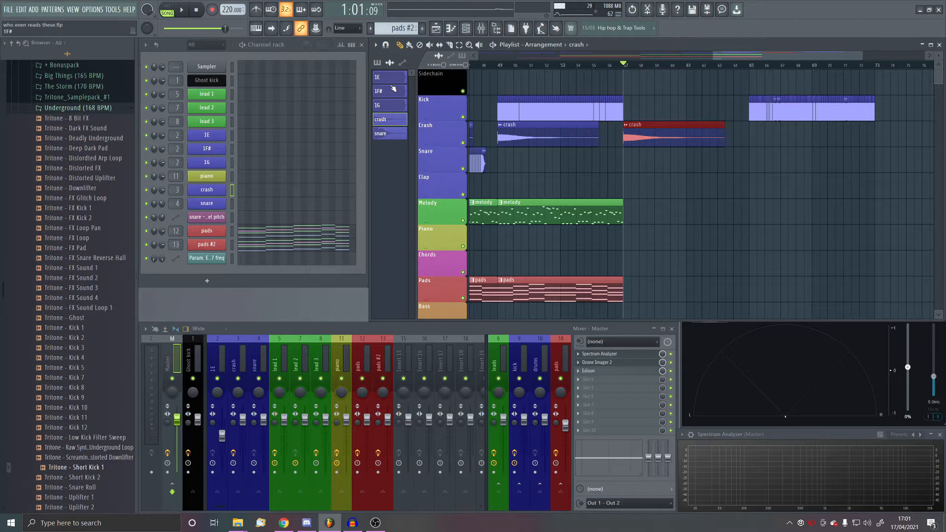
- Move the spare block of kick clips from bar 65 along the Kick track to bar 89
{"action": "scroll", "coordinate": [707, 109], "scroll_direction": "down", "scroll_amount": 2}
{"action": "left_click_drag", "start_coordinate": [723, 120], "coordinate": [917, 89]}
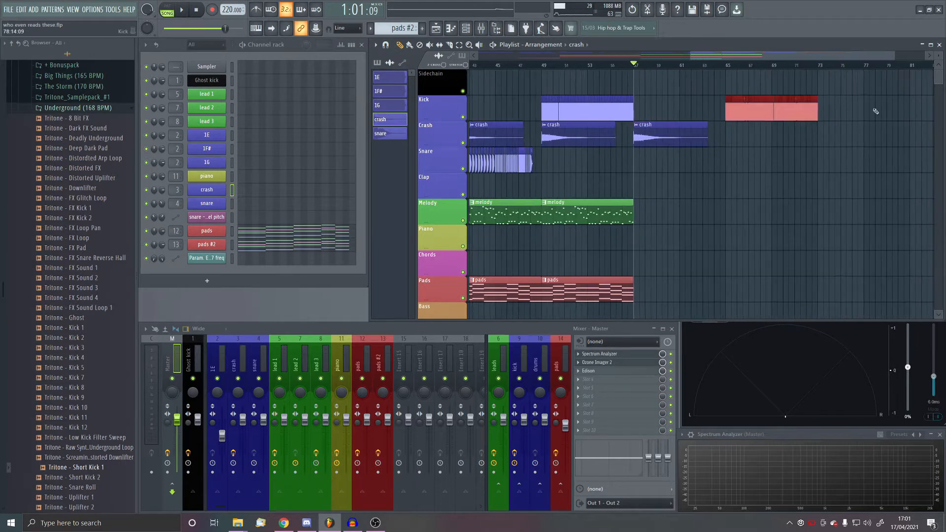
{"action": "scroll", "coordinate": [677, 114], "scroll_direction": "down", "scroll_amount": 3}
{"action": "left_click_drag", "start_coordinate": [778, 110], "coordinate": [936, 110]}
- Switch to Chrome, browse the jcore playlist for a reference track, and pause the Kobaryo Demon's Jingles video
{"action": "left_click", "coordinate": [286, 523]}
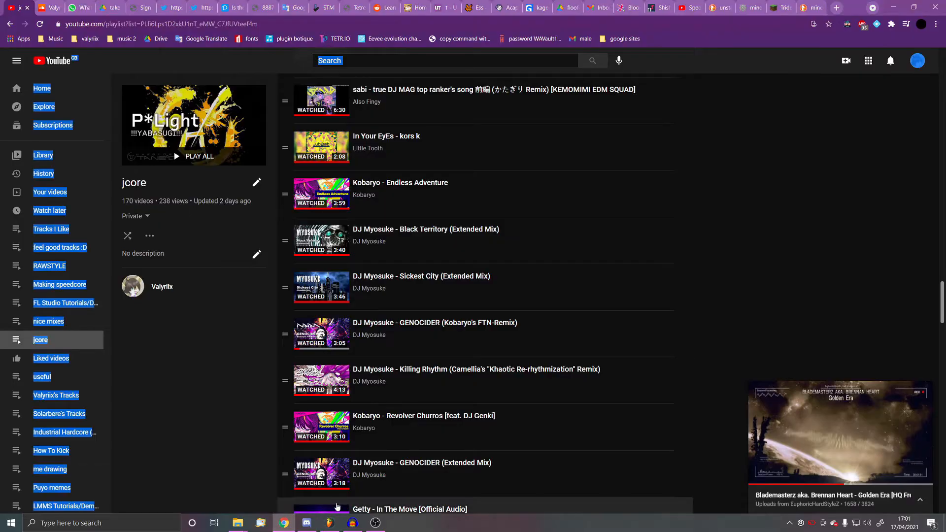
{"action": "scroll", "coordinate": [391, 433], "scroll_direction": "down", "scroll_amount": 3}
{"action": "scroll", "coordinate": [397, 459], "scroll_direction": "down", "scroll_amount": 2}
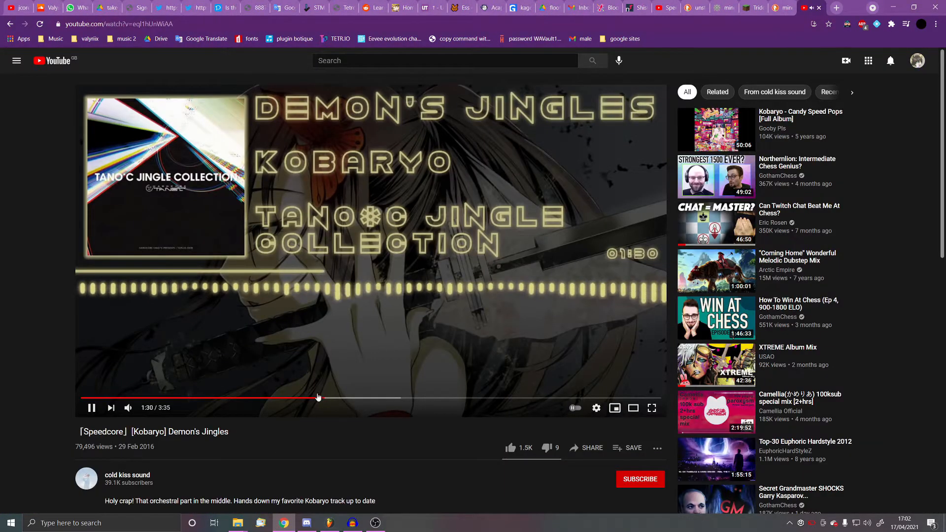
{"action": "left_click", "coordinate": [290, 398]}
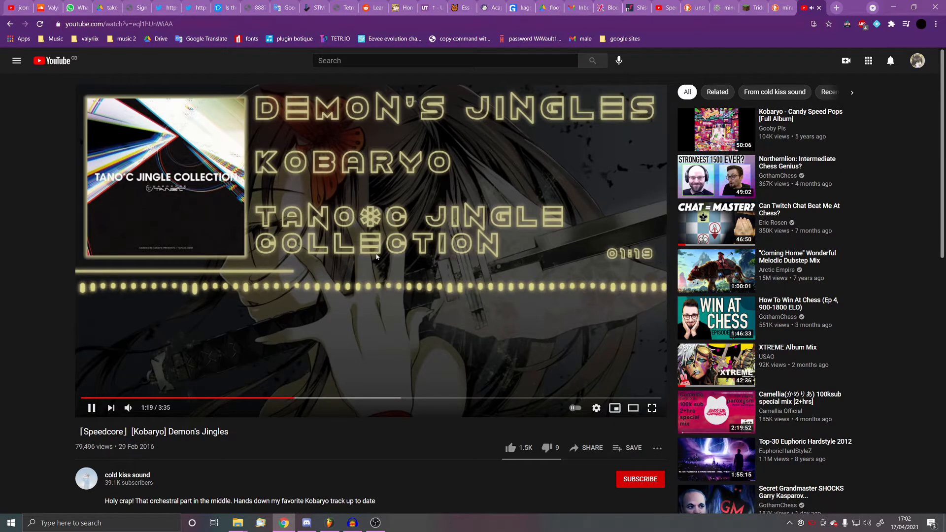
{"action": "left_click", "coordinate": [389, 330]}
- Return to FL Studio and copy the snare roll at bar 41 to bar 57 on the Snare track
{"action": "left_click", "coordinate": [373, 526]}
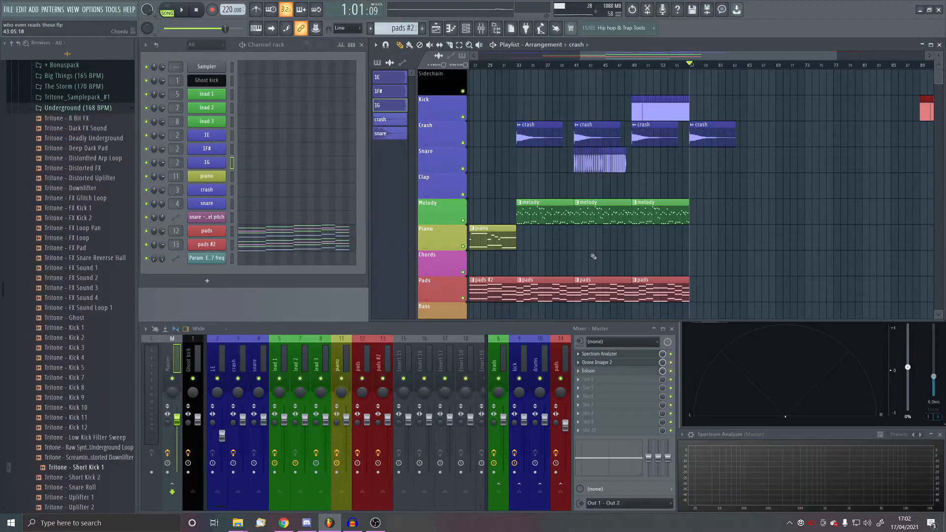
{"action": "scroll", "coordinate": [799, 194], "scroll_direction": "up", "scroll_amount": 3}
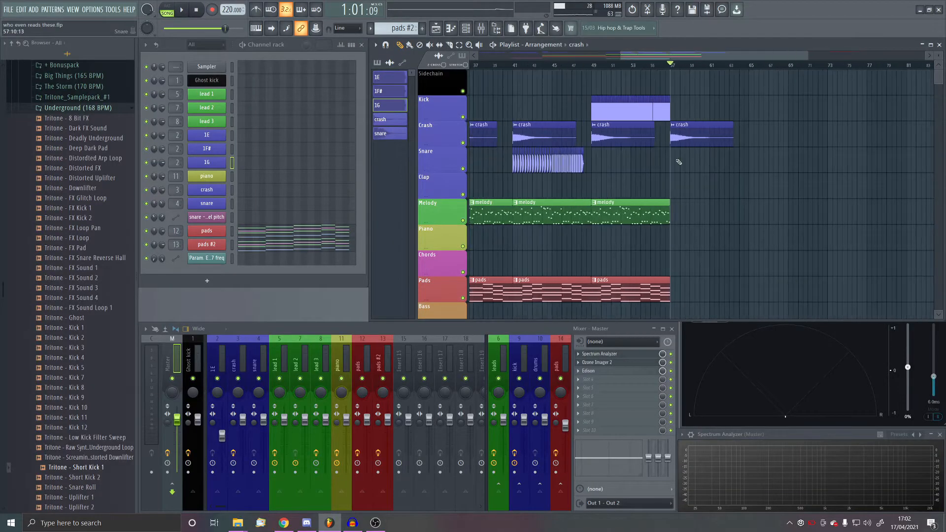
{"action": "scroll", "coordinate": [670, 183], "scroll_direction": "up", "scroll_amount": 3}
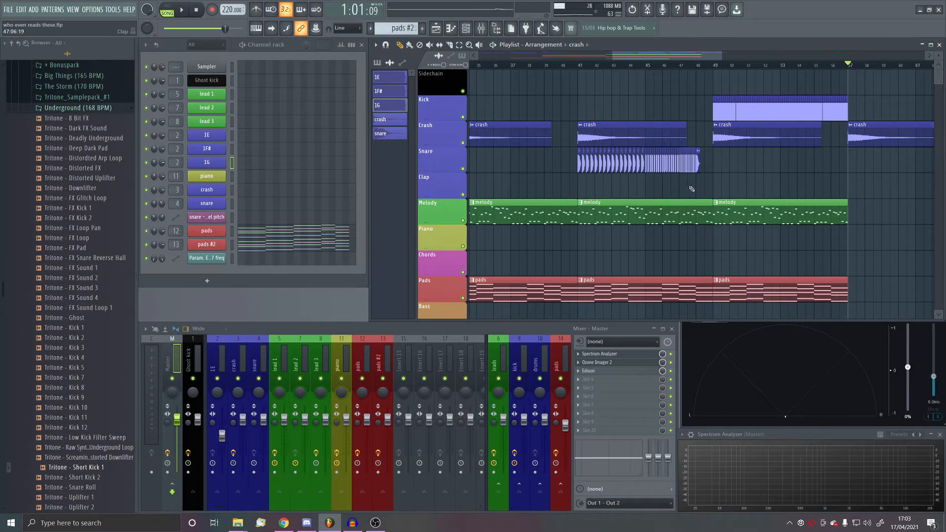
{"action": "left_click", "coordinate": [597, 154]}
{"action": "scroll", "coordinate": [597, 154], "scroll_direction": "down", "scroll_amount": 1}
{"action": "left_click_drag", "start_coordinate": [614, 165], "coordinate": [802, 181]}
- Play the arrangement from the drop at bar 49
{"action": "scroll", "coordinate": [627, 257], "scroll_direction": "down", "scroll_amount": 1}
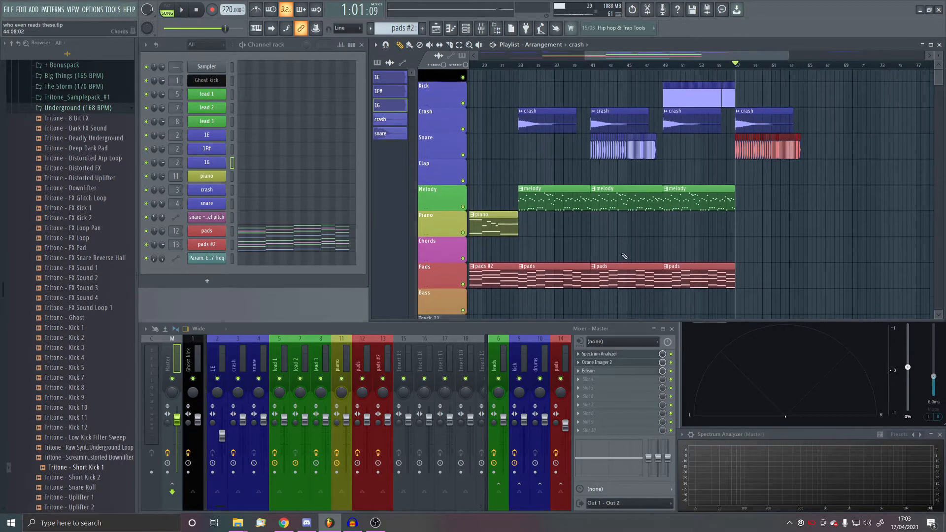
{"action": "scroll", "coordinate": [628, 257], "scroll_direction": "down", "scroll_amount": 4}
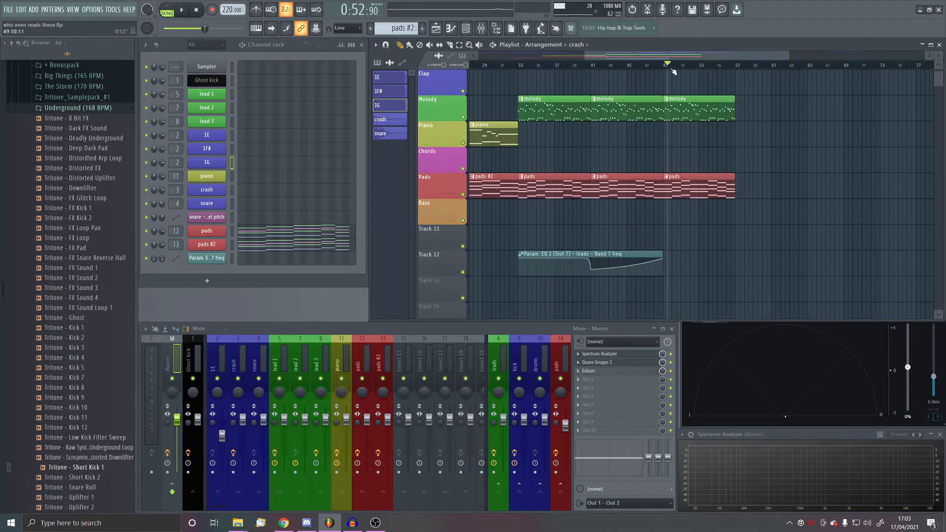
{"action": "scroll", "coordinate": [706, 114], "scroll_direction": "up", "scroll_amount": 4}
{"action": "scroll", "coordinate": [768, 143], "scroll_direction": "up", "scroll_amount": 4}
{"action": "key", "text": "space"}
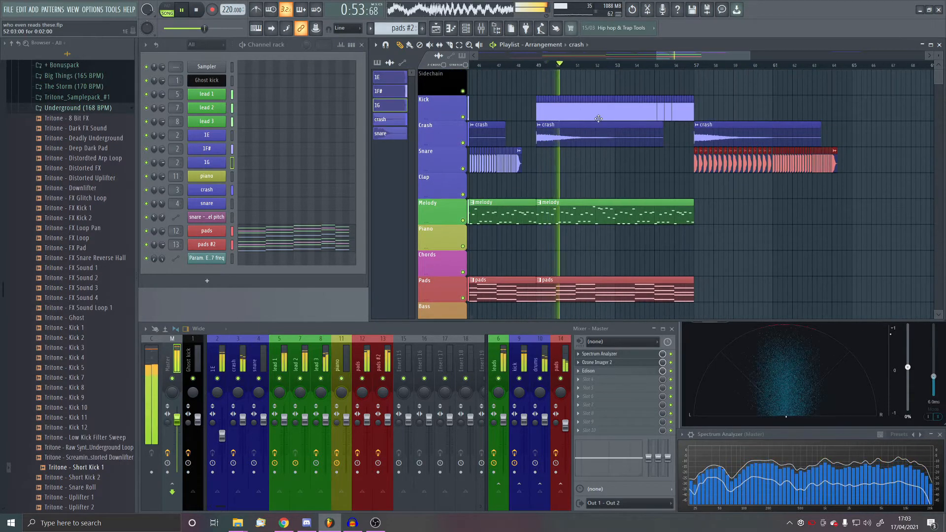
- Move the copied snare roll from bar 57 to bar 65 and stop playback
{"action": "scroll", "coordinate": [599, 118], "scroll_direction": "down", "scroll_amount": 2}
{"action": "left_click_drag", "start_coordinate": [643, 164], "coordinate": [808, 169]}
{"action": "scroll", "coordinate": [668, 164], "scroll_direction": "up", "scroll_amount": 2}
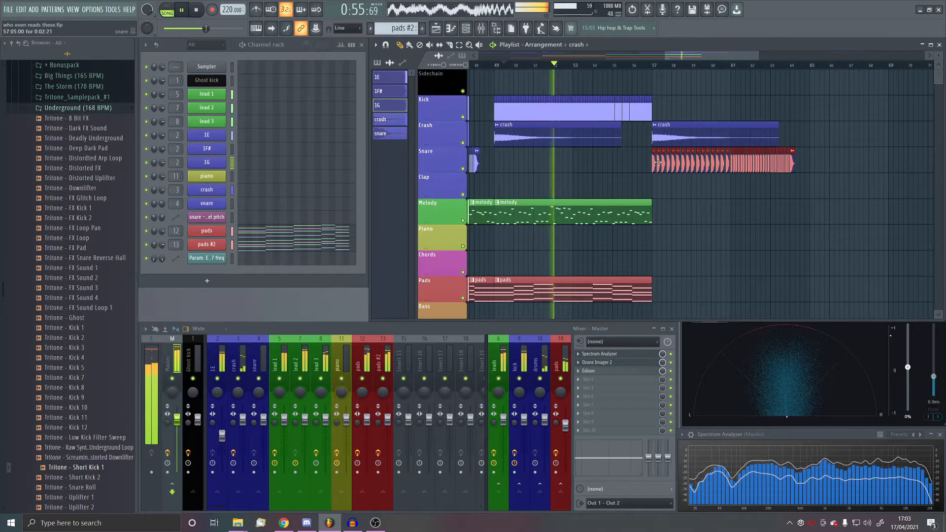
{"action": "left_click_drag", "start_coordinate": [658, 163], "coordinate": [817, 167]}
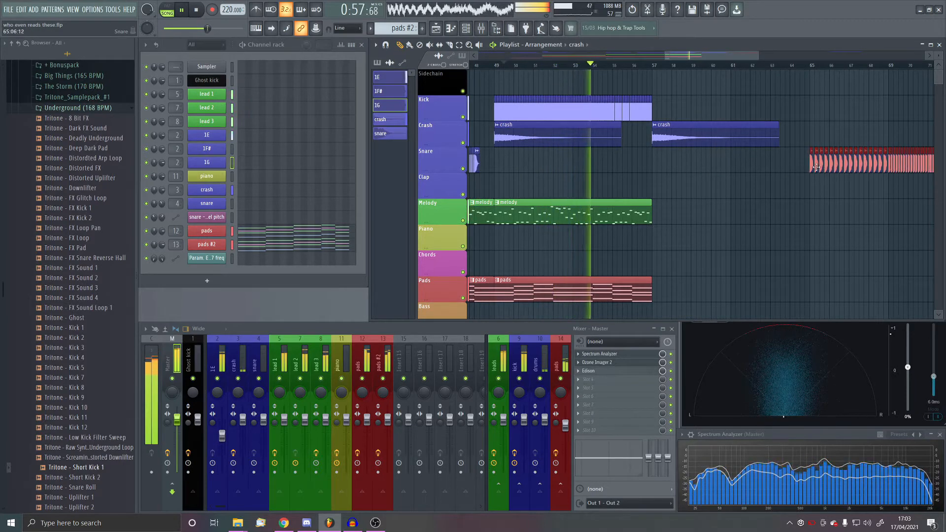
{"action": "key", "text": "space"}
- Duplicate the kick, melody and pads clips of bars 49 to 57 into the following eight bars
{"action": "left_click_drag", "start_coordinate": [478, 115], "coordinate": [718, 102]}
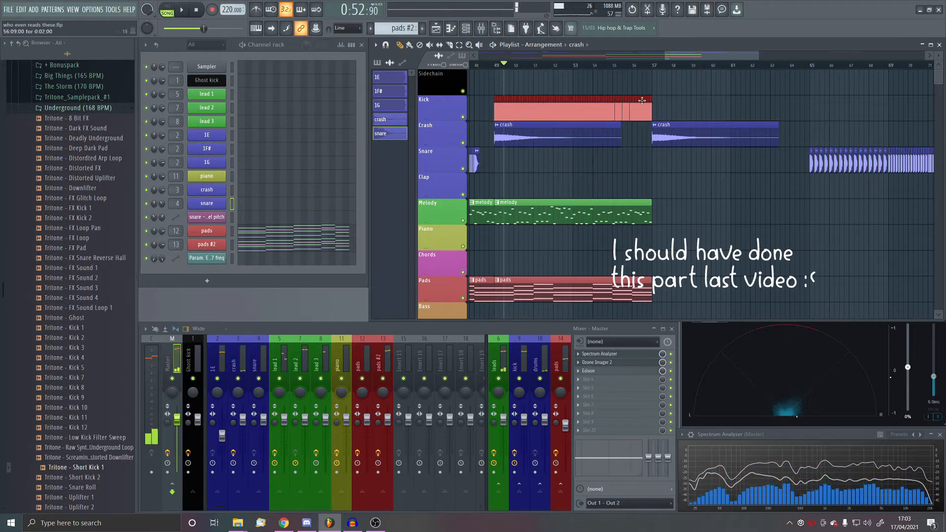
{"action": "left_click_drag", "start_coordinate": [687, 191], "coordinate": [548, 291]}
{"action": "left_click_drag", "start_coordinate": [670, 109], "coordinate": [492, 114]}
{"action": "key", "text": "ctrl+b"}
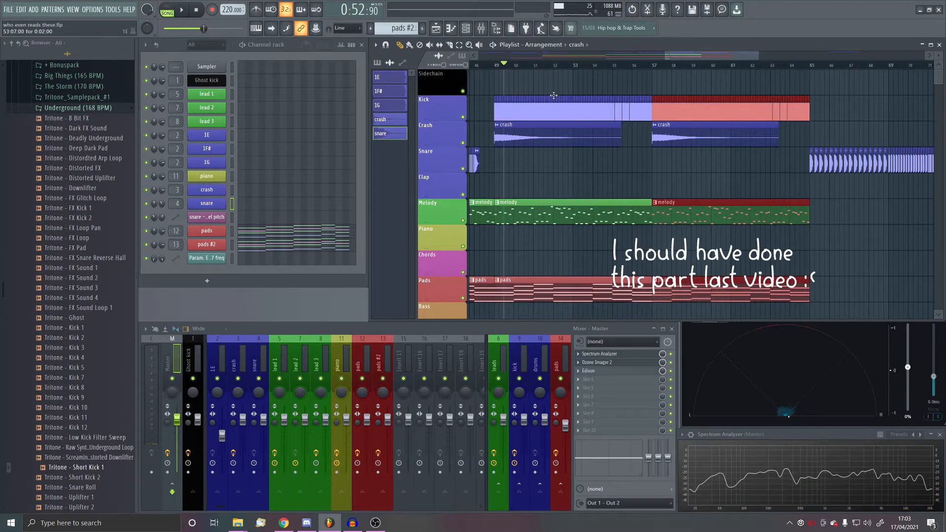
{"action": "left_click_drag", "start_coordinate": [496, 65], "coordinate": [777, 73]}
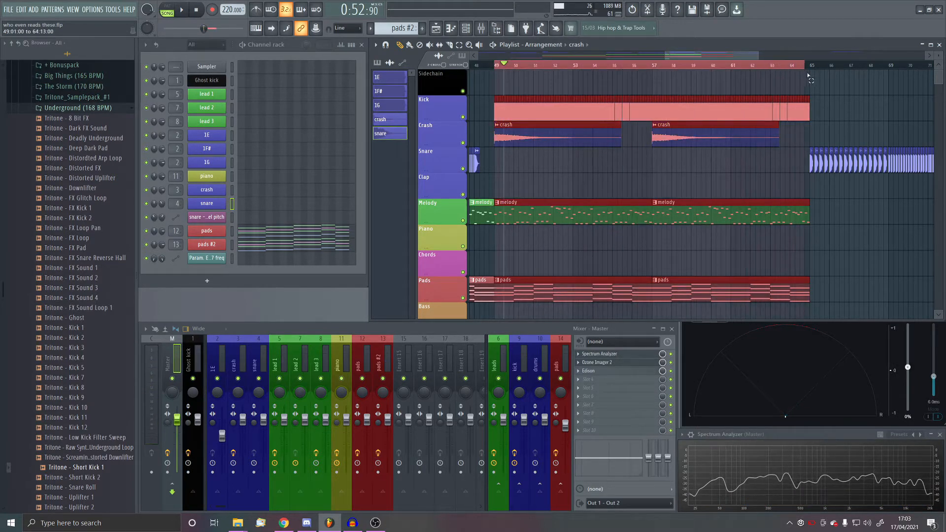
{"action": "scroll", "coordinate": [768, 143], "scroll_direction": "down", "scroll_amount": 1}
{"action": "scroll", "coordinate": [767, 148], "scroll_direction": "up", "scroll_amount": 1}
{"action": "key", "text": "ctrl+d"}
{"action": "scroll", "coordinate": [682, 100], "scroll_direction": "down", "scroll_amount": 3}
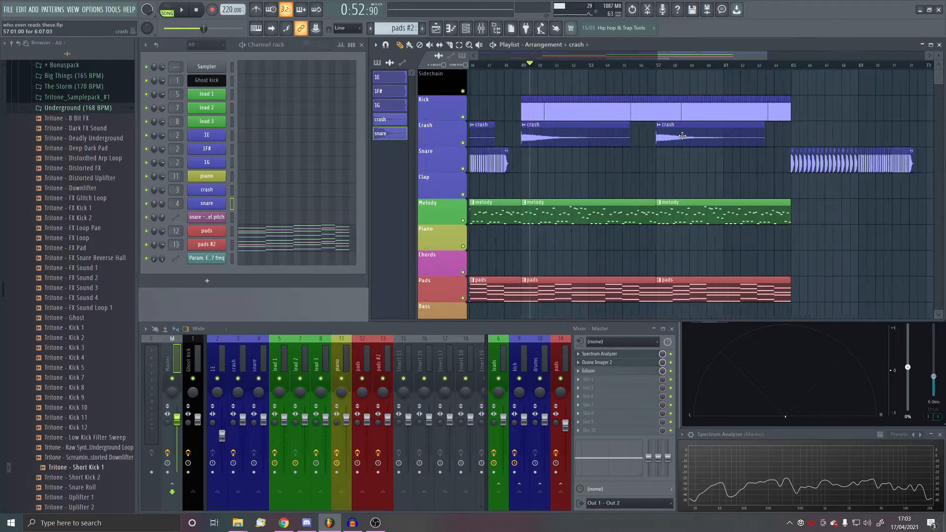
- Continue the melody and pads clips from bar 65 to 73, and copy the leads EQ Band 7 freq automation clip to bar 57
{"action": "scroll", "coordinate": [858, 198], "scroll_direction": "right", "scroll_amount": 2}
{"action": "scroll", "coordinate": [858, 199], "scroll_direction": "up", "scroll_amount": 2}
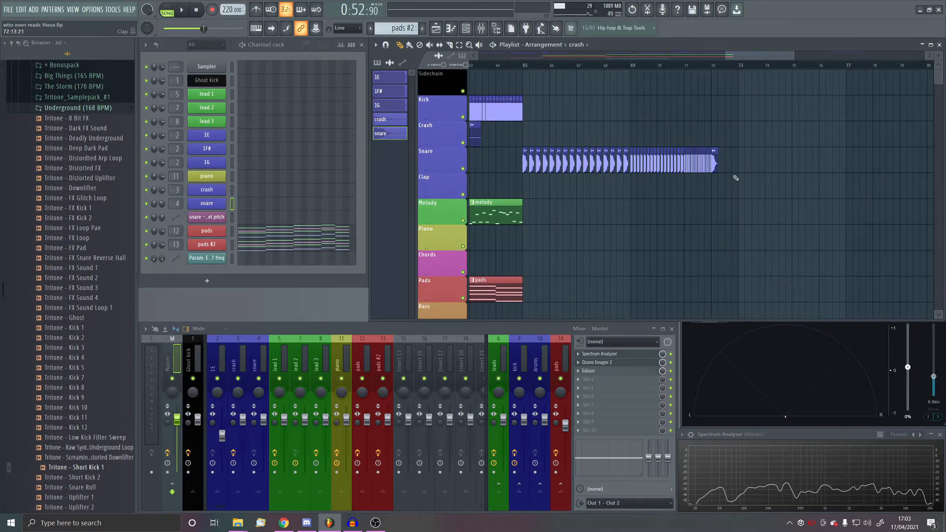
{"action": "scroll", "coordinate": [752, 142], "scroll_direction": "down", "scroll_amount": 1}
{"action": "scroll", "coordinate": [767, 139], "scroll_direction": "down", "scroll_amount": 6}
{"action": "scroll", "coordinate": [767, 140], "scroll_direction": "down", "scroll_amount": 2}
{"action": "scroll", "coordinate": [729, 152], "scroll_direction": "up", "scroll_amount": 5}
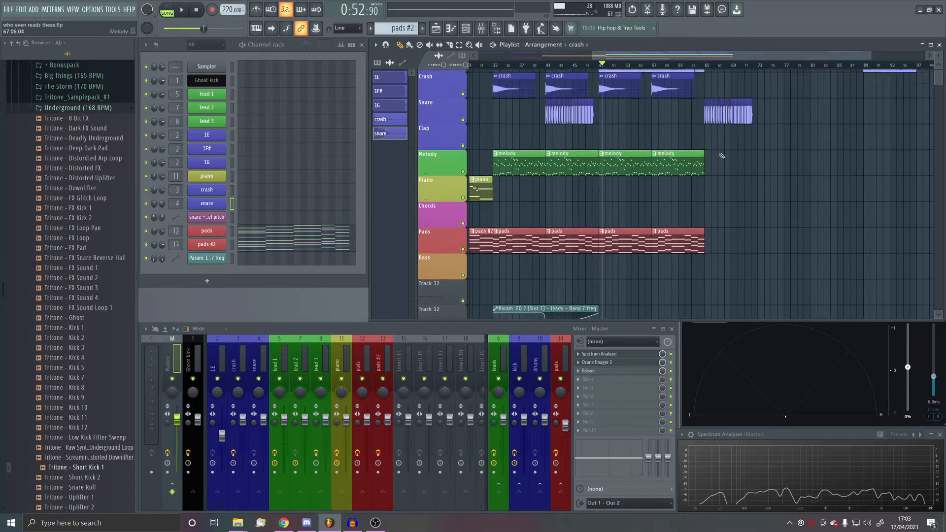
{"action": "left_click", "coordinate": [573, 274]}
{"action": "left_click_drag", "start_coordinate": [582, 186], "coordinate": [739, 191]}
{"action": "scroll", "coordinate": [734, 191], "scroll_direction": "down", "scroll_amount": 5}
{"action": "left_click_drag", "start_coordinate": [655, 212], "coordinate": [702, 208]}
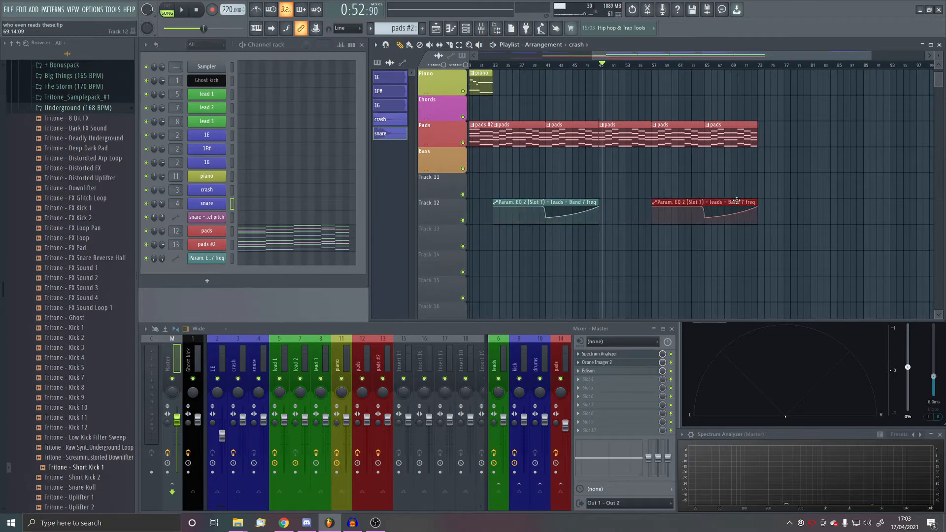
- Select the empty time range from bar 73 to bar 89 in the playlist
{"action": "scroll", "coordinate": [789, 190], "scroll_direction": "up", "scroll_amount": 4}
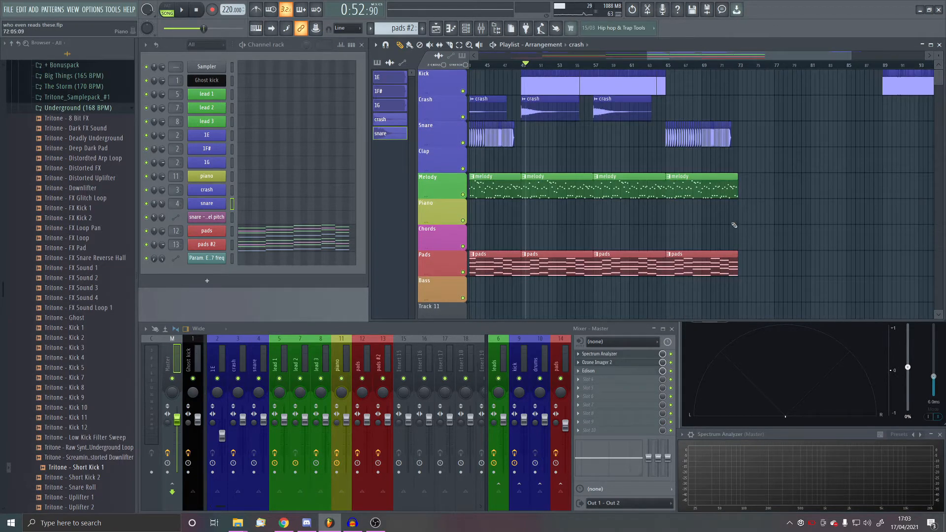
{"action": "scroll", "coordinate": [734, 225], "scroll_direction": "up", "scroll_amount": 2}
{"action": "scroll", "coordinate": [744, 132], "scroll_direction": "up", "scroll_amount": 1}
{"action": "left_click_drag", "start_coordinate": [743, 66], "coordinate": [845, 102]}
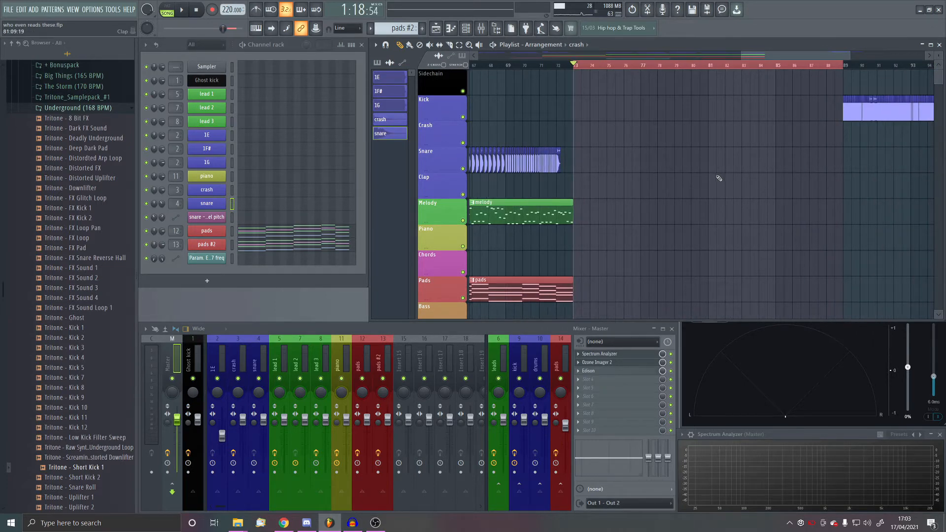
- Place a crash clip at bar 73 on the Crash track
{"action": "scroll", "coordinate": [725, 179], "scroll_direction": "down", "scroll_amount": 5}
{"action": "scroll", "coordinate": [557, 168], "scroll_direction": "up", "scroll_amount": 5}
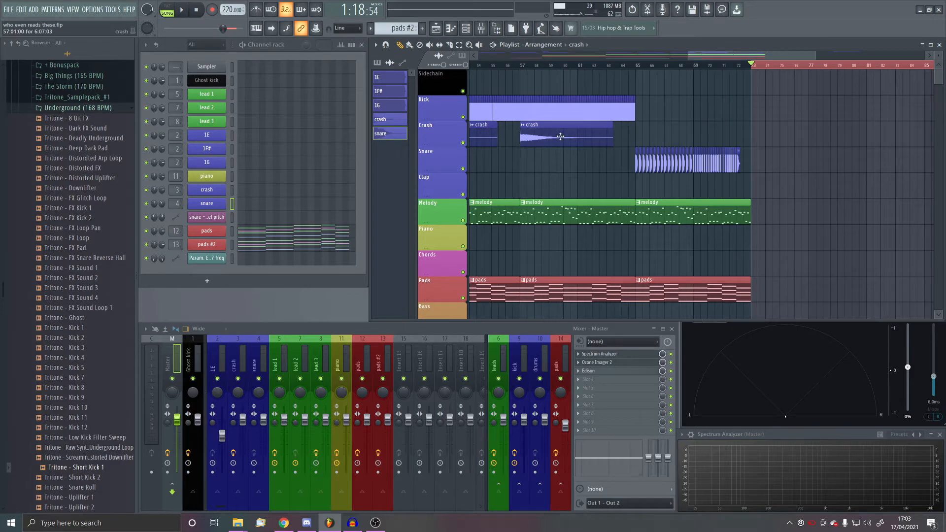
{"action": "left_click", "coordinate": [757, 131]}
{"action": "scroll", "coordinate": [755, 160], "scroll_direction": "up", "scroll_amount": 5}
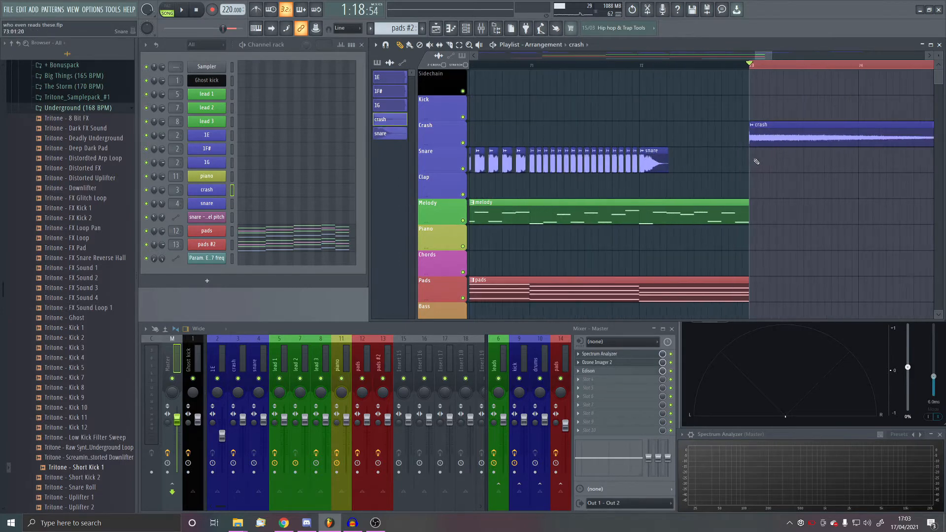
{"action": "scroll", "coordinate": [756, 160], "scroll_direction": "down", "scroll_amount": 4}
{"action": "scroll", "coordinate": [655, 153], "scroll_direction": "down", "scroll_amount": 4}
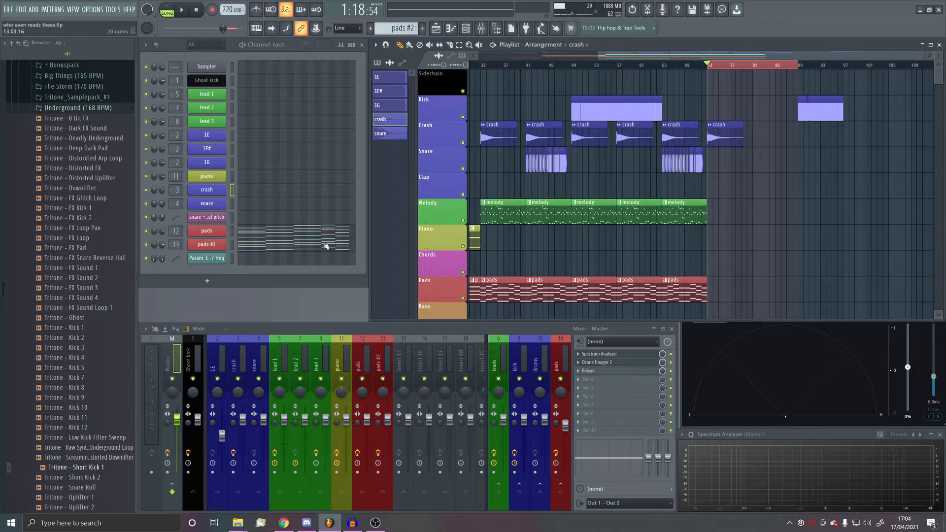
- Start a new project from a template
{"action": "left_click", "coordinate": [8, 10]}
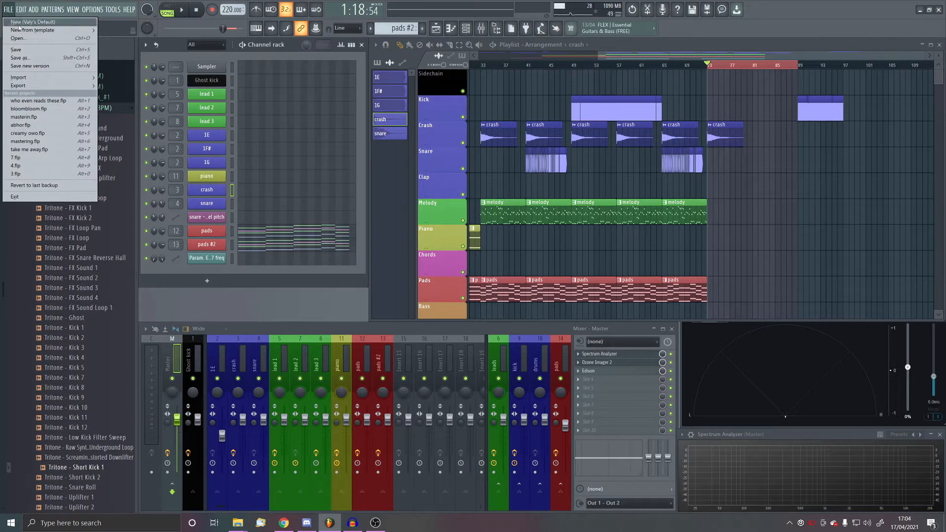
{"action": "mouse_move", "coordinate": [30, 30]}
{"action": "left_click", "coordinate": [143, 73]}
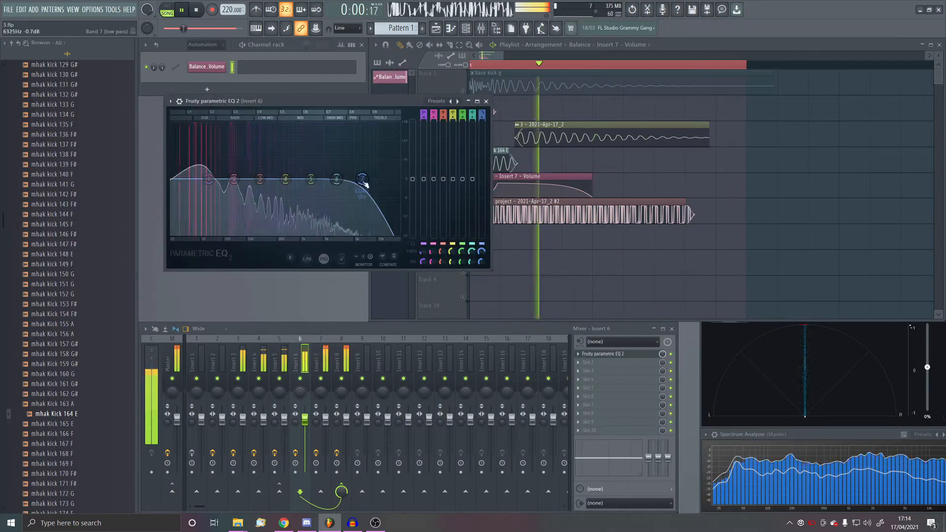
- Lower the band 7 low-pass of Insert 6's Fruity parametric EQ 2 into the bass range and close the plugin
{"action": "left_click_drag", "start_coordinate": [365, 184], "coordinate": [228, 184]}
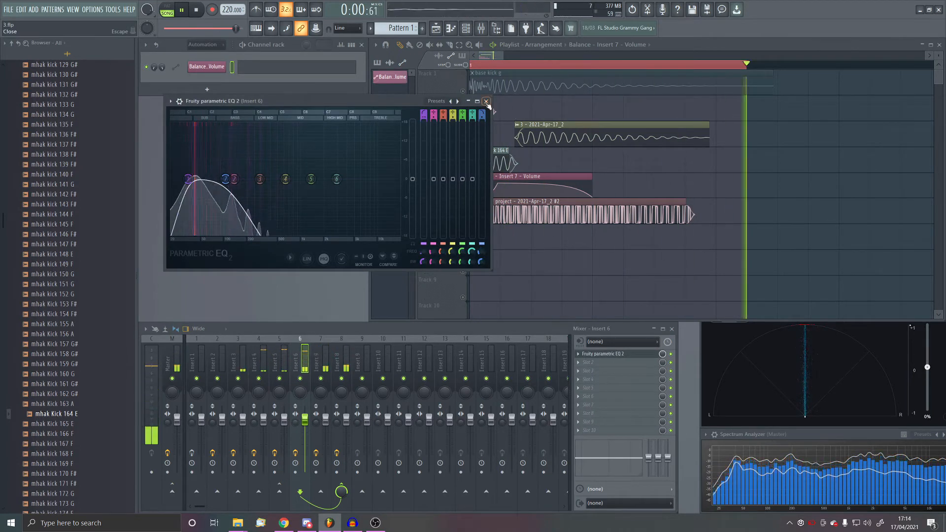
{"action": "left_click", "coordinate": [486, 102]}
- Add OTT to the second effect slot of Insert 7 and reduce its depth to about 70%
{"action": "left_click", "coordinate": [322, 363]}
{"action": "left_click", "coordinate": [612, 364]}
{"action": "left_click", "coordinate": [727, 347]}
{"action": "left_click_drag", "start_coordinate": [196, 166], "coordinate": [198, 198]}
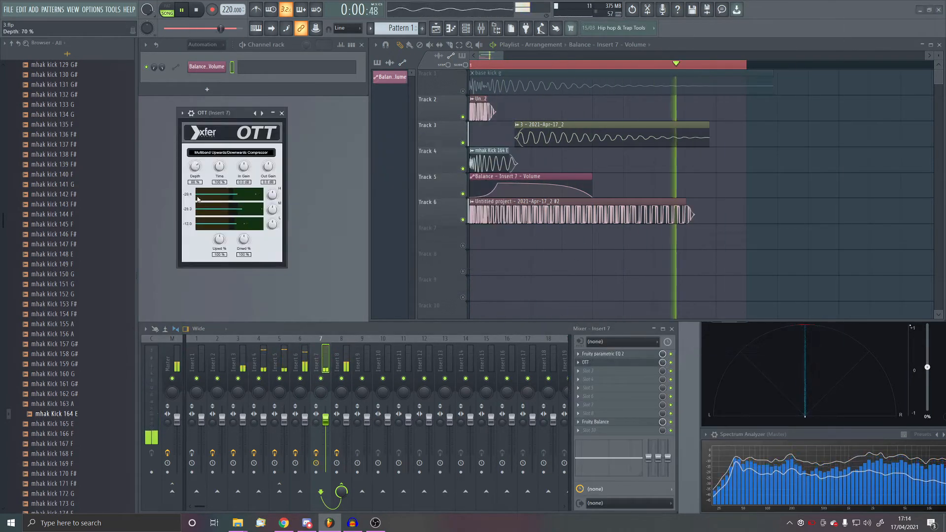
{"action": "left_click", "coordinate": [282, 113]}
- Add CamelCrusher to the second effect slot of Insert 8
{"action": "left_click", "coordinate": [337, 374]}
{"action": "left_click", "coordinate": [612, 363]}
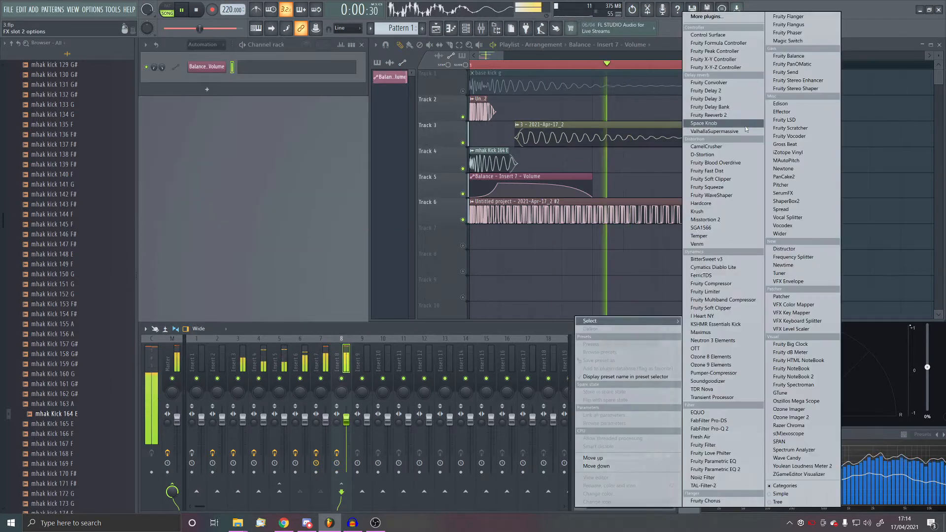
{"action": "left_click", "coordinate": [706, 146]}
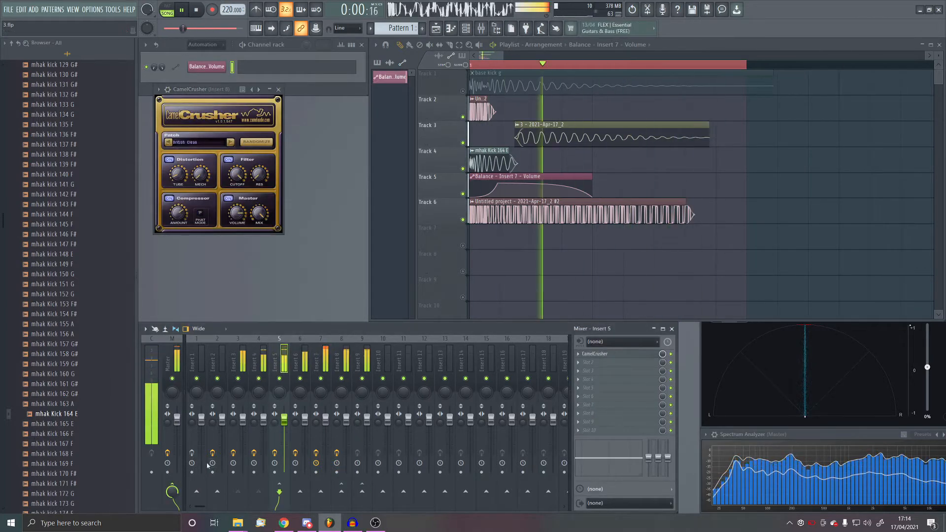
- Route Insert 5 to Insert 9 instead of the master and load CamelCrusher in Insert 9's first effect slot
{"action": "left_click", "coordinate": [172, 491]}
{"action": "left_click", "coordinate": [362, 491]}
{"action": "left_click", "coordinate": [362, 365]}
{"action": "left_click", "coordinate": [613, 355]}
{"action": "left_click", "coordinate": [716, 146]}
{"action": "left_click", "coordinate": [269, 77]}
- Add Ozone 9 Elements to Insert 9's second effect slot and lower its Maximizer threshold to -4.4 dB
{"action": "left_click", "coordinate": [611, 365]}
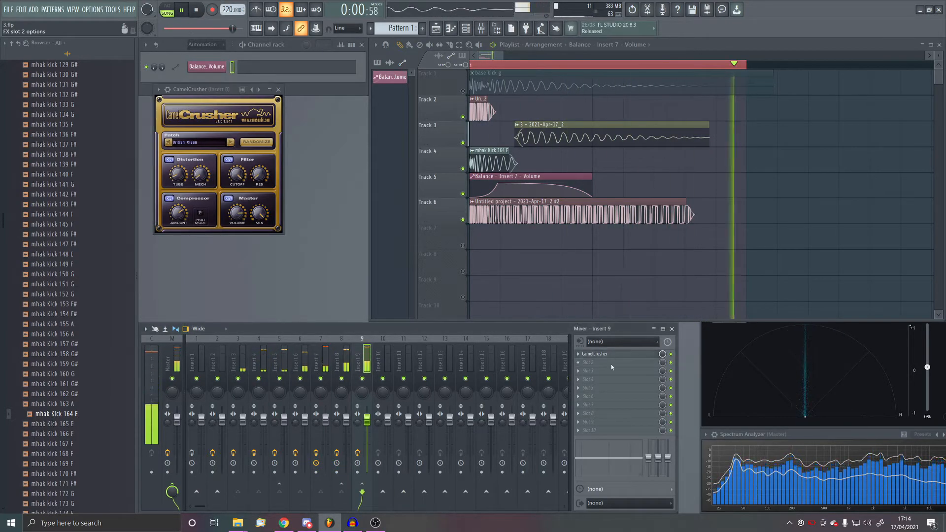
{"action": "left_click", "coordinate": [719, 365]}
{"action": "left_click", "coordinate": [337, 178]}
{"action": "left_click_drag", "start_coordinate": [295, 274], "coordinate": [295, 291]}
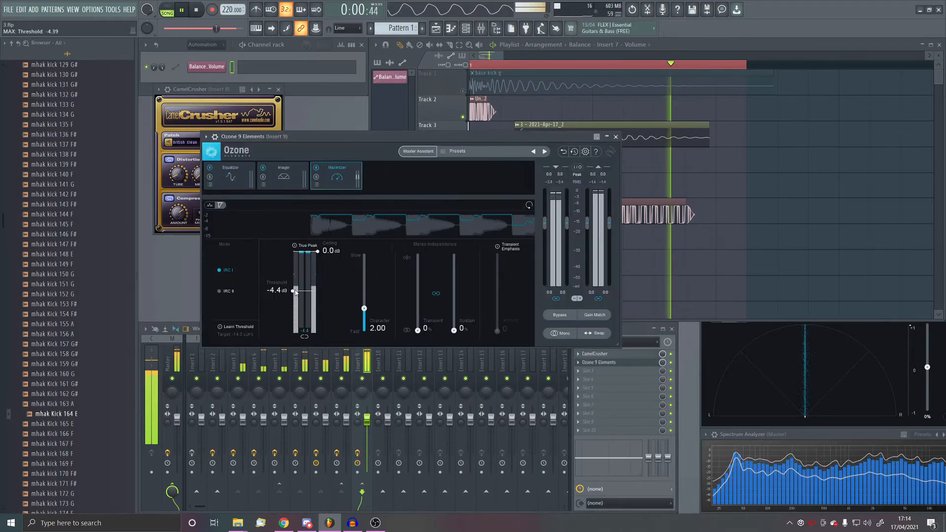
- Set Ozone's Equalizer to Mid/Side processing and adjust band 1 on the Side channel, moving it to a higher frequency
{"action": "left_click", "coordinate": [231, 178]}
{"action": "left_click", "coordinate": [369, 205]}
{"action": "left_click", "coordinate": [370, 237]}
{"action": "left_click", "coordinate": [398, 205]}
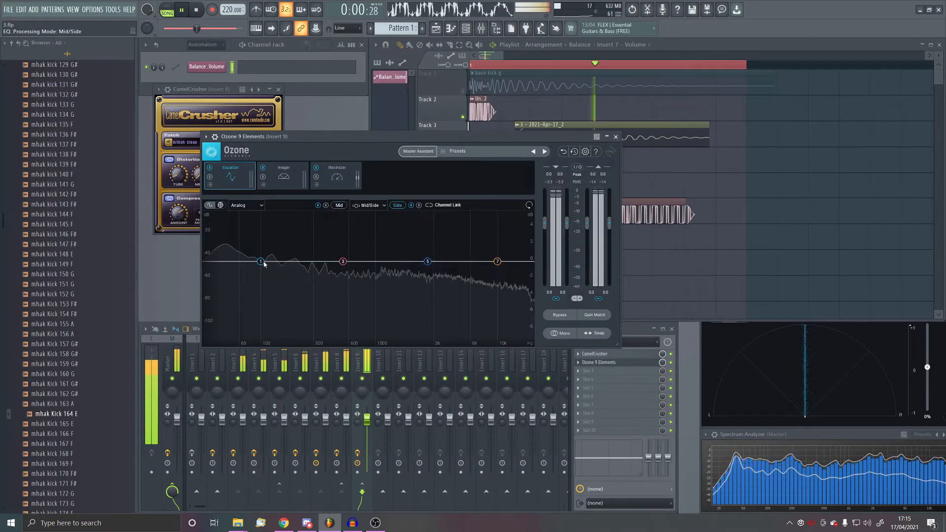
{"action": "left_click", "coordinate": [260, 262]}
{"action": "left_click", "coordinate": [261, 224]}
{"action": "left_click", "coordinate": [304, 279]}
{"action": "left_click_drag", "start_coordinate": [261, 262], "coordinate": [290, 261]}
- Open Edison on the Master track and record the playing kick
{"action": "left_click", "coordinate": [177, 357]}
{"action": "left_click", "coordinate": [598, 370]}
{"action": "left_click", "coordinate": [270, 141]}
- Shorten the looped time range to 1:01:00 to 1:05:00 and record the kick again in Edison
{"action": "left_click", "coordinate": [269, 140]}
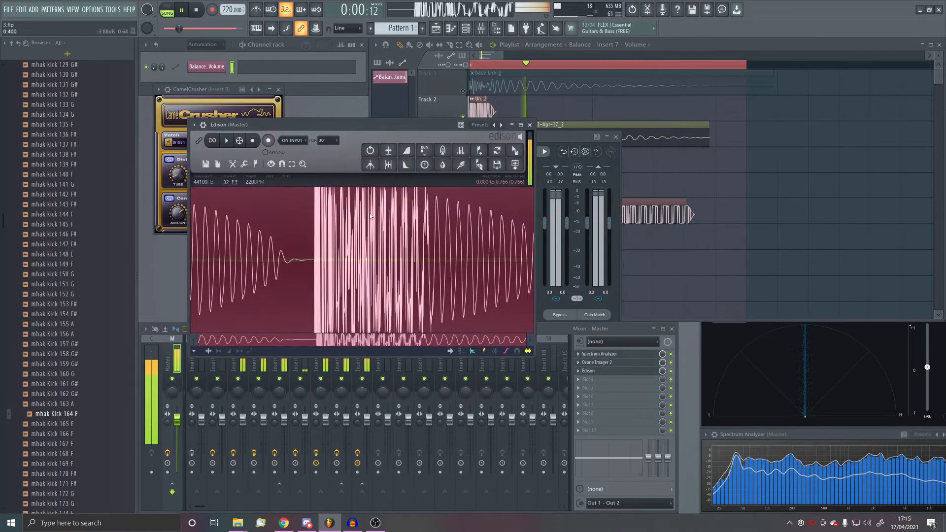
{"action": "scroll", "coordinate": [739, 148], "scroll_direction": "down", "scroll_amount": 1}
{"action": "left_click_drag", "start_coordinate": [840, 65], "coordinate": [566, 155]}
{"action": "left_click", "coordinate": [269, 140]}
{"action": "left_click", "coordinate": [269, 141]}
{"action": "scroll", "coordinate": [355, 246], "scroll_direction": "up", "scroll_amount": 4}
{"action": "scroll", "coordinate": [389, 243], "scroll_direction": "down", "scroll_amount": 4}
{"action": "left_click", "coordinate": [586, 213]}
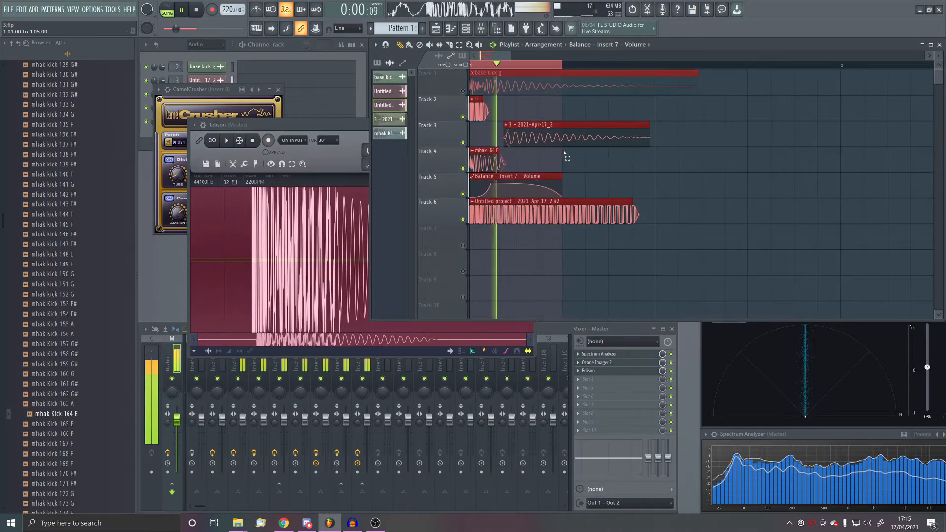
- Extend the looped time range past the kick's end and record the full kick again in Edison
{"action": "left_click_drag", "start_coordinate": [471, 64], "coordinate": [747, 67]}
{"action": "left_click", "coordinate": [345, 158]}
{"action": "left_click", "coordinate": [388, 164]}
{"action": "left_click", "coordinate": [198, 10]}
- Loop the recorded kick in Edison and extend the looped selection to its full 0.563 s length
{"action": "left_click", "coordinate": [213, 141]}
{"action": "left_click", "coordinate": [226, 140]}
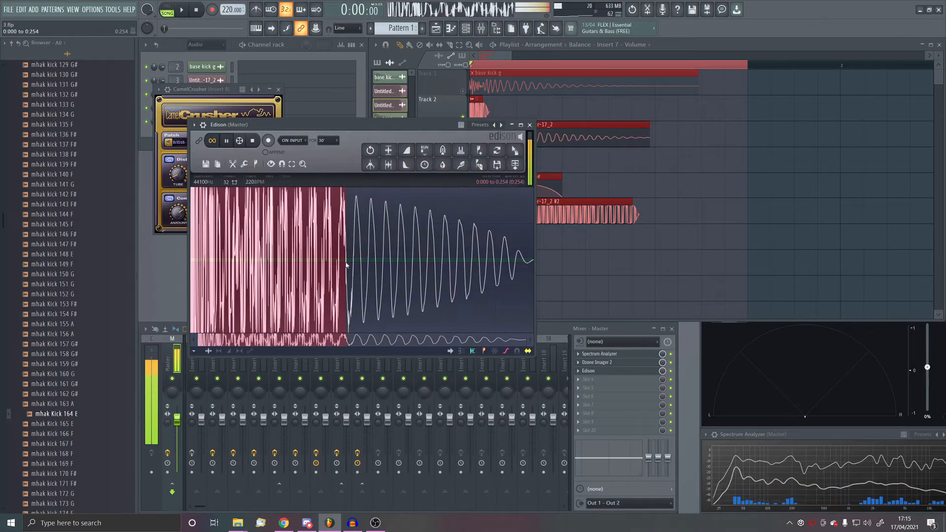
{"action": "left_click_drag", "start_coordinate": [346, 265], "coordinate": [532, 256]}
{"action": "key", "text": "space"}
- Save the Edison recording as 3E.wav in the kicks folder
{"action": "key", "text": "ctrl+s"}
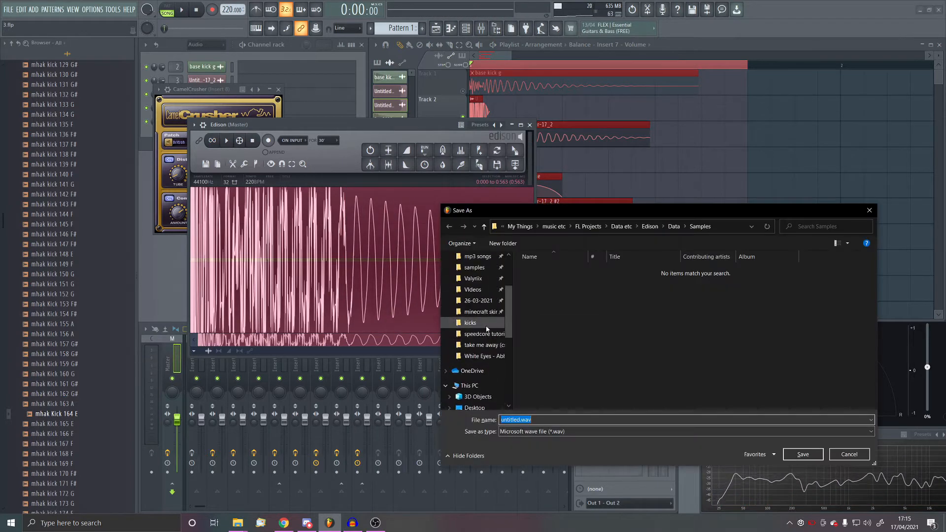
{"action": "left_click", "coordinate": [470, 323]}
{"action": "key", "text": "Return"}
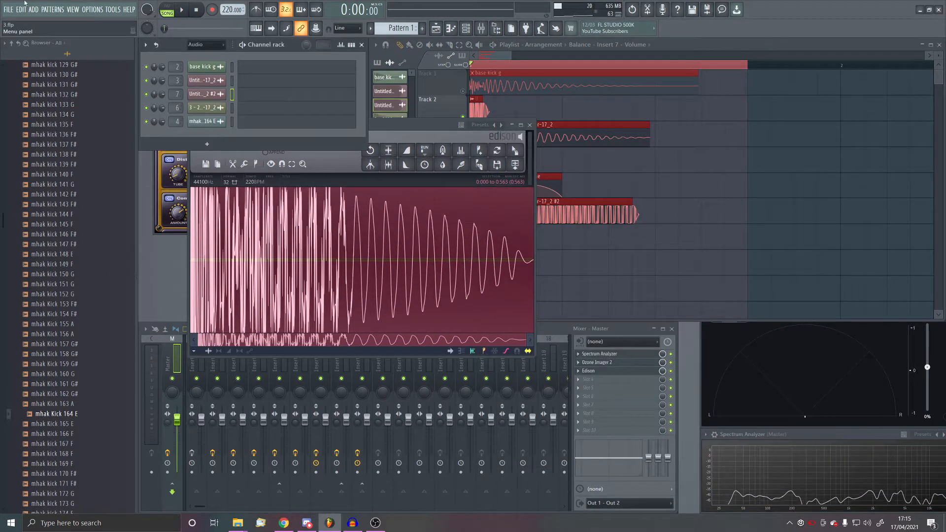
- Reopen the recent track project "who even reads these.flp"
{"action": "left_click", "coordinate": [12, 11]}
{"action": "mouse_move", "coordinate": [40, 28]}
{"action": "left_click", "coordinate": [136, 73]}
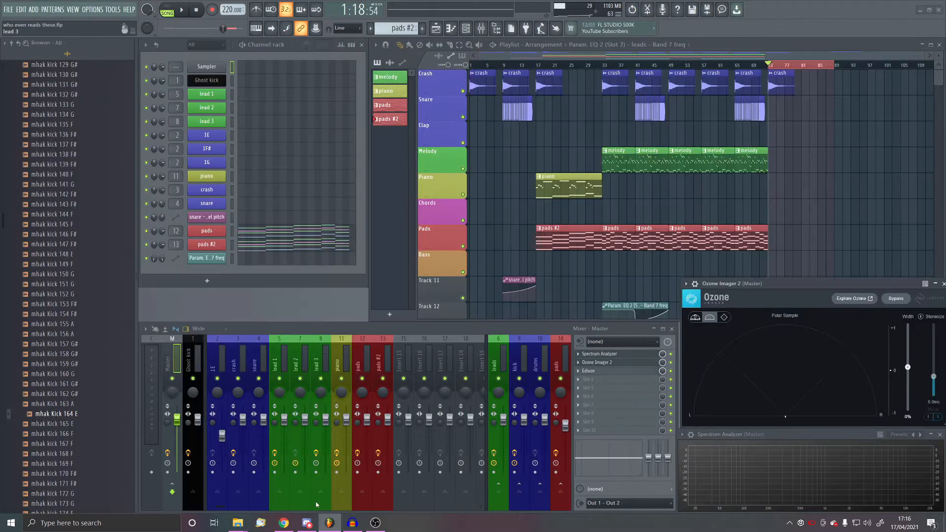
- Import 3E.wav from the kicks folder onto the playlist's Kick track at bar 73 and play the section
{"action": "mouse_move", "coordinate": [239, 523]}
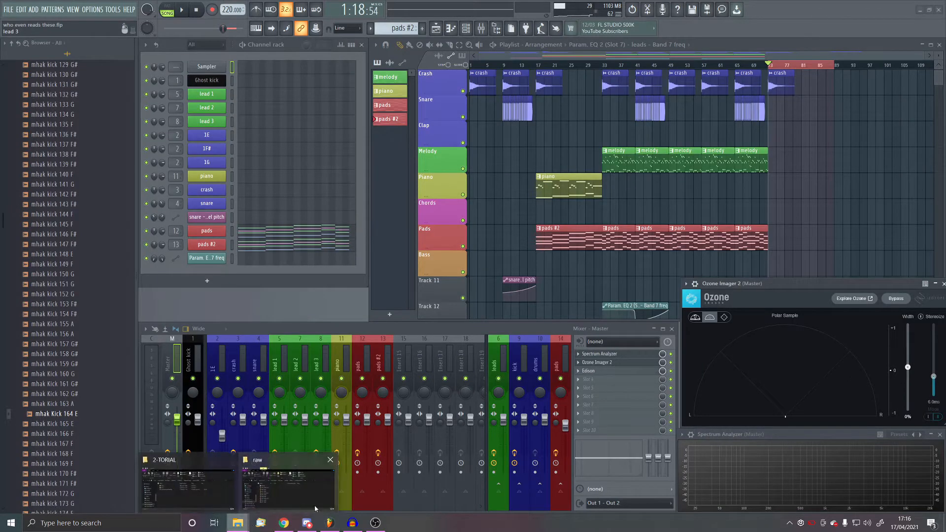
{"action": "left_click", "coordinate": [246, 464]}
{"action": "left_click_drag", "start_coordinate": [529, 302], "coordinate": [792, 106]}
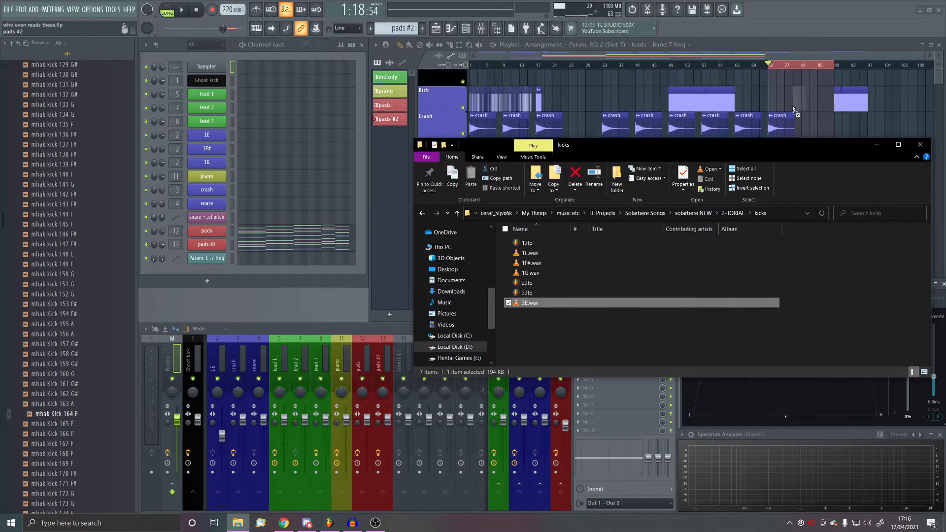
{"action": "key", "text": "space"}
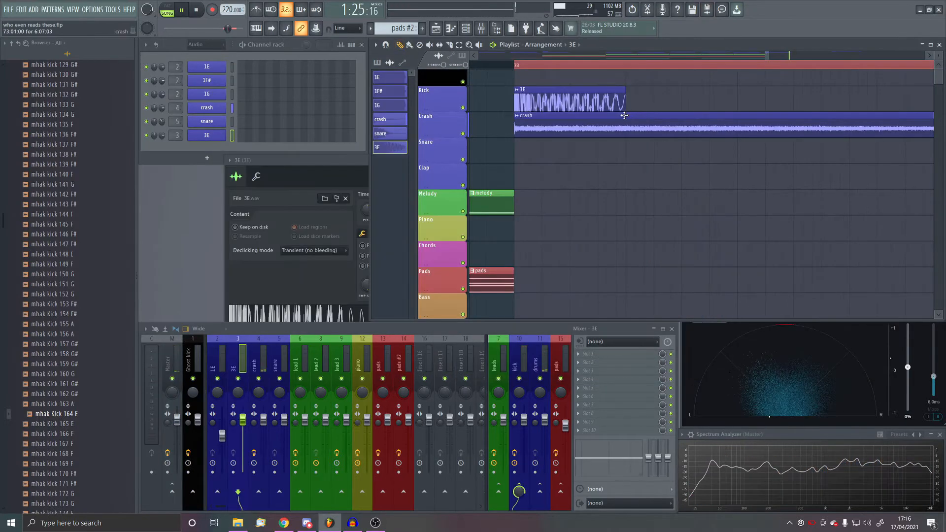
- Move the 3E clip one beat after bar 73 and repeat it into six back-to-back clips on the Kick track
{"action": "left_click", "coordinate": [655, 97], "text": "ctrl"}
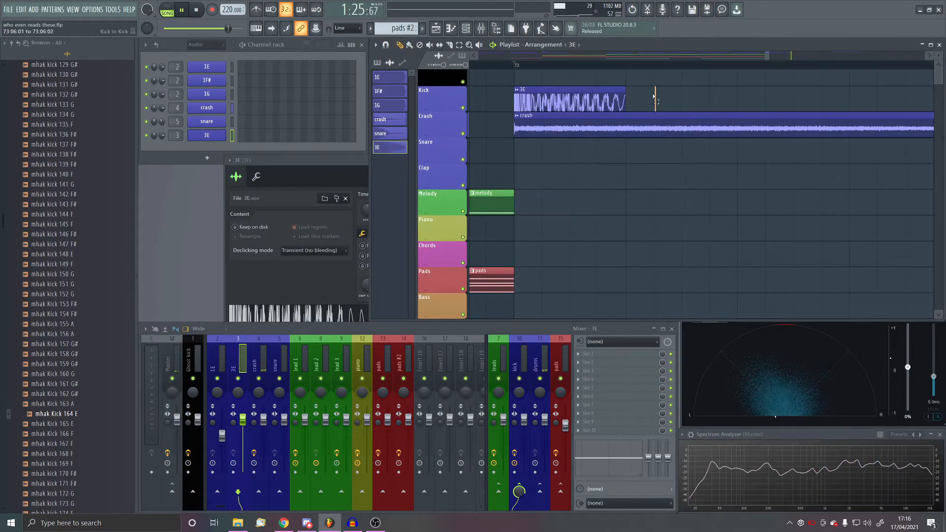
{"action": "scroll", "coordinate": [603, 106], "scroll_direction": "down", "scroll_amount": 3}
{"action": "mouse_move", "coordinate": [655, 96]}
{"action": "left_mouse_down"}
{"action": "mouse_move", "coordinate": [604, 104]}
{"action": "mouse_move", "coordinate": [663, 97]}
{"action": "mouse_move", "coordinate": [648, 98]}
{"action": "left_mouse_up"}
{"action": "scroll", "coordinate": [604, 99], "scroll_direction": "down", "scroll_amount": 4}
{"action": "key", "text": "ctrl+b"}
{"action": "key", "text": "ctrl+b"}
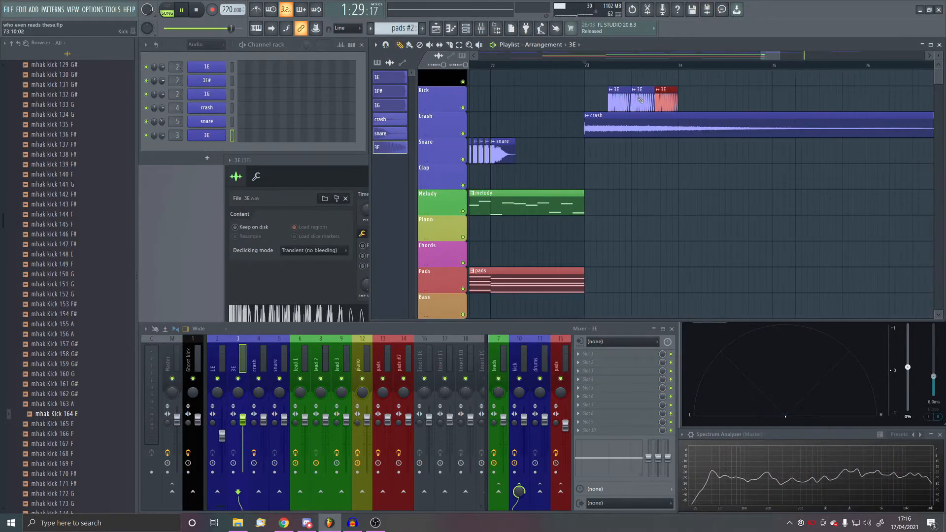
{"action": "key", "text": "ctrl+b"}
{"action": "key", "text": "ctrl+b"}
{"action": "key", "text": "ctrl+b"}
{"action": "scroll", "coordinate": [600, 130], "scroll_direction": "up", "scroll_amount": 2}
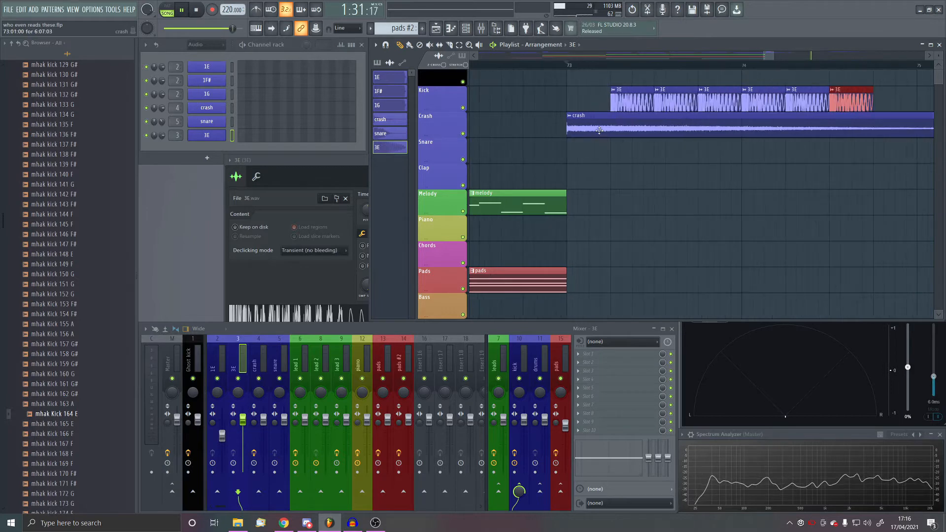
- Lower the 3E mixer insert's level and place the mhak Kick 164 E sample on the Snare track at bar 73
{"action": "scroll", "coordinate": [44, 310], "scroll_direction": "up", "scroll_amount": 4}
{"action": "scroll", "coordinate": [60, 300], "scroll_direction": "down", "scroll_amount": 4}
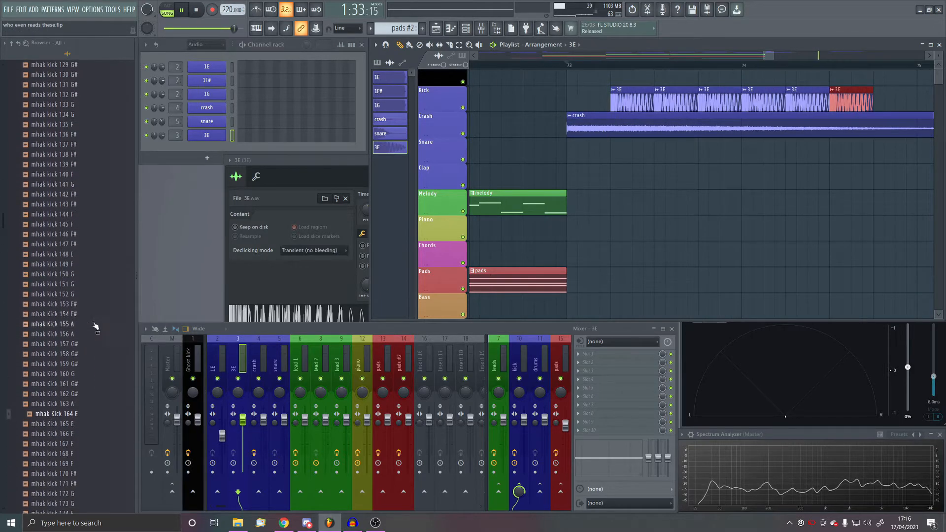
{"action": "scroll", "coordinate": [574, 156], "scroll_direction": "up", "scroll_amount": 3}
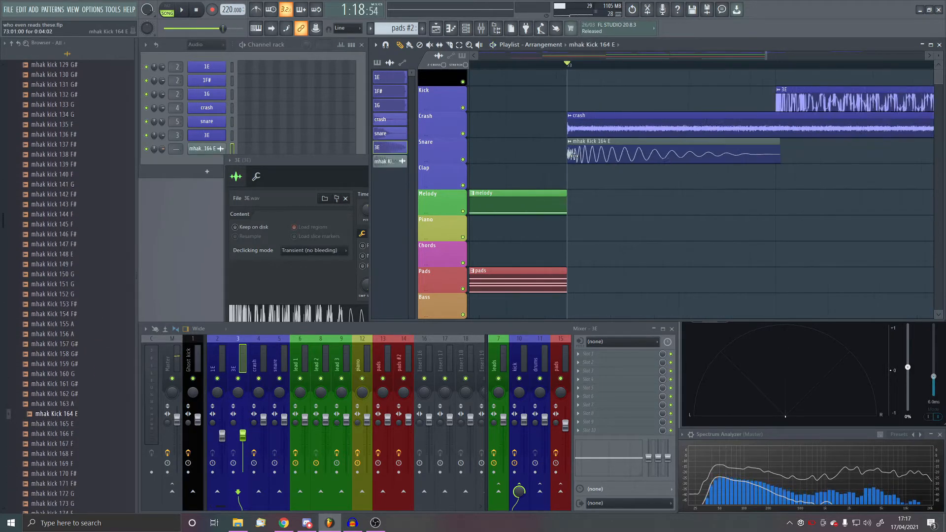
{"action": "scroll", "coordinate": [575, 156], "scroll_direction": "up", "scroll_amount": 1}
- Rename the mhak Kick 164 E channel to "kick" and colour it blue like the other drum channels
{"action": "middle_click", "coordinate": [212, 153]}
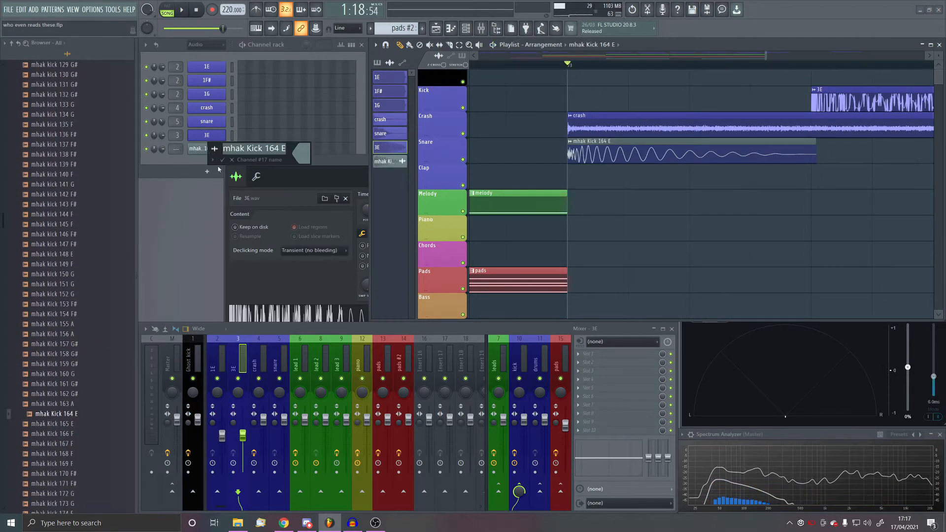
{"action": "left_click", "coordinate": [215, 150]}
{"action": "left_click", "coordinate": [221, 176]}
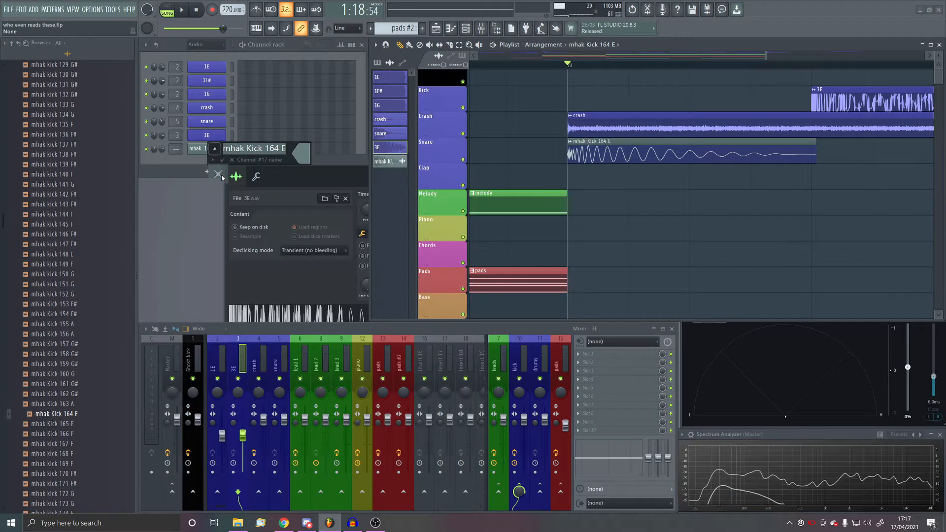
{"action": "left_click", "coordinate": [303, 160]}
{"action": "double_click", "coordinate": [334, 301]}
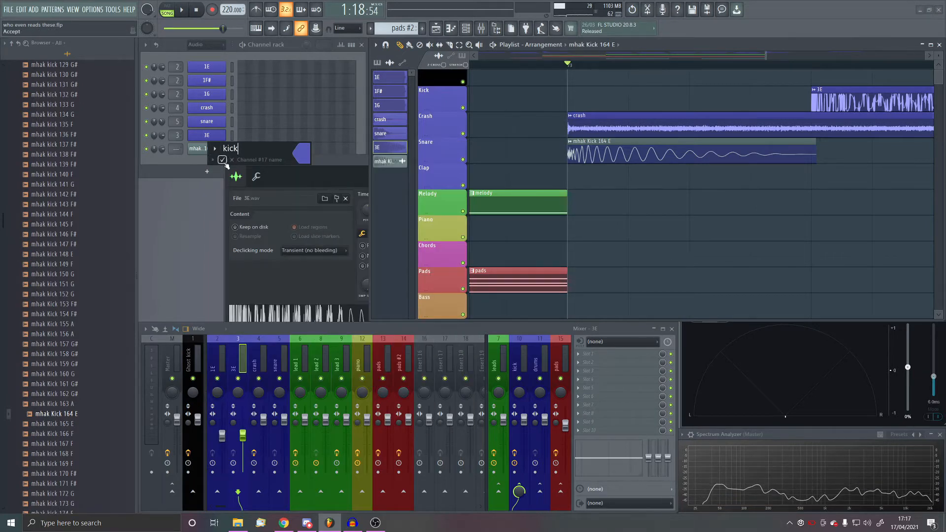
{"action": "type", "text": "kick"}
{"action": "left_click", "coordinate": [222, 161]}
- Move the new kick's mixer insert to position 4 beside the 3E insert and route it to the drums bus
{"action": "key", "text": "alt+Left"}
{"action": "key", "text": "alt+Left"}
{"action": "key", "text": "alt+Left"}
{"action": "key", "text": "alt+Left"}
{"action": "key", "text": "alt+Left"}
{"action": "key", "text": "alt+Left"}
{"action": "key", "text": "alt+Left"}
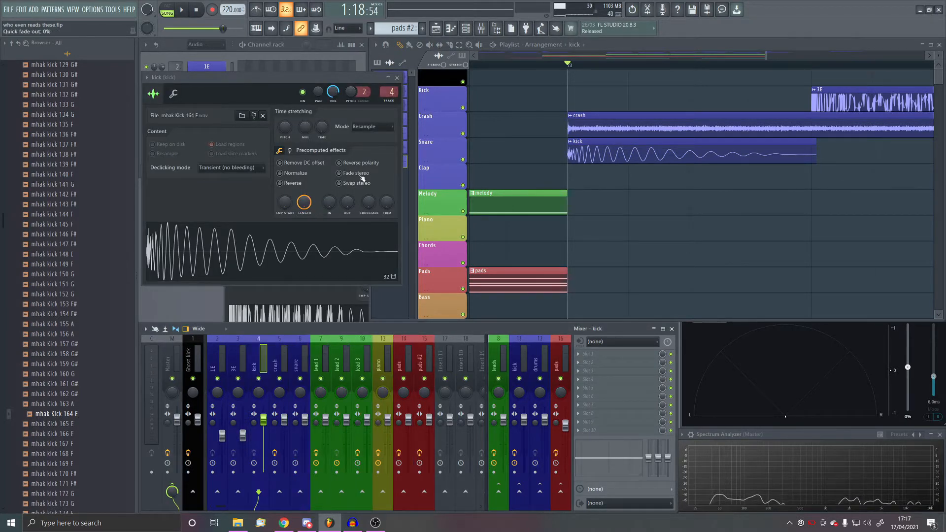
{"action": "left_click", "coordinate": [539, 492]}
- Move the kick clip from the Snare track onto the Kick track at bar 73 and play it
{"action": "scroll", "coordinate": [591, 155], "scroll_direction": "down", "scroll_amount": 2}
{"action": "left_click_drag", "start_coordinate": [604, 155], "coordinate": [609, 83]}
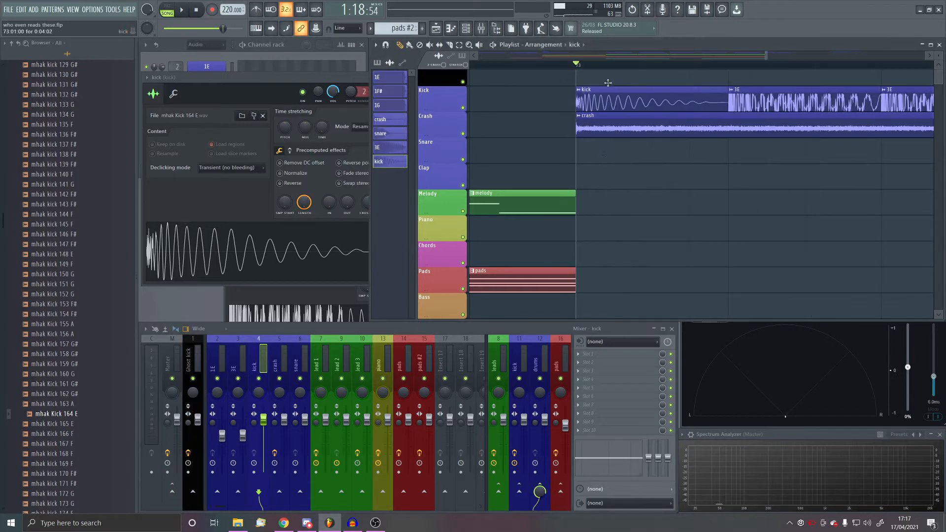
{"action": "key", "text": "space"}
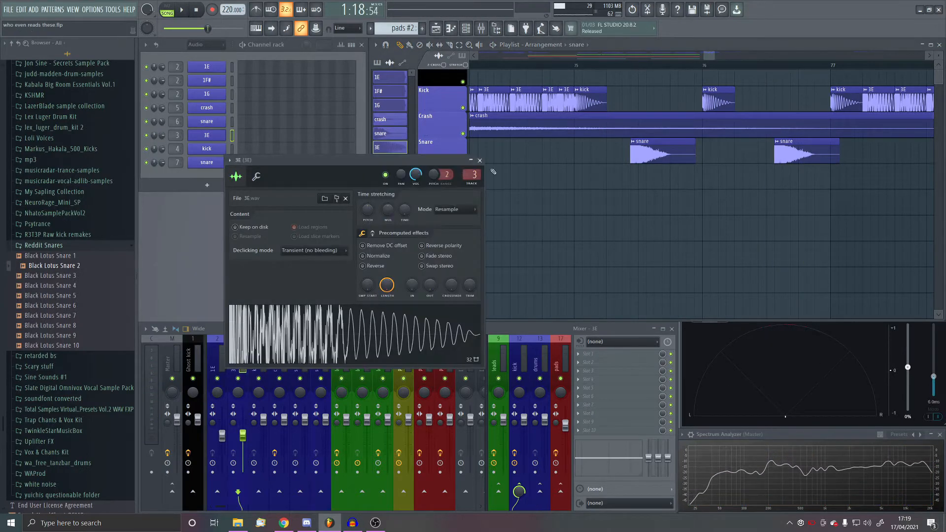
- Close the 3E channel settings and show all channels in the channel rack
{"action": "left_click", "coordinate": [480, 160]}
{"action": "left_click", "coordinate": [206, 44]}
{"action": "left_click", "coordinate": [202, 52]}
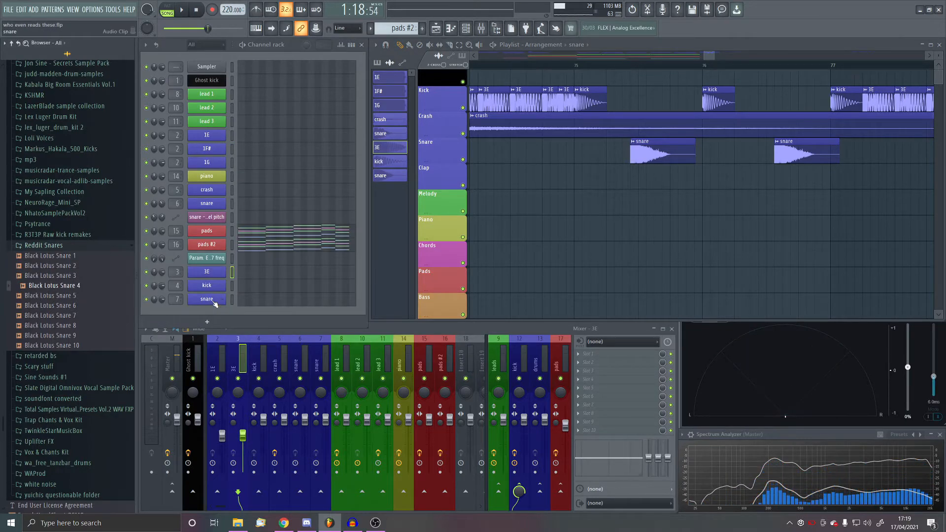
- Open the new snare's channel settings, audition its sample, and lower the channel volume to 56%
{"action": "left_click", "coordinate": [319, 435]}
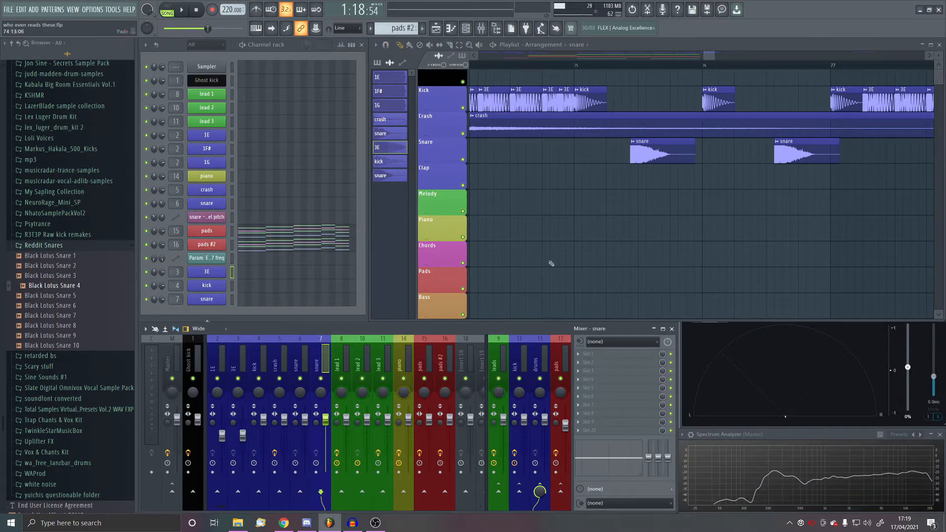
{"action": "double_click", "coordinate": [646, 151]}
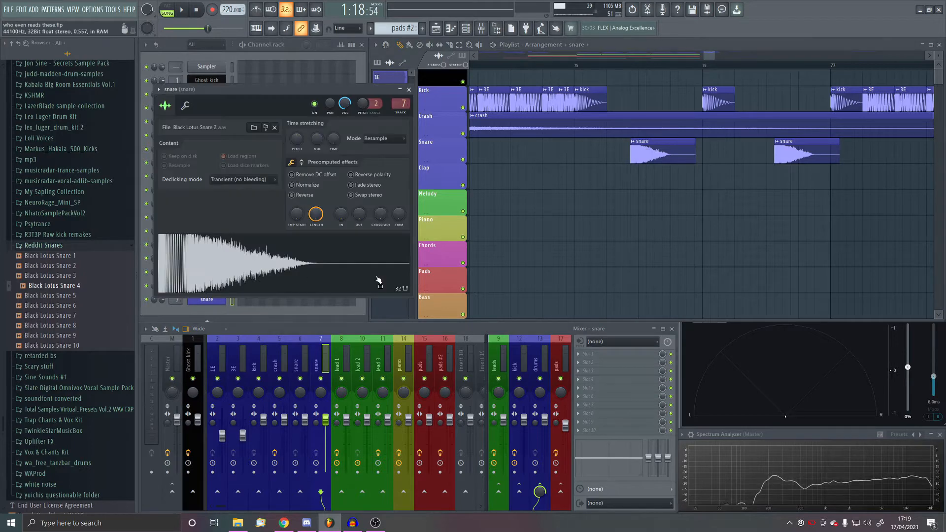
{"action": "left_click", "coordinate": [409, 89]}
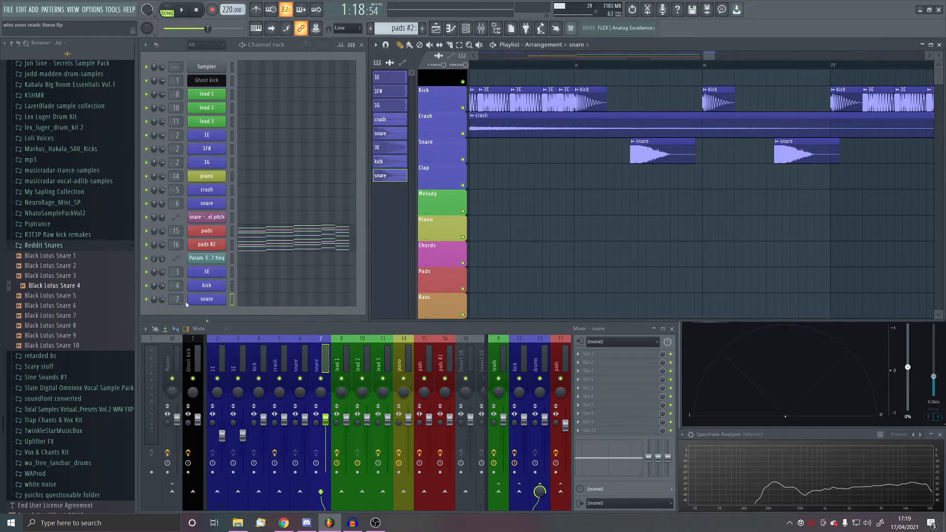
{"action": "left_click", "coordinate": [207, 300]}
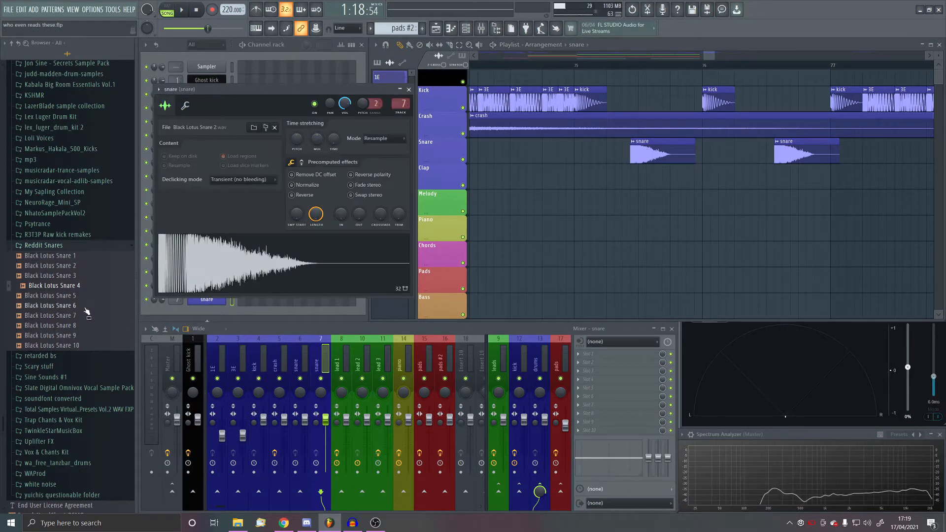
{"action": "left_click", "coordinate": [219, 272]}
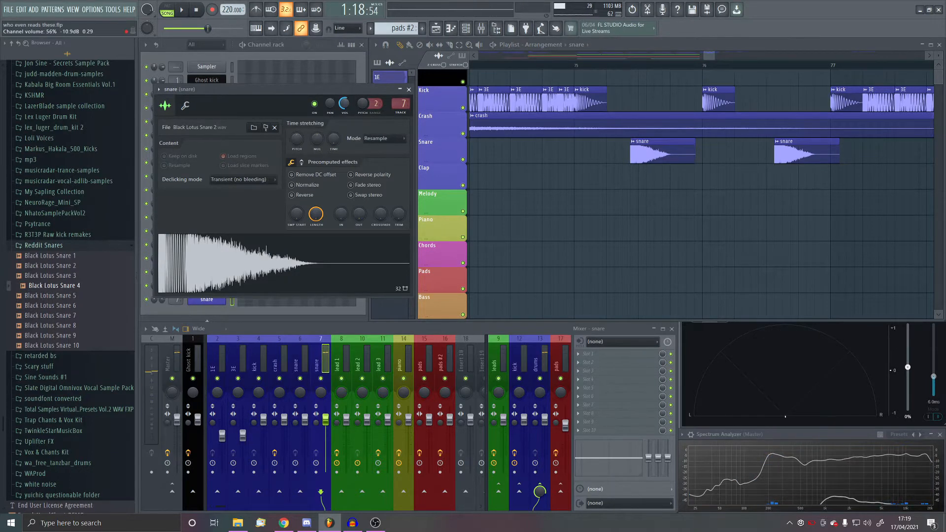
{"action": "key", "text": "space"}
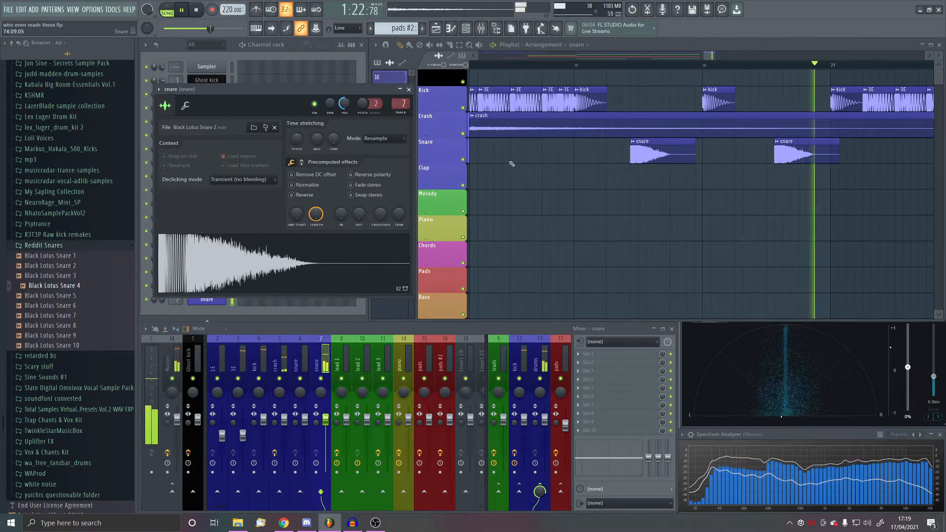
- Play the arrangement from about bar 70 to check the snare buildup leading into the drop at bar 73
{"action": "scroll", "coordinate": [733, 182], "scroll_direction": "down", "scroll_amount": 5}
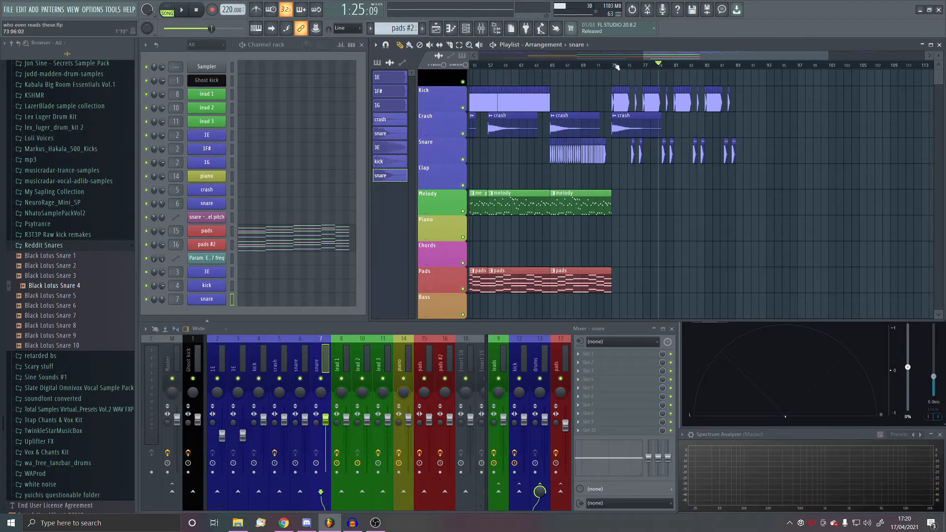
{"action": "left_click_drag", "start_coordinate": [616, 67], "coordinate": [670, 102]}
{"action": "scroll", "coordinate": [650, 141], "scroll_direction": "down", "scroll_amount": 2}
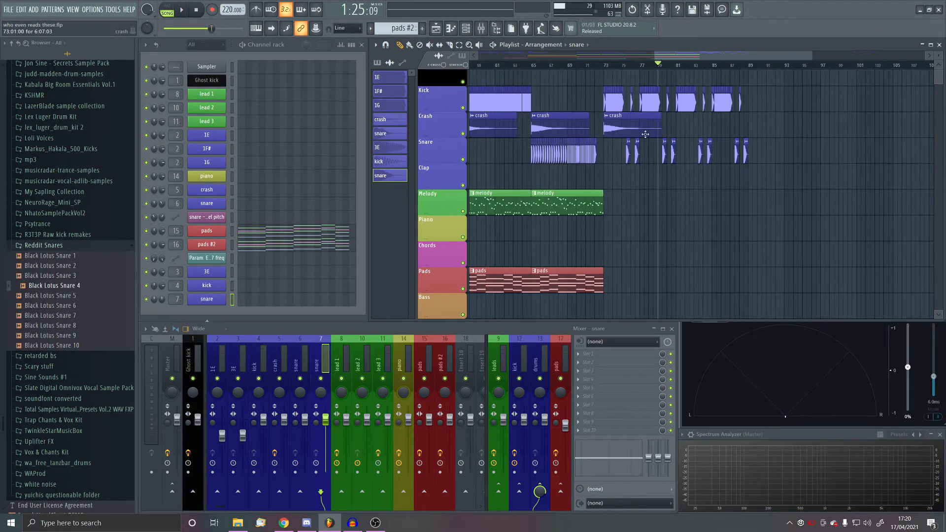
{"action": "scroll", "coordinate": [570, 158], "scroll_direction": "up", "scroll_amount": 1}
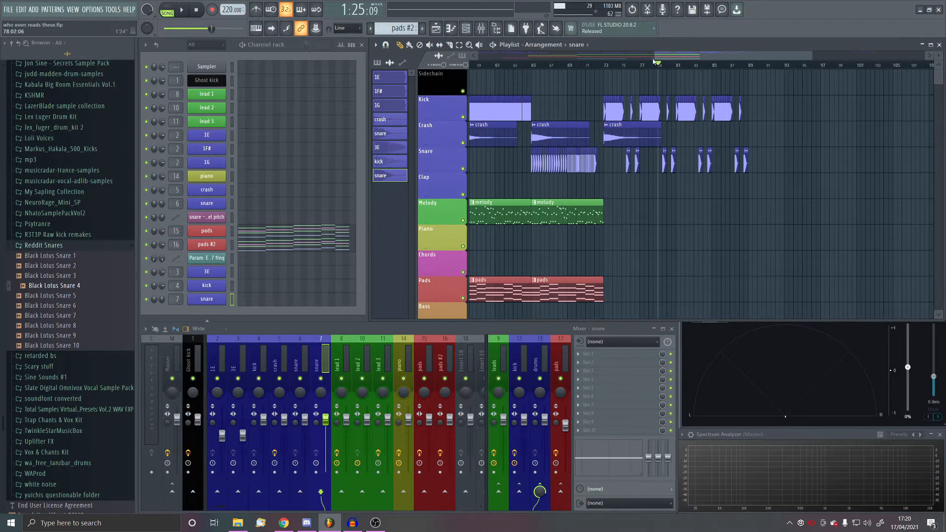
{"action": "left_click_drag", "start_coordinate": [667, 57], "coordinate": [635, 65]}
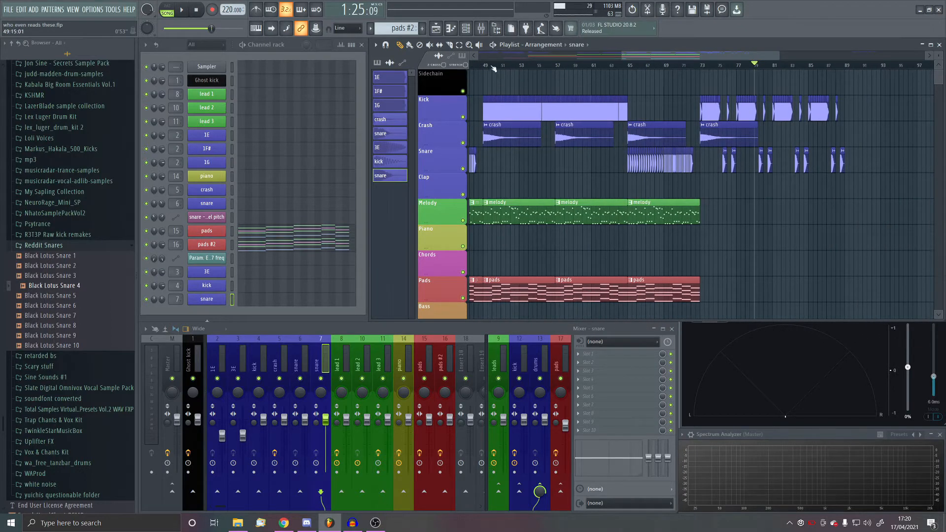
{"action": "left_click_drag", "start_coordinate": [494, 68], "coordinate": [642, 134]}
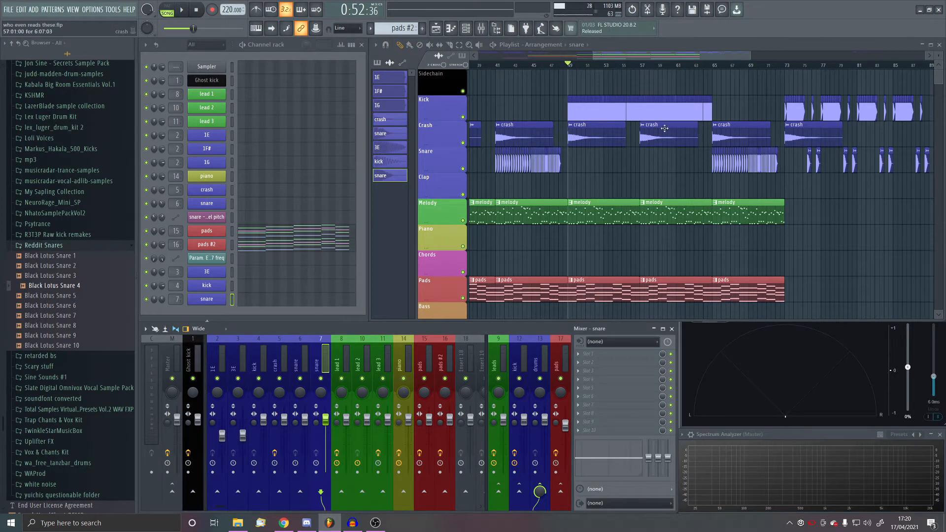
{"action": "left_click", "coordinate": [761, 65]}
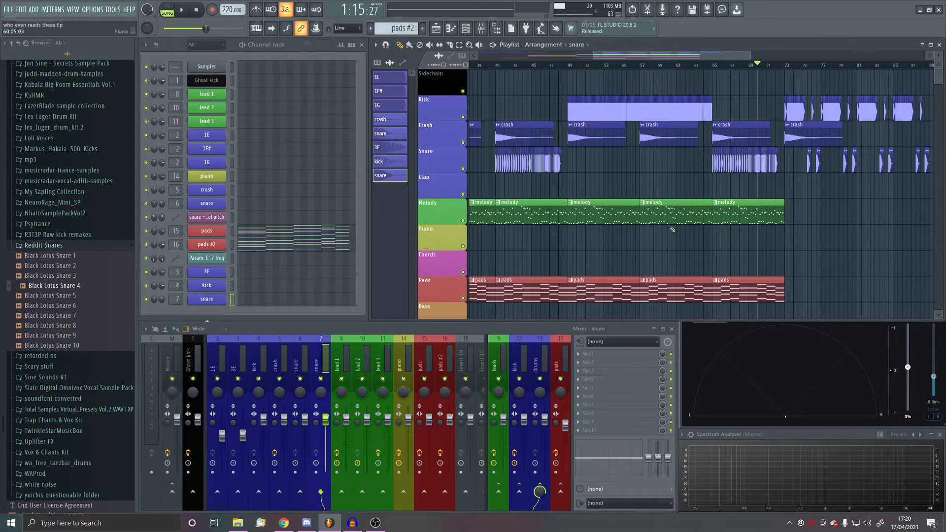
{"action": "scroll", "coordinate": [606, 131], "scroll_direction": "down", "scroll_amount": 3, "text": "ctrl"}
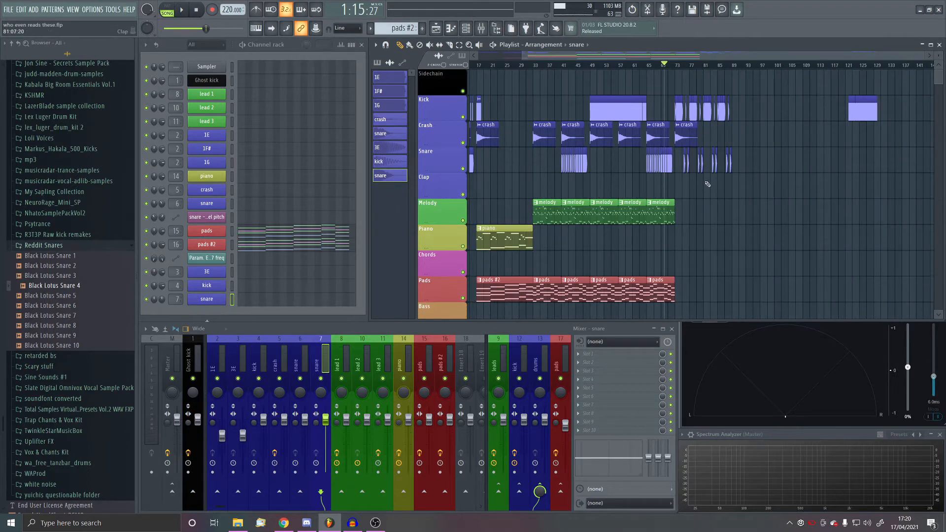
{"action": "scroll", "coordinate": [682, 122], "scroll_direction": "up", "scroll_amount": 3}
{"action": "key", "text": "space"}
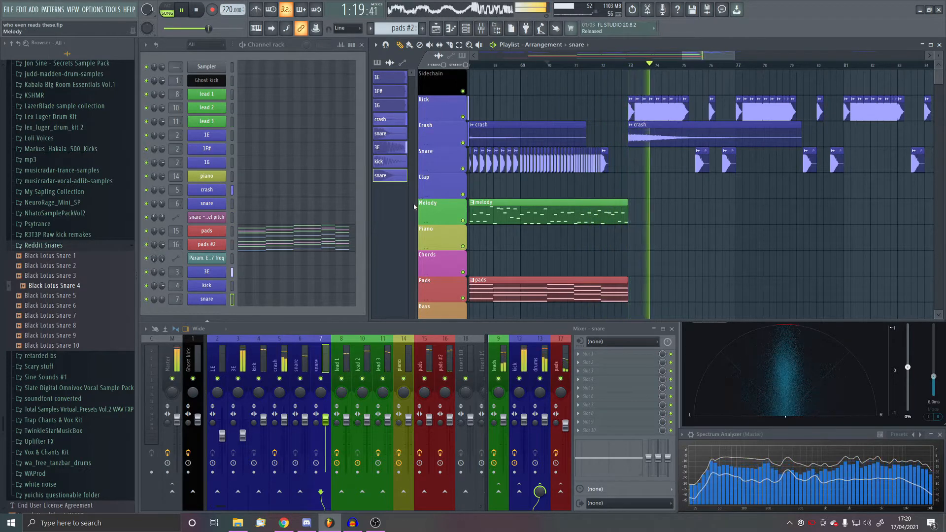
- Place another crash clip on the Crash track at bar 81 while the drop plays
{"action": "scroll", "coordinate": [682, 183], "scroll_direction": "up", "scroll_amount": 2}
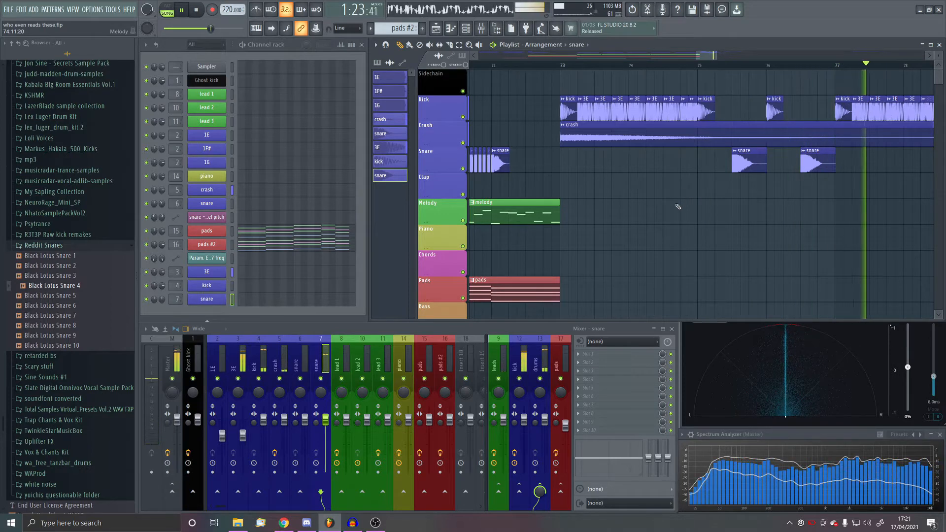
{"action": "scroll", "coordinate": [707, 183], "scroll_direction": "down", "scroll_amount": 3}
{"action": "scroll", "coordinate": [707, 183], "scroll_direction": "up", "scroll_amount": 3}
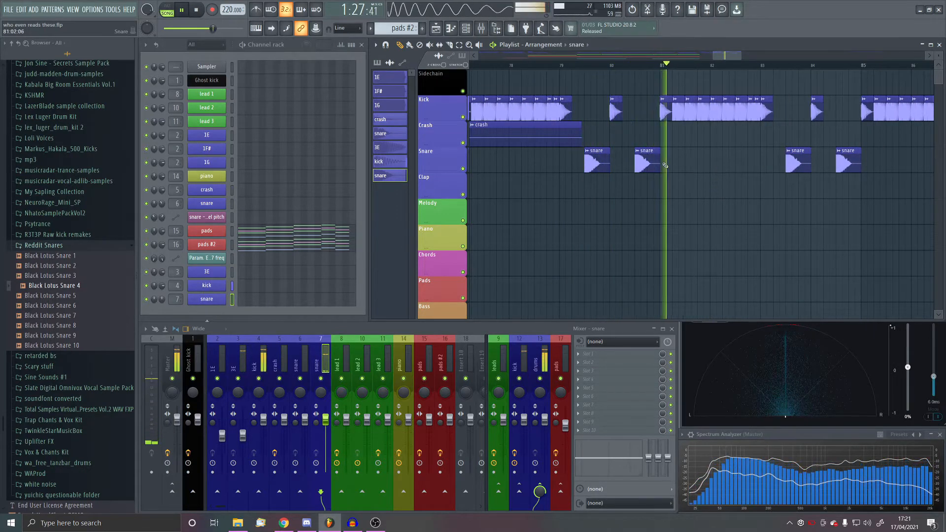
{"action": "scroll", "coordinate": [653, 159], "scroll_direction": "down", "scroll_amount": 2}
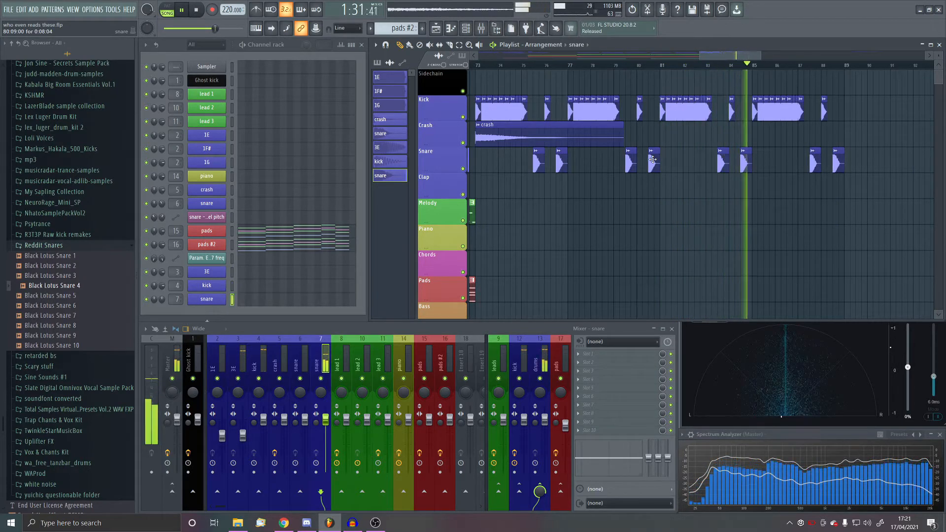
{"action": "scroll", "coordinate": [818, 139], "scroll_direction": "up", "scroll_amount": 1}
{"action": "scroll", "coordinate": [764, 140], "scroll_direction": "down", "scroll_amount": 4}
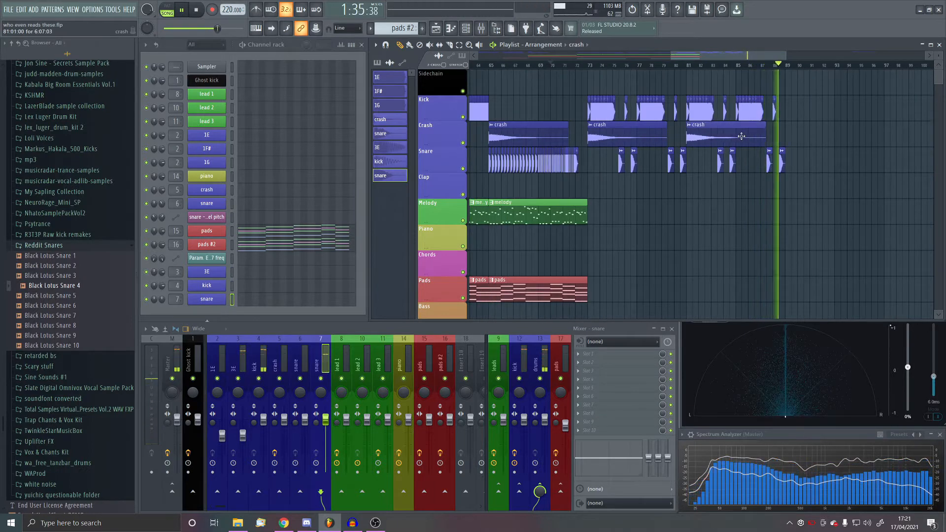
- Place a crash clip at bar 89 on the Crash track and stop playback
{"action": "scroll", "coordinate": [765, 139], "scroll_direction": "up", "scroll_amount": 3}
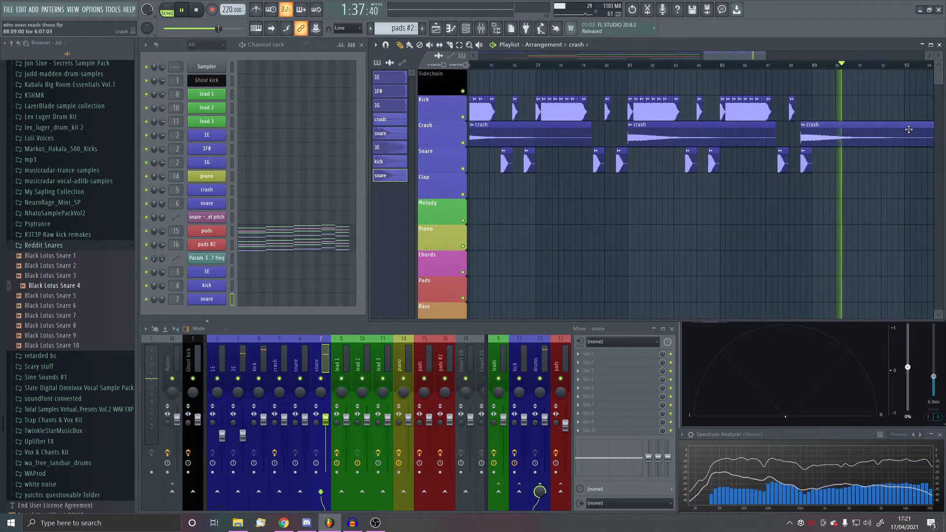
{"action": "scroll", "coordinate": [849, 172], "scroll_direction": "down", "scroll_amount": 4}
{"action": "key", "text": "space"}
{"action": "scroll", "coordinate": [729, 140], "scroll_direction": "up", "scroll_amount": 5}
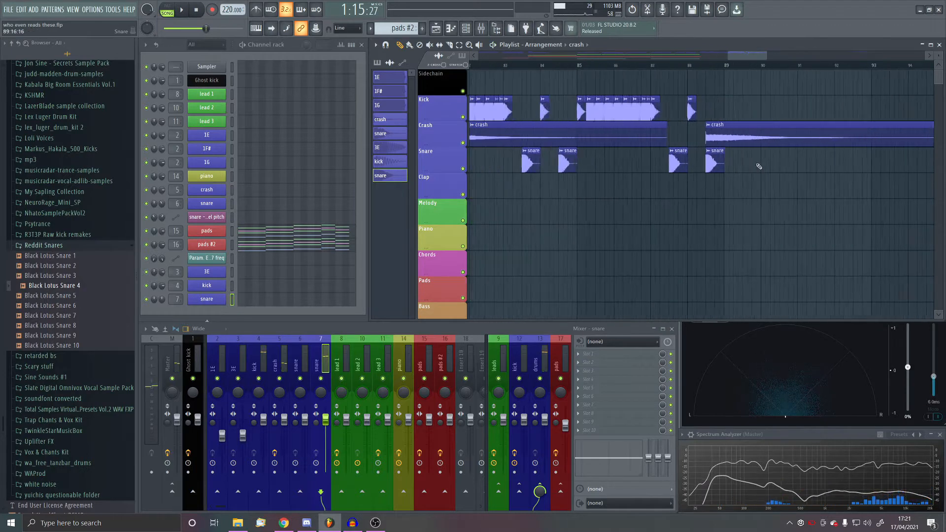
{"action": "left_click", "coordinate": [732, 138]}
{"action": "scroll", "coordinate": [662, 182], "scroll_direction": "down", "scroll_amount": 5}
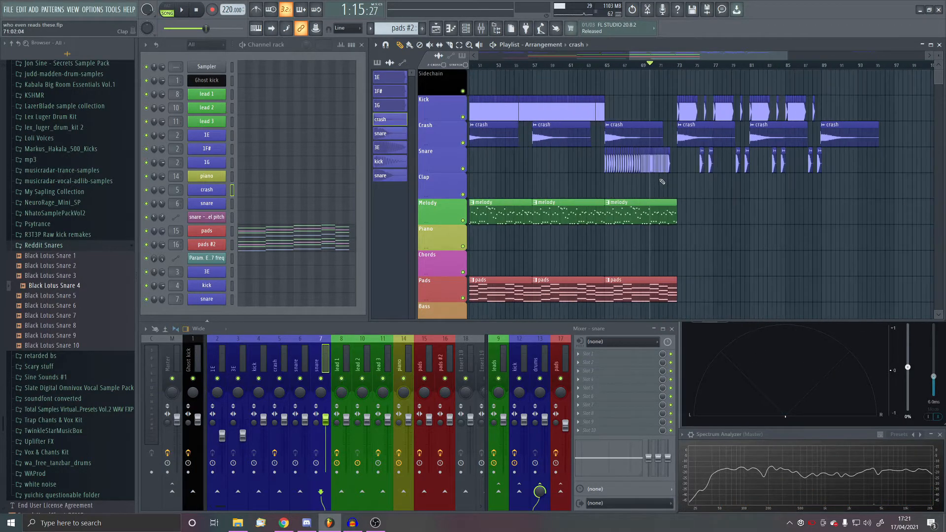
- Select the time range from bar 72 to bar 73 in the playlist, just before the drop
{"action": "scroll", "coordinate": [642, 210], "scroll_direction": "up", "scroll_amount": 5}
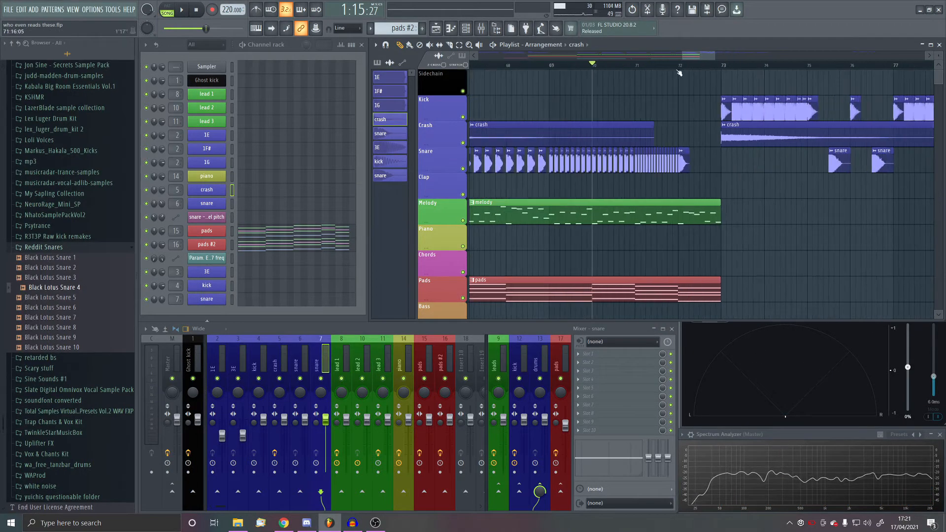
{"action": "left_click_drag", "start_coordinate": [679, 66], "coordinate": [720, 69]}
{"action": "scroll", "coordinate": [570, 159], "scroll_direction": "up", "scroll_amount": 3}
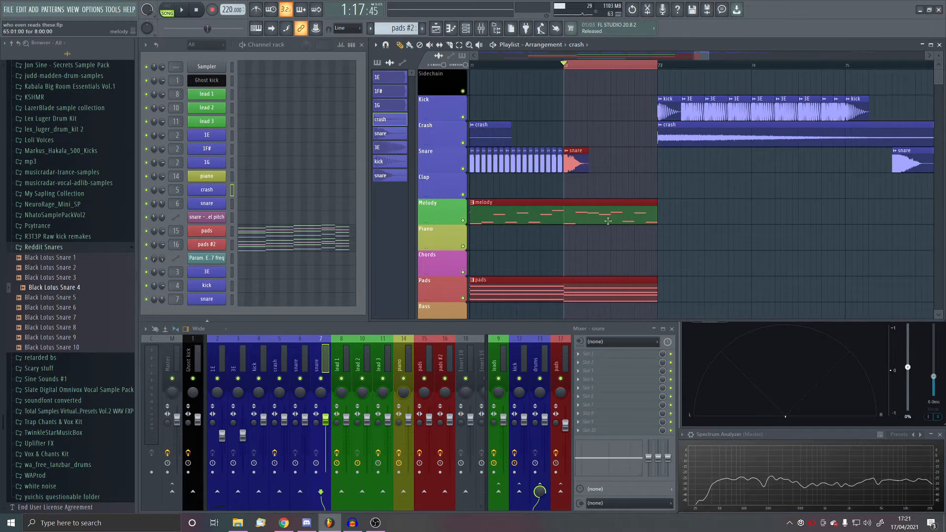
- Audition the clean predrop vocals and place "Drop That Shit Now - 174 BPM" on the Chords track around bar 72
{"action": "left_click", "coordinate": [59, 248]}
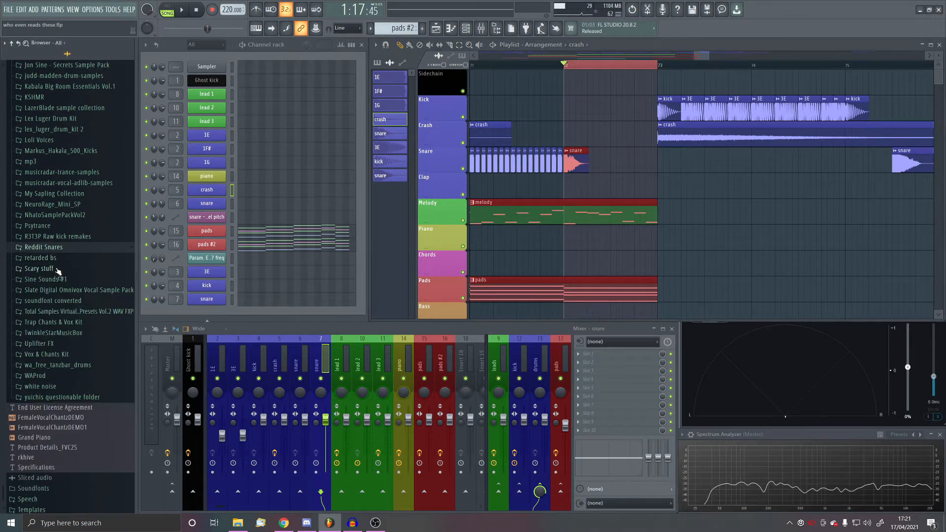
{"action": "left_click", "coordinate": [64, 356]}
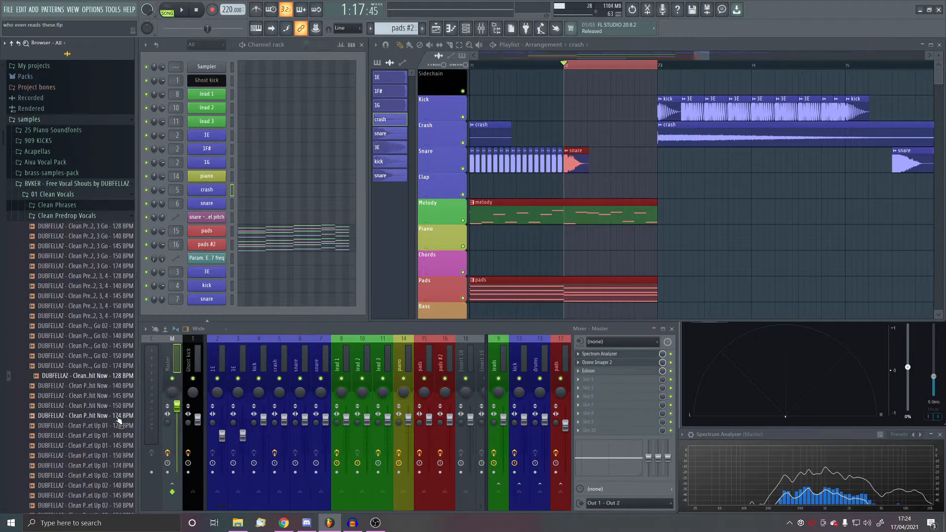
{"action": "left_click", "coordinate": [118, 416]}
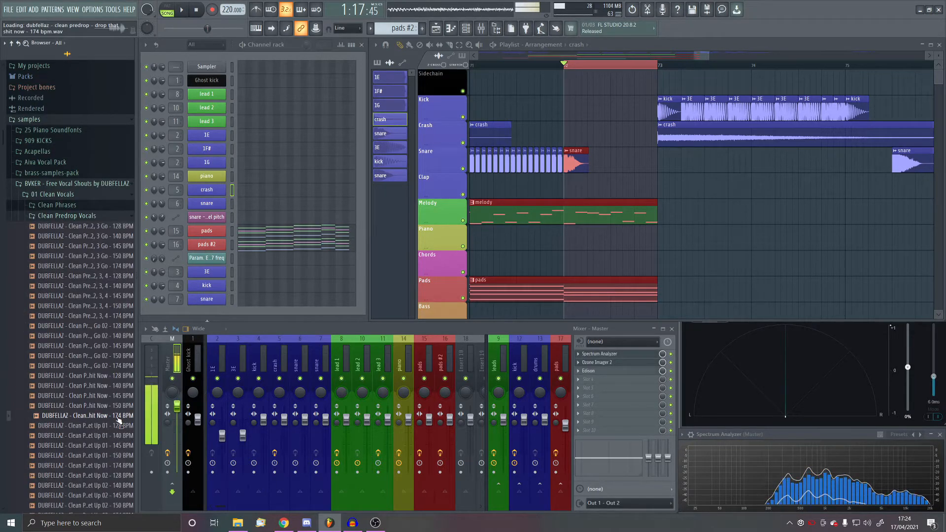
{"action": "left_click_drag", "start_coordinate": [118, 419], "coordinate": [556, 259]}
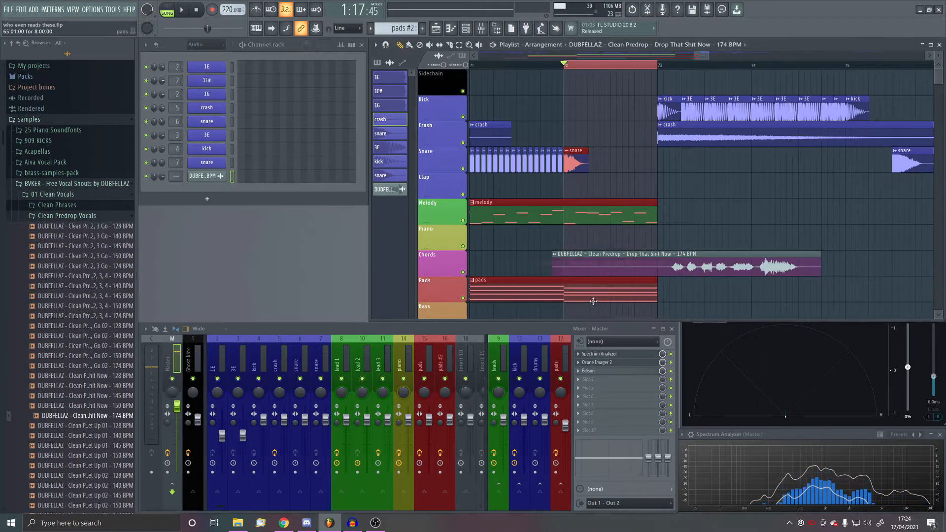
- With the project tempo lowered to 174 BPM, set the predrop vocal's time-stretching mode to Stretch in its channel settings
{"action": "double_click", "coordinate": [707, 266]}
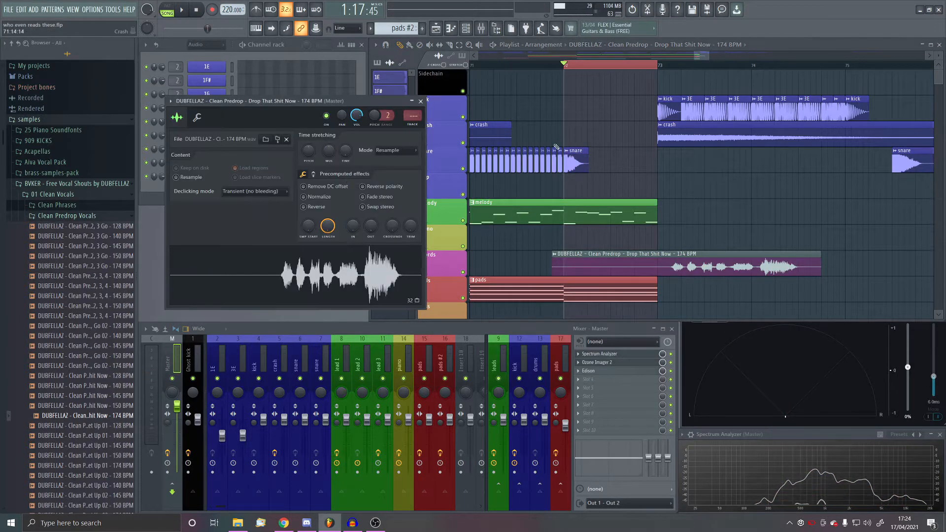
{"action": "left_click", "coordinate": [438, 158]}
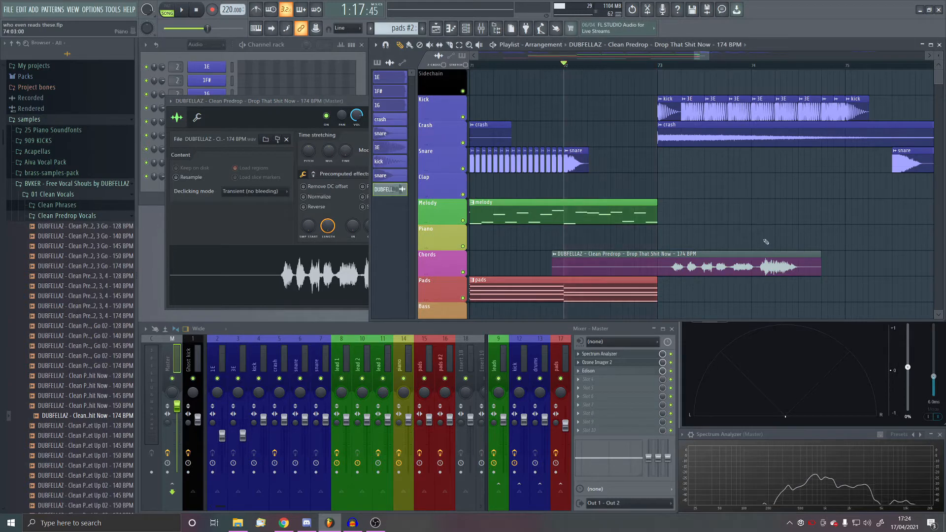
{"action": "left_click", "coordinate": [254, 243]}
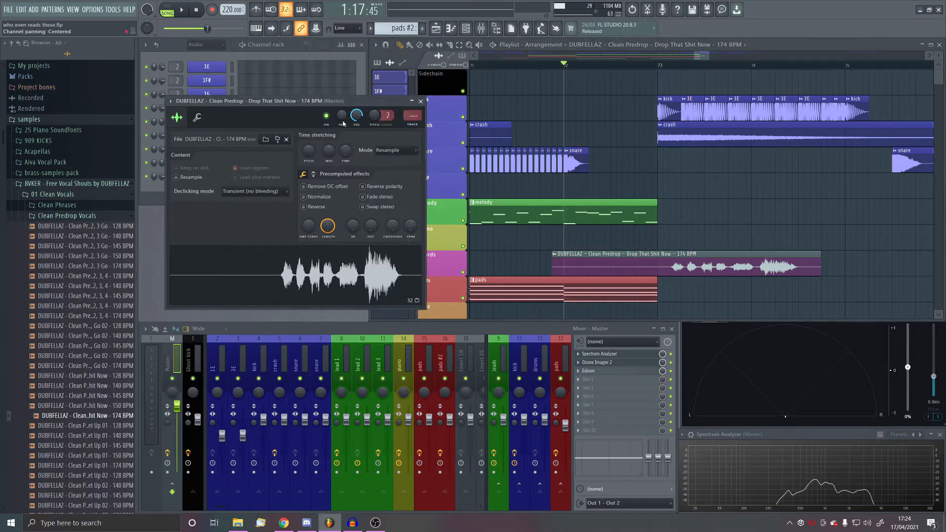
{"action": "left_click_drag", "start_coordinate": [321, 104], "coordinate": [448, 169]}
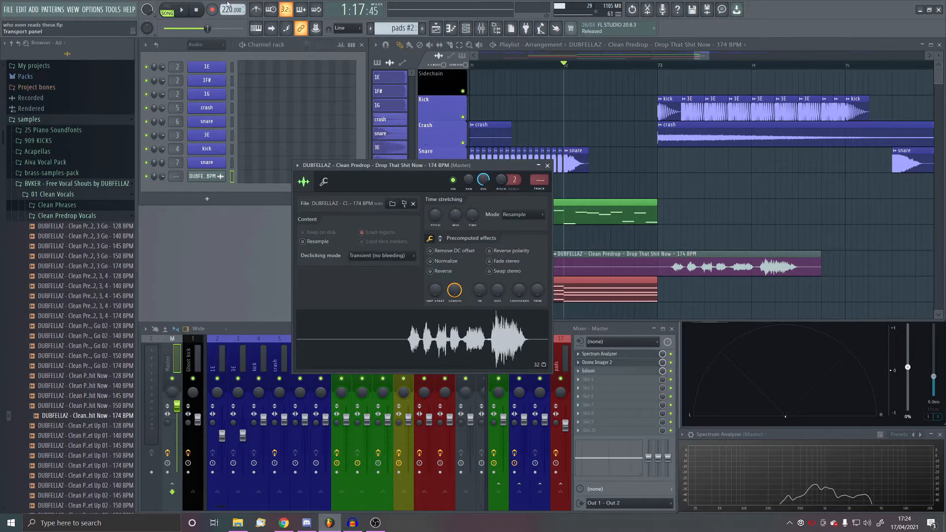
{"action": "right_click", "coordinate": [417, 314]}
{"action": "left_click", "coordinate": [443, 410]}
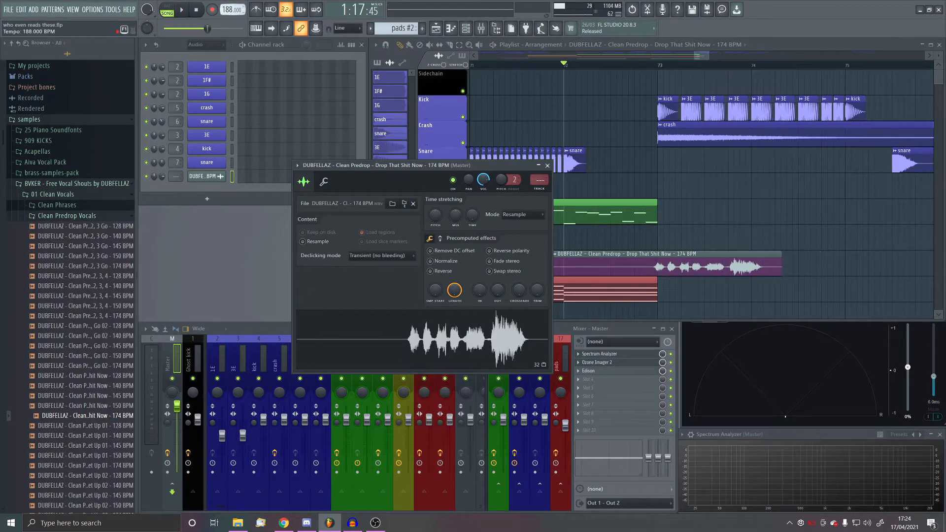
{"action": "left_click_drag", "start_coordinate": [230, 10], "coordinate": [230, 14]}
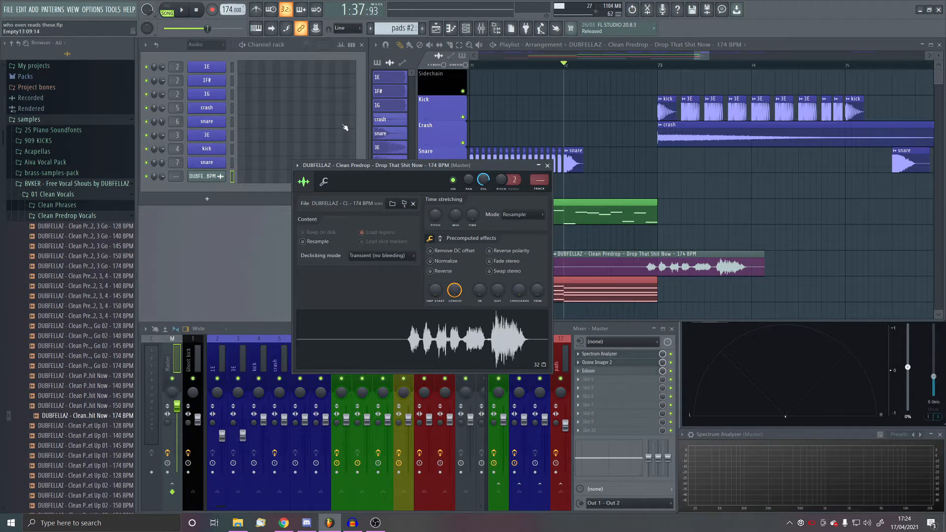
{"action": "left_click", "coordinate": [520, 215]}
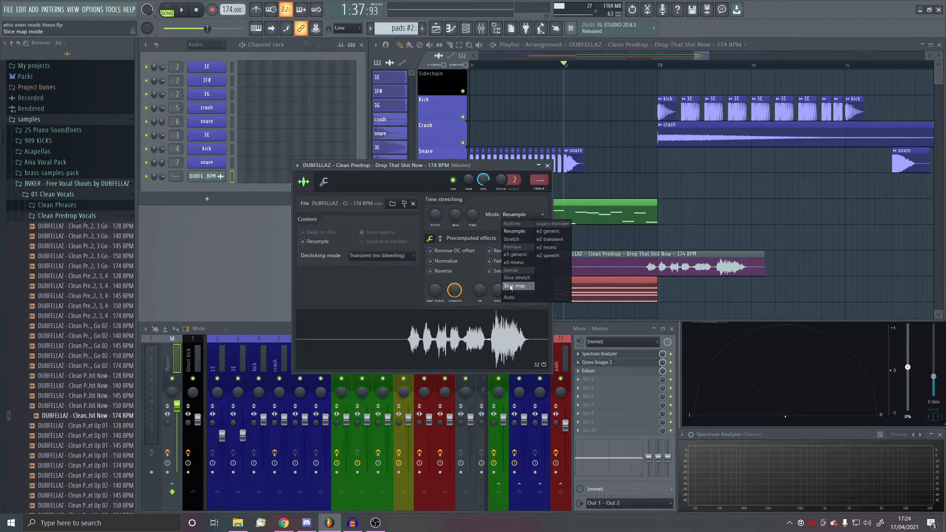
{"action": "left_click", "coordinate": [519, 240]}
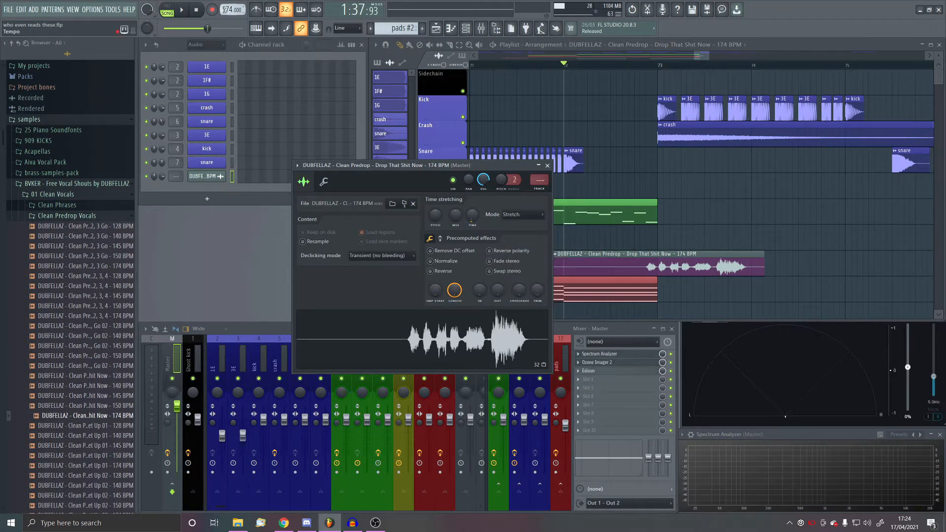
- Restore the project tempo to 220 BPM and move the vocal clip on the Chords track to start at bar 71
{"action": "left_click_drag", "start_coordinate": [224, 10], "coordinate": [224, 3]}
{"action": "left_click_drag", "start_coordinate": [225, 10], "coordinate": [226, 14]}
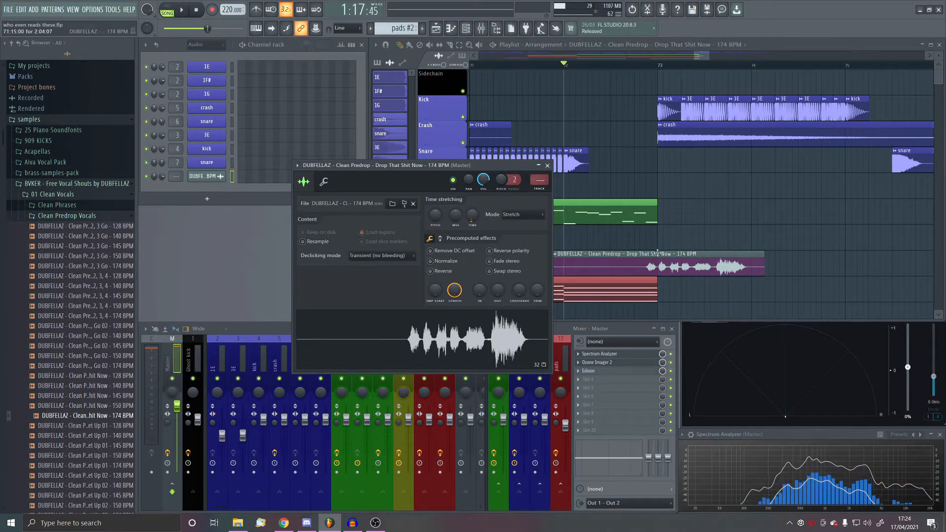
{"action": "left_click_drag", "start_coordinate": [717, 262], "coordinate": [636, 269]}
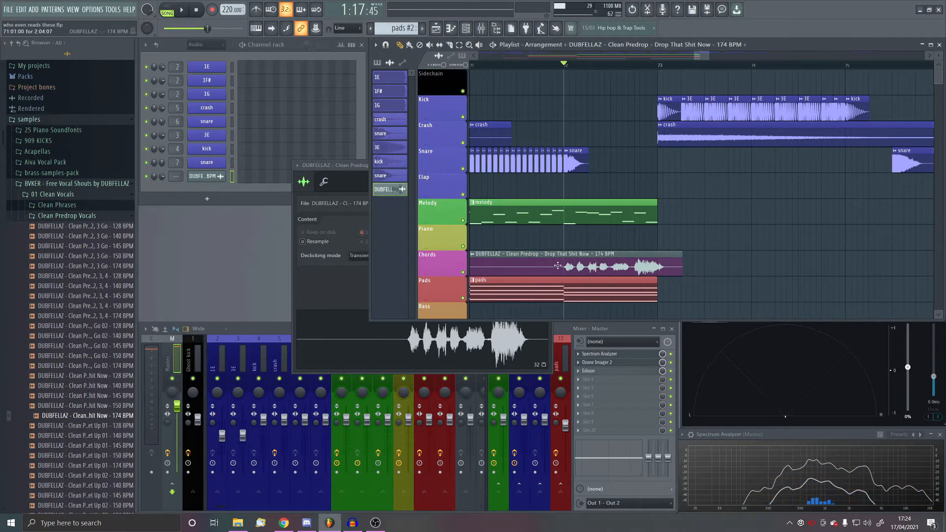
- Play the vocal from bar 72 into the drop, and replay the buildup to check its timing
{"action": "scroll", "coordinate": [557, 266], "scroll_direction": "up", "scroll_amount": 4}
{"action": "key", "text": "space"}
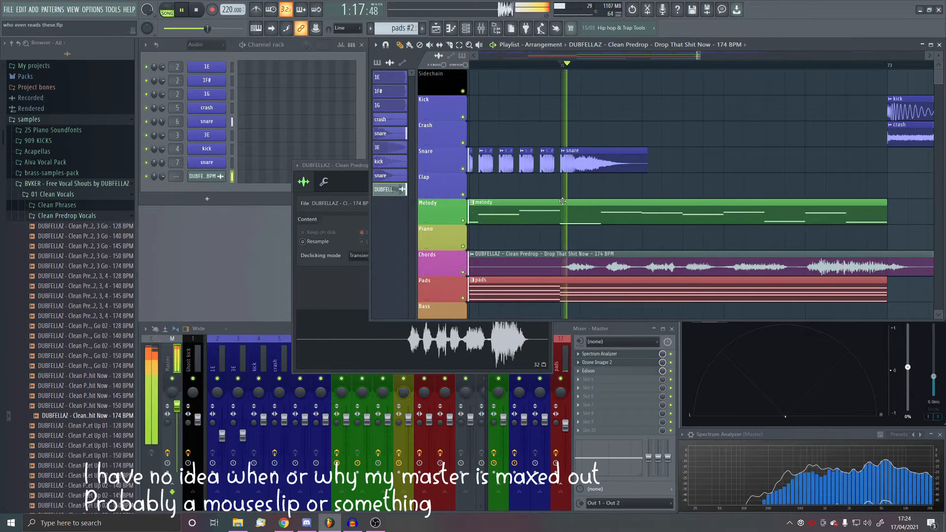
{"action": "scroll", "coordinate": [552, 202], "scroll_direction": "down", "scroll_amount": 4}
{"action": "scroll", "coordinate": [542, 193], "scroll_direction": "down", "scroll_amount": 5}
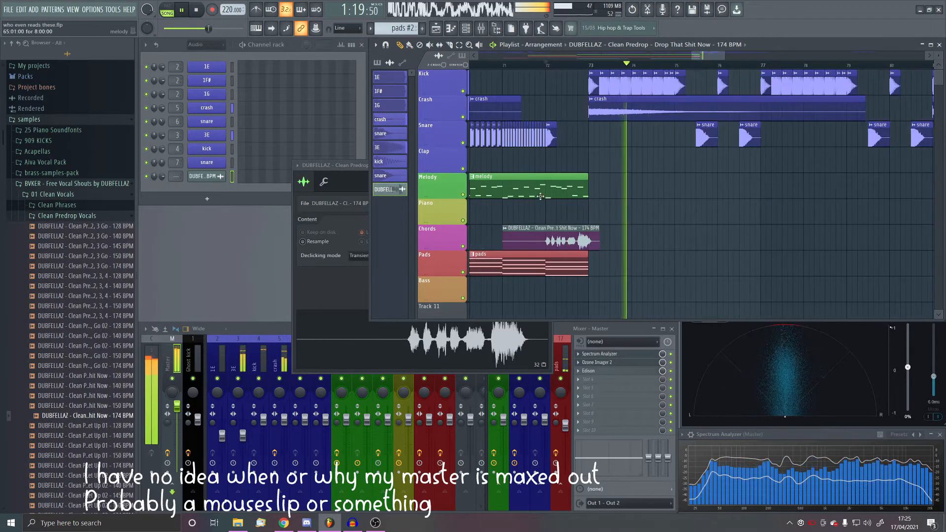
{"action": "scroll", "coordinate": [532, 215], "scroll_direction": "left", "scroll_amount": 2}
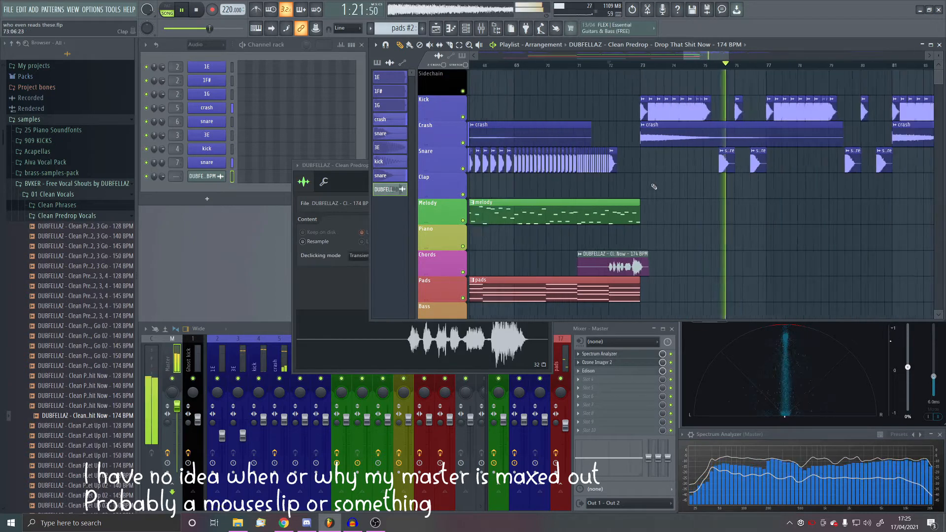
{"action": "key", "text": "KP_Divide"}
{"action": "key", "text": "KP_Divide"}
{"action": "key", "text": "KP_Divide"}
{"action": "key", "text": "KP_Divide"}
{"action": "key", "text": "KP_Divide"}
{"action": "key", "text": "KP_Divide"}
{"action": "key", "text": "KP_Divide"}
{"action": "key", "text": "KP_Divide"}
{"action": "scroll", "coordinate": [547, 82], "scroll_direction": "left", "scroll_amount": 1}
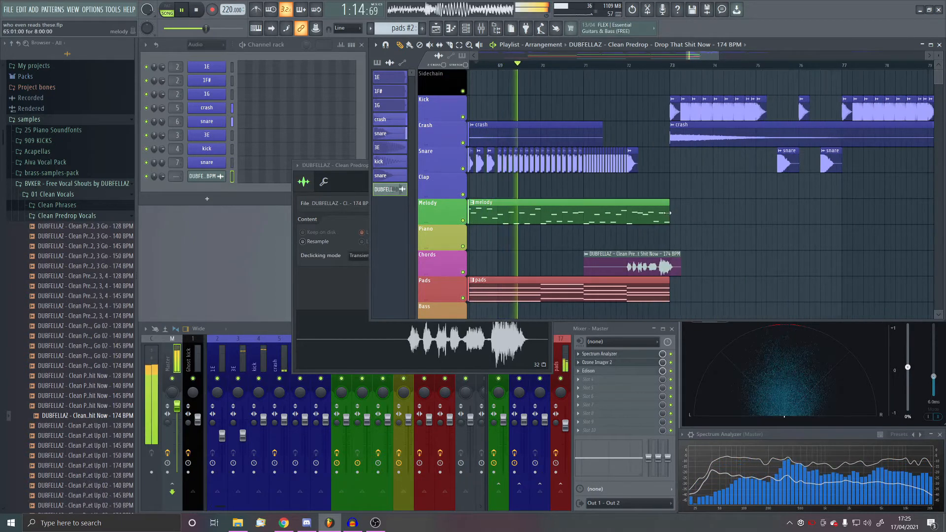
- Stop playback and trim the melody clip so it ends just before bar 72
{"action": "left_click_drag", "start_coordinate": [668, 215], "coordinate": [583, 216]}
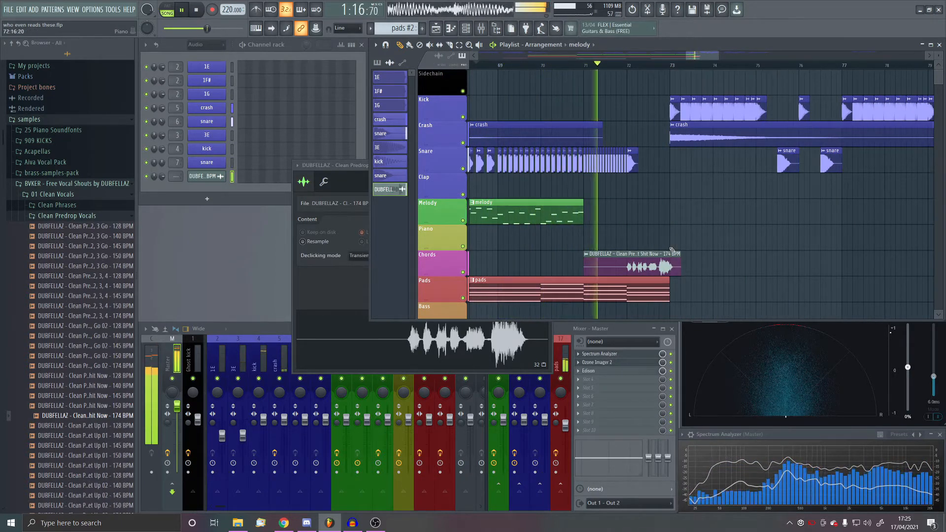
{"action": "key", "text": "space"}
{"action": "scroll", "coordinate": [602, 221], "scroll_direction": "up", "scroll_amount": 3}
{"action": "left_click_drag", "start_coordinate": [589, 220], "coordinate": [666, 220]}
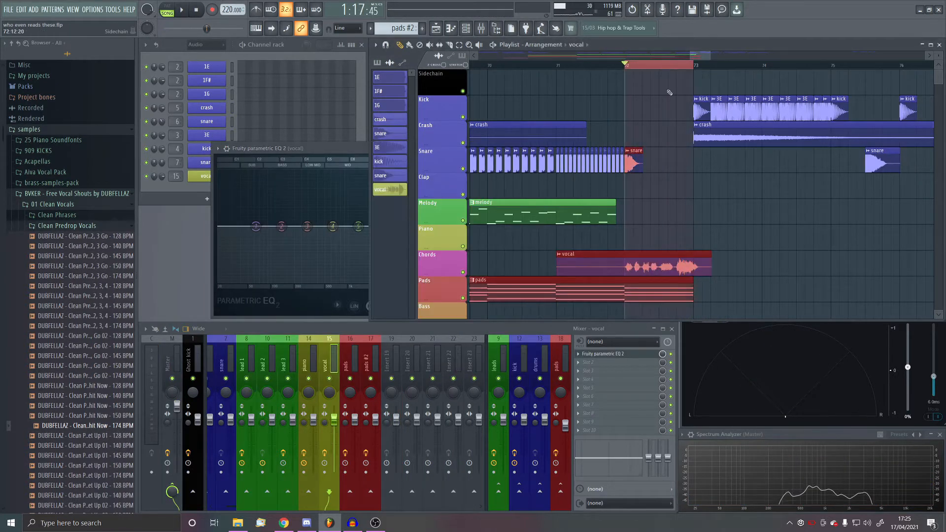
- Make band 1 of the vocal's Fruity Parametric EQ 2 a high pass with its cutoff raised to band 2's frequency during playback
{"action": "left_click", "coordinate": [183, 10]}
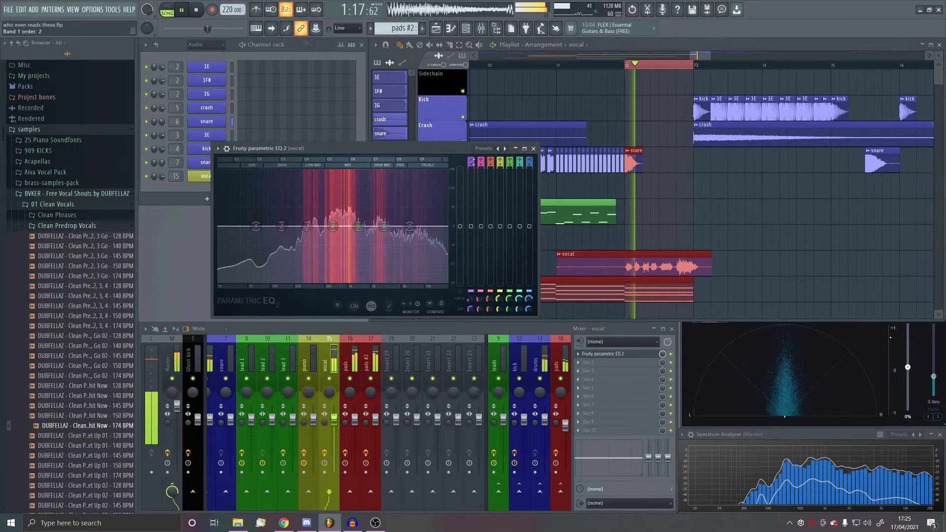
{"action": "left_click", "coordinate": [472, 161]}
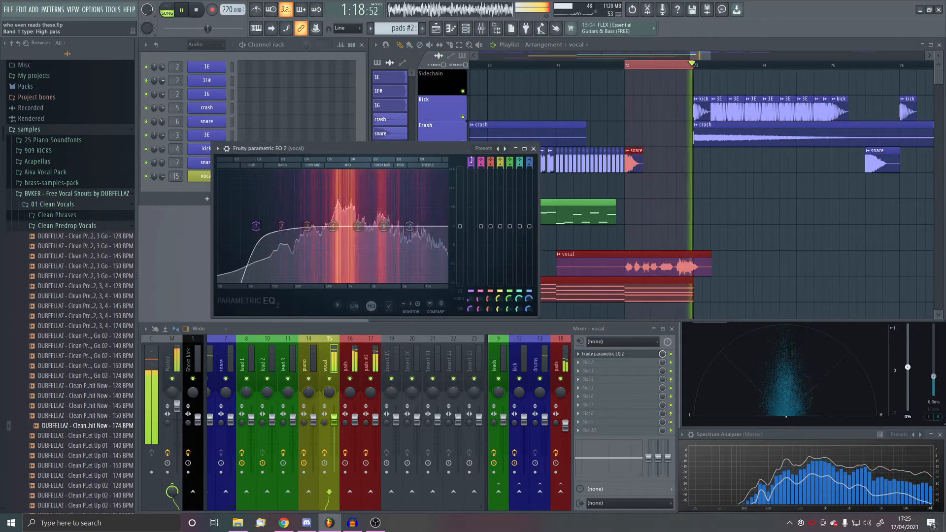
{"action": "left_click_drag", "start_coordinate": [470, 313], "coordinate": [470, 318]}
{"action": "left_click_drag", "start_coordinate": [256, 227], "coordinate": [281, 226]}
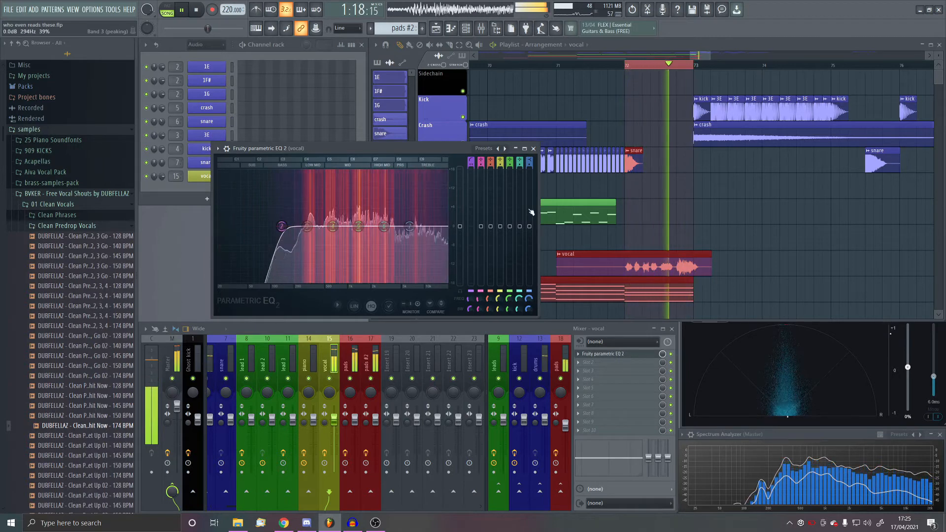
{"action": "key", "text": "space"}
{"action": "left_click", "coordinate": [604, 354]}
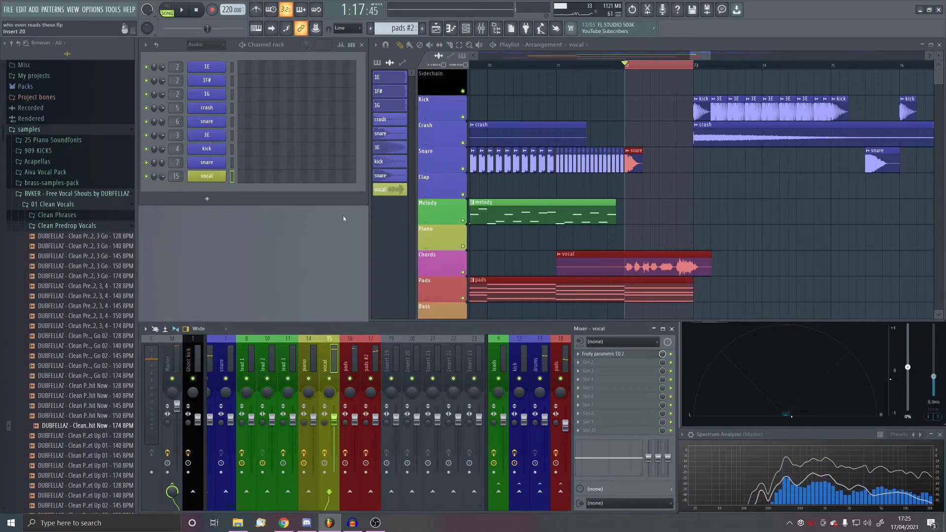
- Load ValhallaSupermassive after the EQ on the vocal mixer track and play the selected bar
{"action": "right_click", "coordinate": [619, 357]}
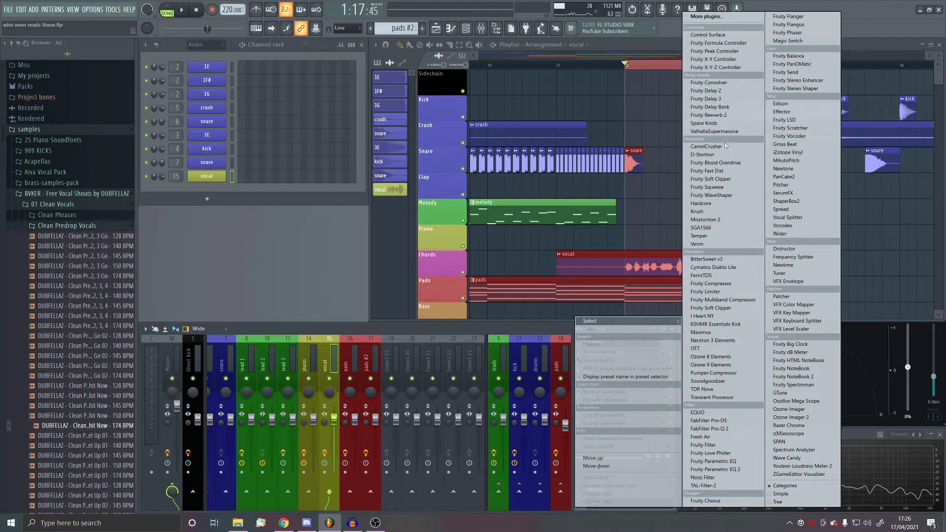
{"action": "left_click", "coordinate": [715, 131]}
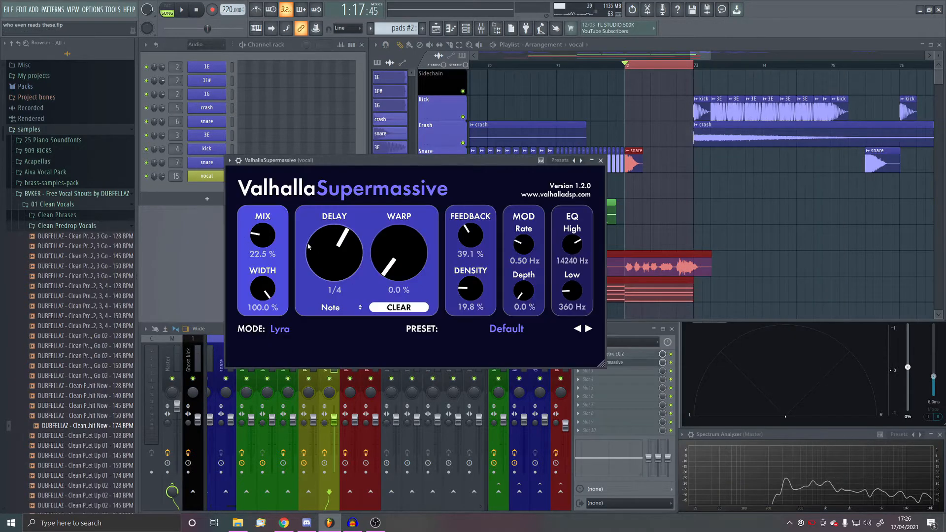
{"action": "left_click", "coordinate": [180, 15]}
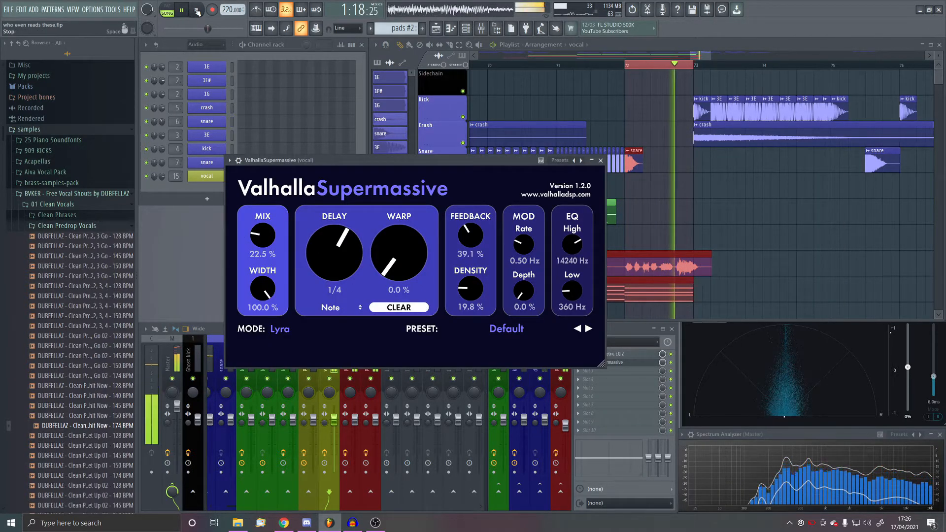
- Set ValhallaSupermassive's mix to 13.2% and feedback to 26.9%, and play the vocal into the drop
{"action": "left_click_drag", "start_coordinate": [263, 237], "coordinate": [263, 256]}
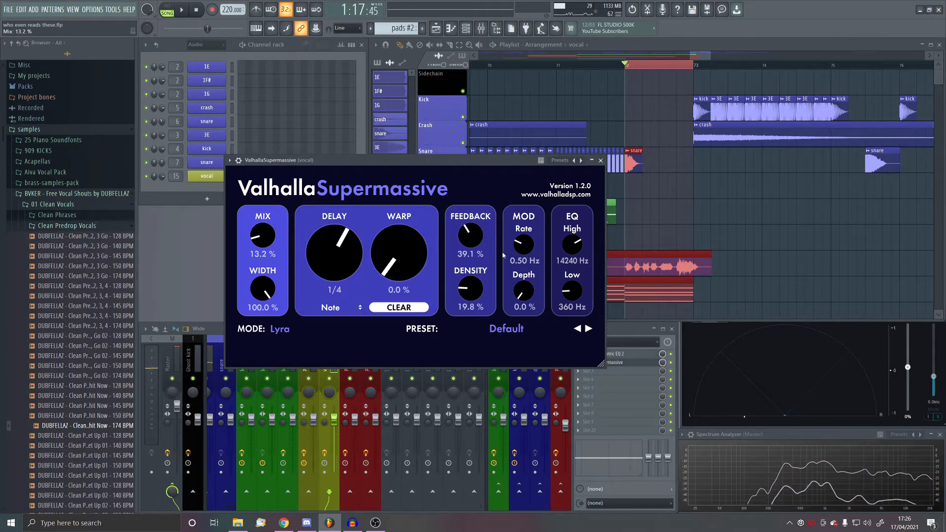
{"action": "left_click_drag", "start_coordinate": [469, 236], "coordinate": [471, 253]}
{"action": "key", "text": "space"}
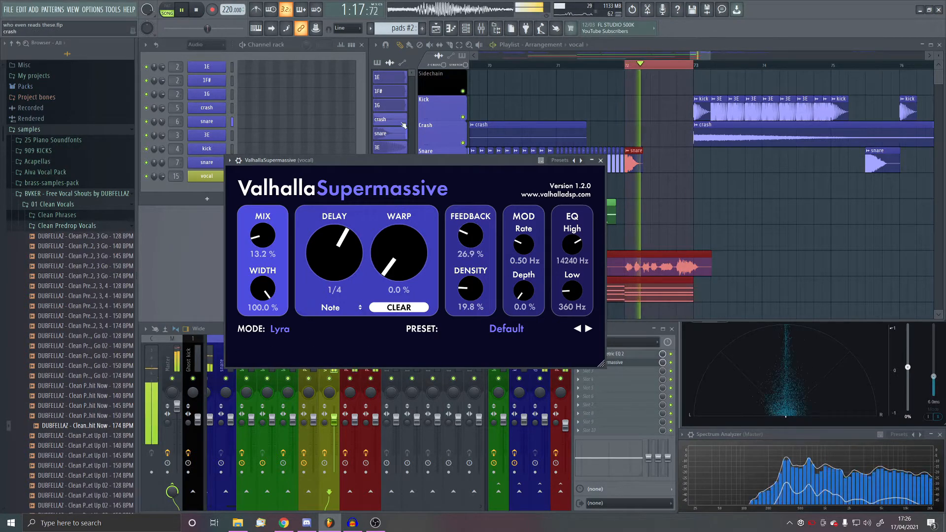
{"action": "left_click", "coordinate": [440, 131]}
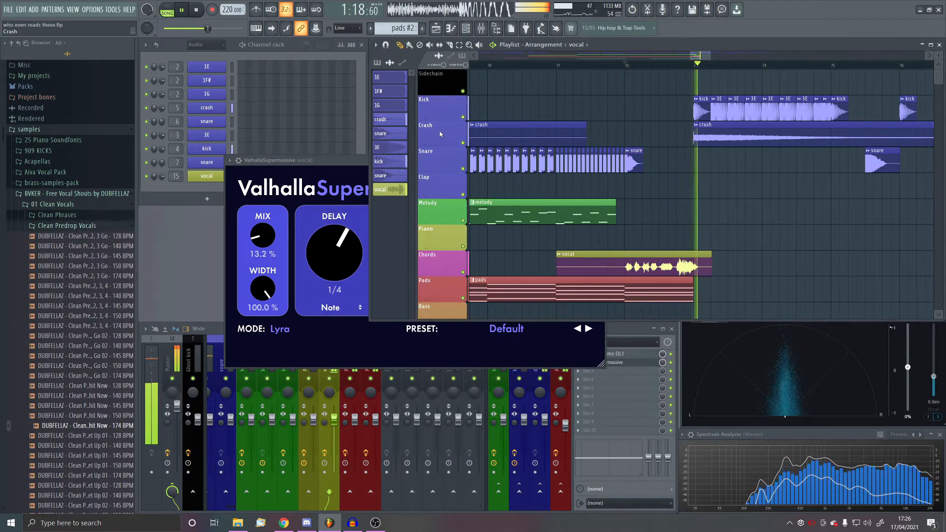
- Load Fruity Reeverb 2 after ValhallaSupermassive on the vocal mixer track, audition it, and lower its wet level
{"action": "key", "text": "space"}
{"action": "left_click", "coordinate": [354, 173]}
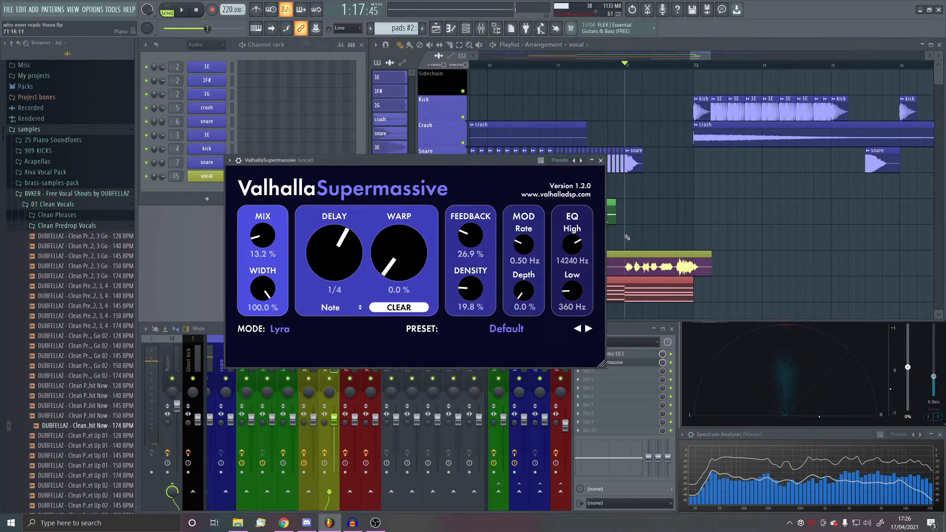
{"action": "left_click", "coordinate": [629, 369]}
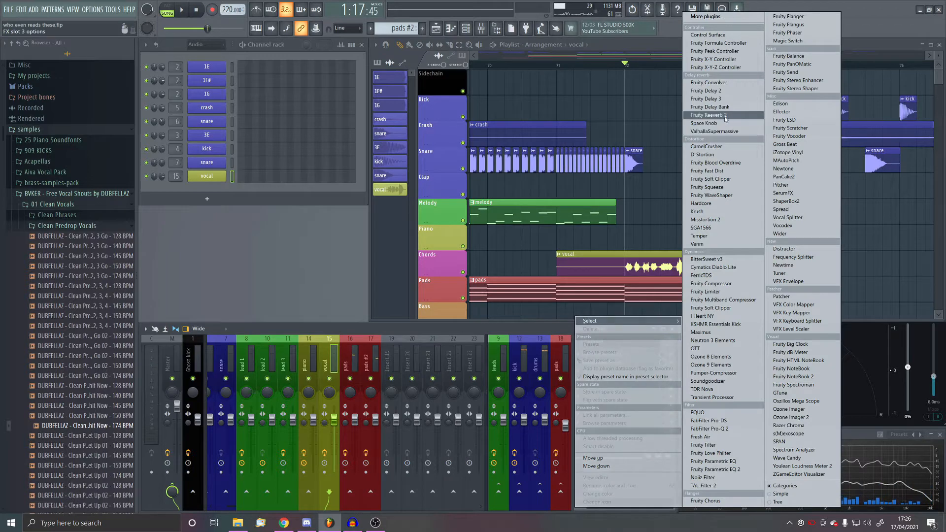
{"action": "left_click", "coordinate": [710, 116]}
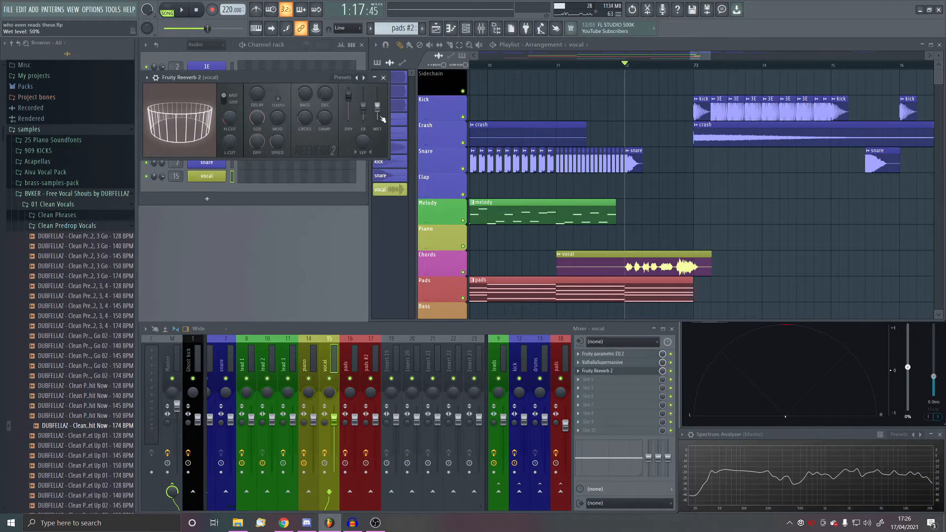
{"action": "left_click", "coordinate": [184, 10]}
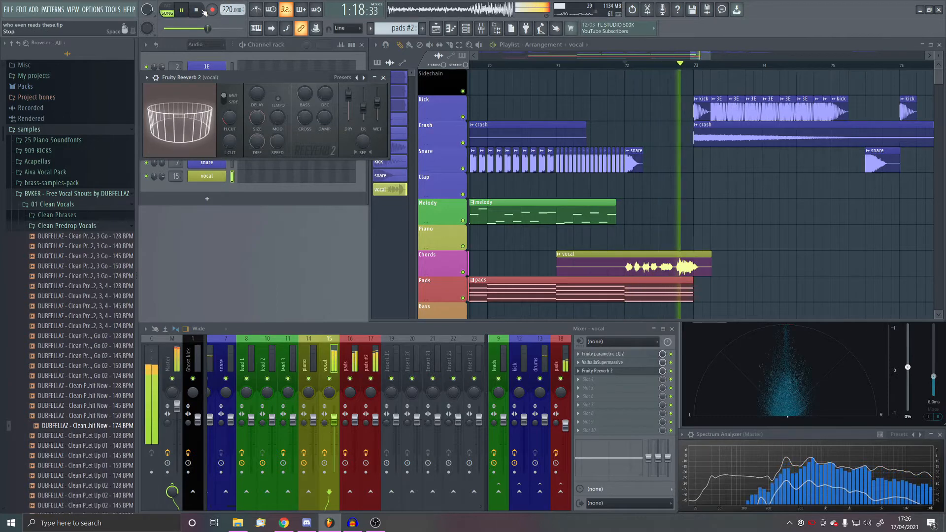
{"action": "left_click", "coordinate": [203, 10]}
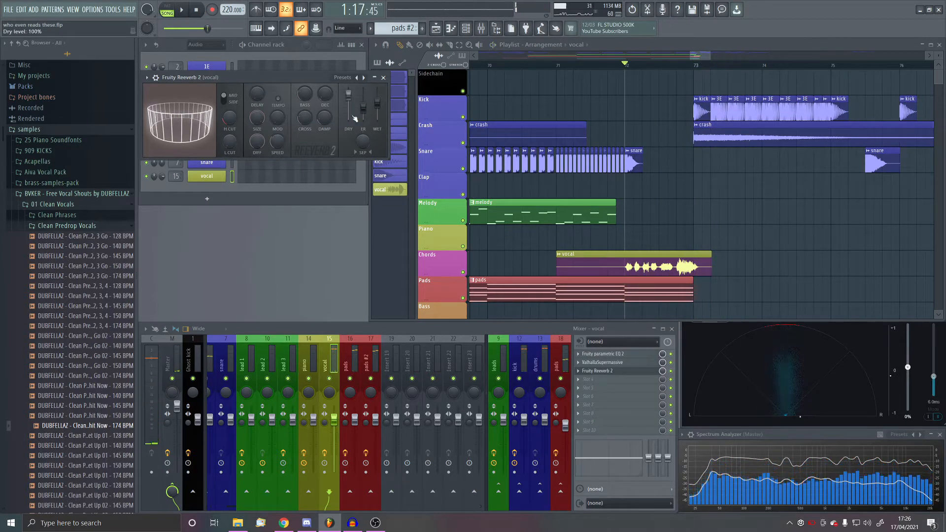
{"action": "left_click_drag", "start_coordinate": [377, 103], "coordinate": [377, 102]}
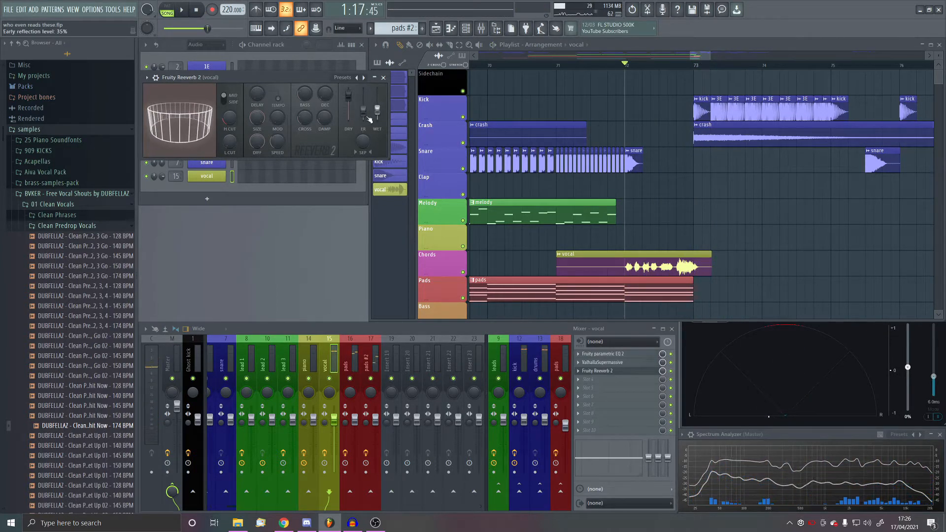
- Set ValhallaSupermassive's mix to 10.7% and play the vocal into the drop
{"action": "left_click", "coordinate": [620, 362]}
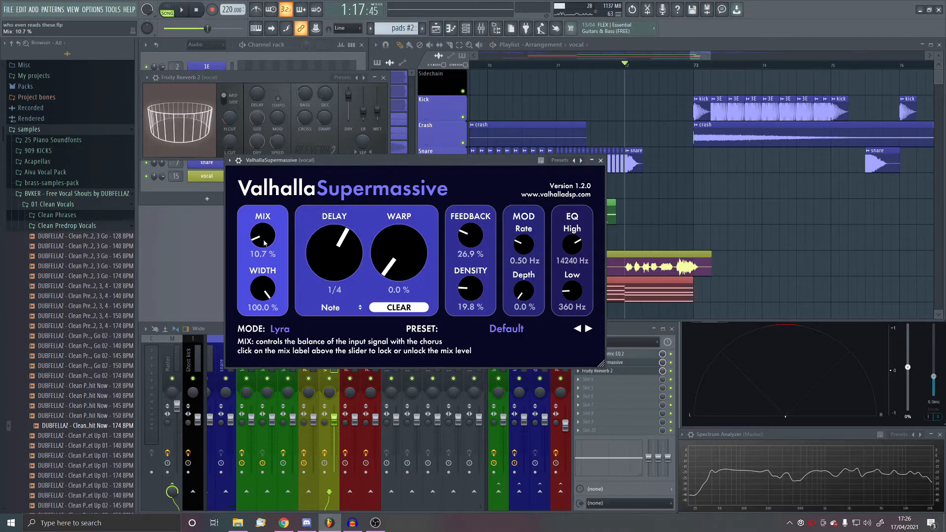
{"action": "left_click", "coordinate": [601, 161]}
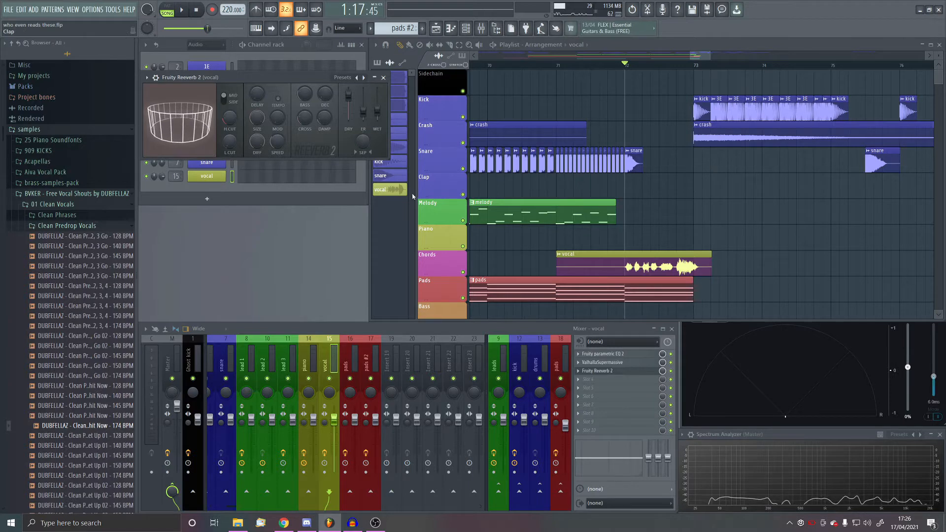
{"action": "left_click", "coordinate": [181, 9]}
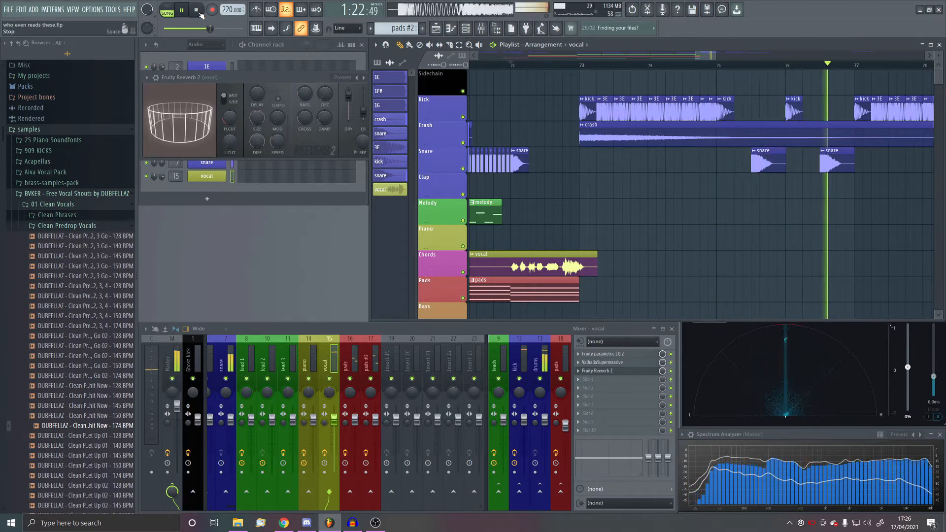
{"action": "left_click", "coordinate": [197, 10]}
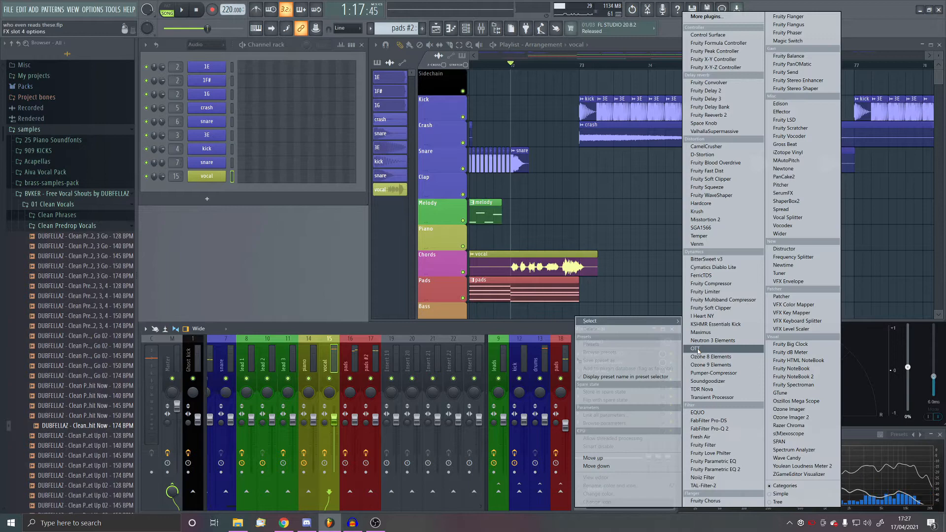
- Load OTT after the reverb on the vocal track and set its depth to 47% while playing into the drop
{"action": "left_click", "coordinate": [700, 349]}
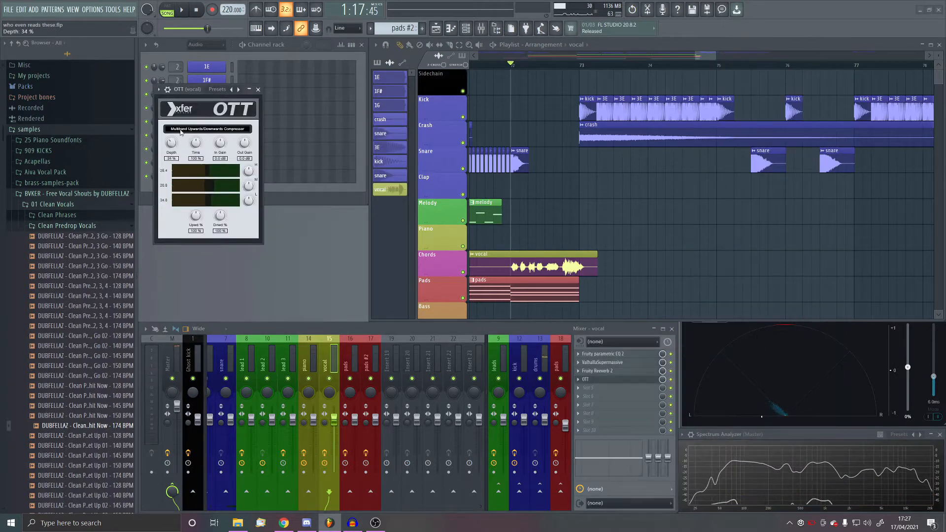
{"action": "left_click", "coordinate": [186, 13]}
{"action": "left_click_drag", "start_coordinate": [171, 145], "coordinate": [189, 151]}
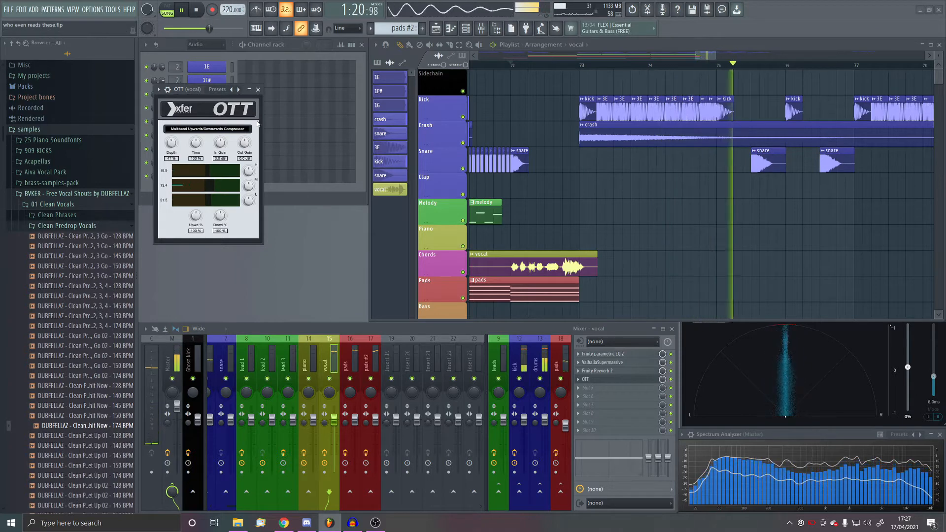
{"action": "left_click", "coordinate": [258, 90]}
{"action": "key", "text": "space"}
- Insert a second Fruity Parametric EQ 2 between Fruity Reeverb 2 and OTT on the vocal track and play the vocal through it
{"action": "scroll", "coordinate": [642, 380], "scroll_direction": "down", "scroll_amount": 1}
{"action": "left_click", "coordinate": [642, 380]}
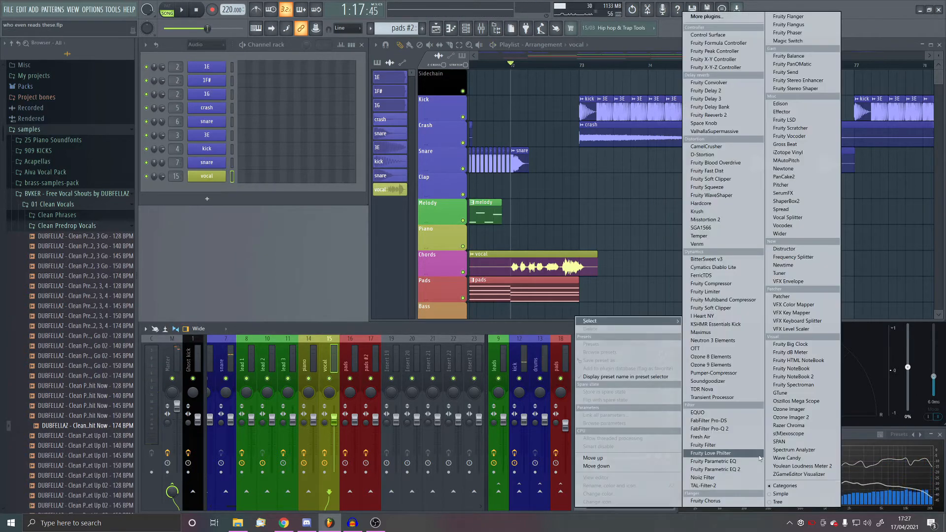
{"action": "left_click", "coordinate": [738, 469]}
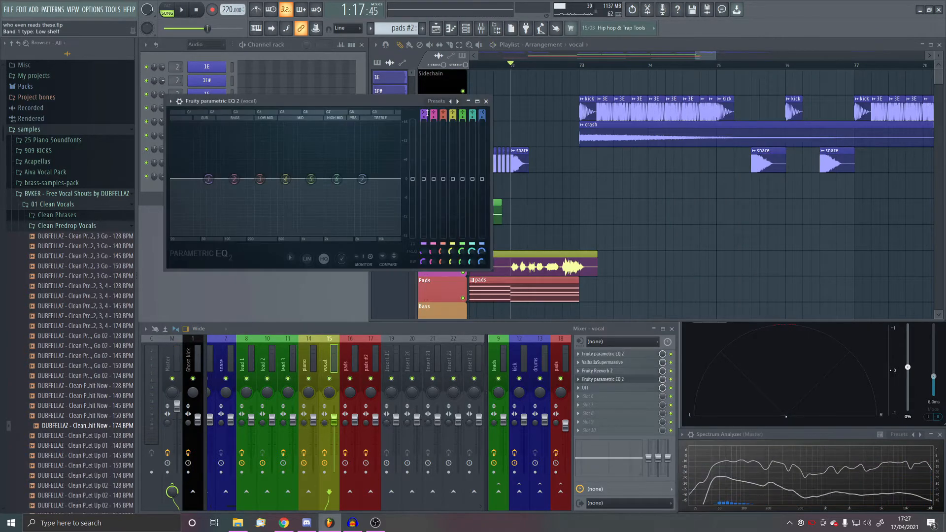
{"action": "left_click", "coordinate": [185, 10]}
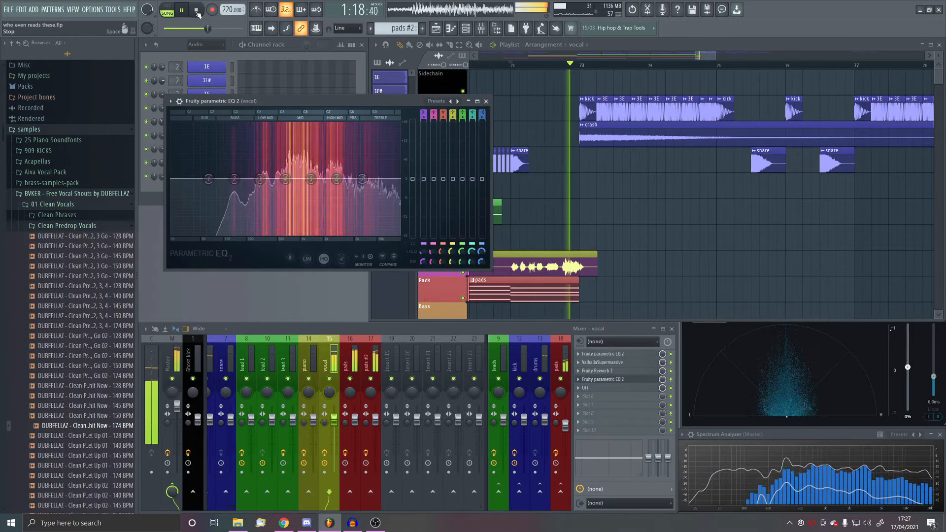
{"action": "key", "text": "space"}
- Shape the second EQ with a slight boost on band 5 and a slight treble cut on band 6, checking by playback
{"action": "left_click_drag", "start_coordinate": [311, 178], "coordinate": [313, 182]}
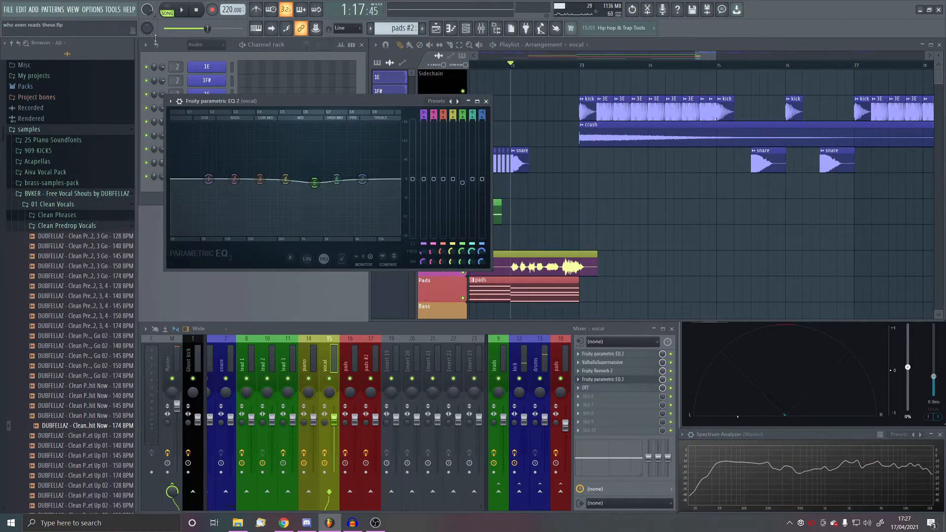
{"action": "left_click", "coordinate": [182, 10]}
{"action": "left_click", "coordinate": [197, 12]}
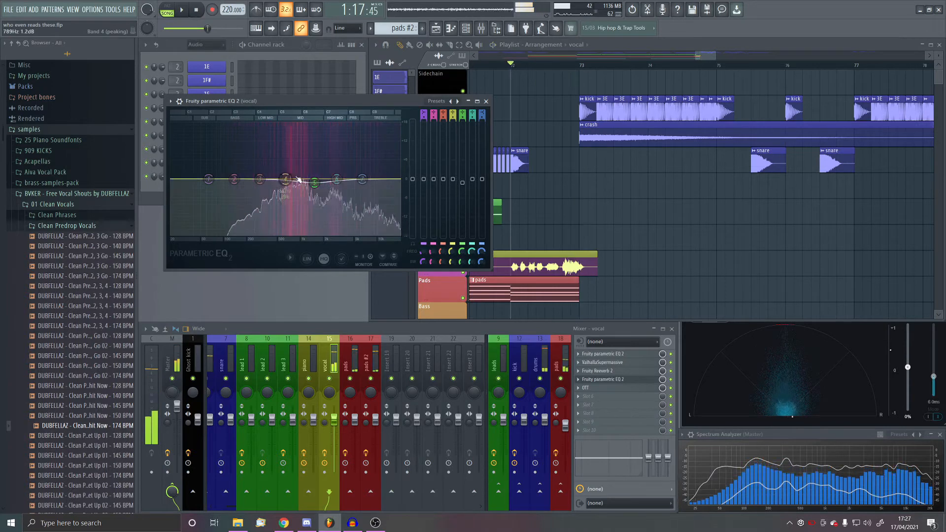
{"action": "left_click_drag", "start_coordinate": [314, 182], "coordinate": [385, 181]}
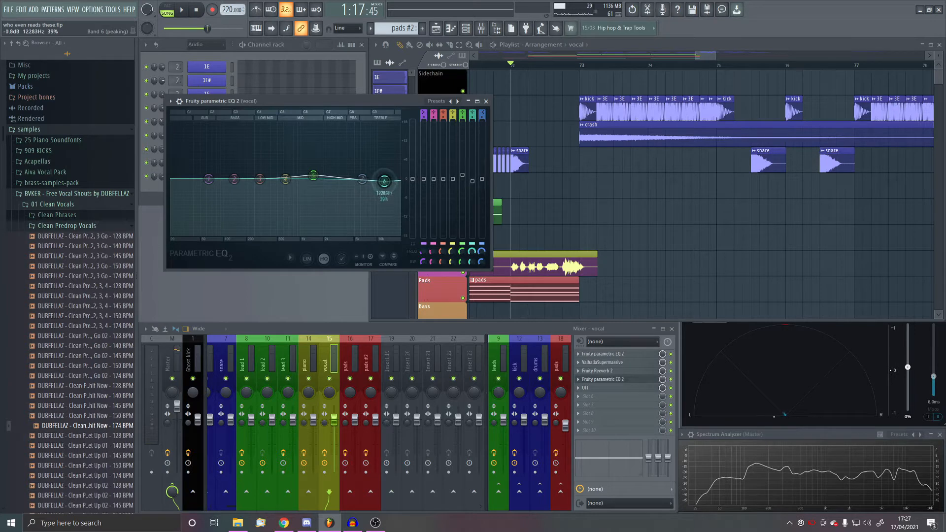
{"action": "left_click", "coordinate": [182, 9]}
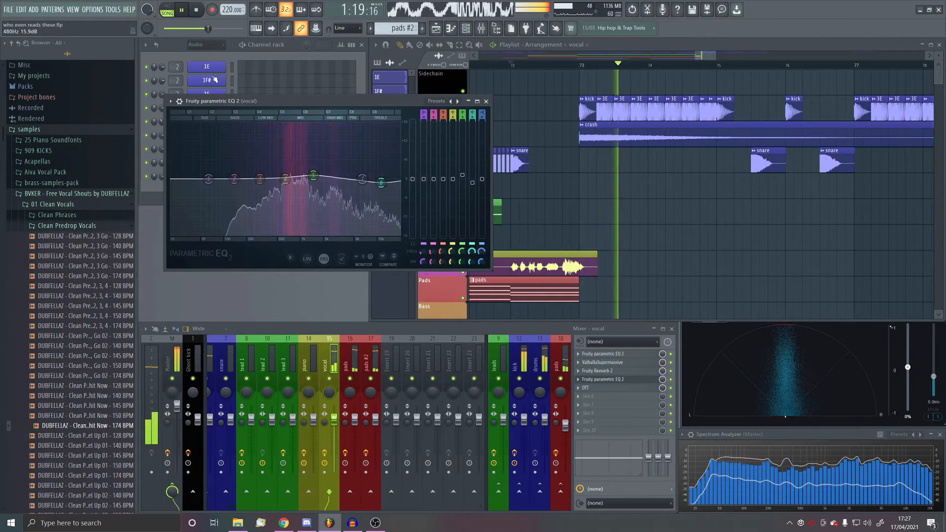
{"action": "key", "text": "space"}
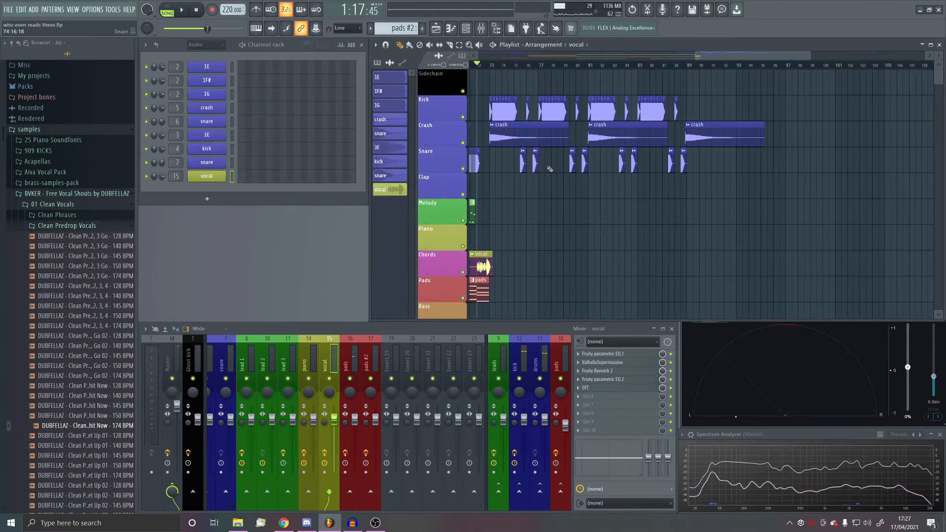
- Play the vocal into the second drop and select the timeline from bar 75 to bar 77
{"action": "scroll", "coordinate": [666, 207], "scroll_direction": "down", "scroll_amount": 3}
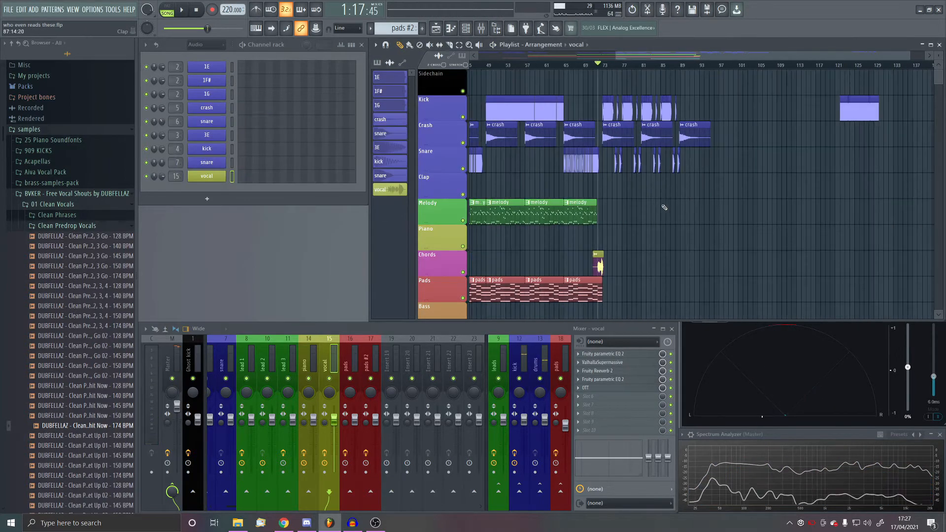
{"action": "scroll", "coordinate": [618, 215], "scroll_direction": "up", "scroll_amount": 5}
{"action": "scroll", "coordinate": [625, 217], "scroll_direction": "down", "scroll_amount": 1}
{"action": "key", "text": "space"}
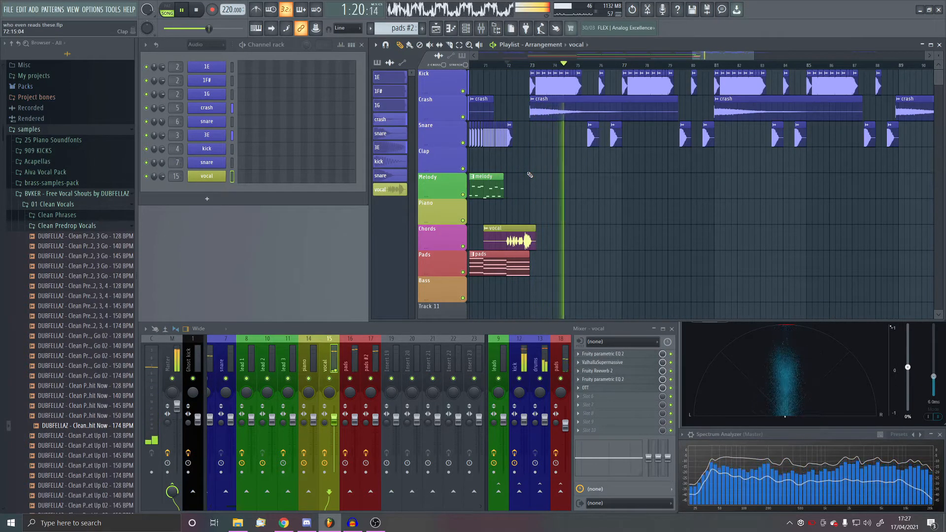
{"action": "key", "text": "space"}
{"action": "scroll", "coordinate": [591, 129], "scroll_direction": "up", "scroll_amount": 4}
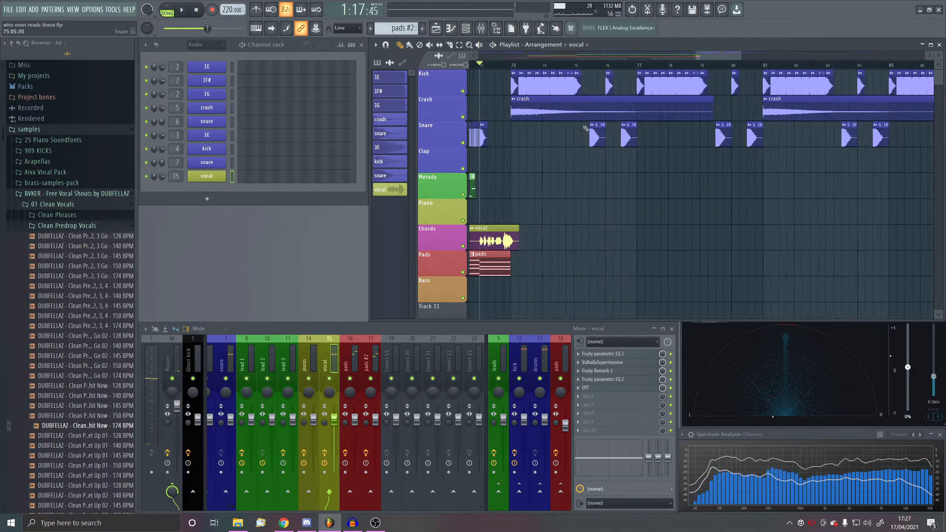
{"action": "left_click_drag", "start_coordinate": [563, 66], "coordinate": [699, 104]}
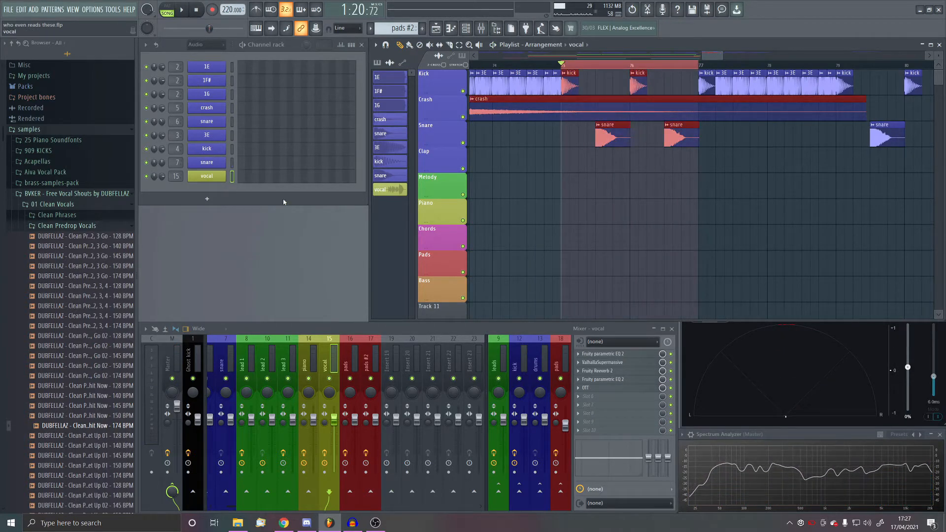
- Add Serum as a new instrument channel and move its window clear of the playlist's upper part
{"action": "left_click", "coordinate": [207, 199]}
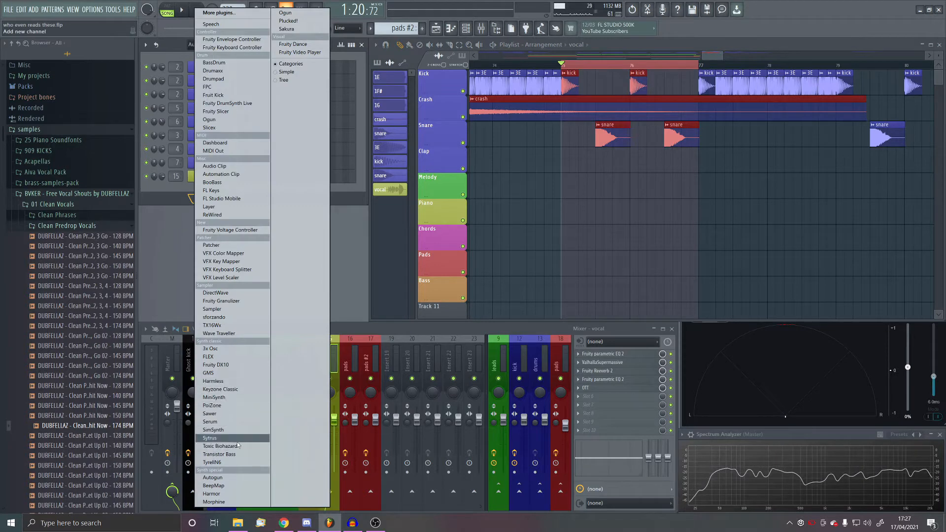
{"action": "left_click", "coordinate": [210, 421]}
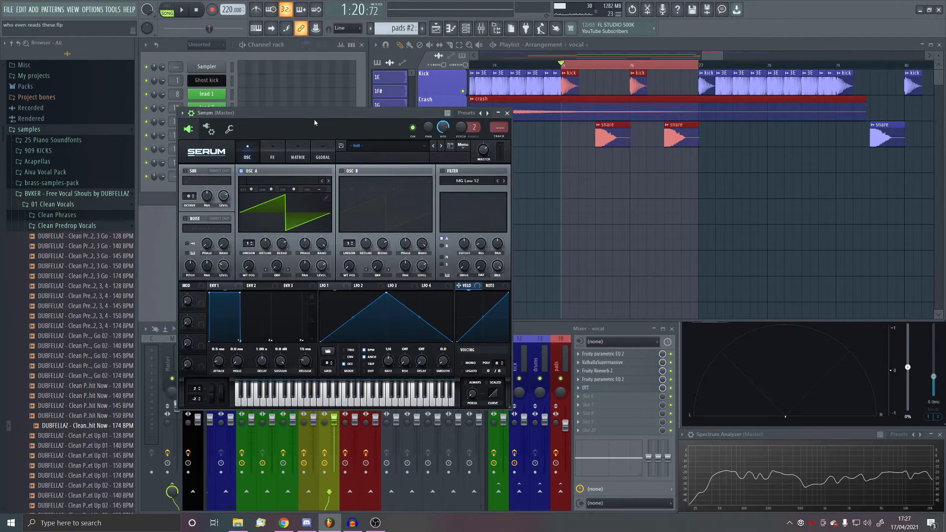
{"action": "left_click_drag", "start_coordinate": [317, 115], "coordinate": [354, 131]}
- Load the user preset "upgraded yoy bass" from Serum's dubstep basses, kiseki folder
{"action": "left_click", "coordinate": [400, 162]}
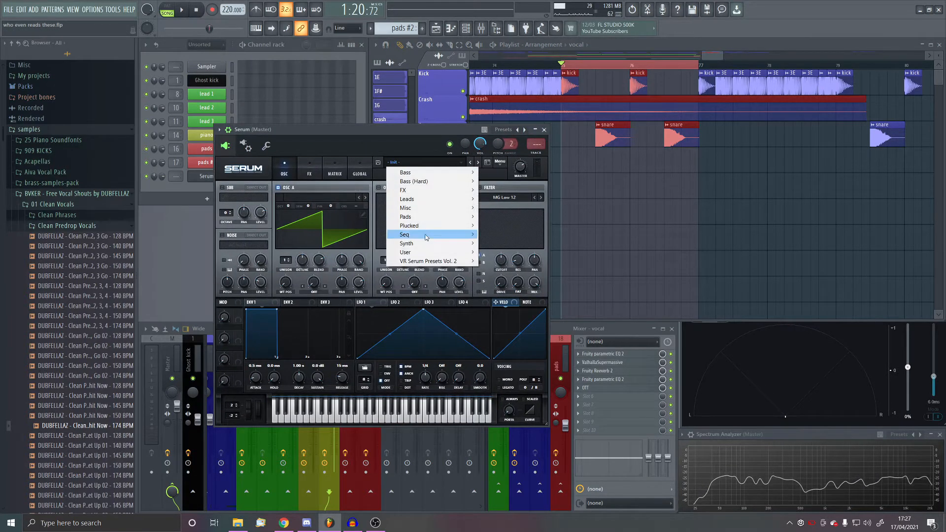
{"action": "mouse_move", "coordinate": [419, 252]}
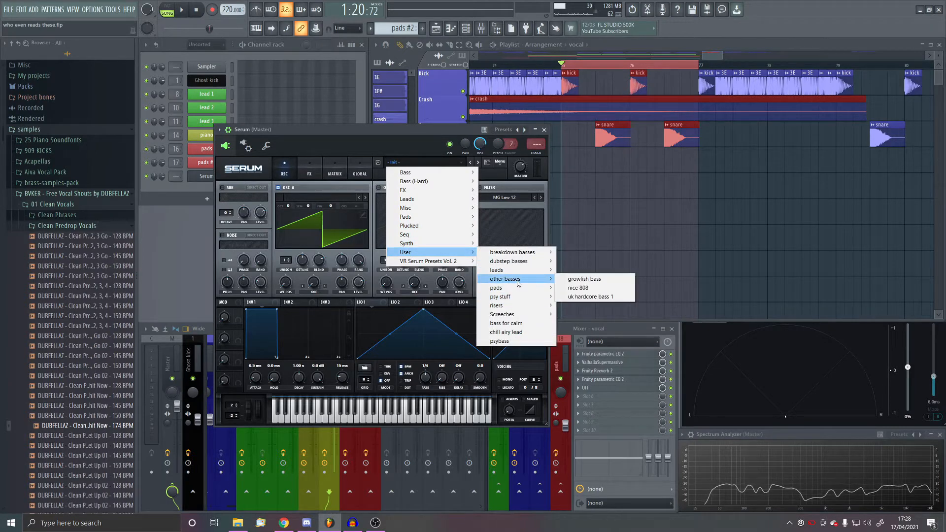
{"action": "mouse_move", "coordinate": [513, 261]}
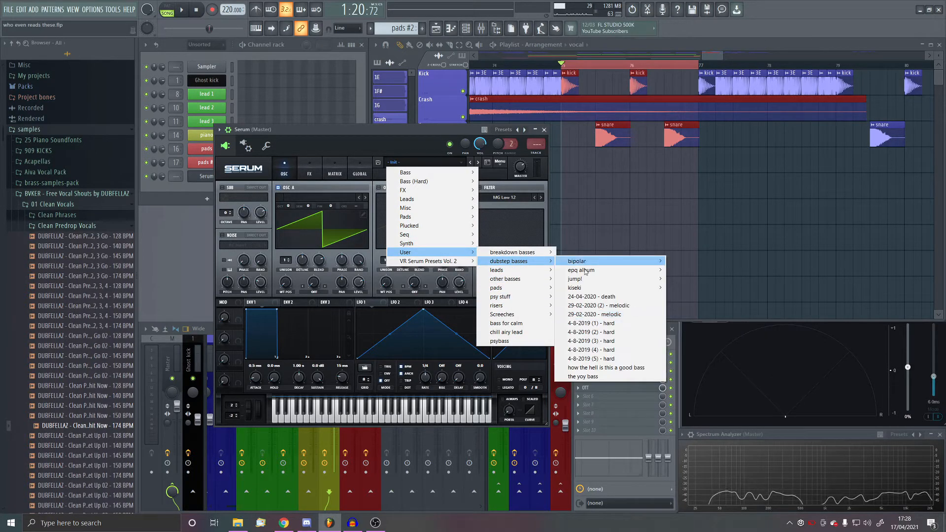
{"action": "mouse_move", "coordinate": [587, 289]}
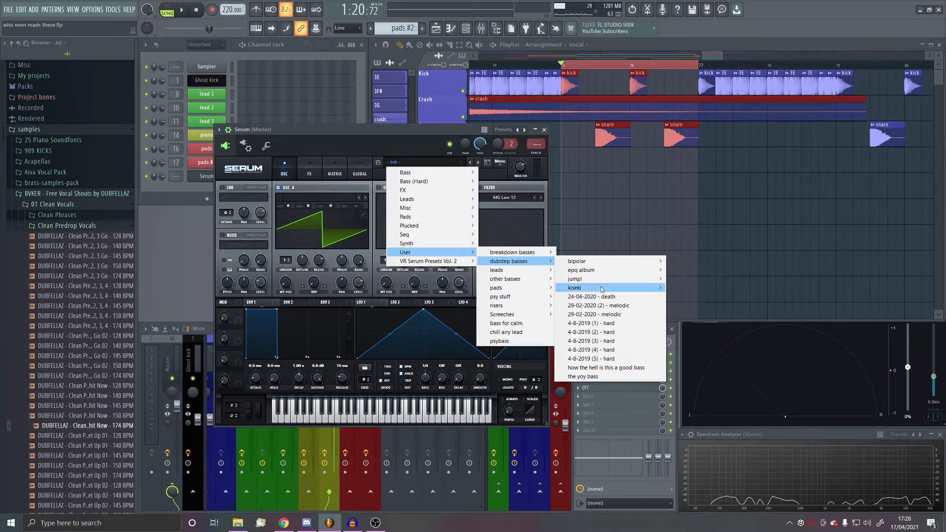
{"action": "mouse_move", "coordinate": [640, 288]}
{"action": "left_click", "coordinate": [711, 297]}
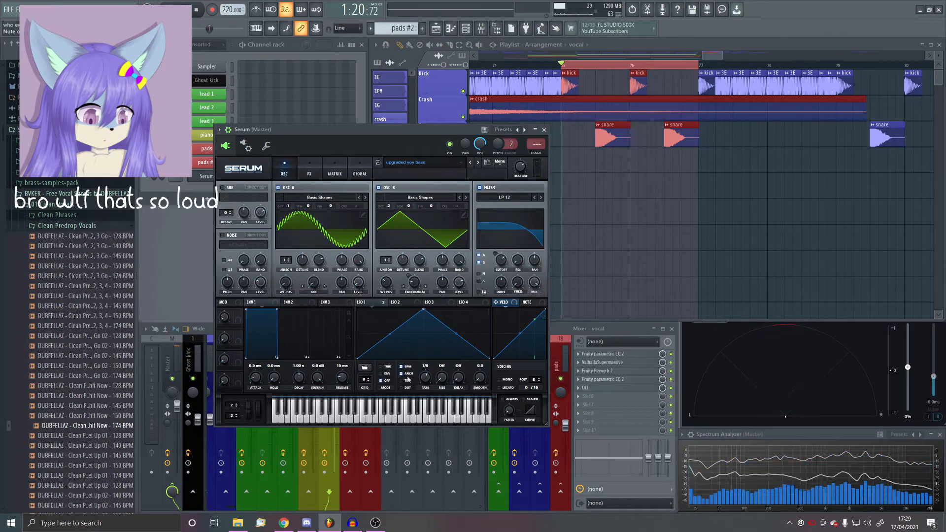
- Create a new pattern named "bass" and colour it orange to match the Bass track
{"action": "left_click", "coordinate": [310, 170]}
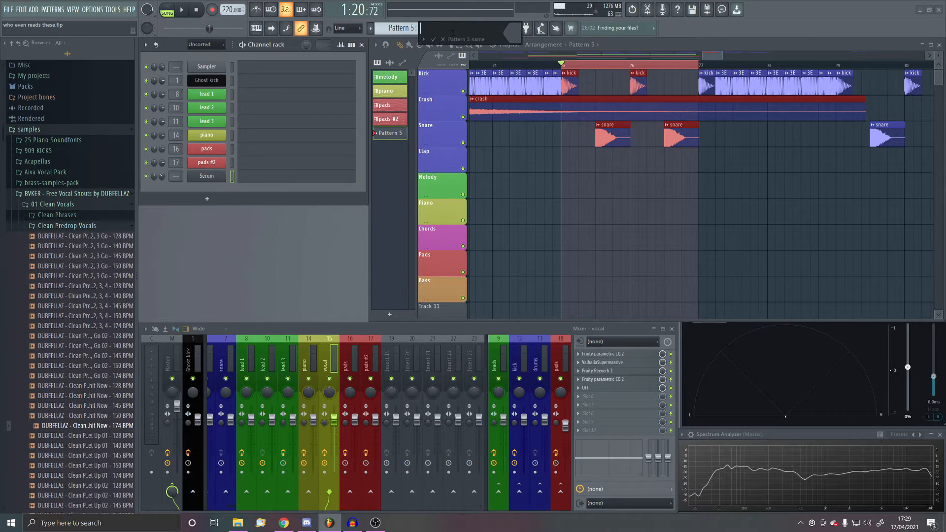
{"action": "left_click", "coordinate": [508, 36]}
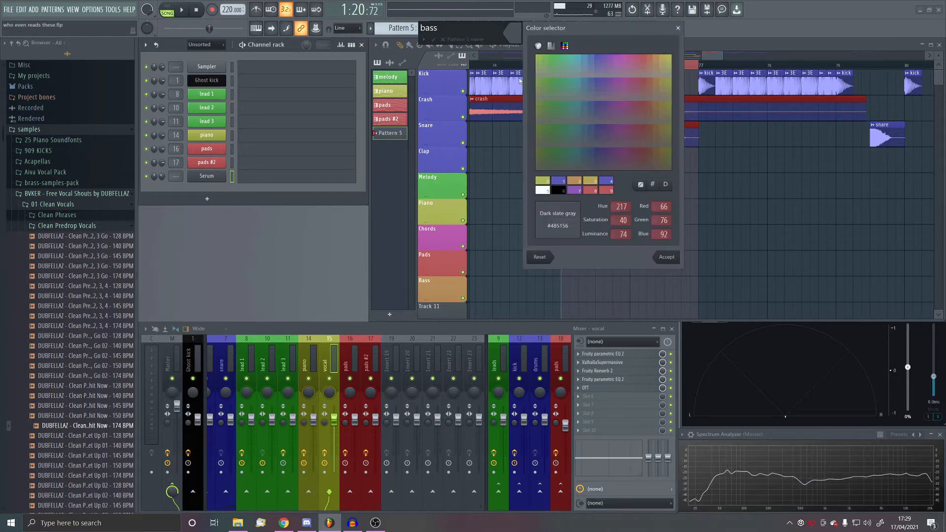
{"action": "double_click", "coordinate": [605, 183]}
{"action": "left_click", "coordinate": [433, 39]}
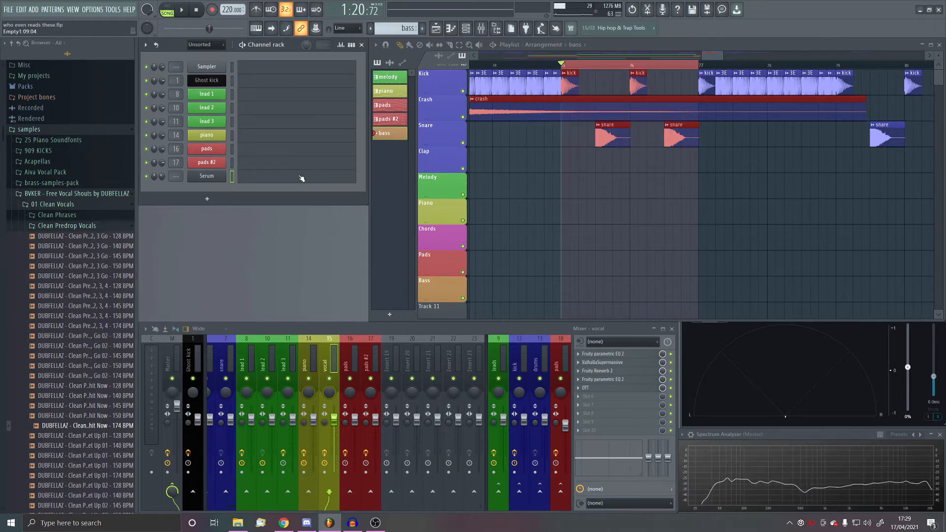
- Place the bass pattern on the Bass track from bar 75 to bar 77 and open Serum's piano roll
{"action": "left_click_drag", "start_coordinate": [581, 163], "coordinate": [611, 296]}
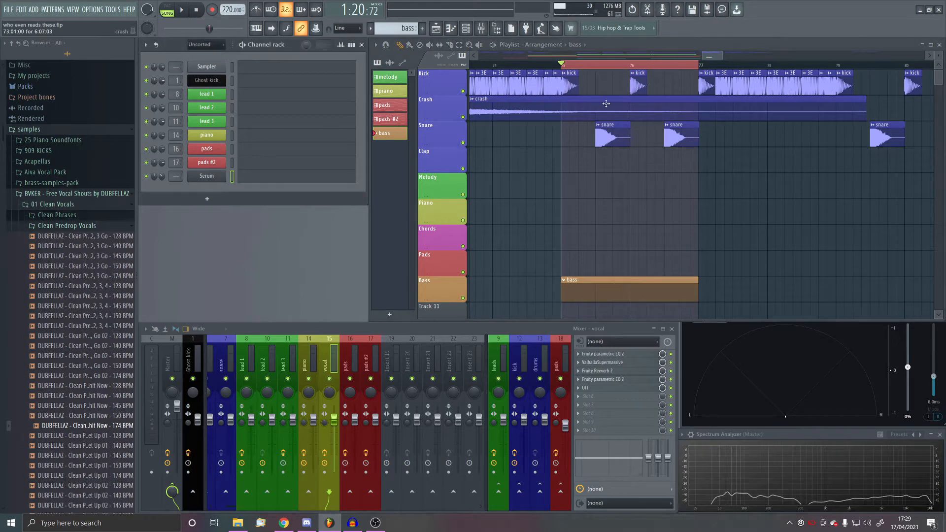
{"action": "key", "text": "F7"}
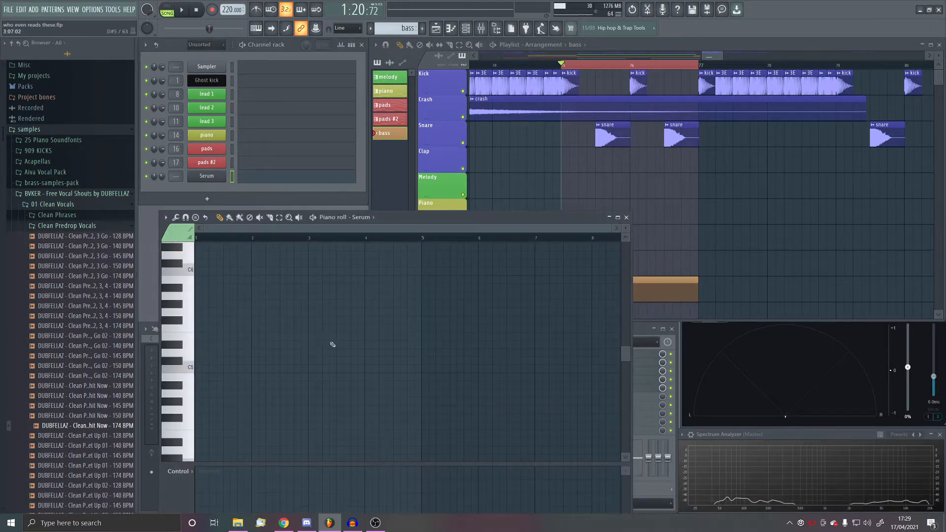
- Draw a one-bar E4 note from bar 3 to bar 4 in Serum's piano roll and play the loop
{"action": "scroll", "coordinate": [311, 393], "scroll_direction": "down", "scroll_amount": 4}
{"action": "left_click", "coordinate": [321, 337]}
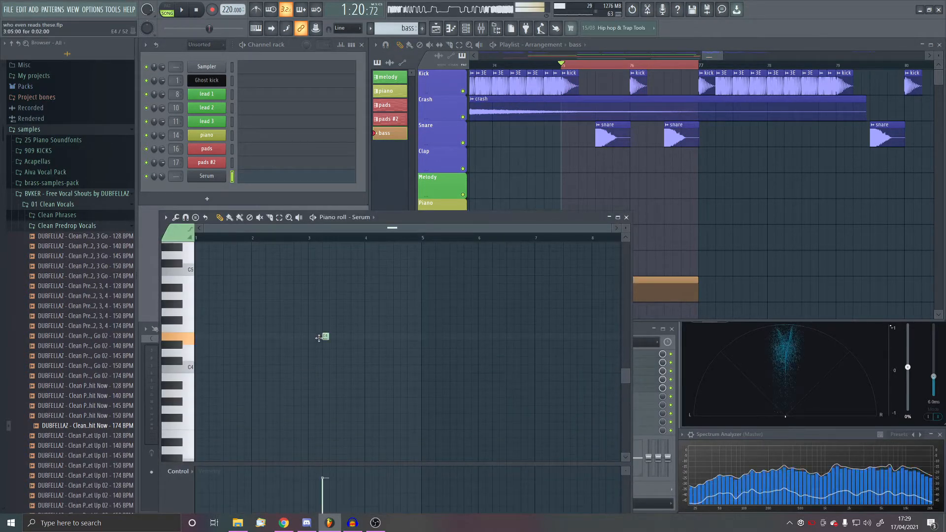
{"action": "right_click", "coordinate": [323, 338]}
{"action": "scroll", "coordinate": [327, 352], "scroll_direction": "down", "scroll_amount": 1}
{"action": "left_click", "coordinate": [324, 312]}
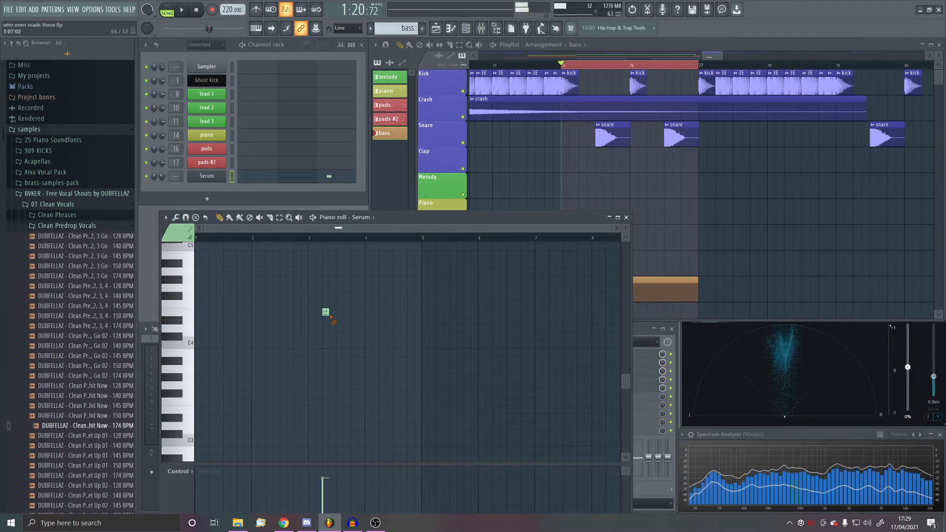
{"action": "left_click_drag", "start_coordinate": [328, 313], "coordinate": [362, 327]}
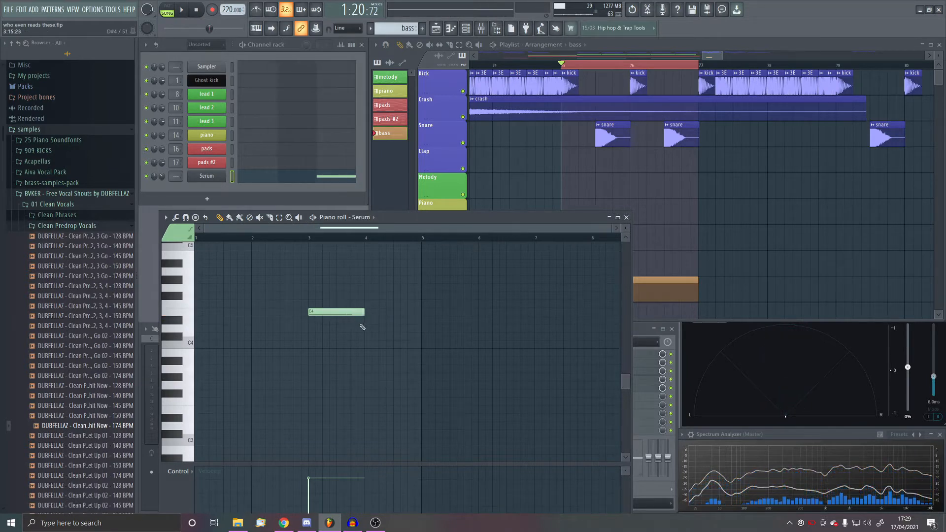
{"action": "left_click", "coordinate": [186, 10]}
{"action": "key", "text": "space"}
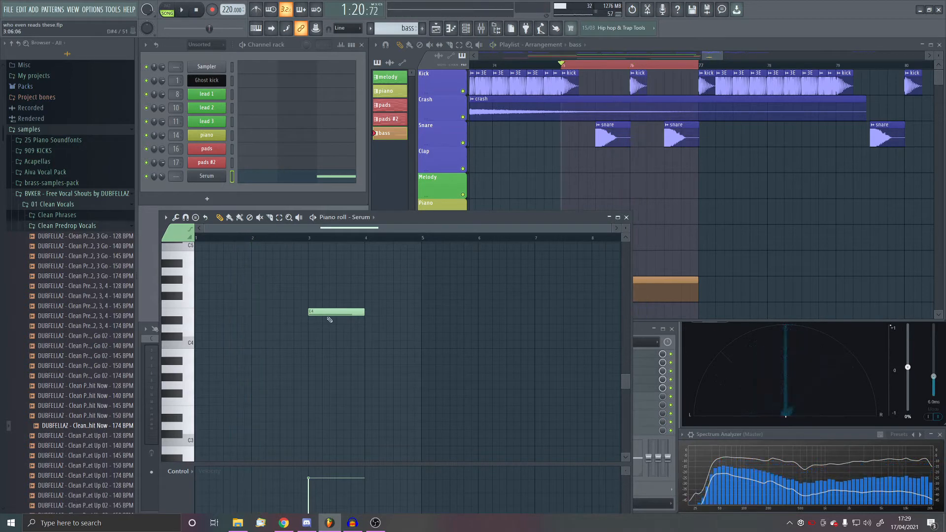
- Move the E4 note one bar earlier to start at bar 2 and play the loop again
{"action": "left_click_drag", "start_coordinate": [329, 318], "coordinate": [272, 317]}
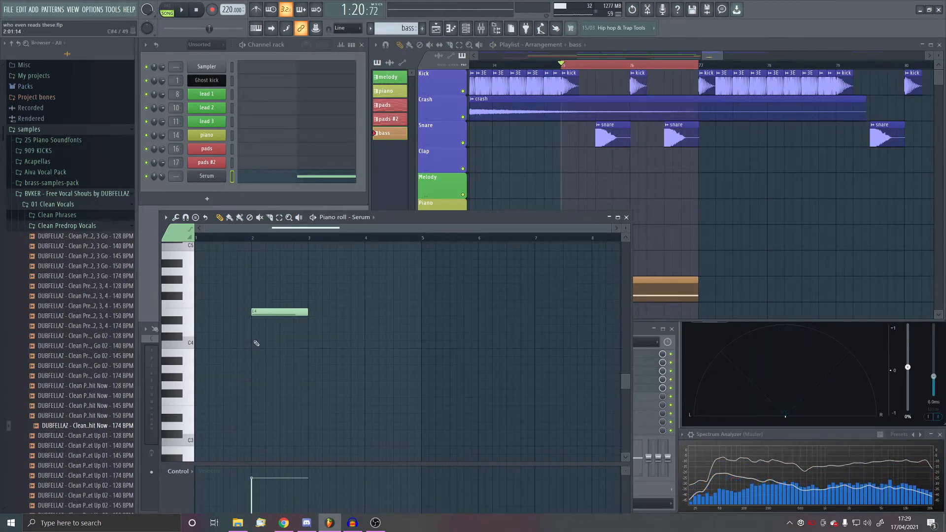
{"action": "key", "text": "space"}
{"action": "key", "text": "space"}
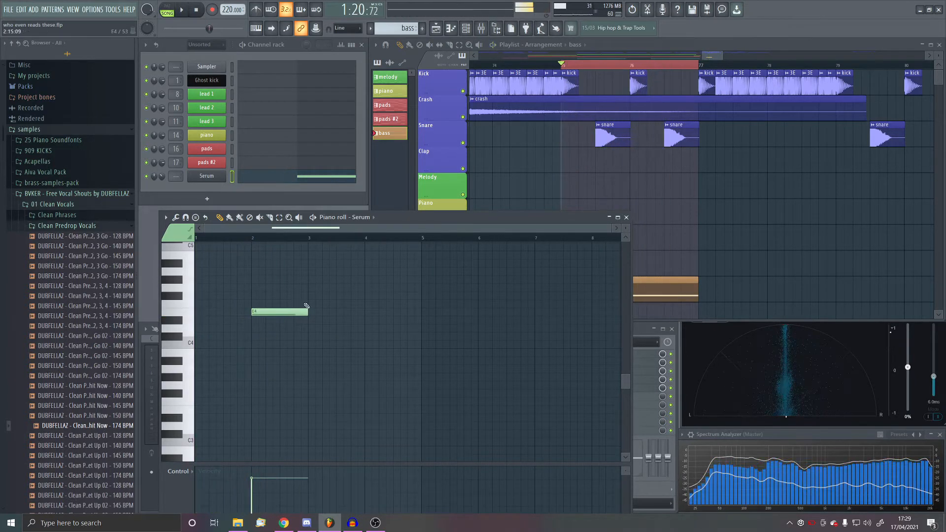
- Close the piano roll, reopen the Serum channel and view oscillator A's waveform in the wavetable editor
{"action": "key", "text": "Escape"}
{"action": "left_click", "coordinate": [207, 199]}
{"action": "key", "text": "Escape"}
{"action": "left_click", "coordinate": [205, 177]}
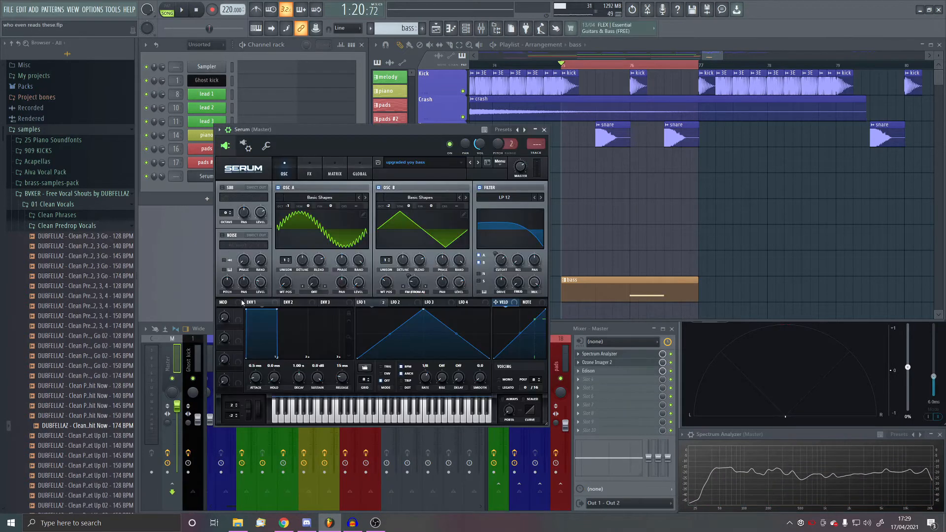
{"action": "left_click", "coordinate": [363, 215]}
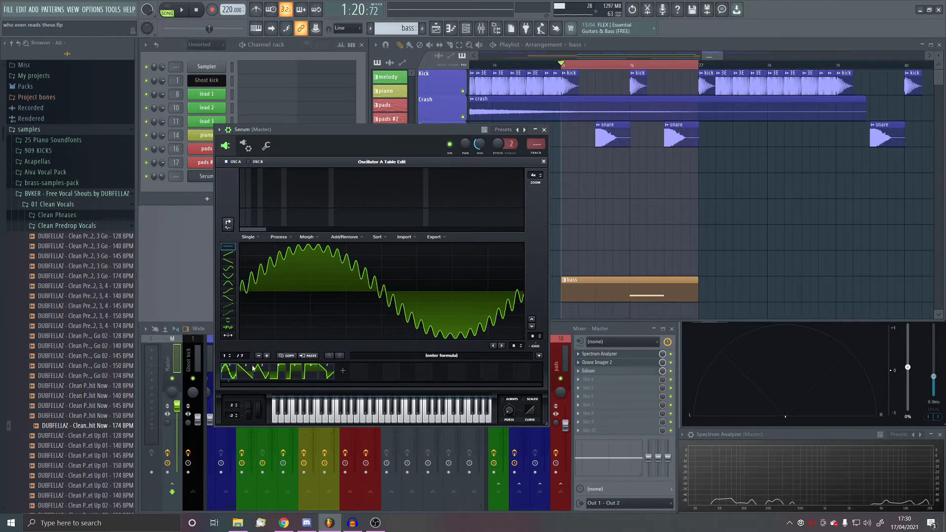
- Try out a second Serum with Basic Shapes in oscillator A, drawing a full fundamental and a small high harmonic in its wavetable editor
{"action": "left_click", "coordinate": [207, 199]}
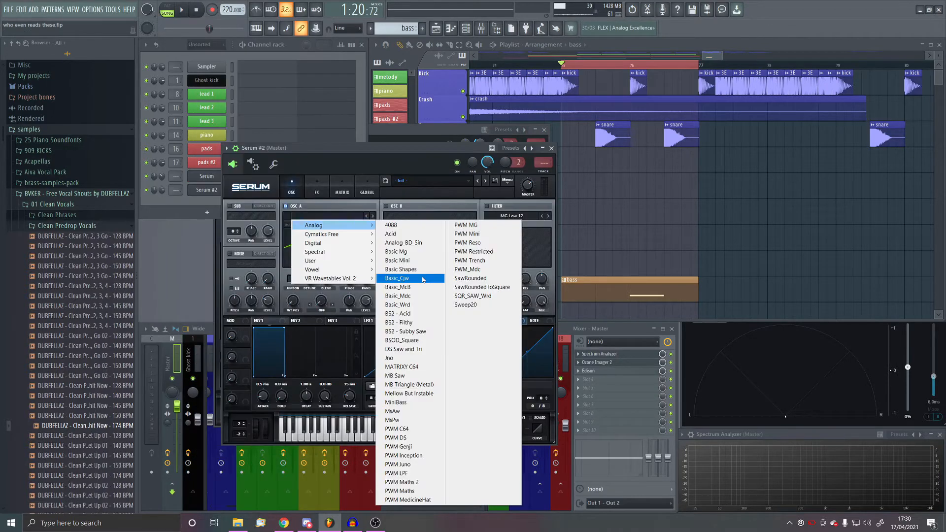
{"action": "left_click", "coordinate": [416, 269]}
{"action": "left_click", "coordinate": [371, 233]}
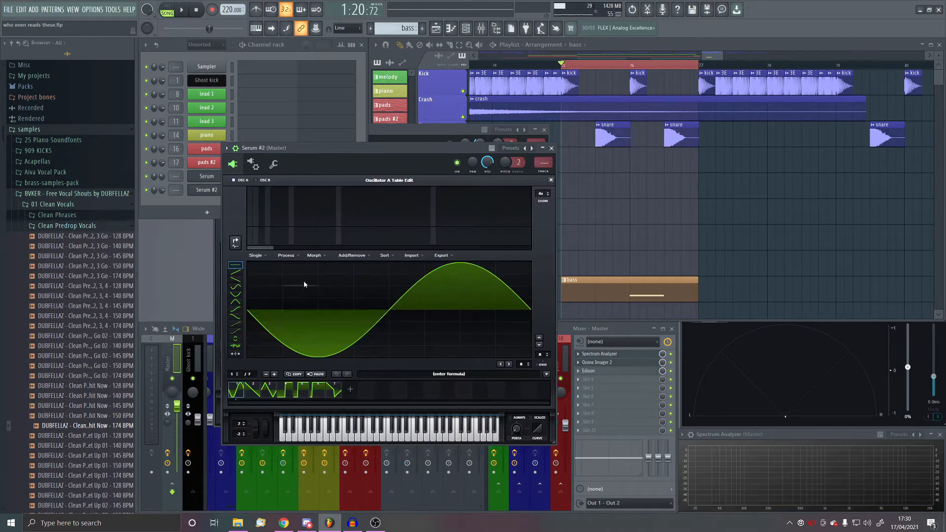
{"action": "left_click", "coordinate": [410, 215]}
{"action": "left_click", "coordinate": [250, 191]}
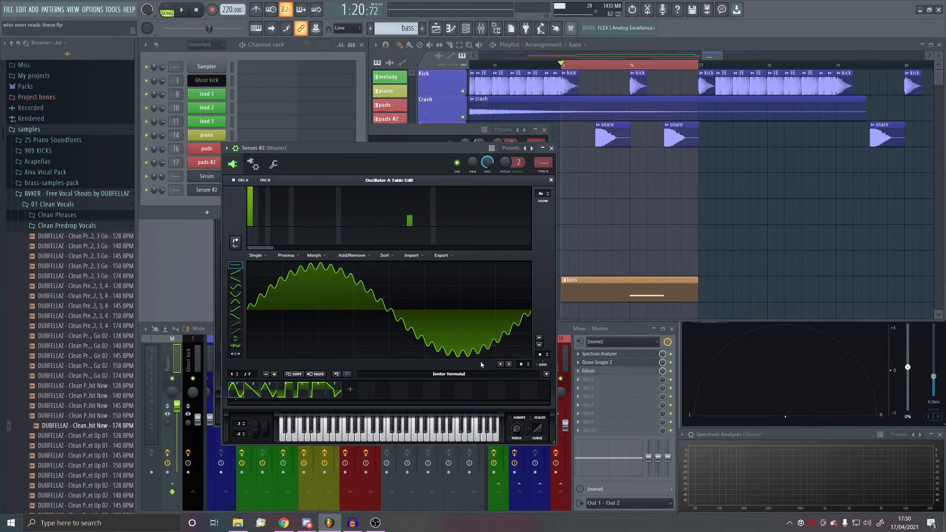
{"action": "left_click", "coordinate": [551, 180]}
{"action": "left_click", "coordinate": [551, 148]}
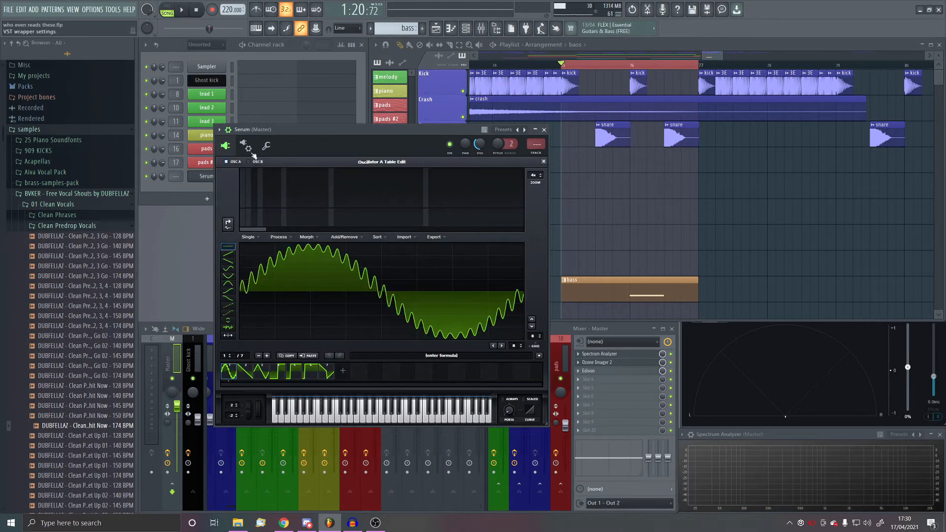
- Close oscillator A's wavetable editor in the bass Serum and play the loop briefly
{"action": "left_click", "coordinate": [544, 162]}
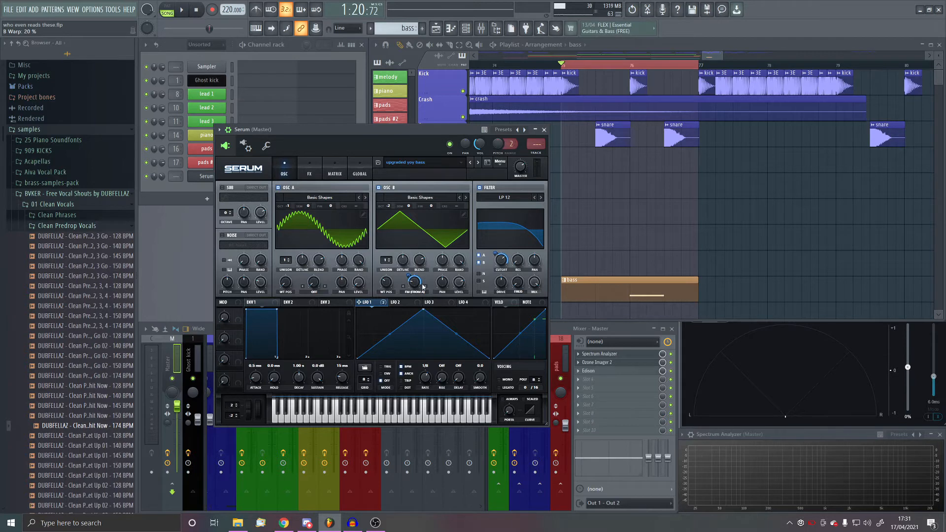
{"action": "left_click", "coordinate": [182, 9]}
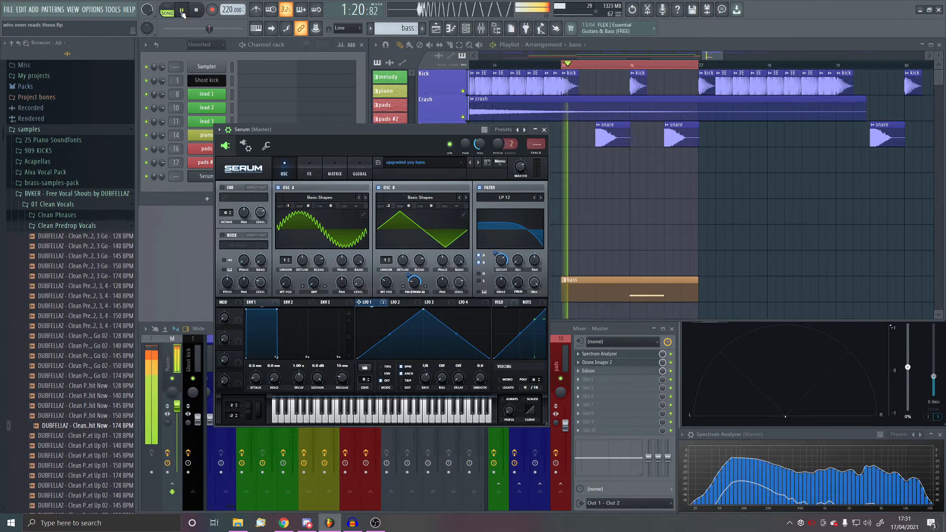
{"action": "left_click", "coordinate": [196, 10]}
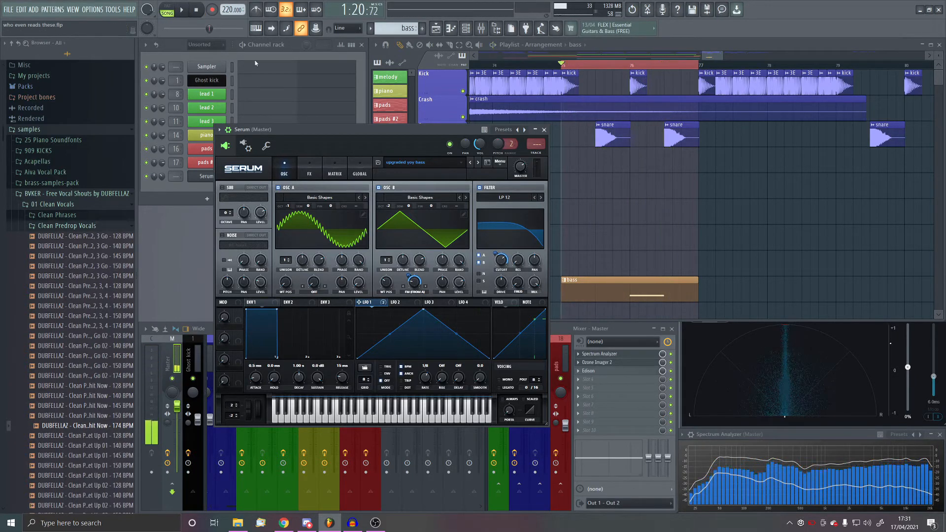
- Bypass all of LFO 1's destinations to compare the sound without modulation, and re-enable them
{"action": "right_click", "coordinate": [365, 302]}
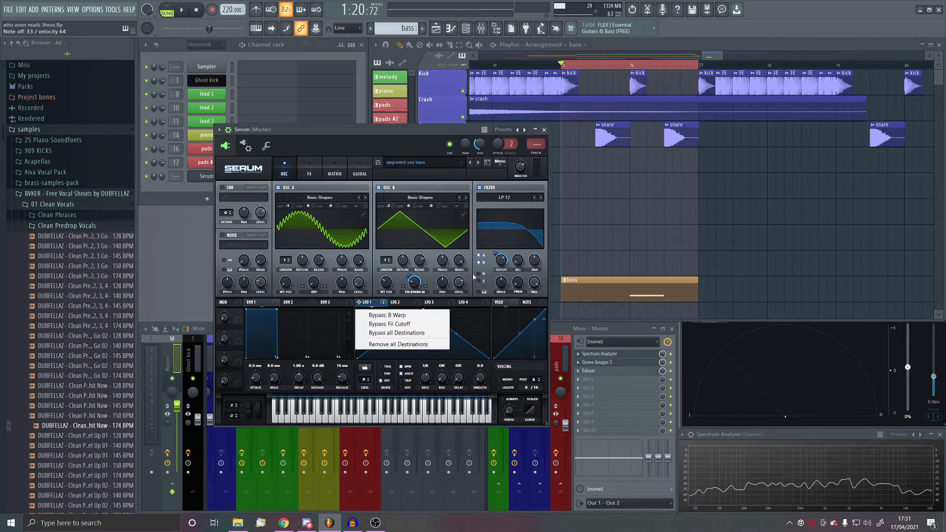
{"action": "left_click", "coordinate": [474, 273]}
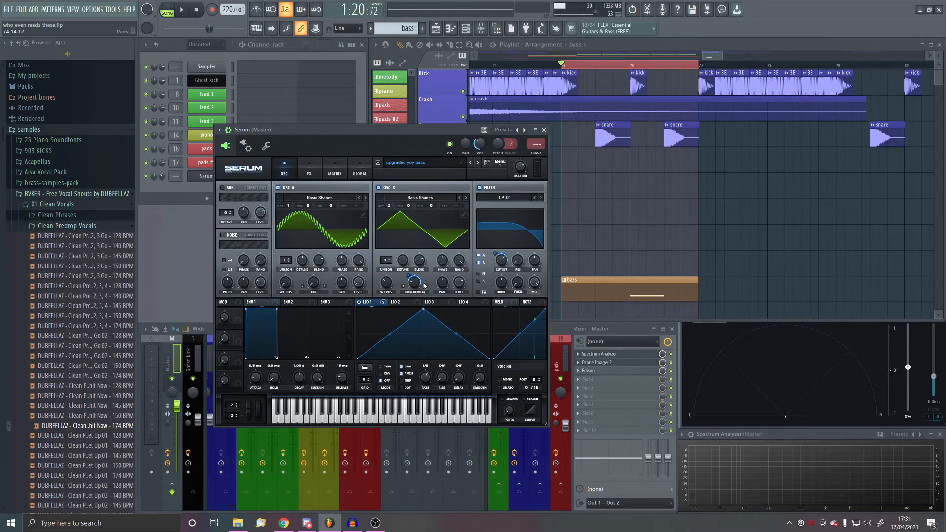
{"action": "right_click", "coordinate": [367, 303]}
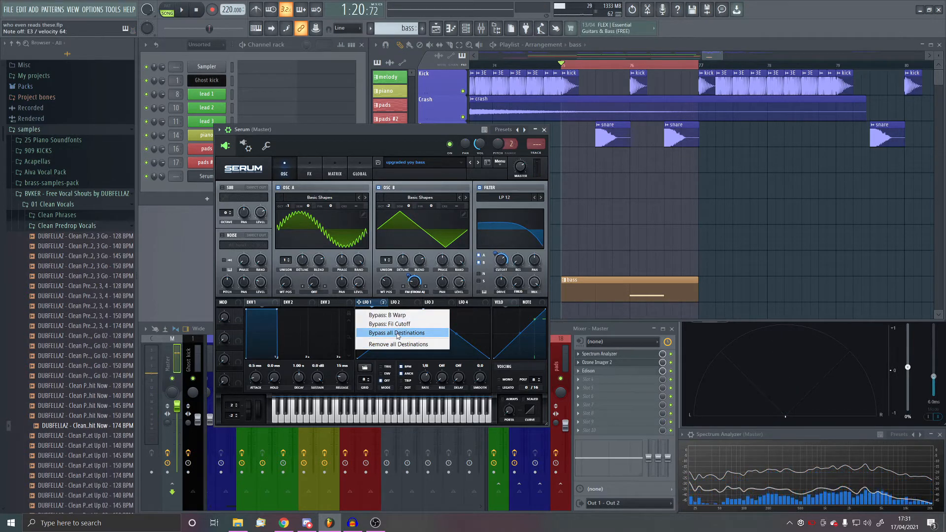
{"action": "left_click", "coordinate": [398, 333]}
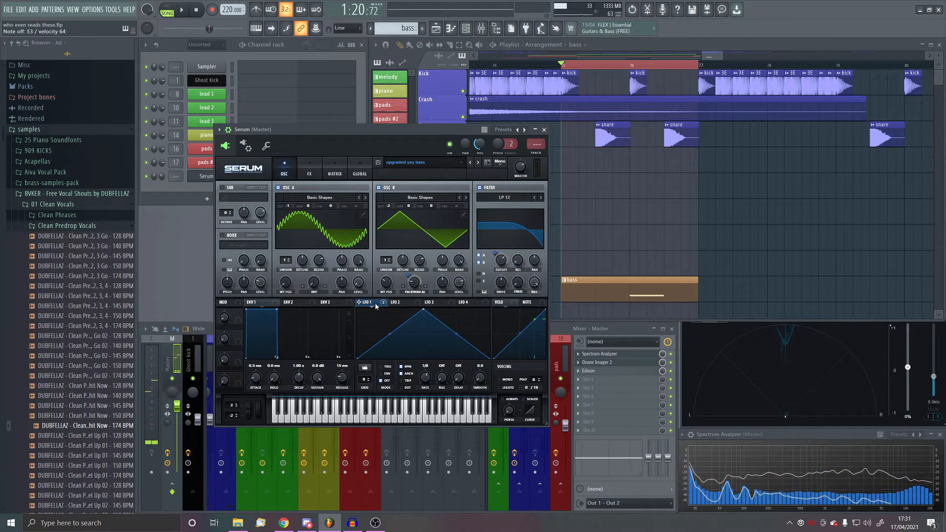
{"action": "right_click", "coordinate": [374, 303]}
{"action": "left_click", "coordinate": [375, 335]}
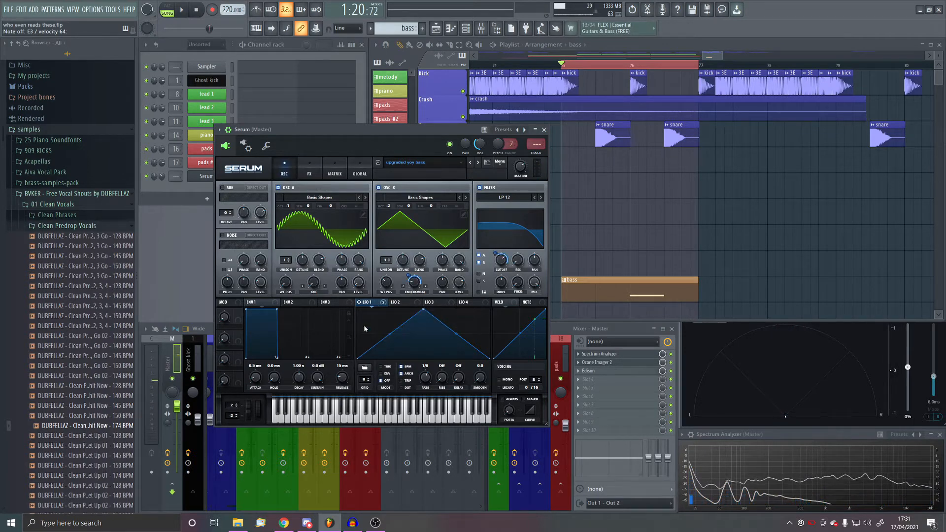
- Compare Serum's sound with Distortion and Hyper/Dimension switched off and back on, and enable the compressor's Multiband mode
{"action": "left_click", "coordinate": [309, 168]}
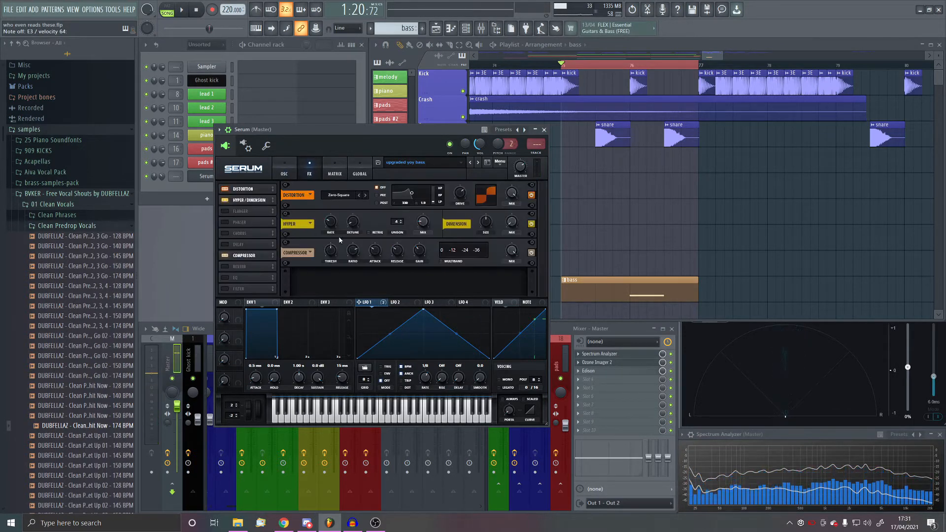
{"action": "left_click", "coordinate": [457, 196]}
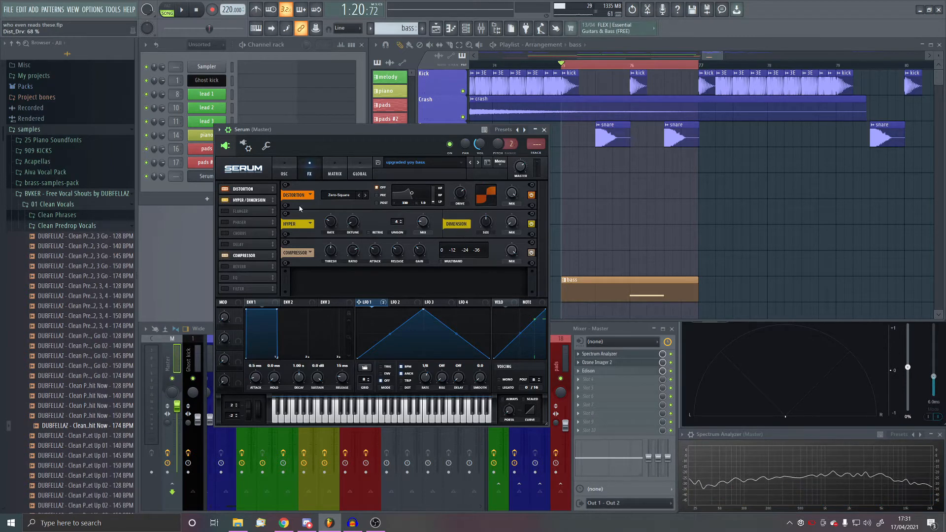
{"action": "left_click", "coordinate": [225, 190]}
{"action": "left_click", "coordinate": [226, 190]}
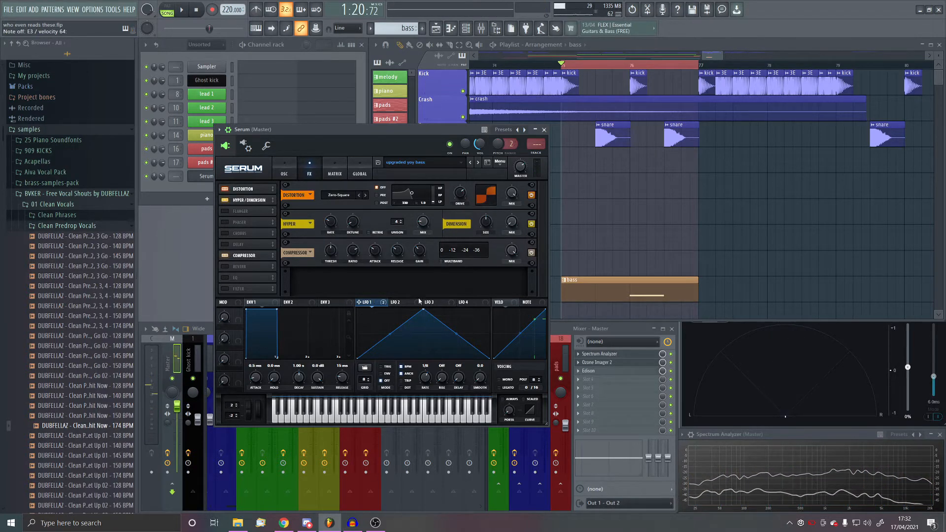
{"action": "left_click", "coordinate": [224, 201]}
{"action": "left_click", "coordinate": [225, 201]}
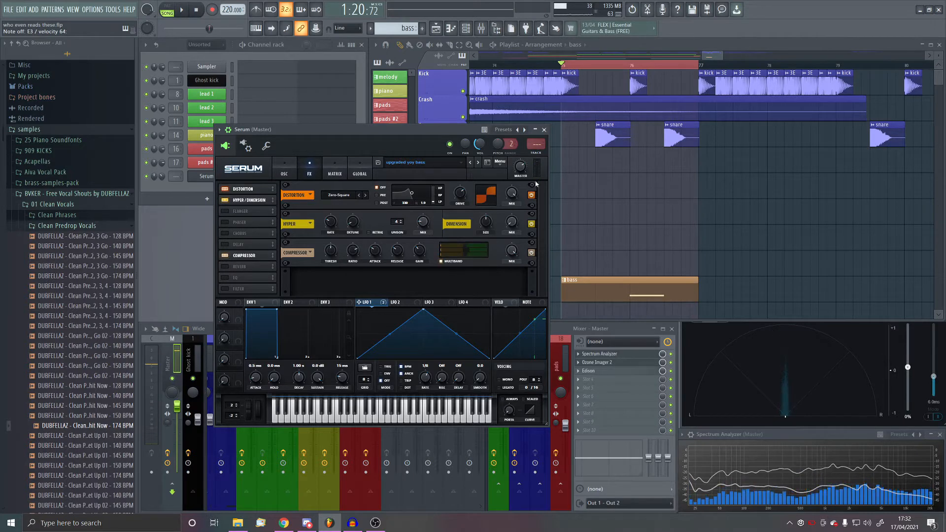
- Close Serum's window and play the looped section from bar 75 to check the bass
{"action": "left_click", "coordinate": [544, 130]}
{"action": "left_click", "coordinate": [182, 10]}
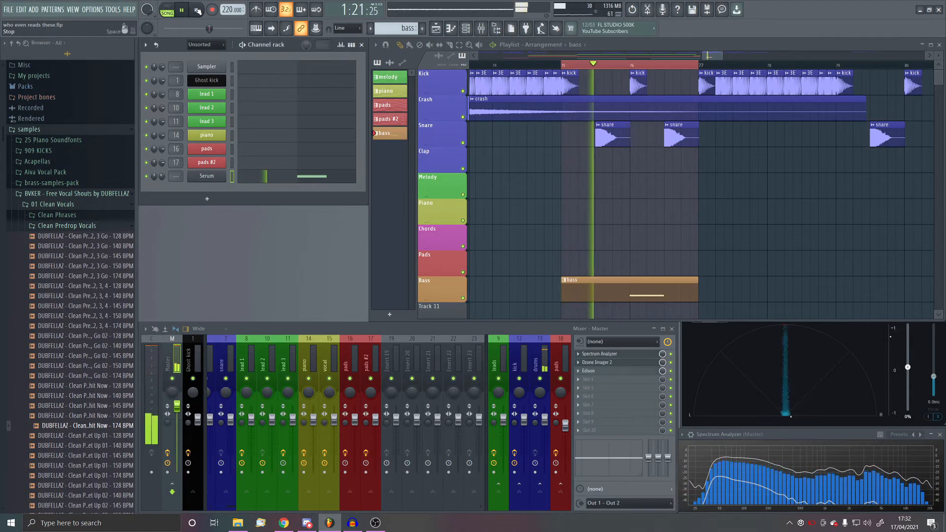
{"action": "key", "text": "space"}
- Rename the Serum channel as "bass 1" in orange and route it to mixer track 19
{"action": "left_click", "coordinate": [210, 177], "text": "shift"}
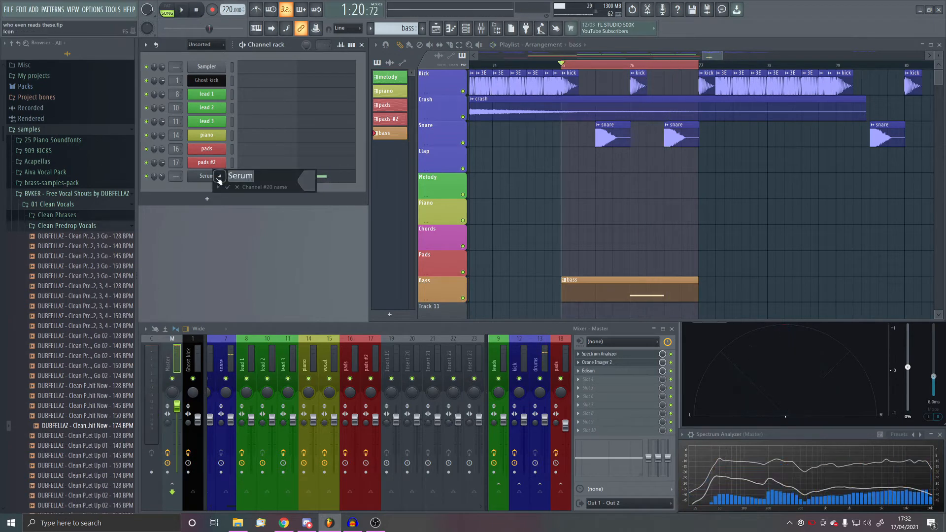
{"action": "type", "text": "bass 1"}
{"action": "left_click", "coordinate": [306, 181]}
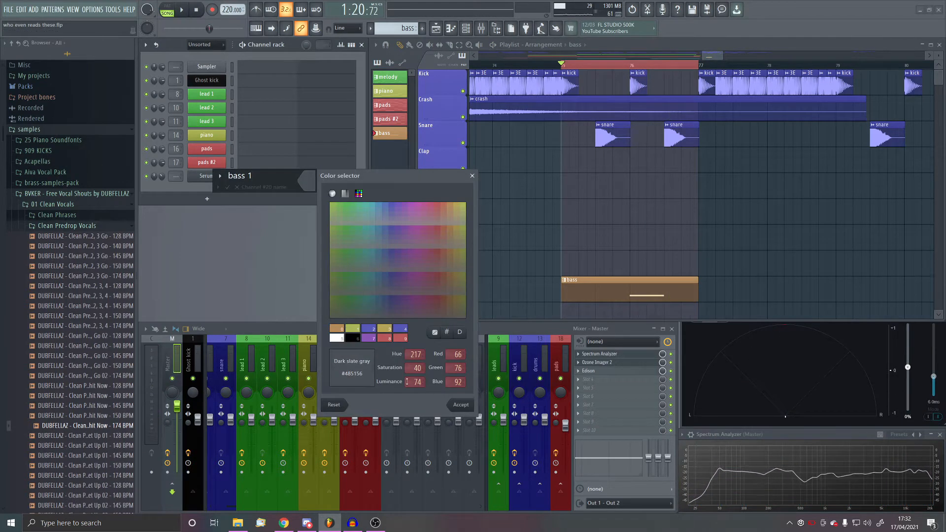
{"action": "left_click", "coordinate": [343, 329]}
{"action": "key", "text": "Return"}
{"action": "left_click", "coordinate": [210, 177]}
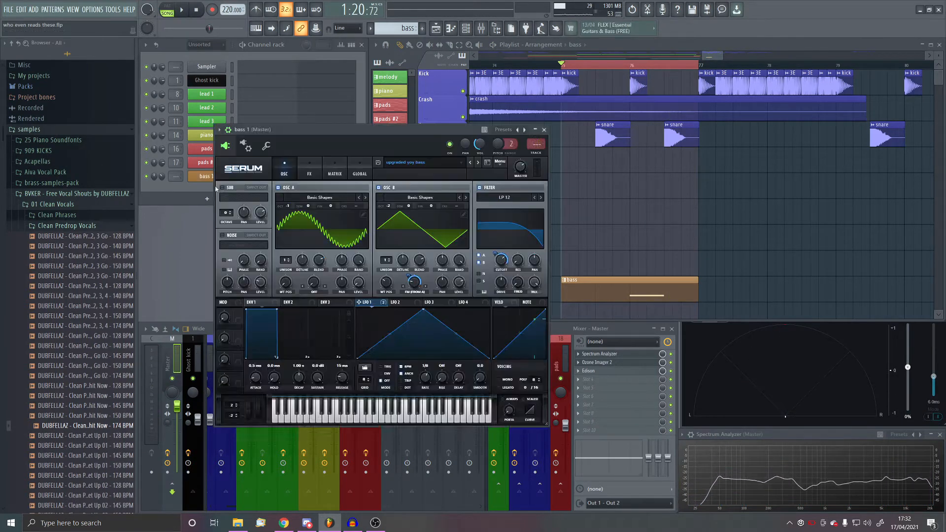
{"action": "key", "text": "ctrl+l"}
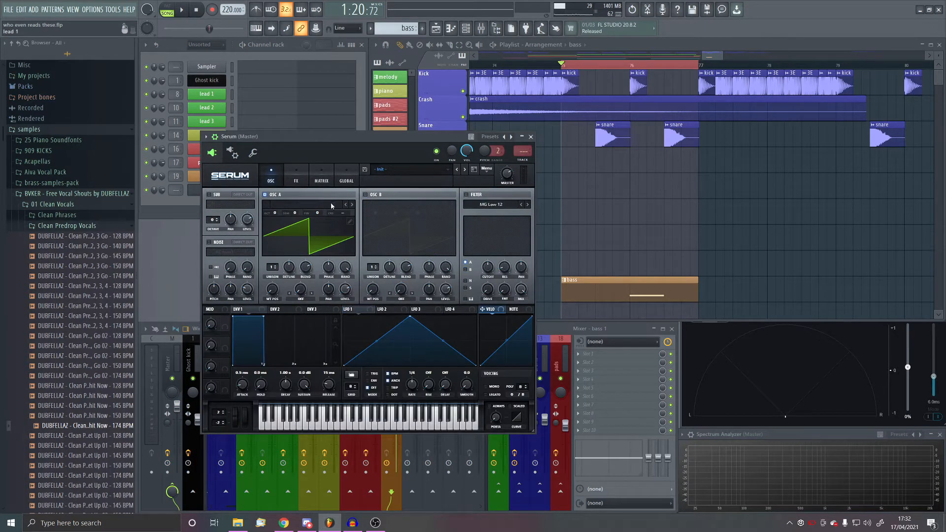
- Load the "Heavy Distortion 2" wavetable from VR Wavetables Vol. 2 into oscillator A of a new Serum channel
{"action": "left_click", "coordinate": [331, 206]}
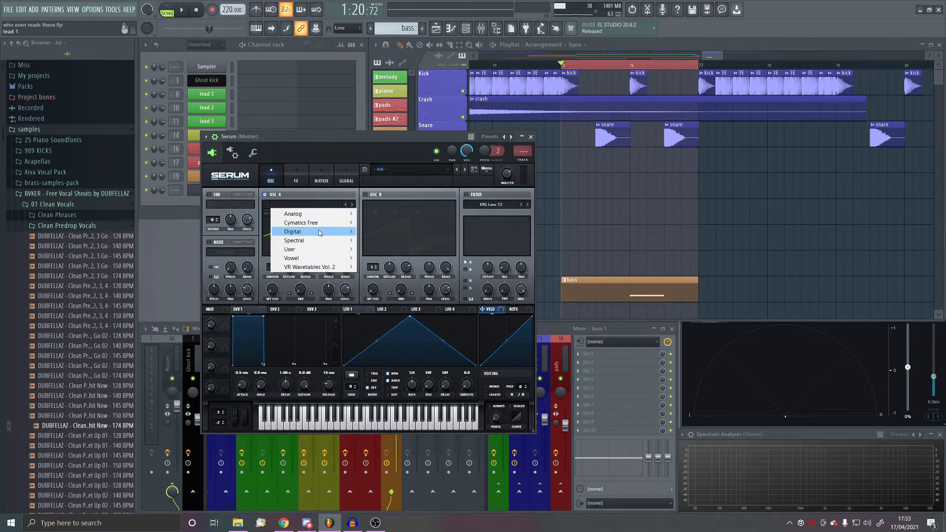
{"action": "mouse_move", "coordinate": [306, 254]}
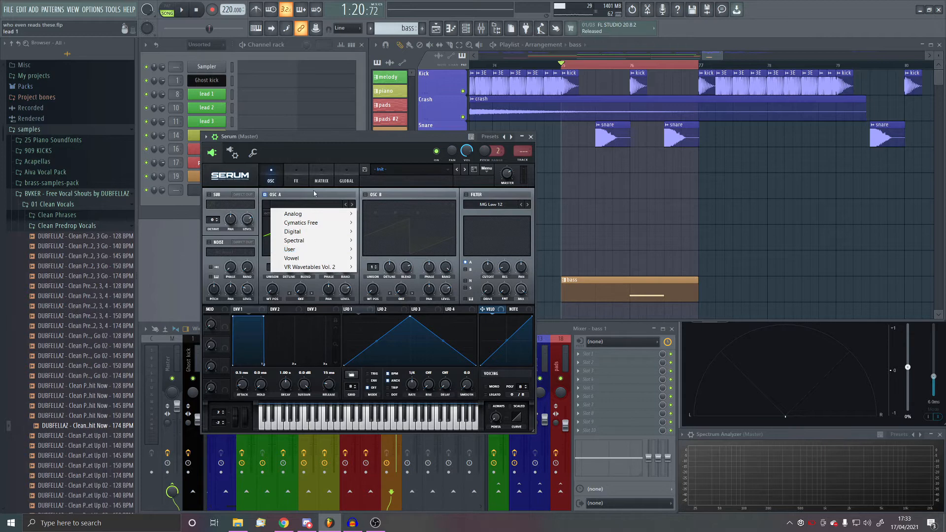
{"action": "left_click", "coordinate": [316, 209]}
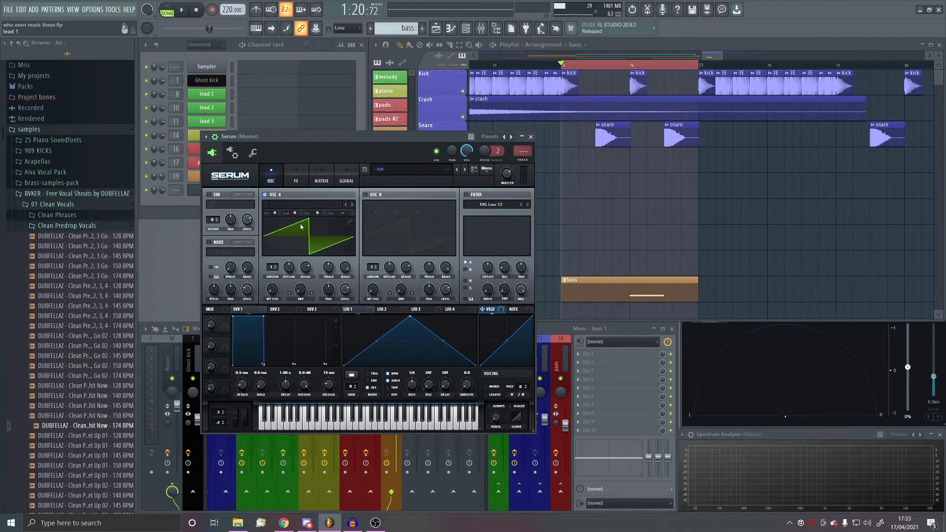
{"action": "left_click", "coordinate": [308, 202]}
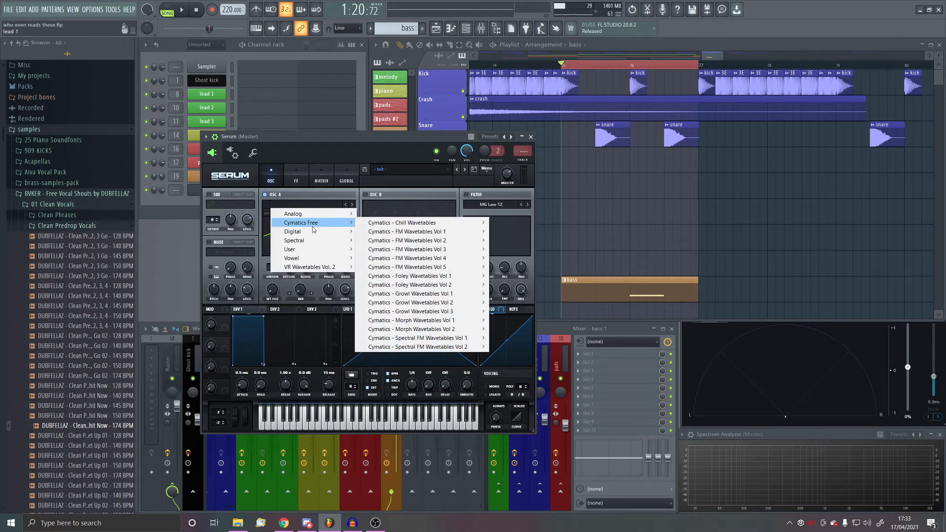
{"action": "mouse_move", "coordinate": [309, 268]}
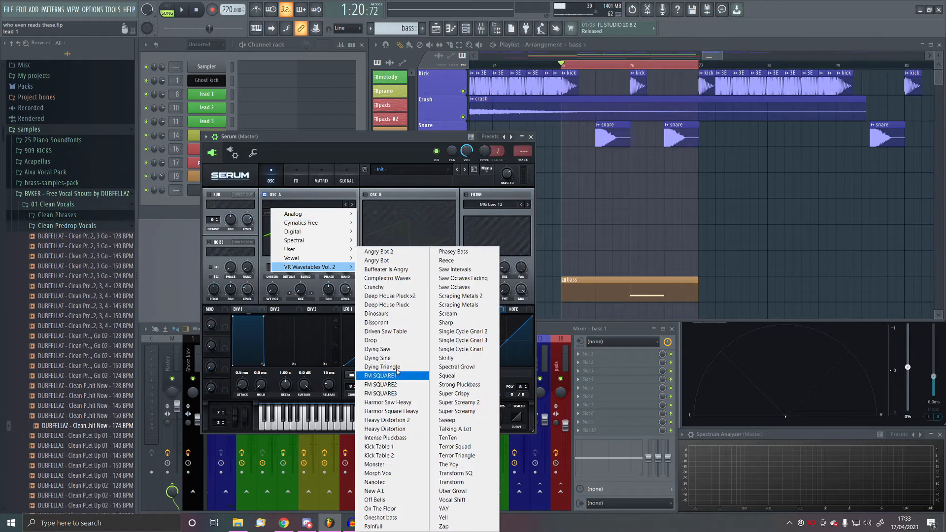
{"action": "left_click", "coordinate": [387, 420]}
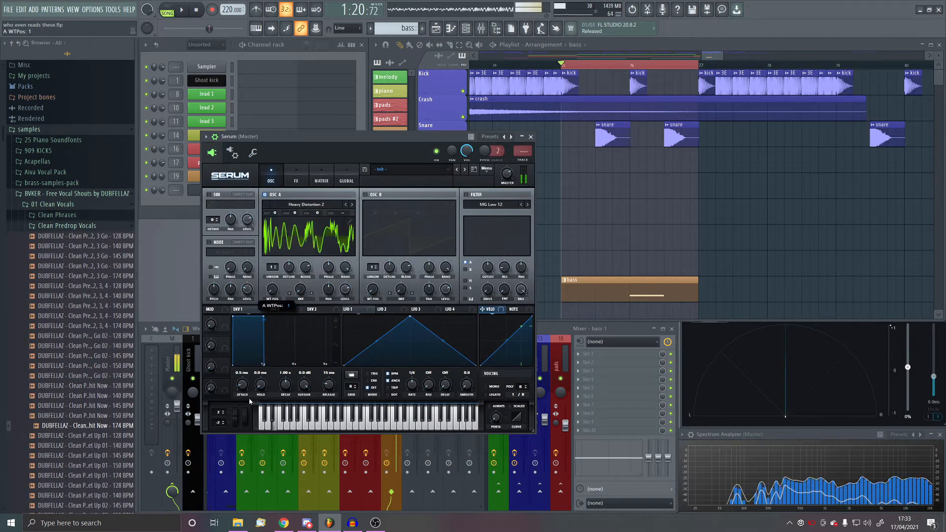
{"action": "scroll", "coordinate": [121, 339], "scroll_direction": "down", "scroll_amount": 15}
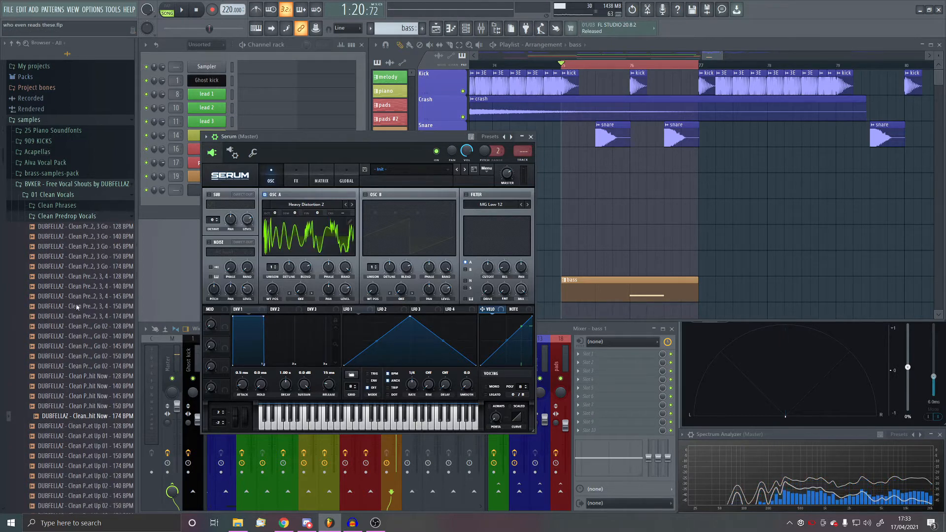
- Turn on Serum's oscillator B and load the sample NSP2_FX-02 from Nhato Sample Pack Vol.2 into it
{"action": "scroll", "coordinate": [84, 366], "scroll_direction": "up", "scroll_amount": 1}
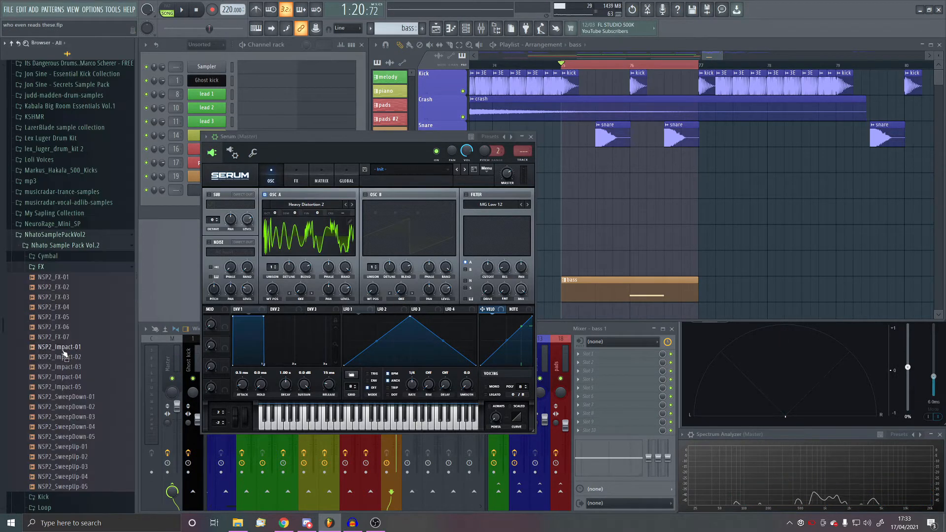
{"action": "left_click_drag", "start_coordinate": [69, 279], "coordinate": [404, 225]}
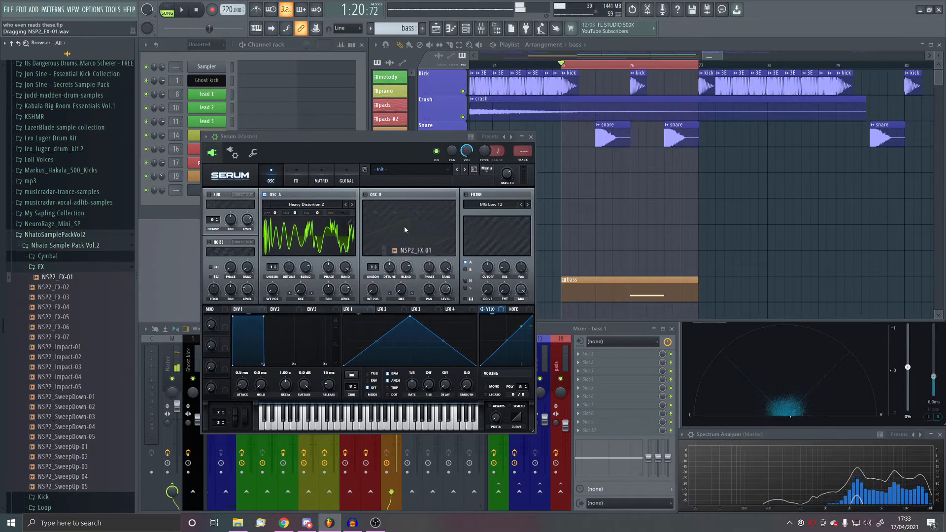
{"action": "left_click_drag", "start_coordinate": [55, 297], "coordinate": [424, 231]}
{"action": "left_click", "coordinate": [365, 195]}
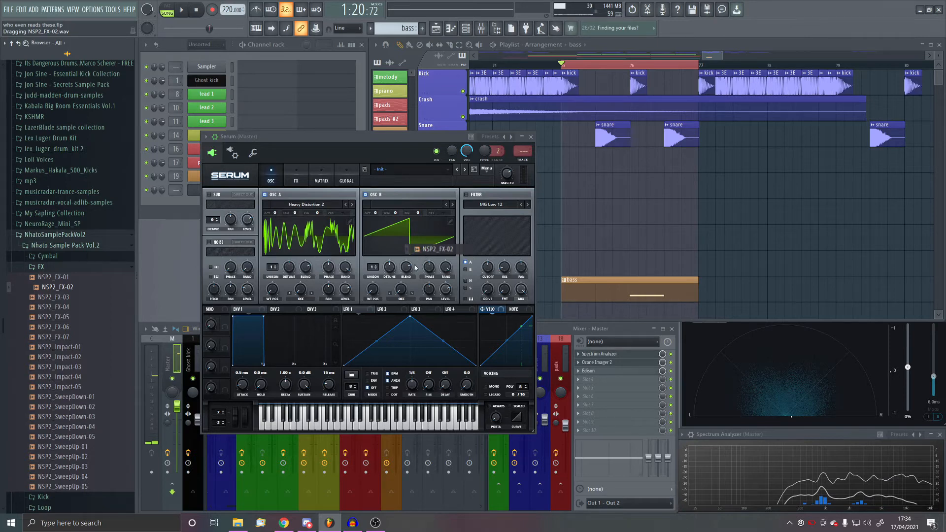
{"action": "left_click_drag", "start_coordinate": [415, 268], "coordinate": [416, 271]}
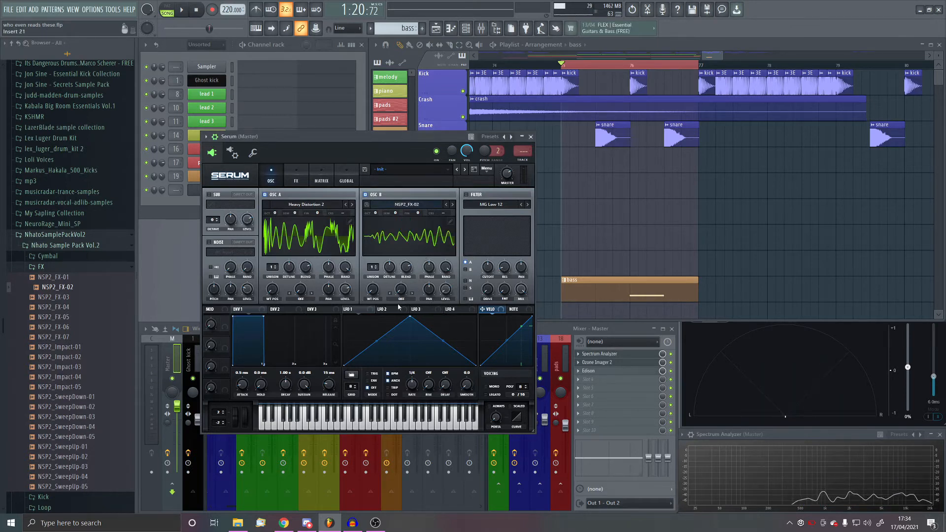
- Set oscillator A's warp mode to FM (From B) and assign LFO 1 to the warp amount, auditioning the sound
{"action": "left_click", "coordinate": [301, 298]}
{"action": "left_click", "coordinate": [316, 451]}
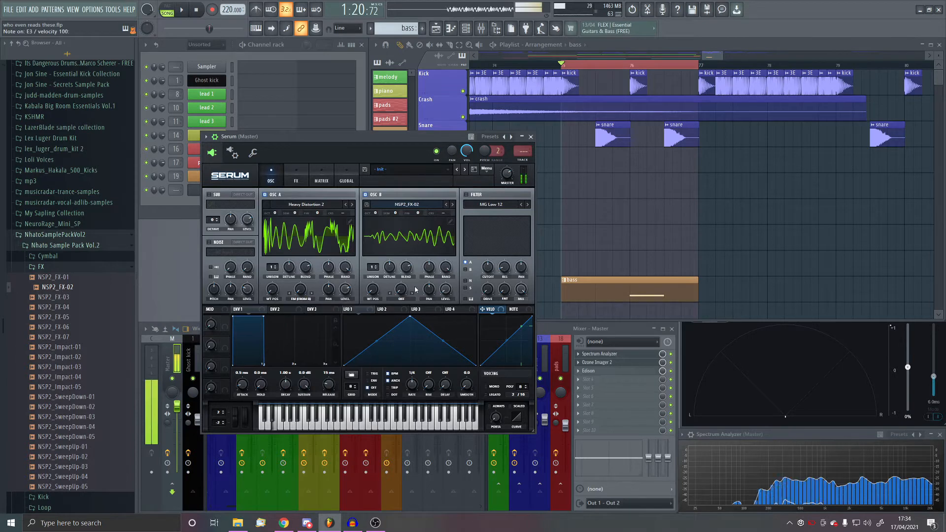
{"action": "left_click_drag", "start_coordinate": [306, 298], "coordinate": [320, 248]}
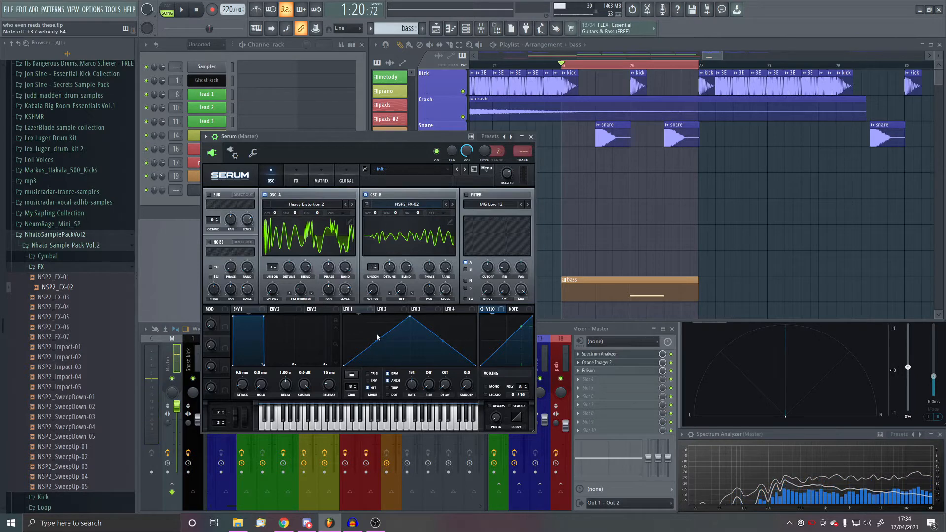
{"action": "left_click_drag", "start_coordinate": [346, 309], "coordinate": [295, 290]}
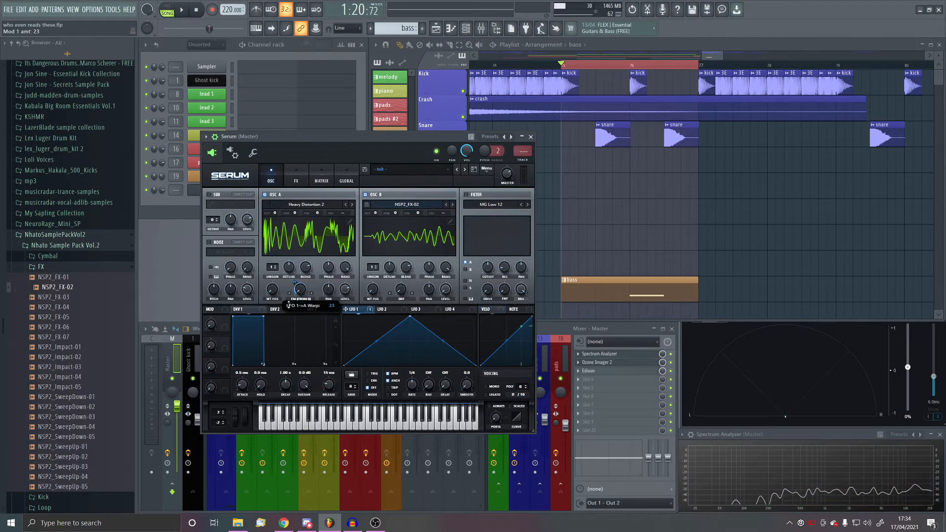
{"action": "key", "text": "c"}
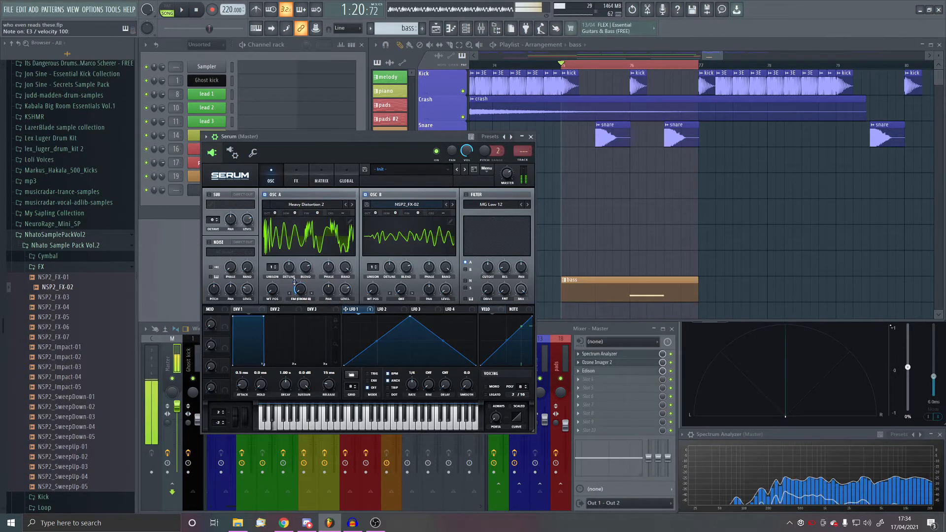
{"action": "left_click_drag", "start_coordinate": [294, 291], "coordinate": [296, 280]}
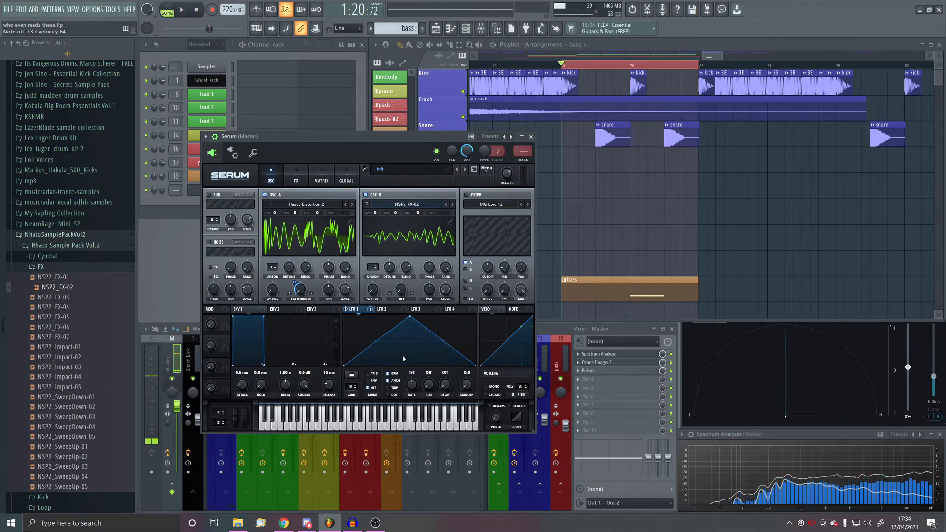
{"action": "key", "text": "c"}
- Invert LFO 1's triangle into a V shape, with high ends and a low midpoint, and audition it
{"action": "left_click_drag", "start_coordinate": [344, 366], "coordinate": [344, 317]}
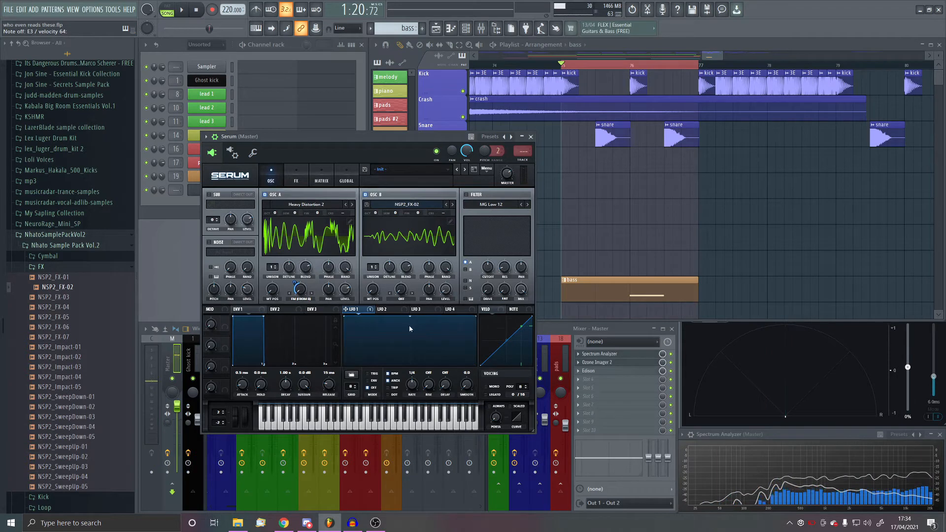
{"action": "left_click_drag", "start_coordinate": [413, 320], "coordinate": [411, 367]}
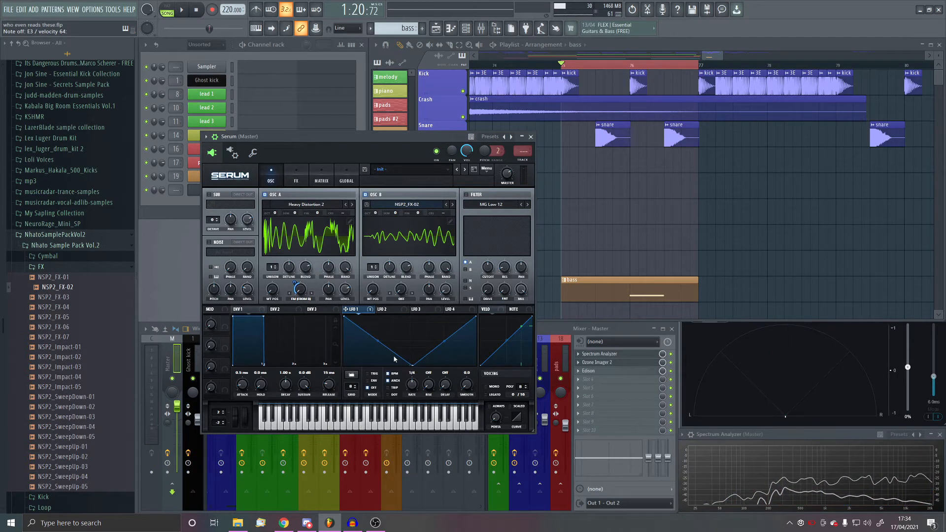
{"action": "key", "text": "c"}
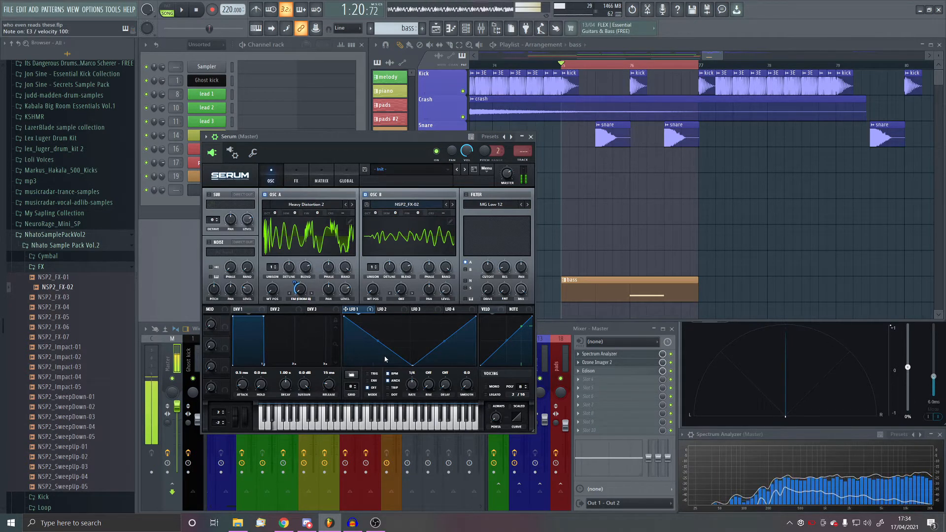
{"action": "key", "text": "c"}
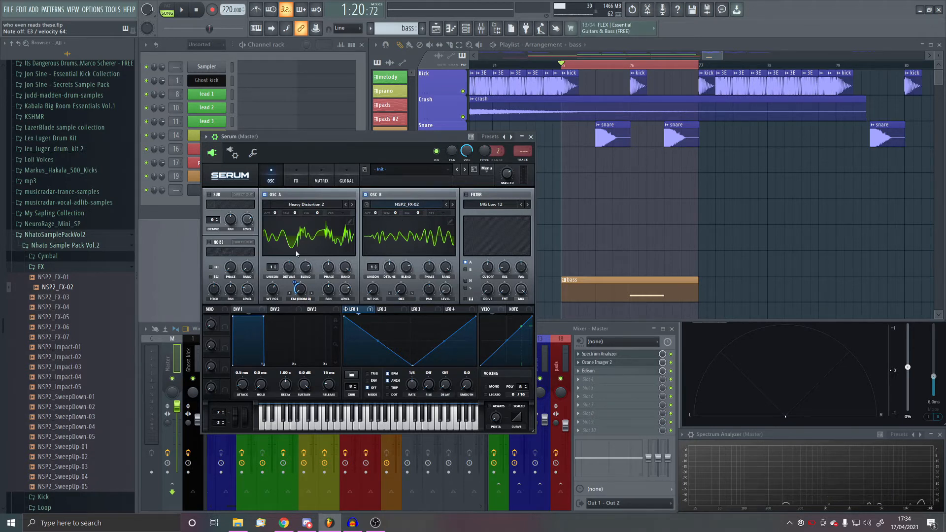
- Enable the oscillator filter, set it to HP 12, and assign LFO 1 to its second frequency control
{"action": "left_click", "coordinate": [464, 199]}
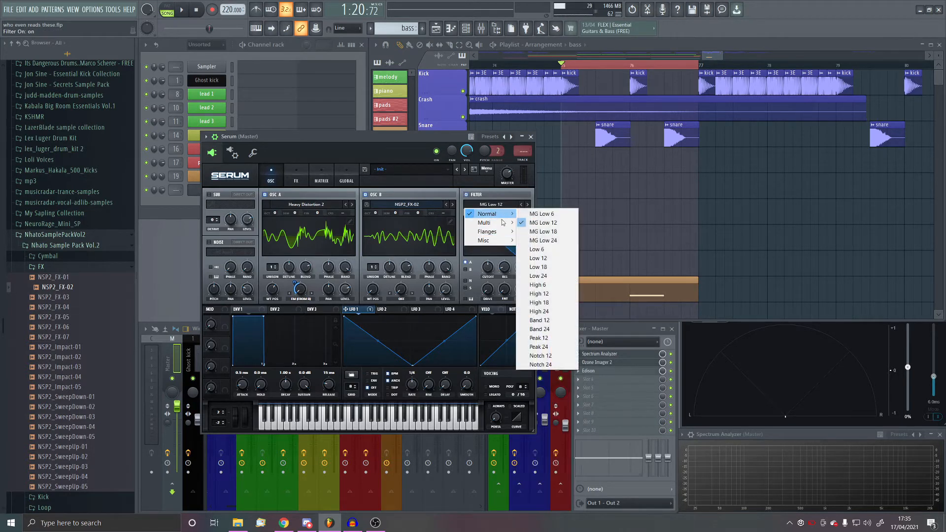
{"action": "mouse_move", "coordinate": [504, 224]}
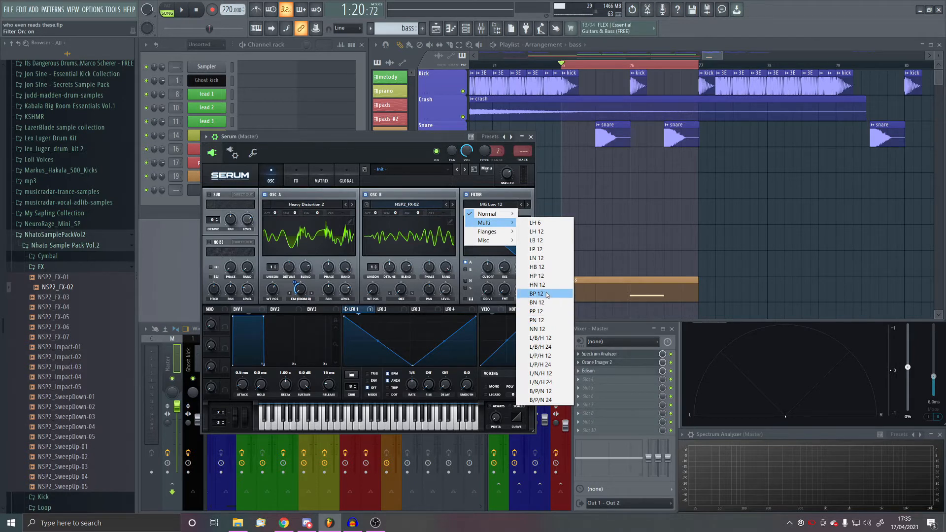
{"action": "left_click", "coordinate": [537, 276]}
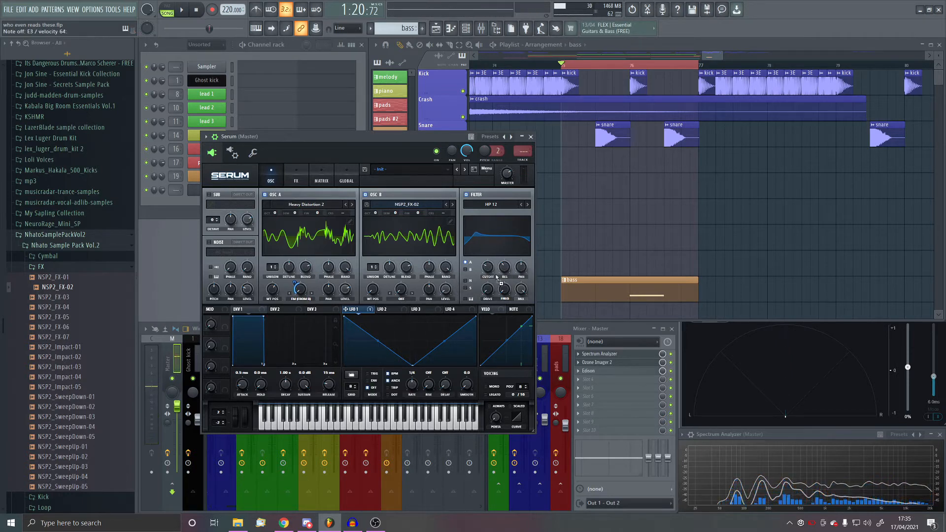
{"action": "left_click_drag", "start_coordinate": [496, 278], "coordinate": [498, 312]}
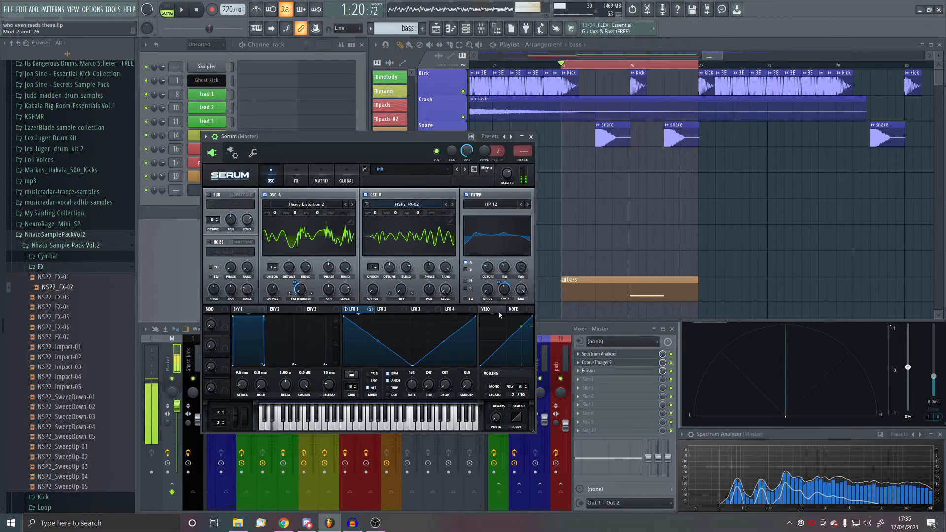
- Add a Zero-Square Distortion effect with 41% drive and audition the sound
{"action": "left_click", "coordinate": [297, 178]}
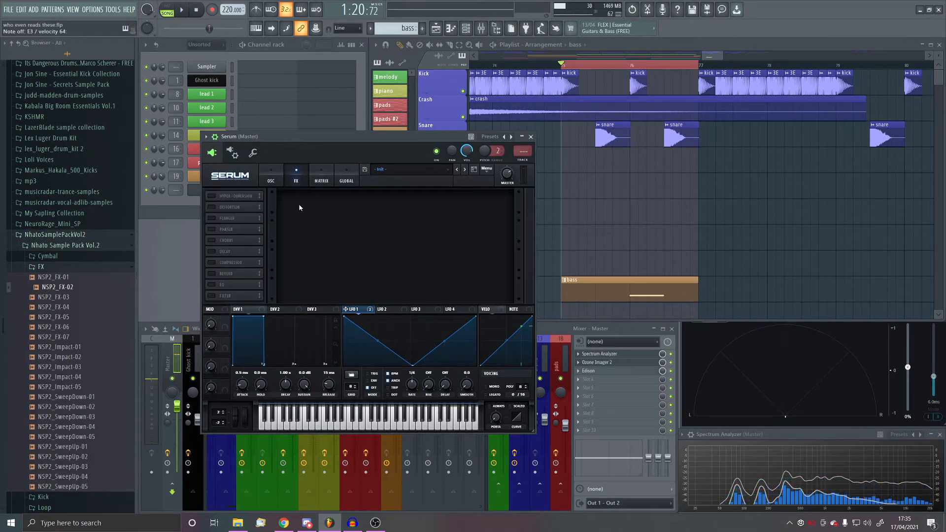
{"action": "left_click", "coordinate": [212, 208]}
{"action": "left_click", "coordinate": [327, 203]}
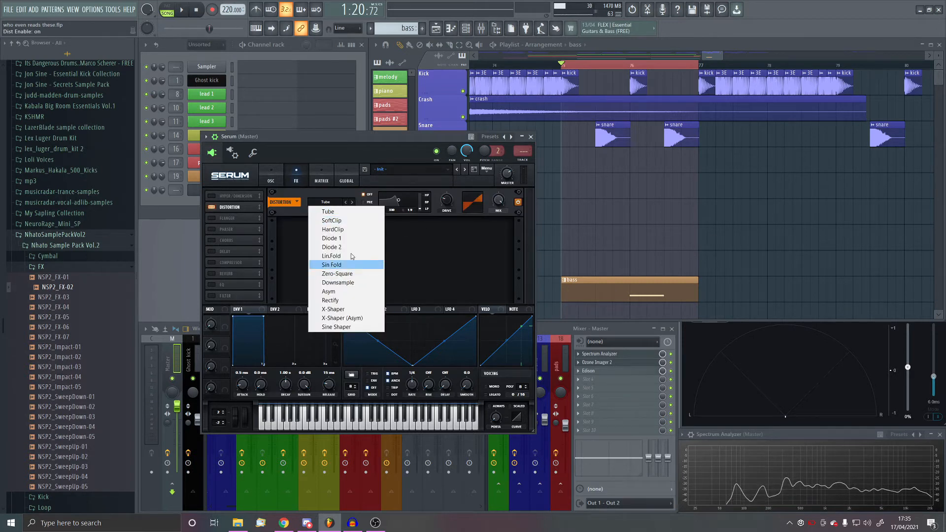
{"action": "left_click", "coordinate": [355, 275]}
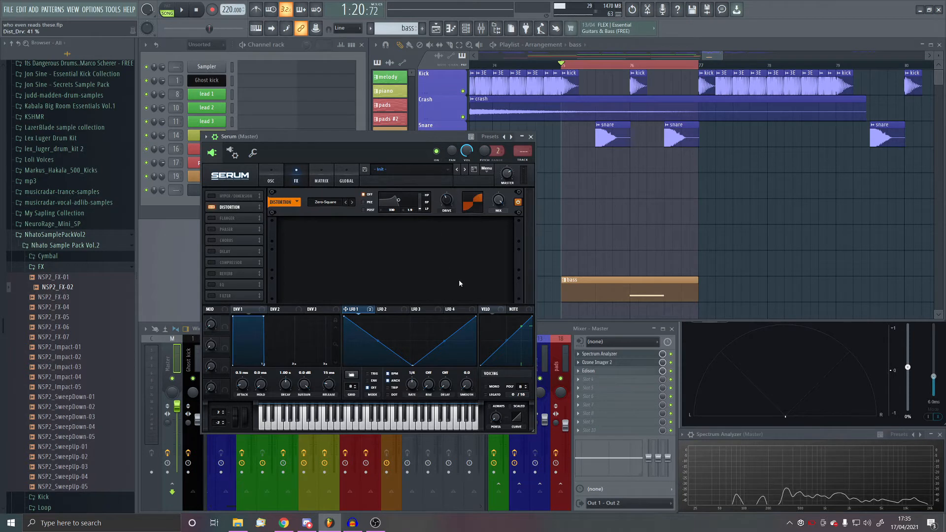
{"action": "key", "text": "c"}
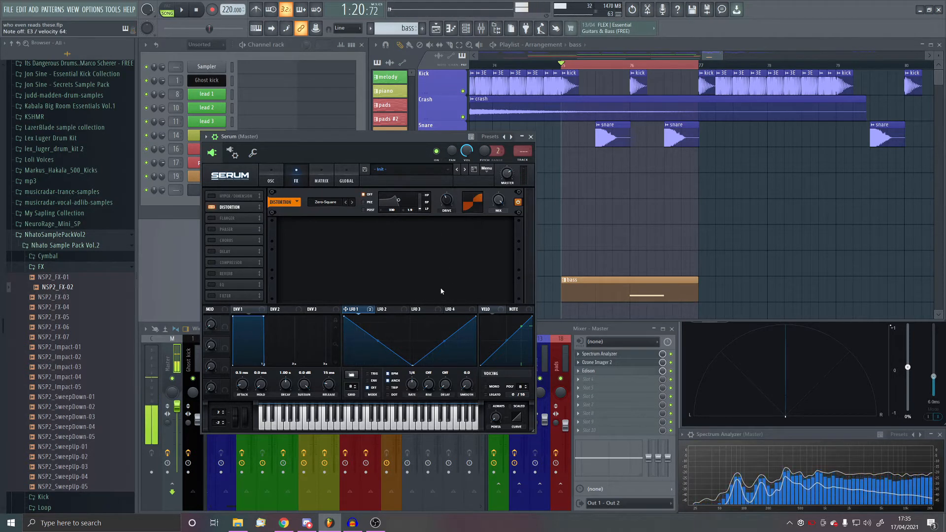
- Add a Peak 12 effects filter after the distortion, modulate its cutoff with LFO 1, and adjust its cutoff and resonance
{"action": "left_click", "coordinate": [213, 296]}
{"action": "left_click_drag", "start_coordinate": [237, 298], "coordinate": [236, 218]}
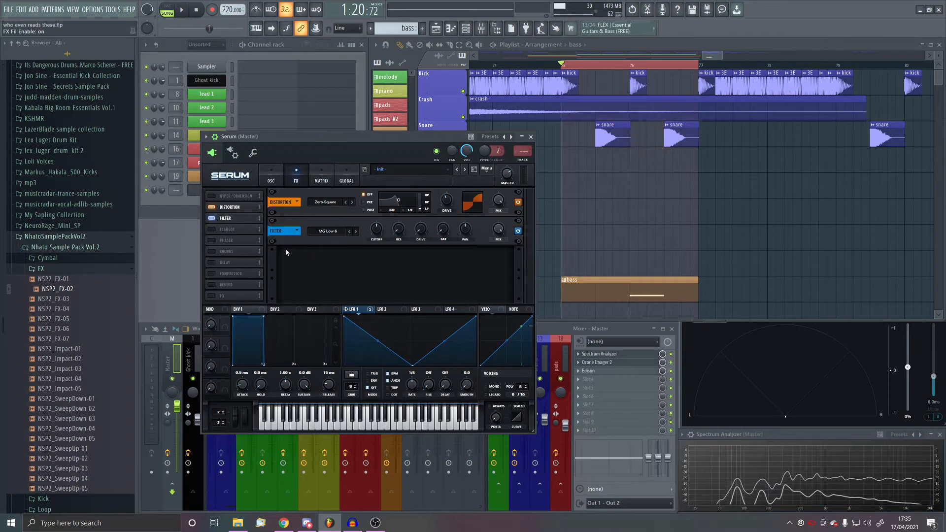
{"action": "left_click", "coordinate": [328, 231]}
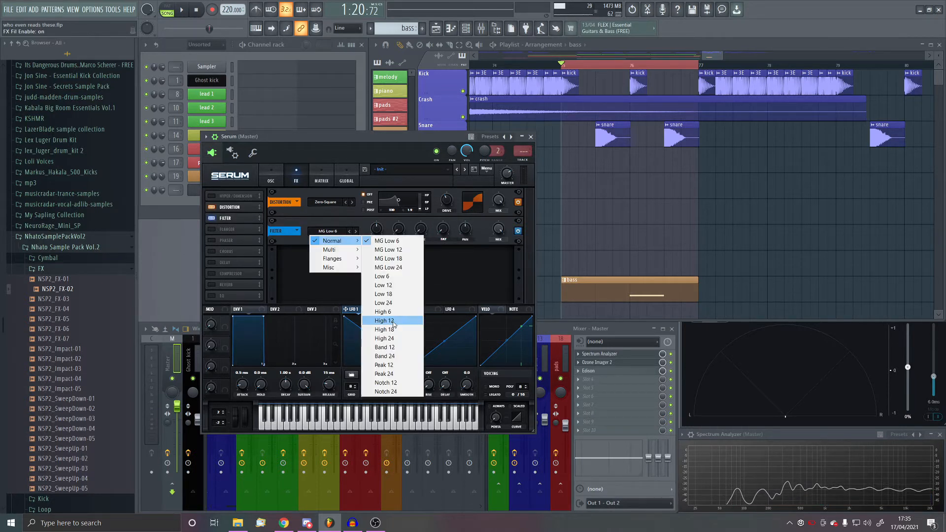
{"action": "left_click", "coordinate": [393, 365]}
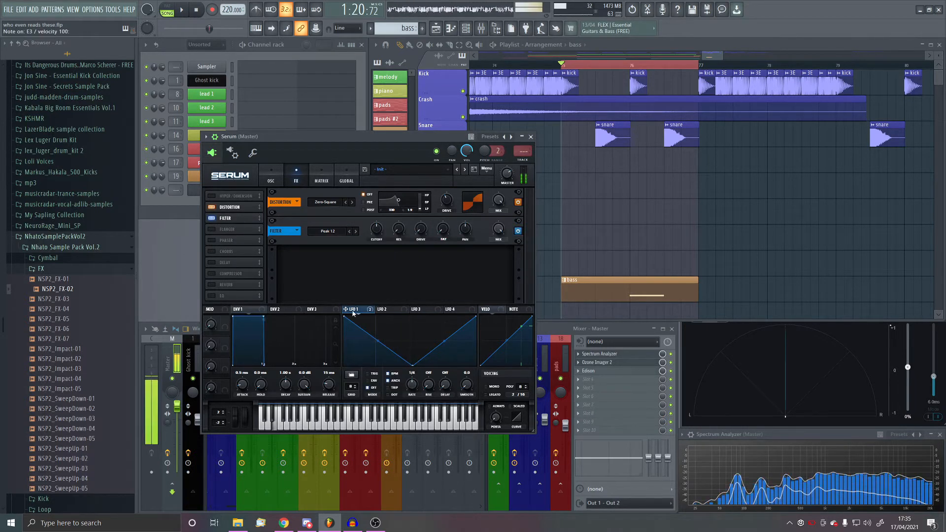
{"action": "left_click_drag", "start_coordinate": [346, 309], "coordinate": [376, 229]}
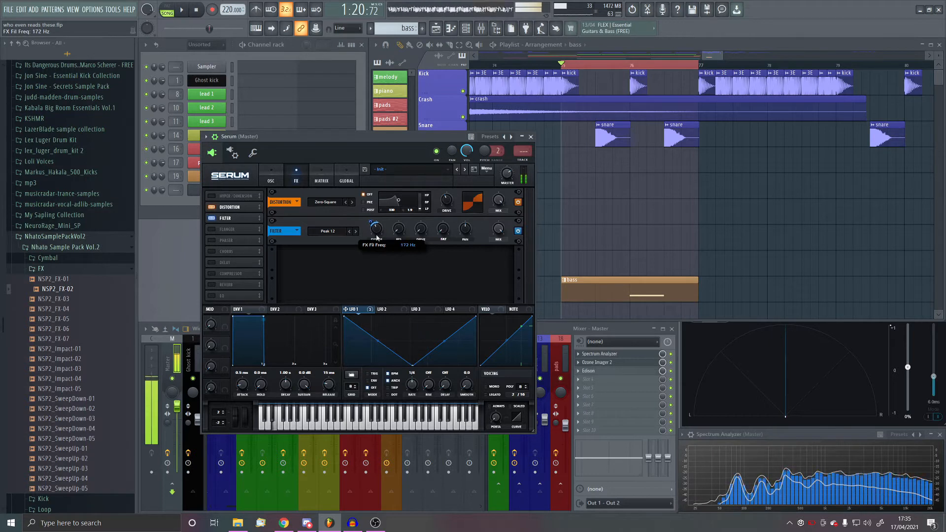
{"action": "left_click_drag", "start_coordinate": [399, 230], "coordinate": [400, 207]}
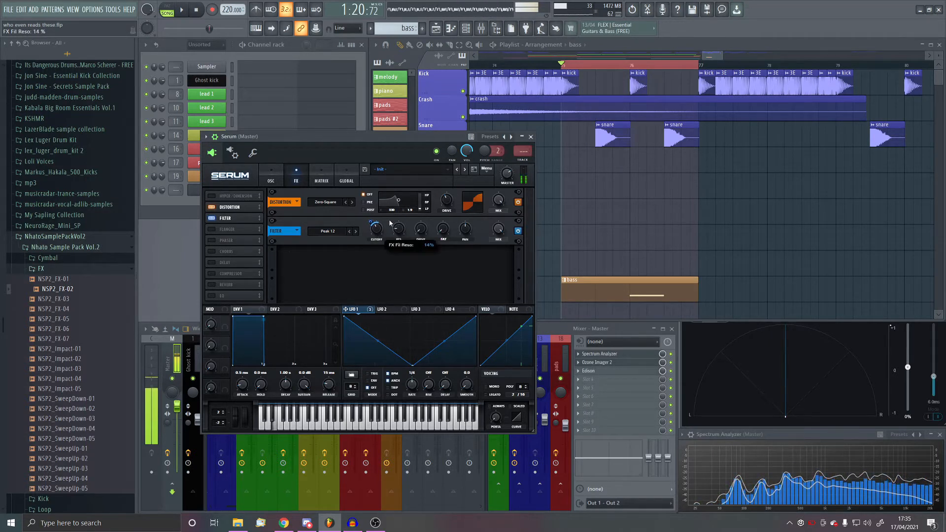
- Try a Multiband compressor with 12.2 dB of gain in the effects chain
{"action": "left_click", "coordinate": [213, 273]}
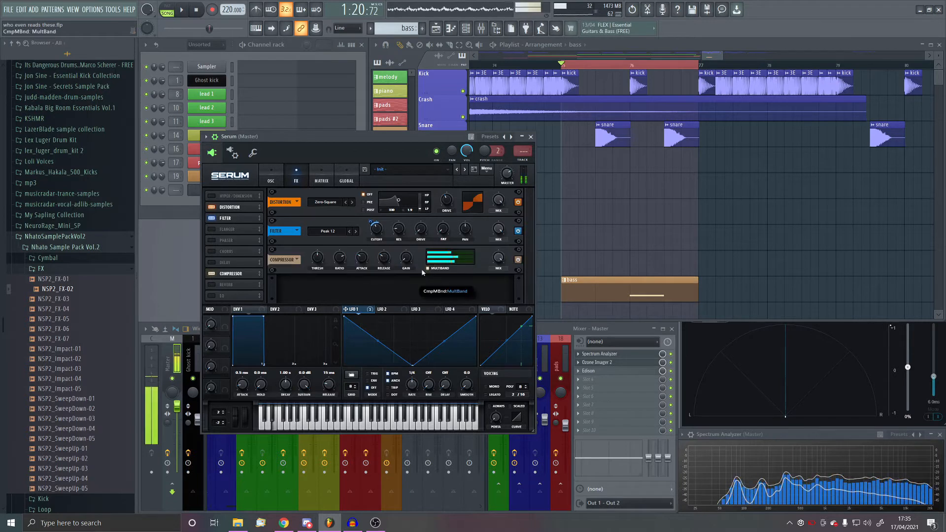
{"action": "left_click_drag", "start_coordinate": [407, 257], "coordinate": [410, 244]}
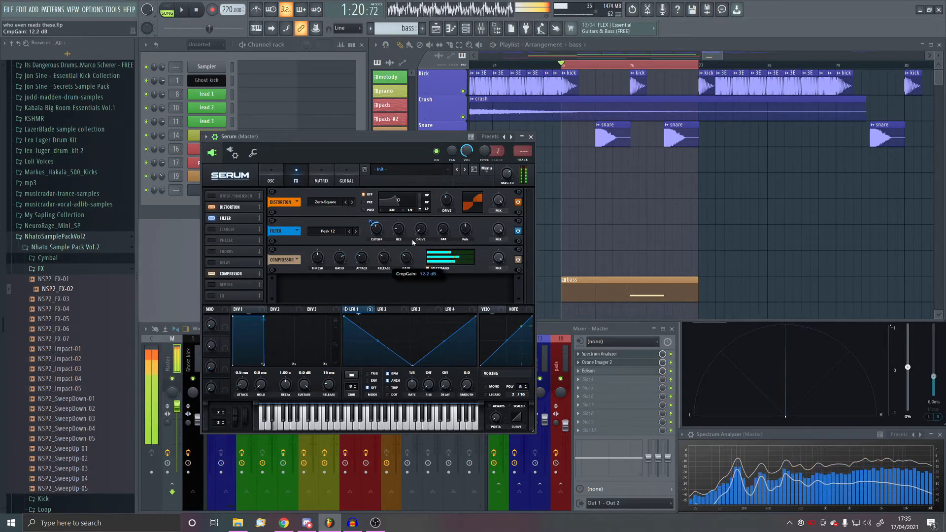
{"action": "left_click", "coordinate": [212, 274]}
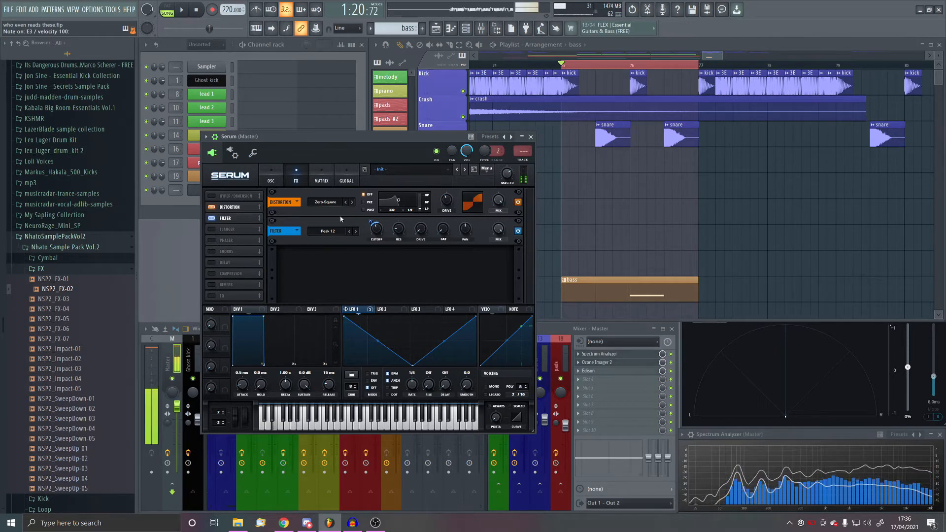
- Move the effects filter ahead of the distortion and insert an EQ between them
{"action": "left_click_drag", "start_coordinate": [231, 218], "coordinate": [233, 207]}
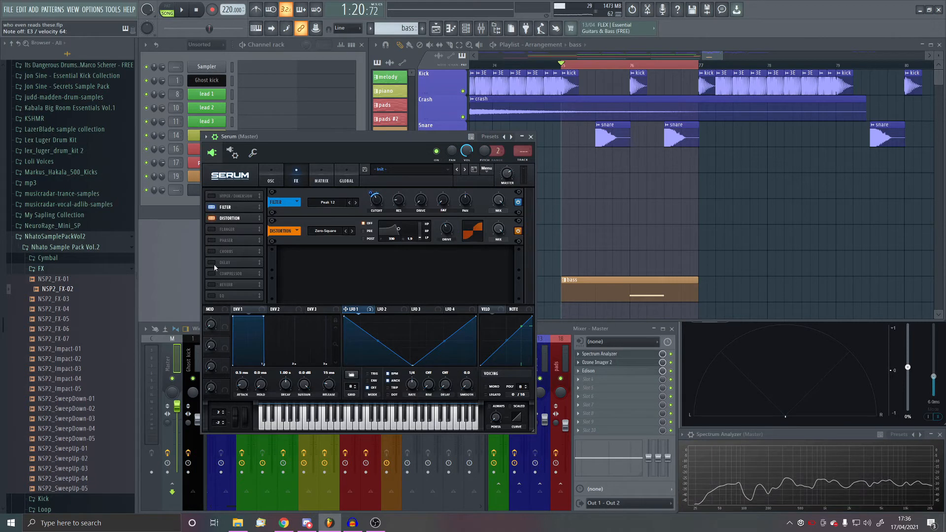
{"action": "left_click", "coordinate": [209, 294]}
{"action": "left_click_drag", "start_coordinate": [217, 295], "coordinate": [238, 221]}
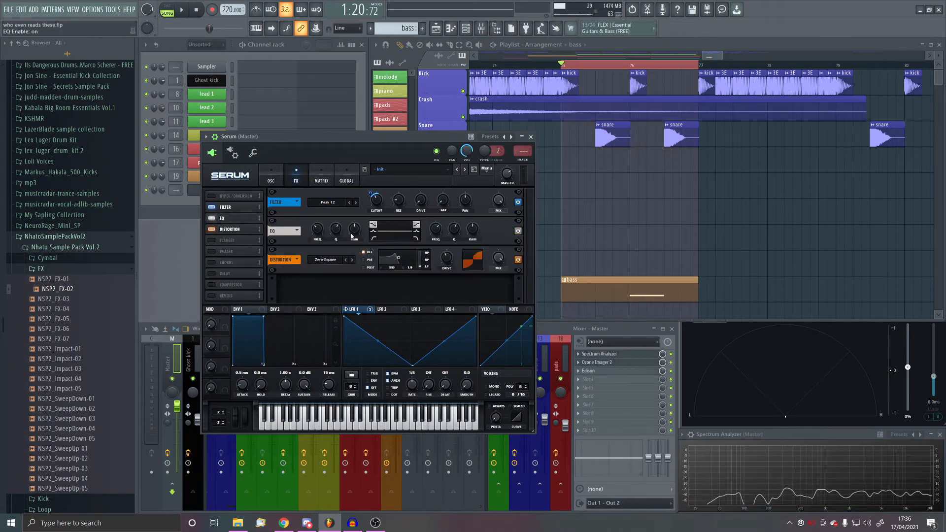
- Boost the EQ's low band, adjust its frequency, and place the EQ ahead of the filter in the effects chain
{"action": "left_click_drag", "start_coordinate": [350, 229], "coordinate": [356, 221]}
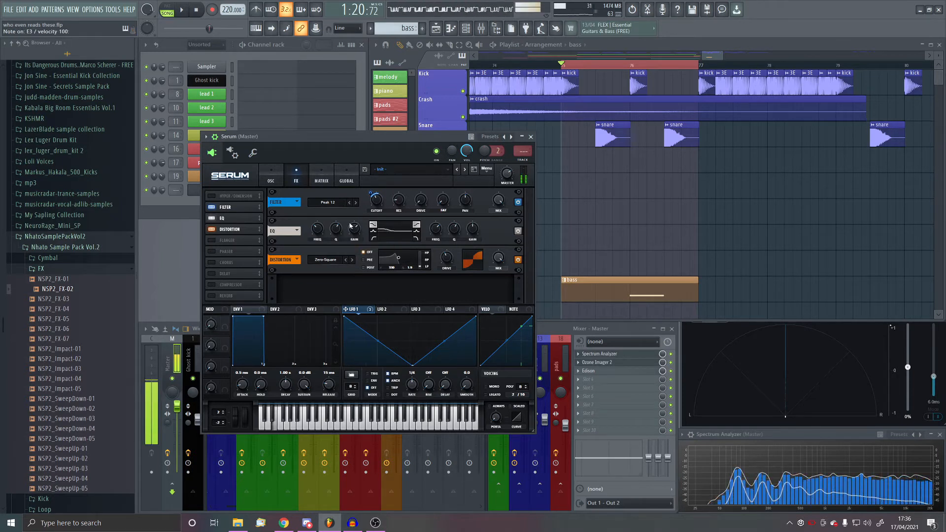
{"action": "mouse_move", "coordinate": [327, 225]}
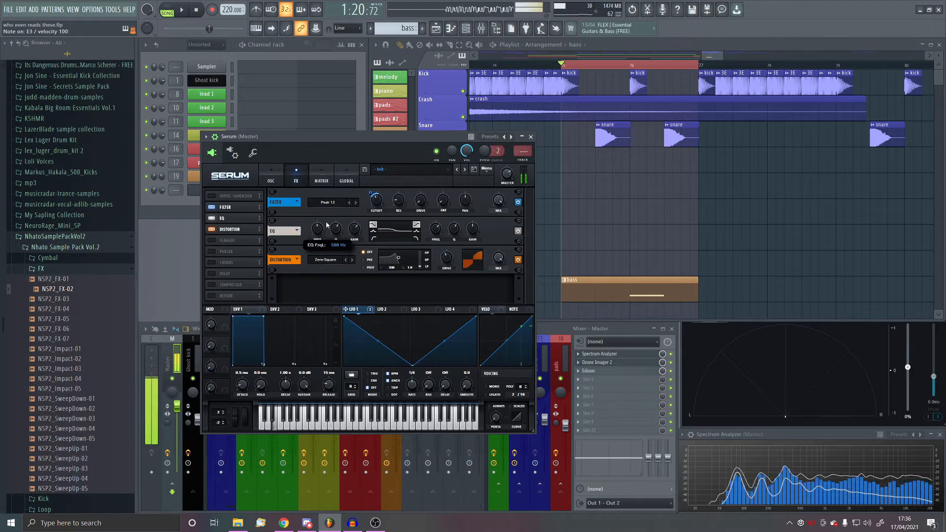
{"action": "left_click_drag", "start_coordinate": [327, 225], "coordinate": [325, 228]}
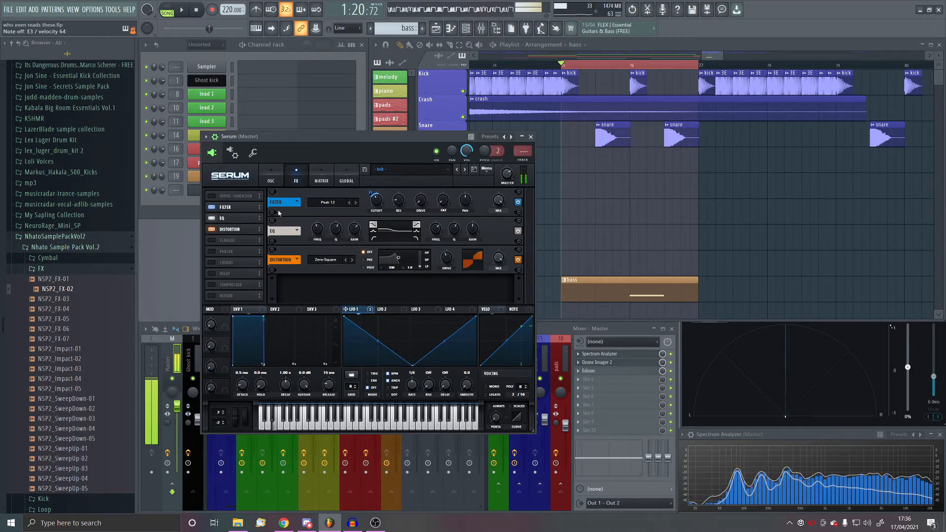
{"action": "left_click_drag", "start_coordinate": [236, 207], "coordinate": [241, 223]}
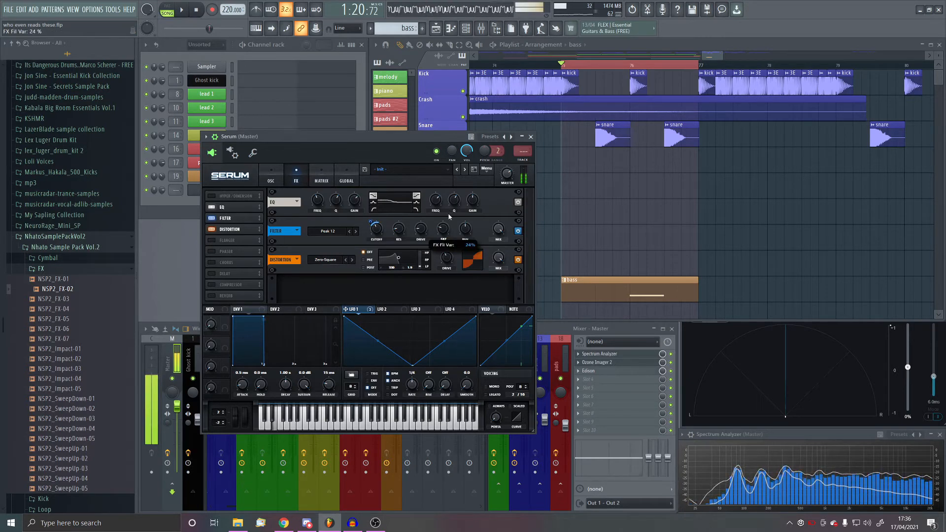
- Adjust the LFO modulation depth on the main filter's cutoff and set the effects filter's cutoff to about 471 Hz
{"action": "left_click", "coordinate": [280, 185]}
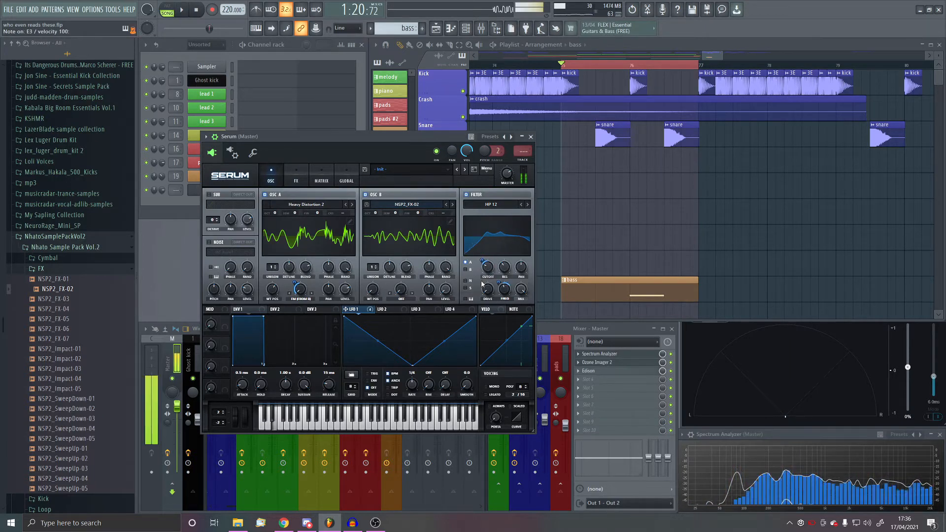
{"action": "left_click_drag", "start_coordinate": [482, 260], "coordinate": [490, 269]}
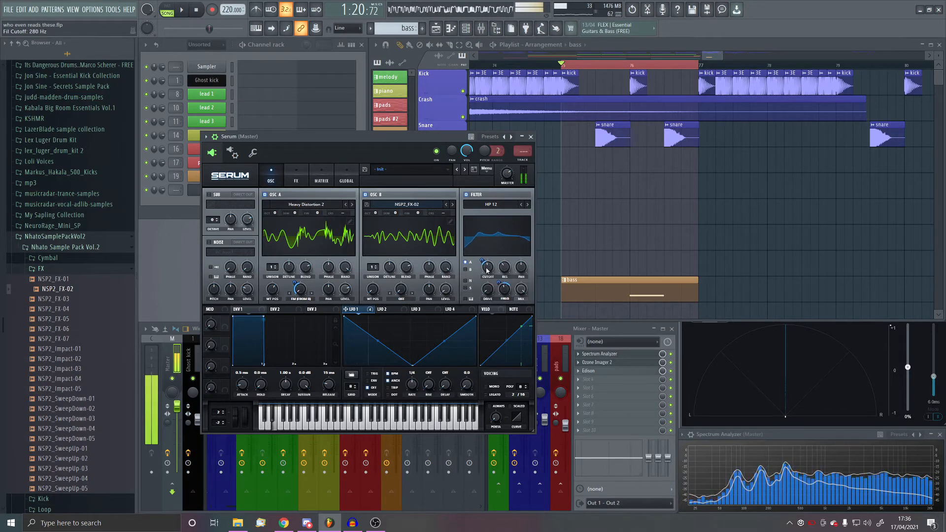
{"action": "left_click", "coordinate": [296, 176]}
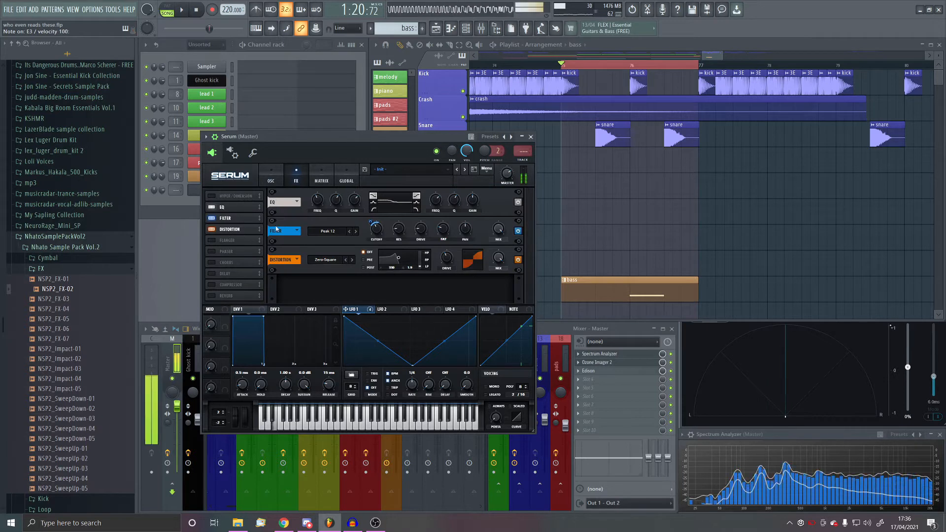
{"action": "mouse_move", "coordinate": [376, 242]}
{"action": "left_click_drag", "start_coordinate": [376, 241], "coordinate": [388, 230]}
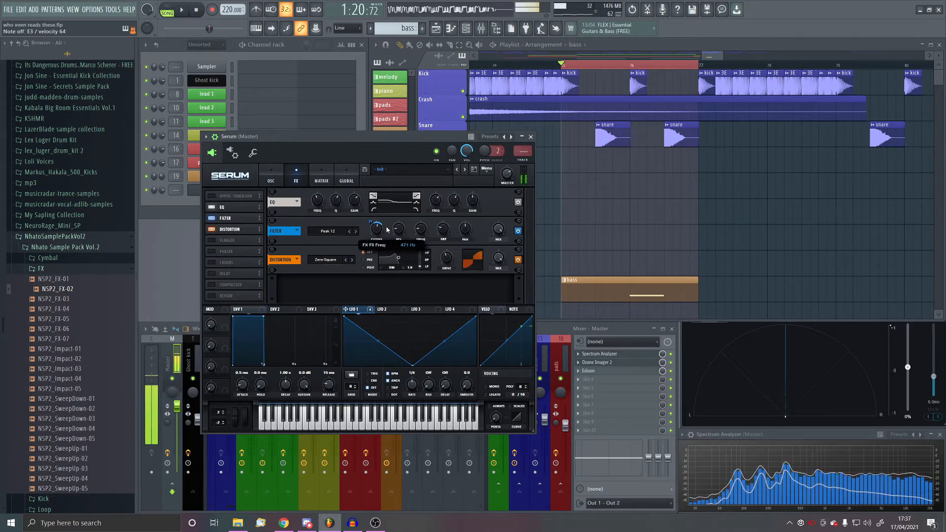
- Remove the EQ from the effects chain, keeping the filter, and lower the effects filter's cutoff to about 72 Hz
{"action": "left_click", "coordinate": [213, 219]}
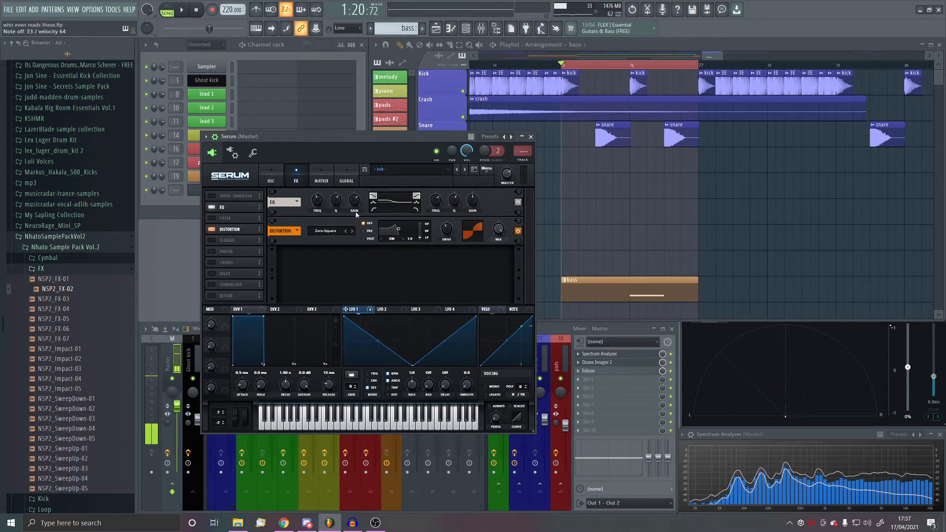
{"action": "left_click", "coordinate": [209, 208]}
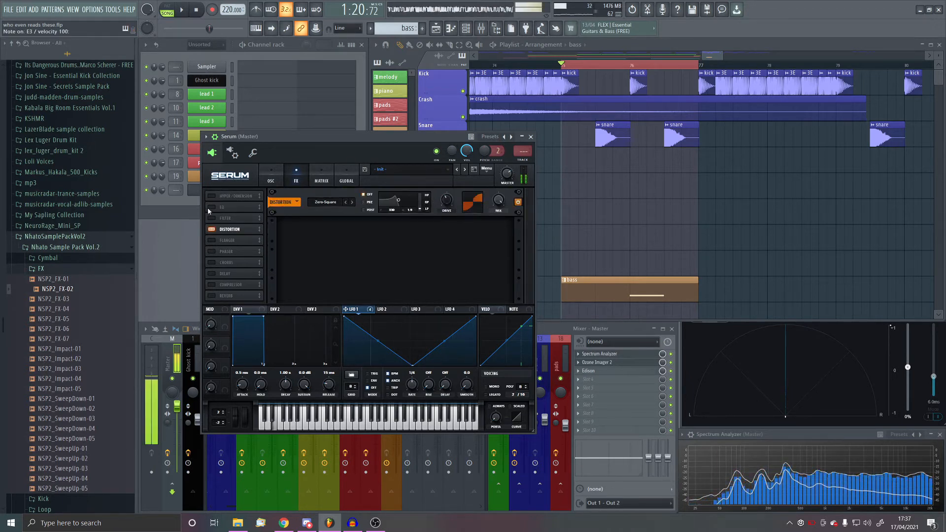
{"action": "left_click", "coordinate": [212, 219]}
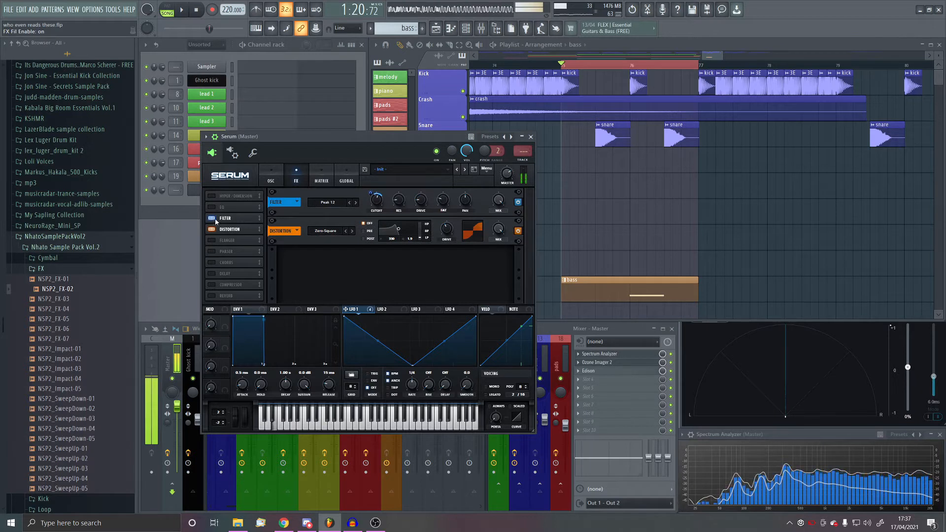
{"action": "left_click_drag", "start_coordinate": [376, 199], "coordinate": [373, 221]}
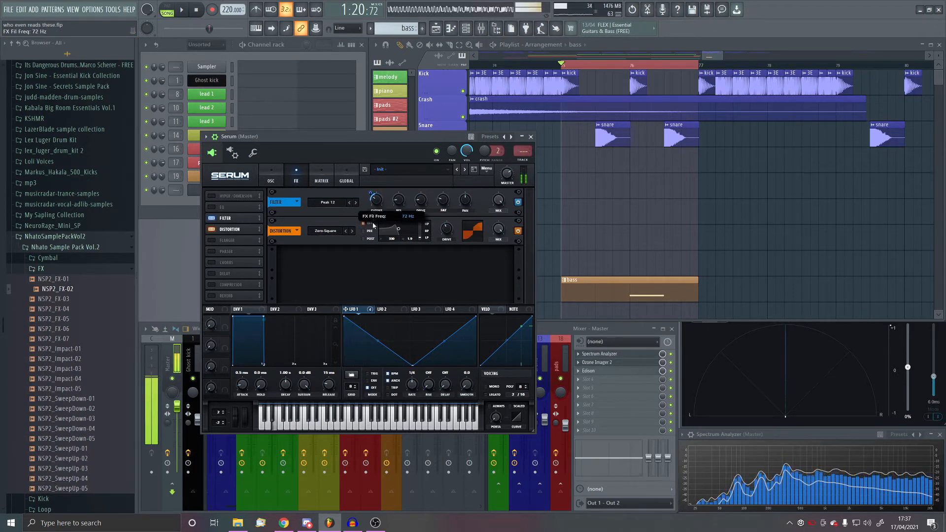
- Switch the effects filter to Peak 24 and lower its cutoff to about 46 Hz
{"action": "left_click", "coordinate": [355, 204]}
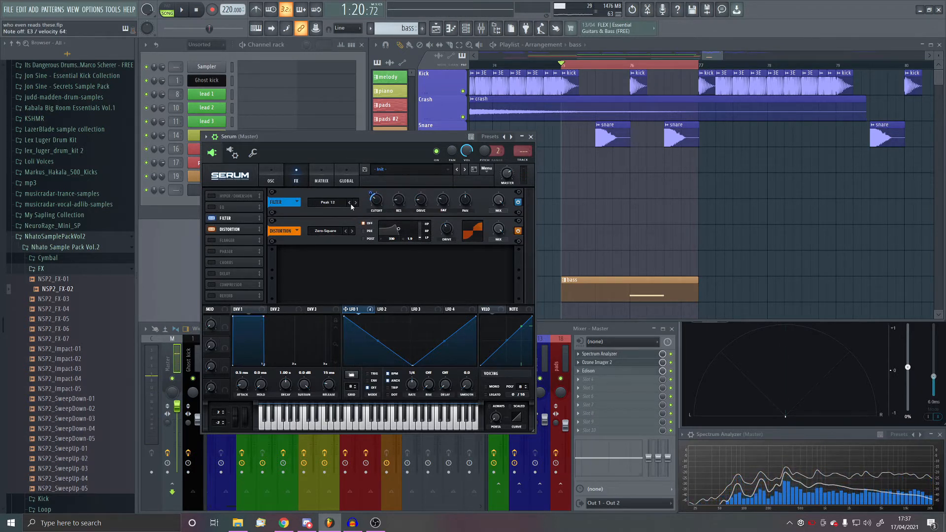
{"action": "left_click", "coordinate": [352, 204]}
{"action": "left_click", "coordinate": [355, 205]}
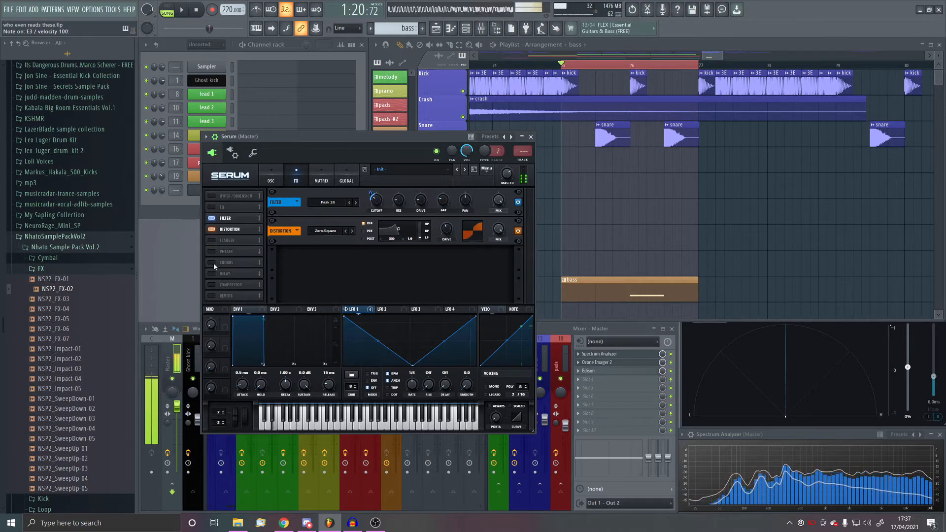
{"action": "mouse_move", "coordinate": [379, 208]}
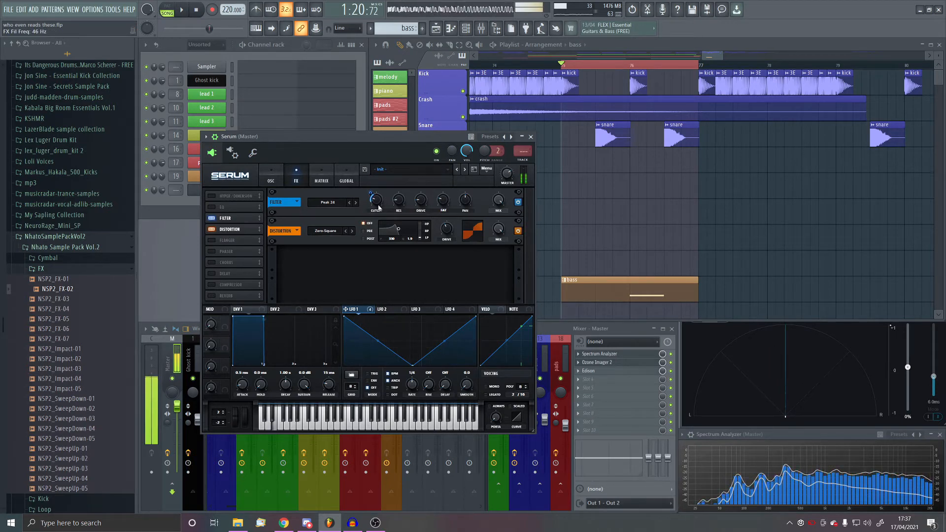
- Set the main filter's resonance to 74% and oscillator B's octave to -1
{"action": "left_click", "coordinate": [271, 181]}
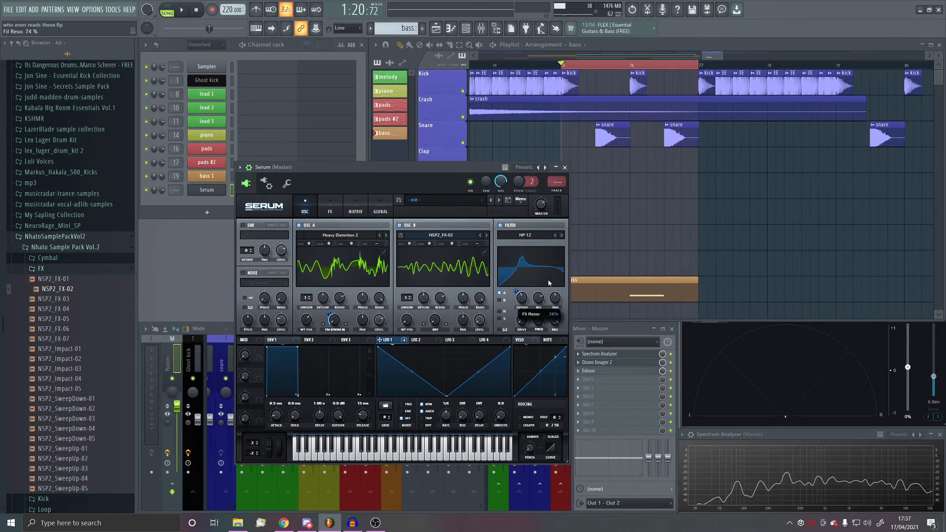
{"action": "left_click_drag", "start_coordinate": [549, 282], "coordinate": [549, 283]}
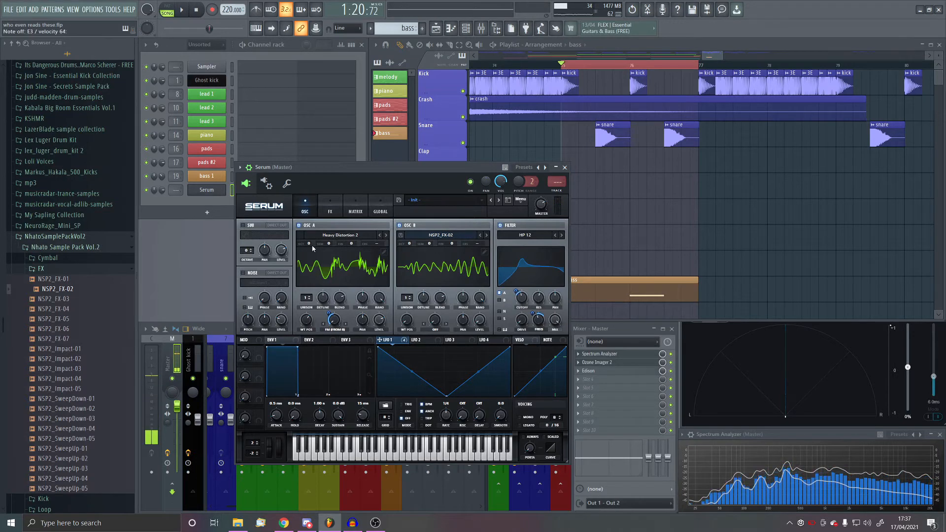
{"action": "scroll", "coordinate": [311, 245], "scroll_direction": "down", "scroll_amount": 1}
{"action": "scroll", "coordinate": [311, 245], "scroll_direction": "up", "scroll_amount": 1}
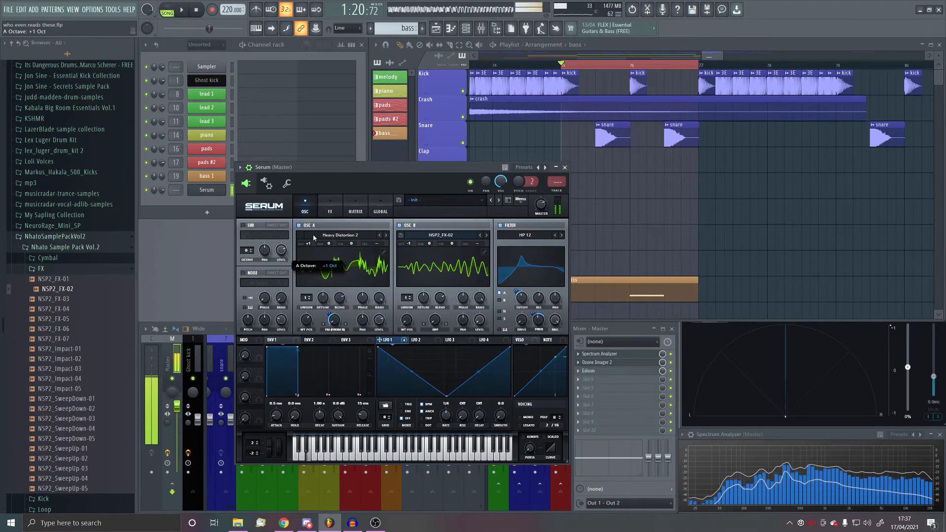
{"action": "scroll", "coordinate": [312, 246], "scroll_direction": "down", "scroll_amount": 1}
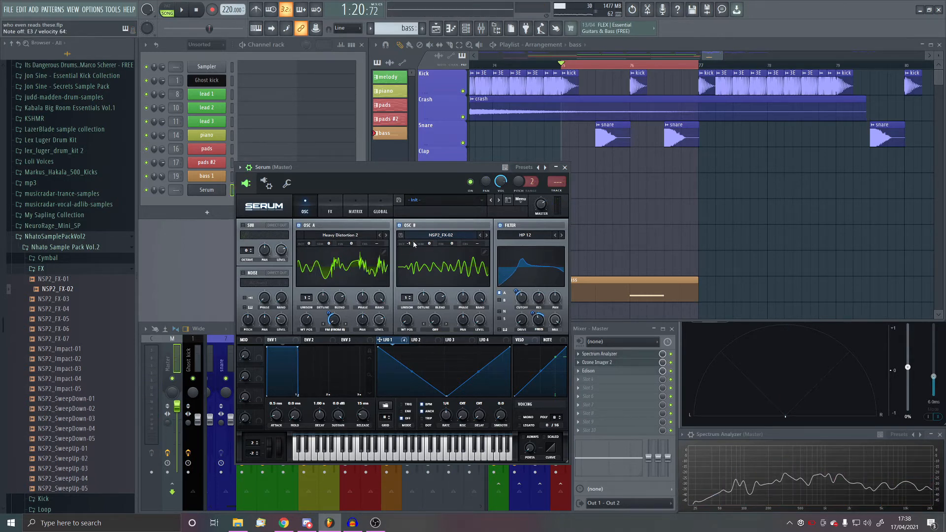
- Set the effects filter's cutoff to about 50 Hz, keeping the Peak 24 type
{"action": "left_click", "coordinate": [330, 209]}
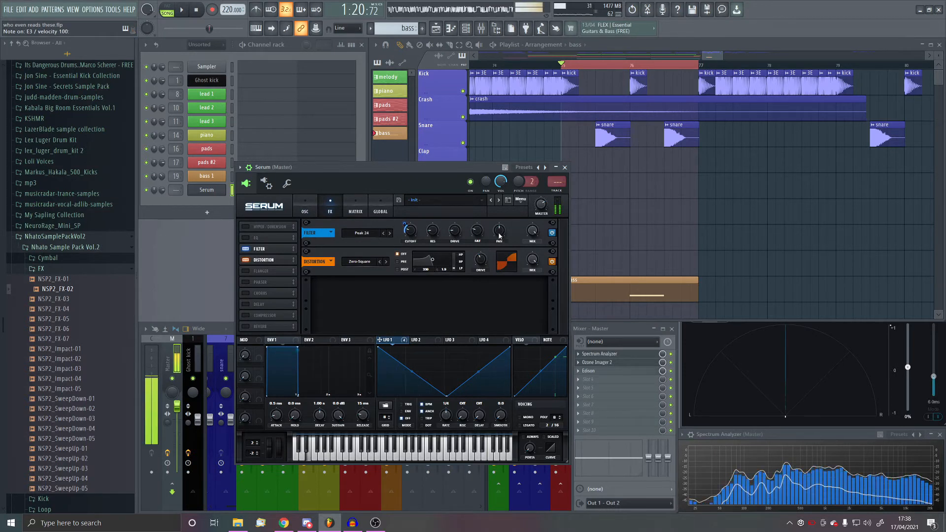
{"action": "left_click_drag", "start_coordinate": [486, 210], "coordinate": [416, 224]}
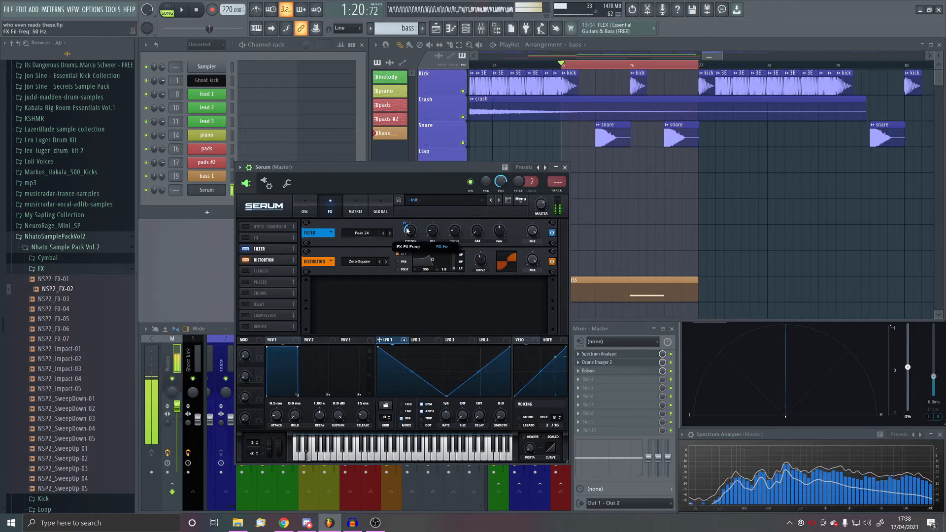
{"action": "left_click", "coordinate": [362, 233]}
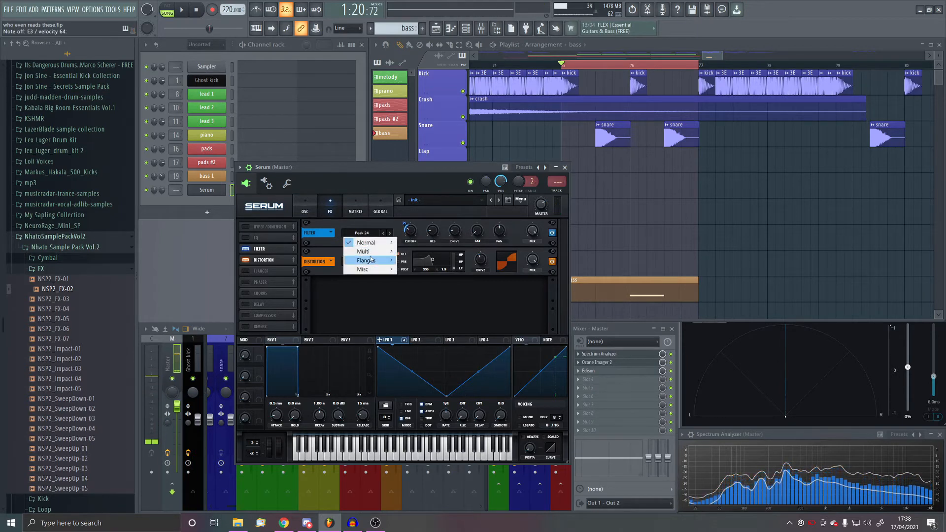
{"action": "left_click", "coordinate": [374, 334]}
- Name the Serum channel bass 2 on mixer track 20 and enter a half-bar E3 note at the bass pattern's start
{"action": "left_click", "coordinate": [565, 168]}
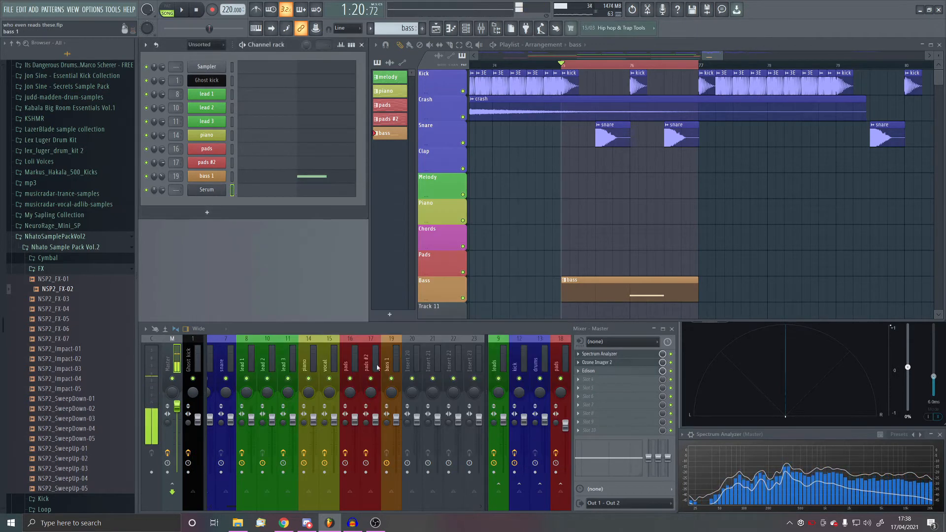
{"action": "middle_click", "coordinate": [213, 192]}
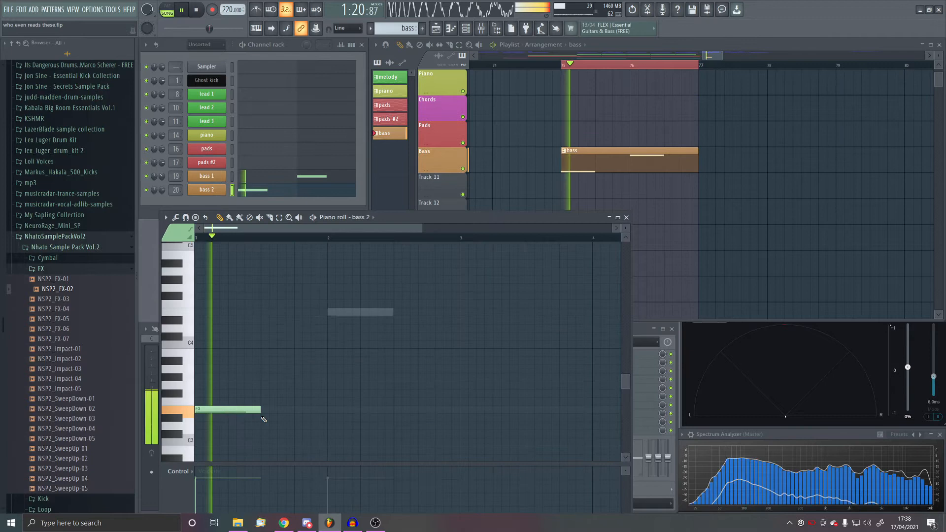
{"action": "key", "text": "space"}
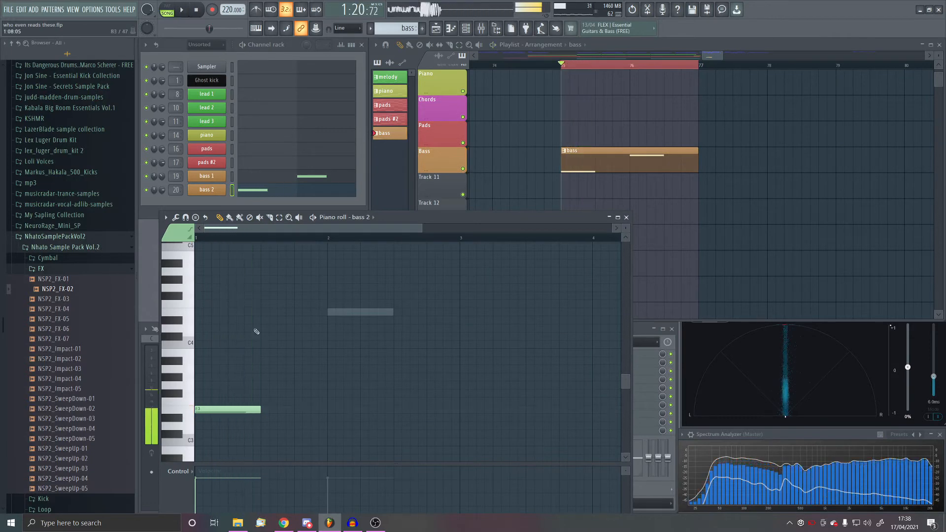
- Invert bass 2's LFO 1 shape so it rises from zero to a central peak, and audition it
{"action": "left_click", "coordinate": [198, 191]}
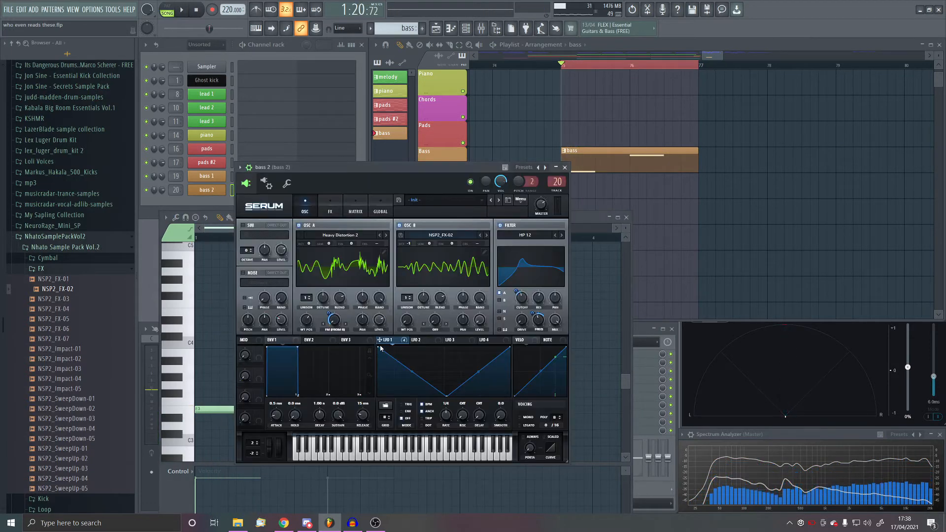
{"action": "left_click_drag", "start_coordinate": [378, 350], "coordinate": [378, 419]}
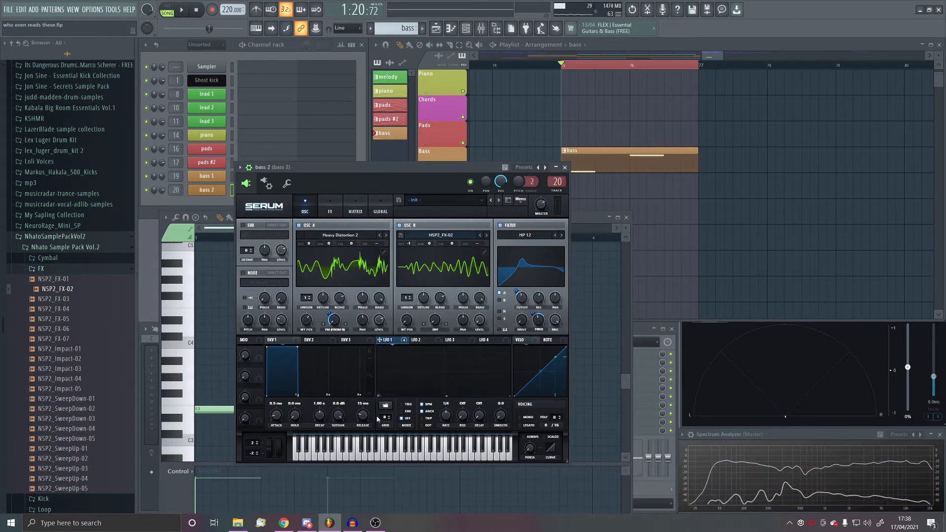
{"action": "left_click_drag", "start_coordinate": [448, 398], "coordinate": [447, 351]}
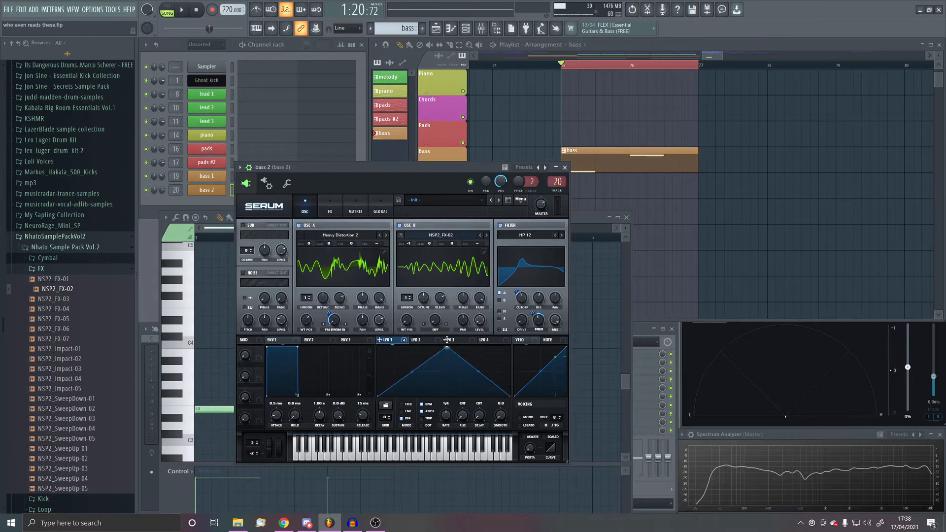
{"action": "key", "text": "space"}
- Play back the bass pattern, shift the peak of bass 2's LFO 1 earlier in the cycle, and audition it
{"action": "key", "text": "space"}
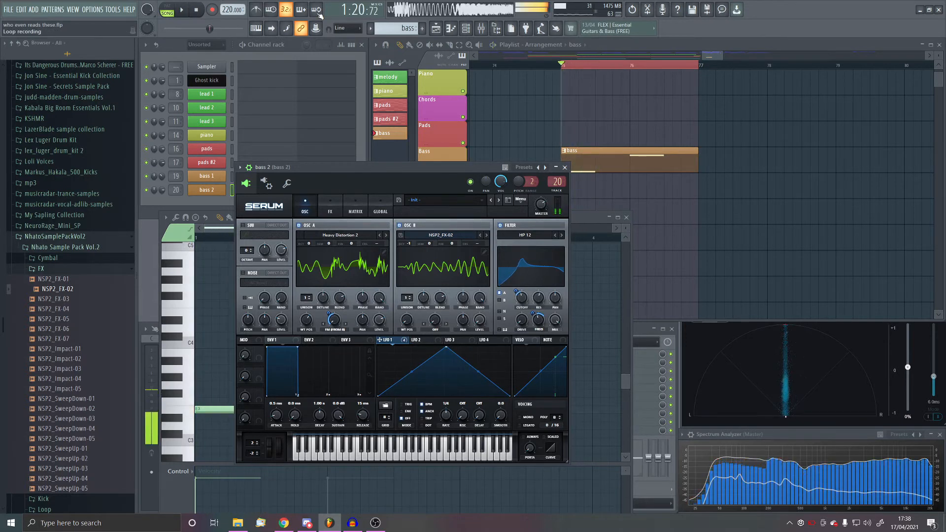
{"action": "left_click", "coordinate": [565, 168]}
{"action": "key", "text": "space"}
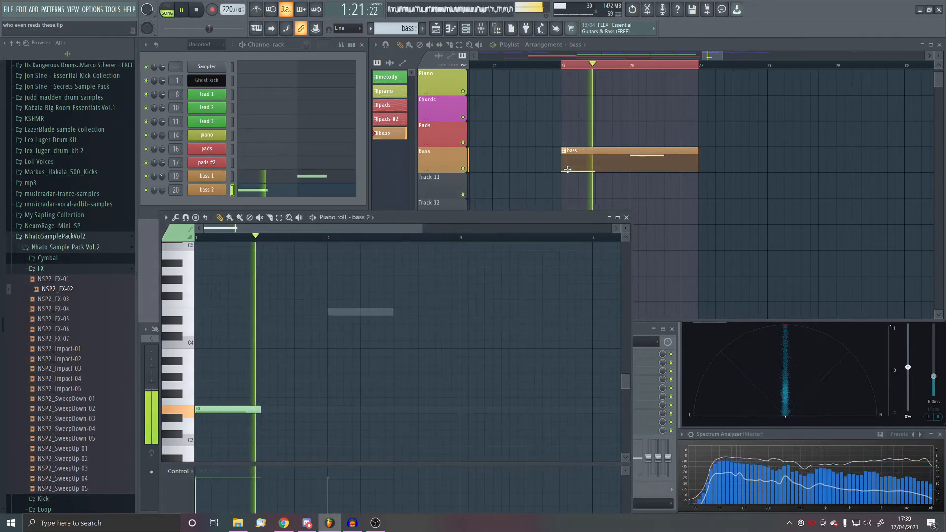
{"action": "key", "text": "space"}
{"action": "left_click", "coordinate": [208, 191]}
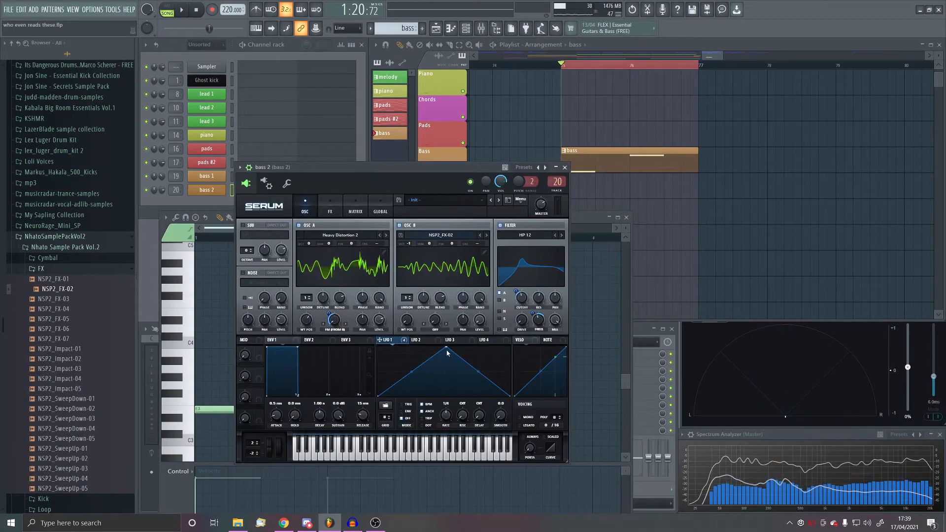
{"action": "left_click_drag", "start_coordinate": [447, 351], "coordinate": [421, 336]}
{"action": "key", "text": "space"}
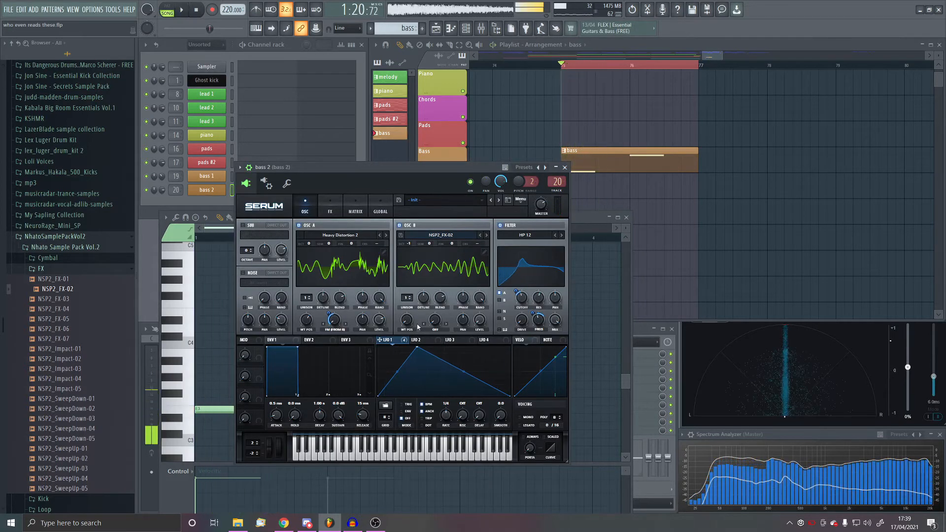
{"action": "key", "text": "space"}
- Load Vocodex into the first effect slot of the bass 2 mixer track
{"action": "left_click", "coordinate": [565, 168]}
{"action": "left_click", "coordinate": [579, 354]}
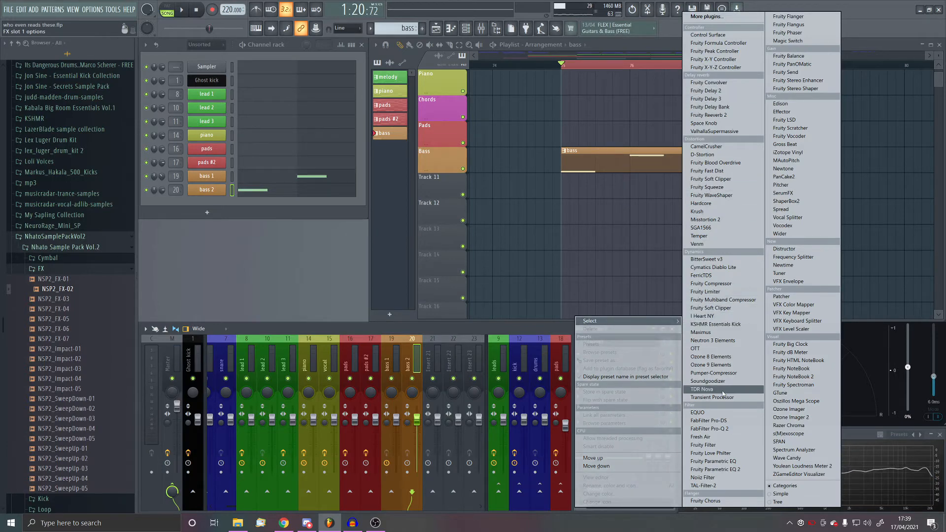
{"action": "key", "text": "v"}
{"action": "key", "text": "v"}
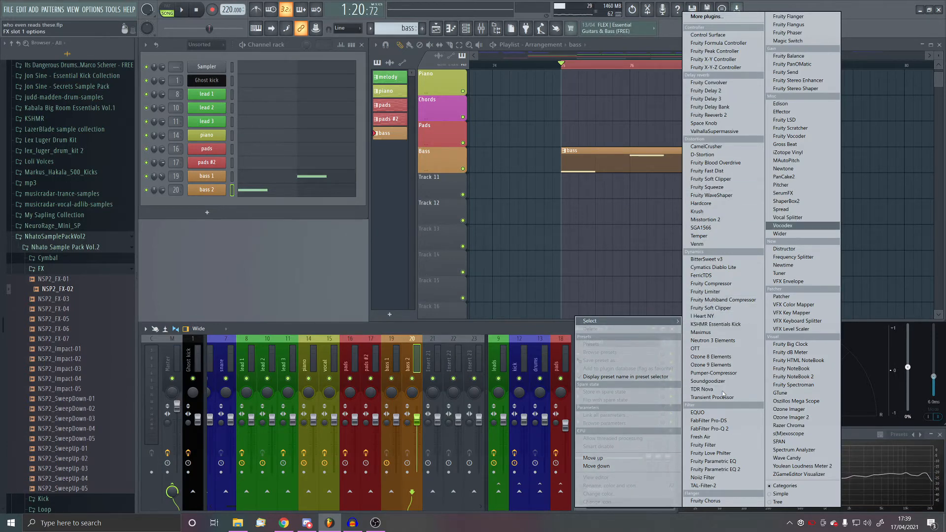
{"action": "key", "text": "Return"}
- Set Vocodex's mix level to 36% on the bass 2 mixer track and audition the result
{"action": "left_click", "coordinate": [190, 17]}
{"action": "key", "text": "space"}
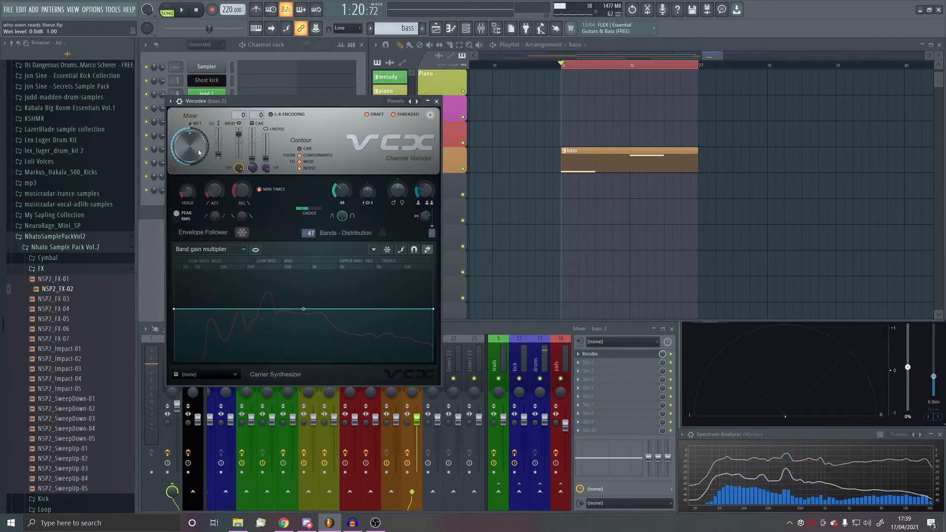
{"action": "left_click_drag", "start_coordinate": [662, 355], "coordinate": [662, 353]}
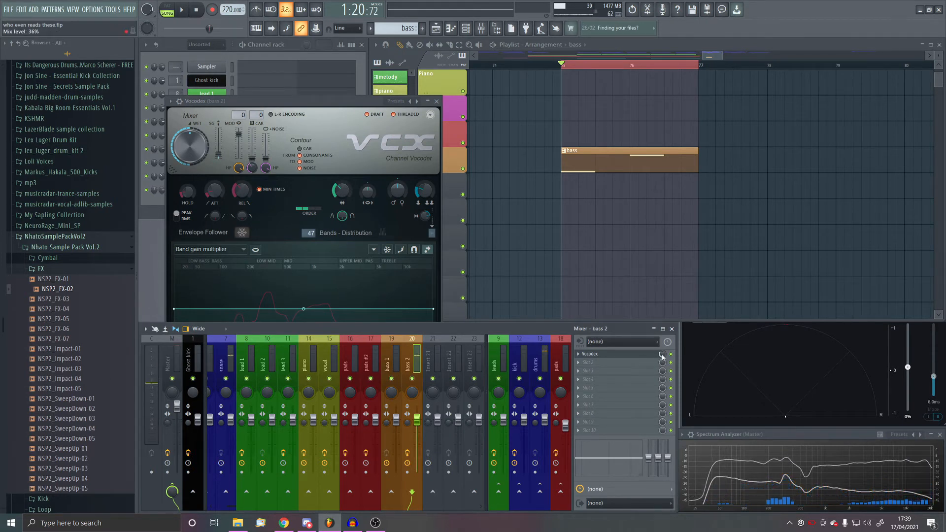
{"action": "left_click", "coordinate": [182, 10]}
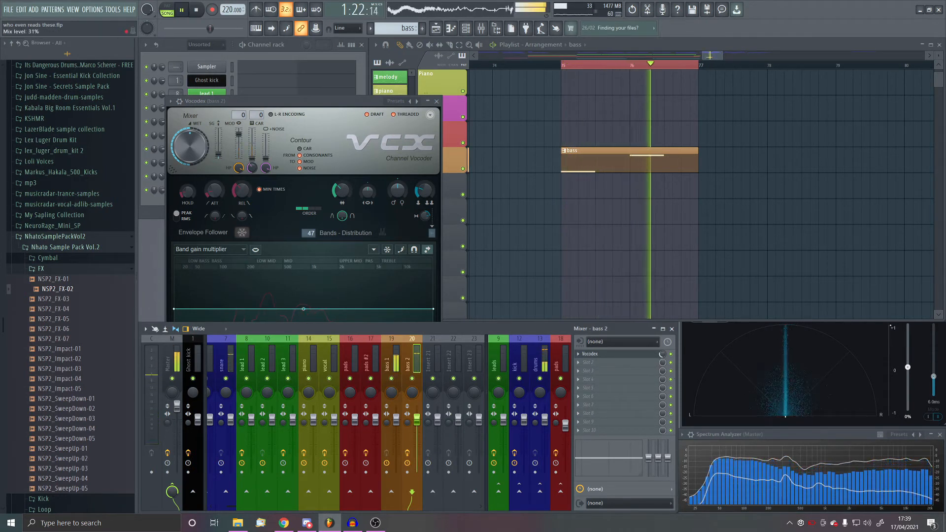
{"action": "left_click", "coordinate": [437, 101]}
{"action": "key", "text": "space"}
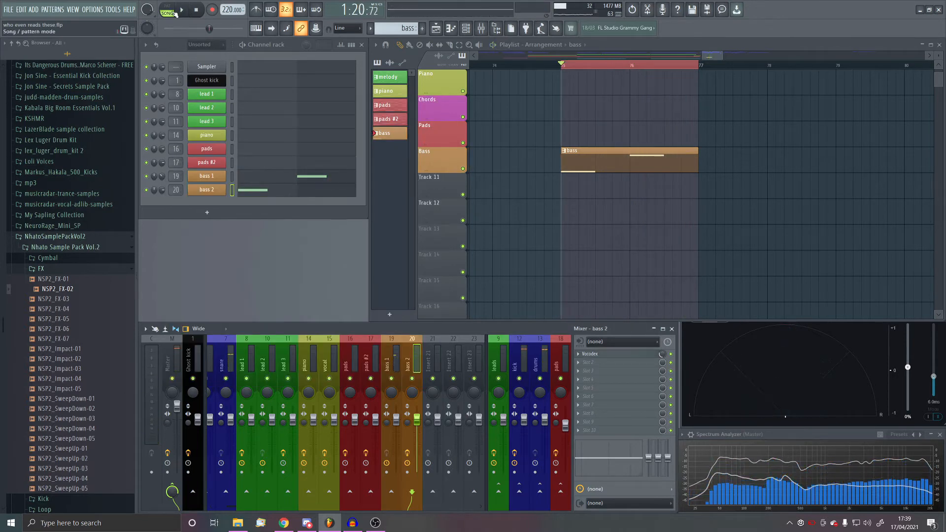
- Play back the bass pattern briefly, and load OTT into the second effect slot of the bass 2 mixer track
{"action": "key", "text": "space"}
{"action": "key", "text": "space"}
{"action": "left_click", "coordinate": [602, 365]}
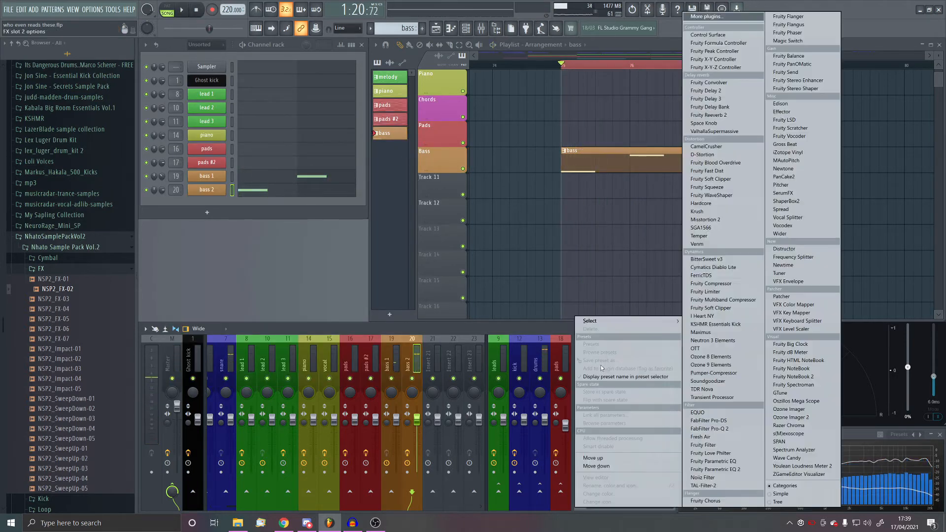
{"action": "left_click", "coordinate": [728, 471]}
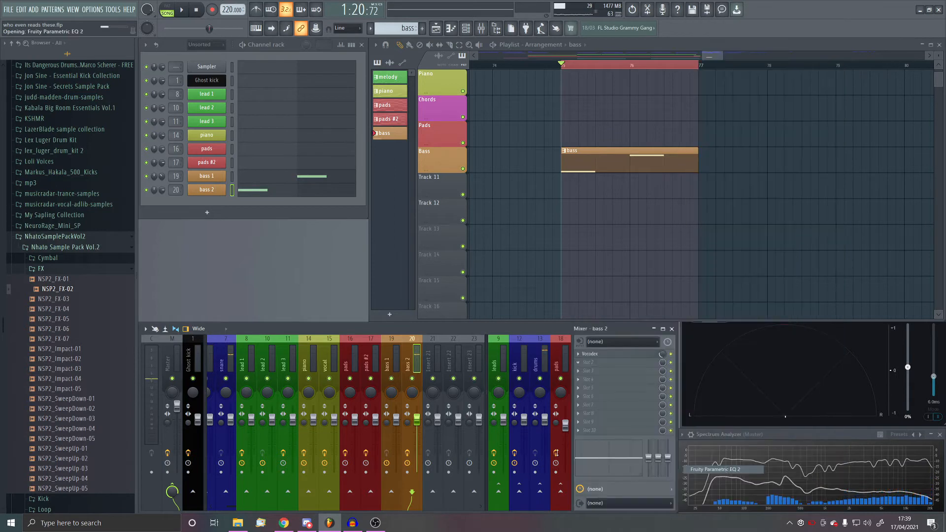
{"action": "left_click", "coordinate": [601, 366]}
{"action": "mouse_move", "coordinate": [598, 311]}
{"action": "left_click", "coordinate": [710, 349]}
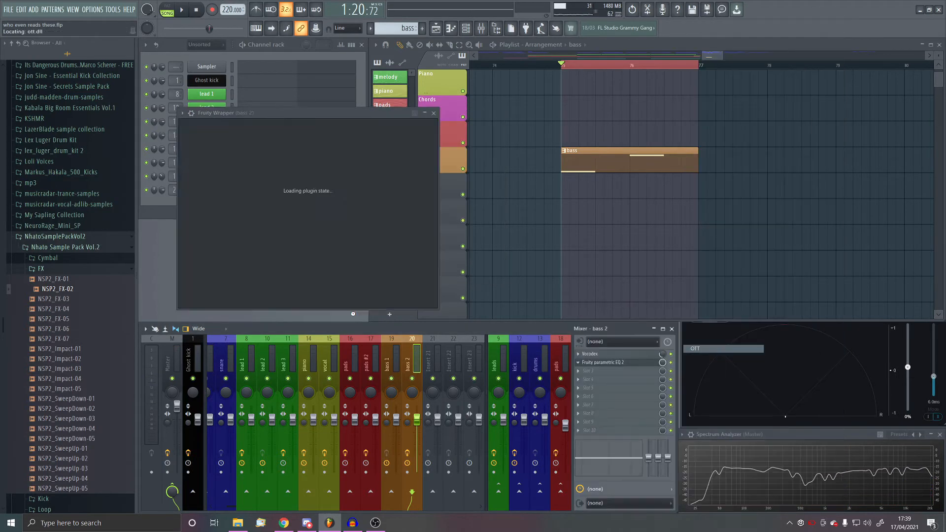
- Lower OTT's depth on the bass 2 mixer track while auditioning the bass pattern
{"action": "left_click", "coordinate": [183, 10]}
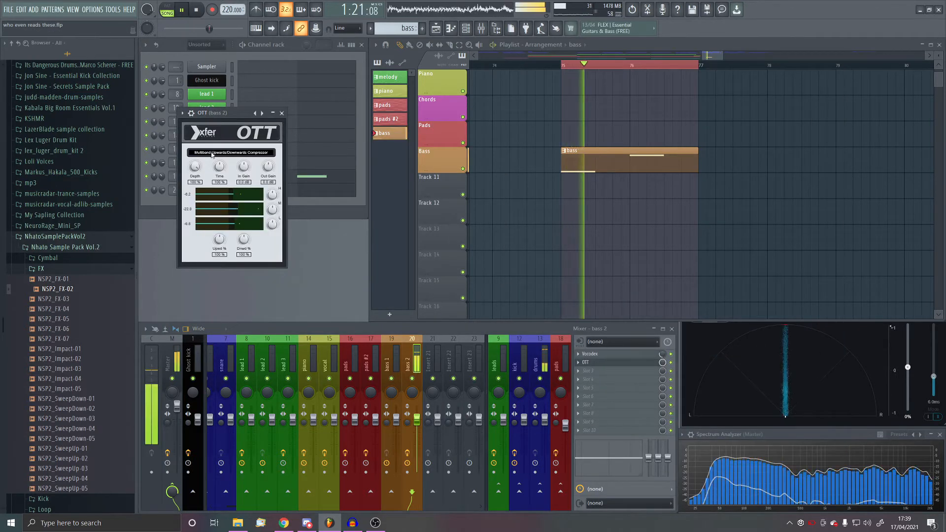
{"action": "left_click_drag", "start_coordinate": [196, 166], "coordinate": [192, 205]}
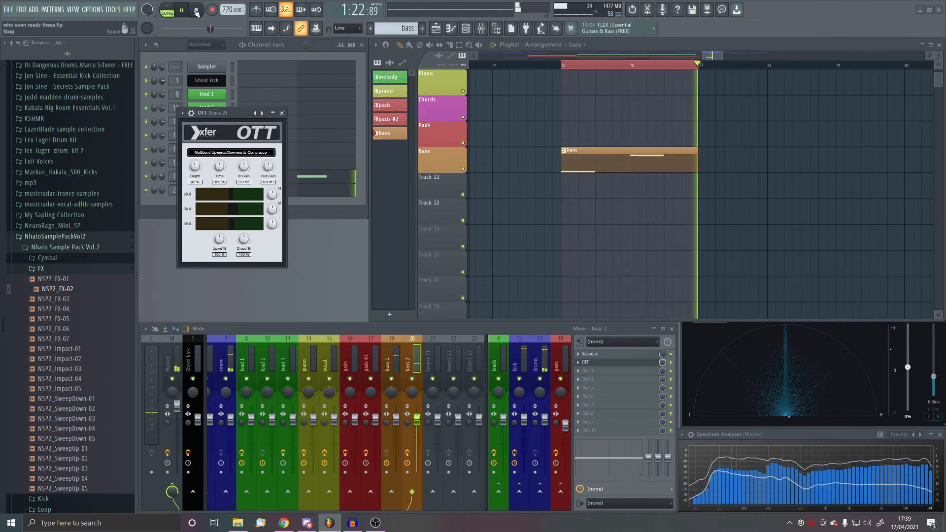
{"action": "key", "text": "space"}
{"action": "left_click", "coordinate": [271, 115]}
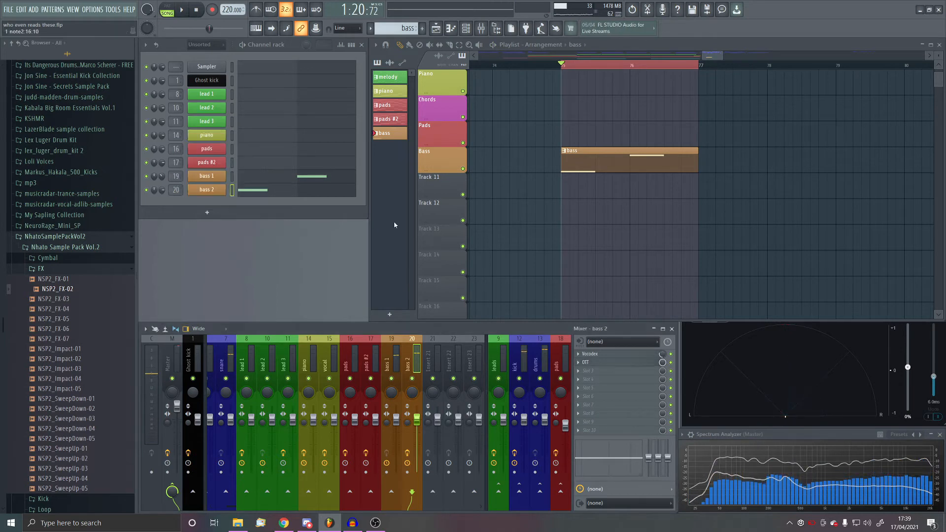
- Add Fruity Parametric EQ 2 between Vocodex and OTT on bass 2, and boost the high mids with band 5 during playback
{"action": "left_click", "coordinate": [595, 374]}
{"action": "mouse_move", "coordinate": [592, 321]}
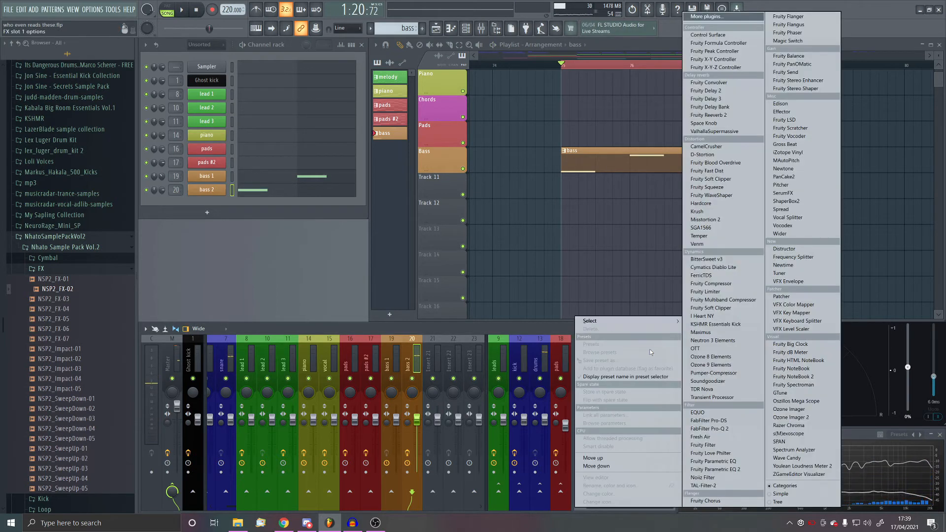
{"action": "left_click", "coordinate": [733, 470]}
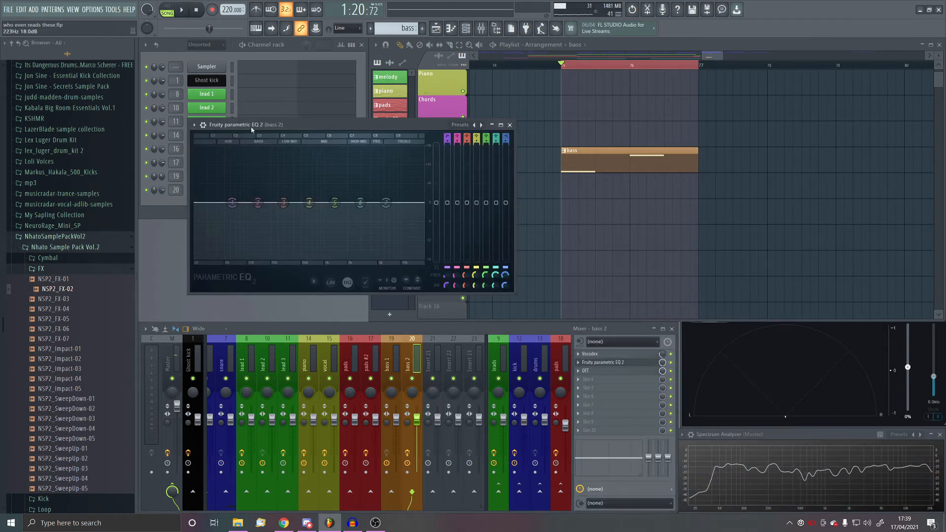
{"action": "left_click", "coordinate": [182, 11]}
{"action": "left_click_drag", "start_coordinate": [385, 202], "coordinate": [341, 188]}
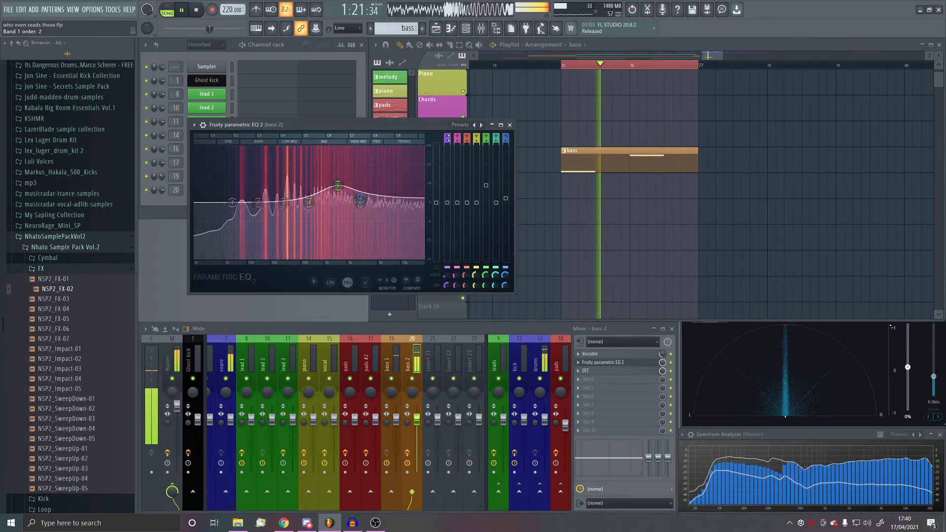
{"action": "key", "text": "space"}
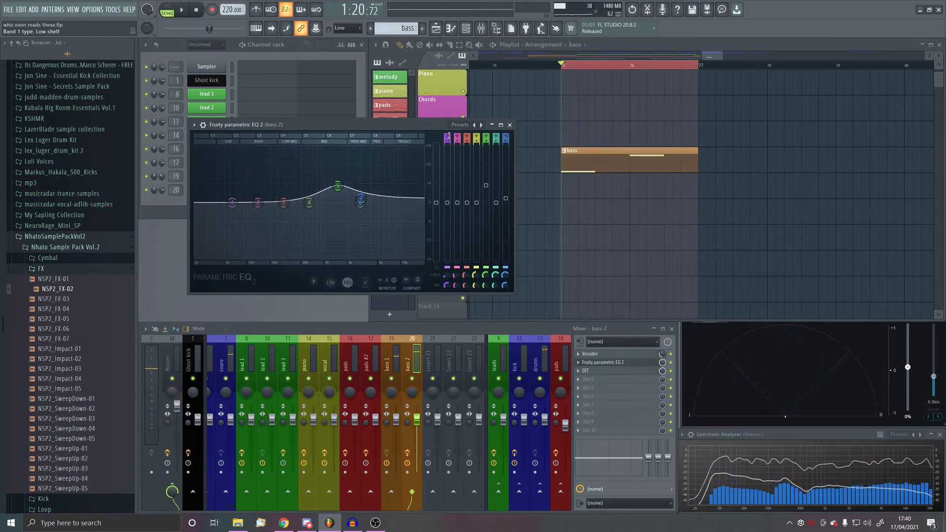
- Make band 1 of bass 2's equalizer a high-pass filter and shift its cutoff slightly higher
{"action": "scroll", "coordinate": [449, 135], "scroll_direction": "down", "scroll_amount": 2}
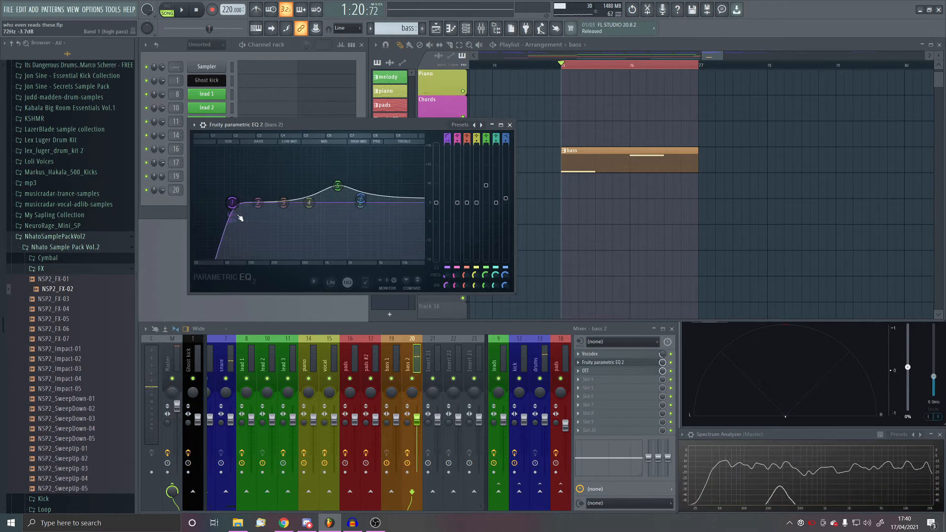
{"action": "left_click_drag", "start_coordinate": [232, 203], "coordinate": [245, 203]}
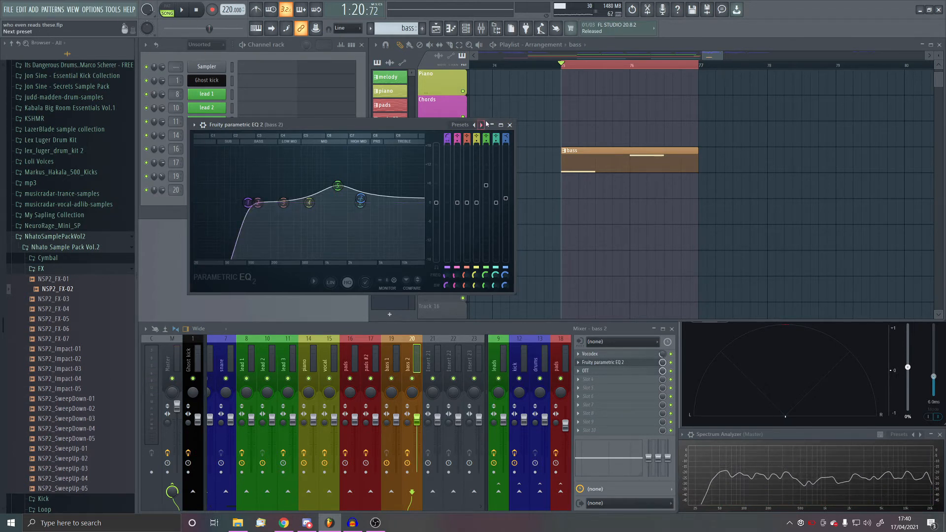
{"action": "left_click", "coordinate": [510, 125]}
- Load Fruity Parametric EQ 2 on the bass 1 mixer track, high-pass the low end with band 1, and audition it
{"action": "left_click", "coordinate": [394, 351]}
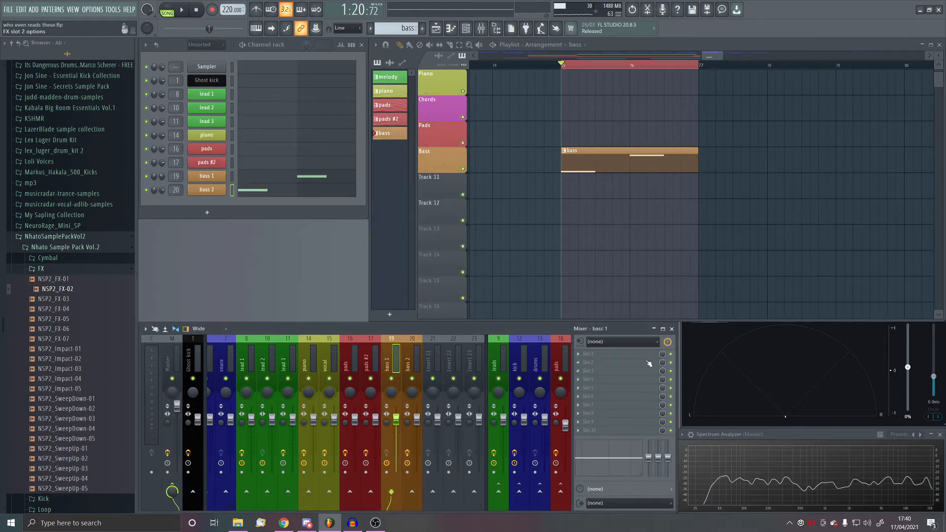
{"action": "left_click", "coordinate": [616, 380]}
{"action": "left_click", "coordinate": [732, 469]}
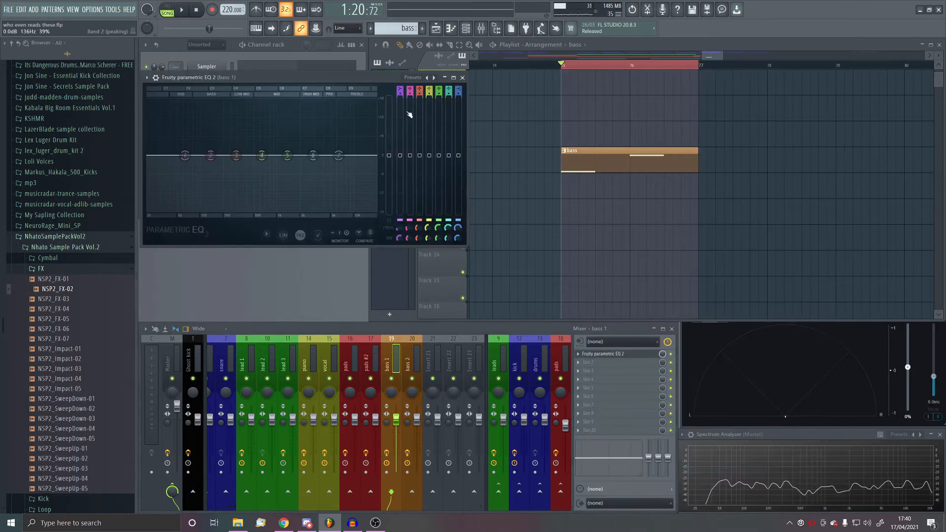
{"action": "left_click_drag", "start_coordinate": [400, 91], "coordinate": [400, 103]}
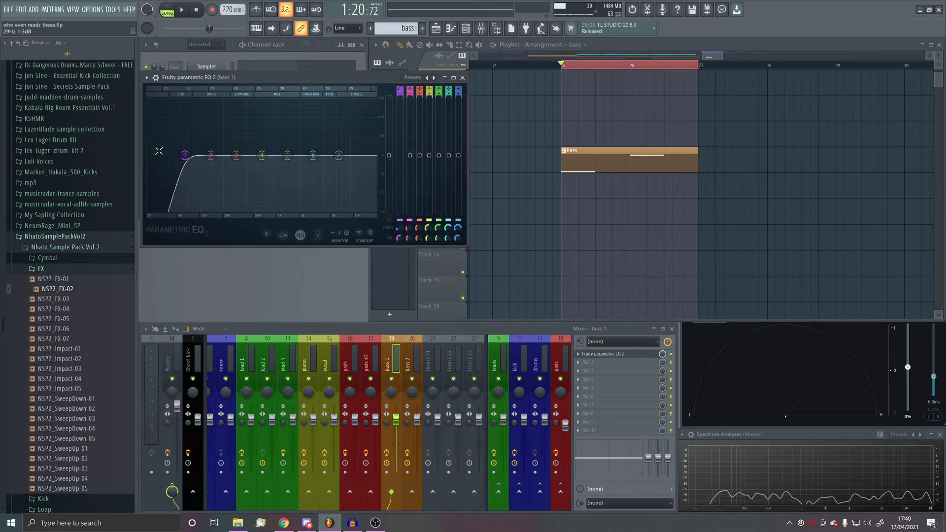
{"action": "left_click_drag", "start_coordinate": [185, 155], "coordinate": [200, 156]}
{"action": "key", "text": "space"}
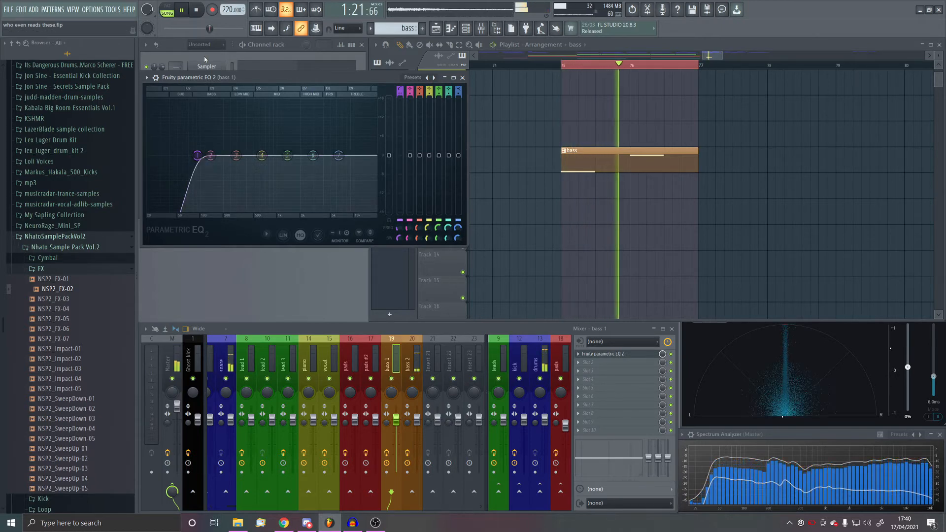
{"action": "left_click", "coordinate": [196, 10]}
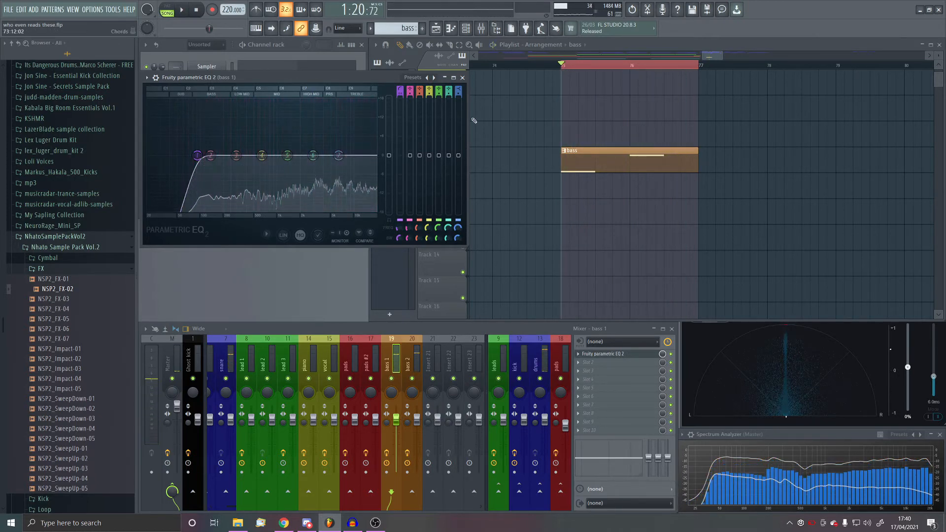
{"action": "left_click", "coordinate": [463, 78]}
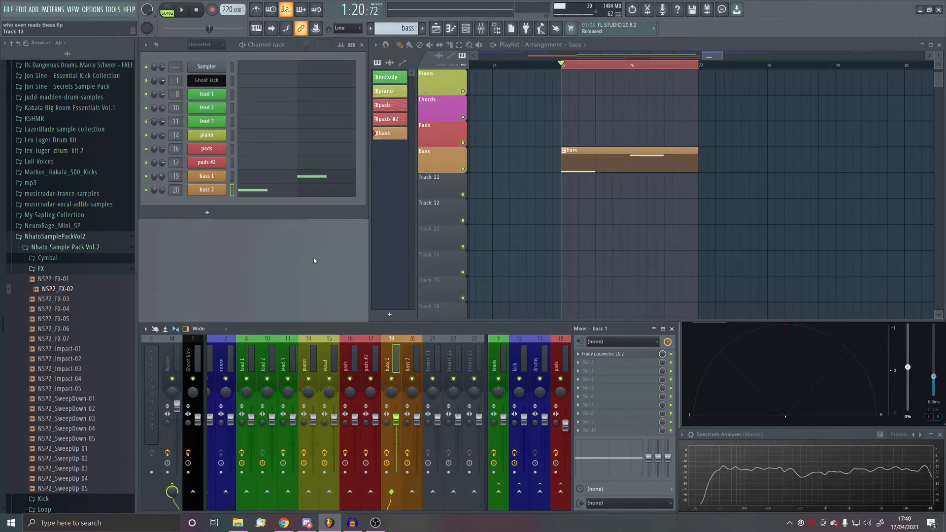
- Add a new Serum channel below bass 2 and play back the bass pattern with it
{"action": "left_click", "coordinate": [207, 212]}
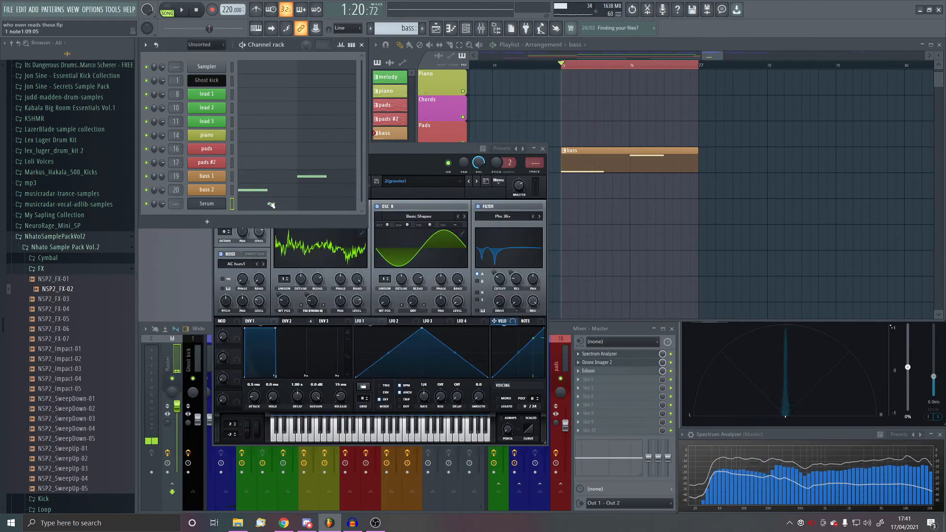
{"action": "left_click", "coordinate": [183, 10]}
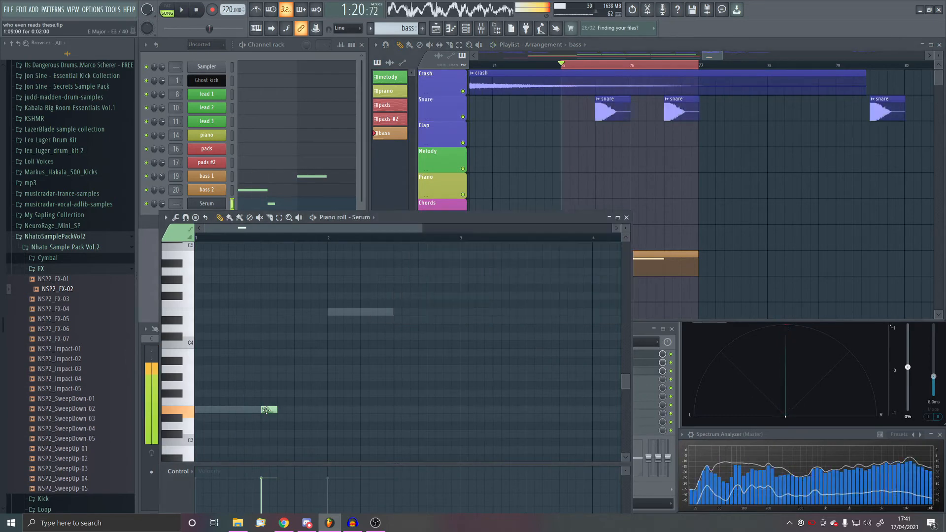
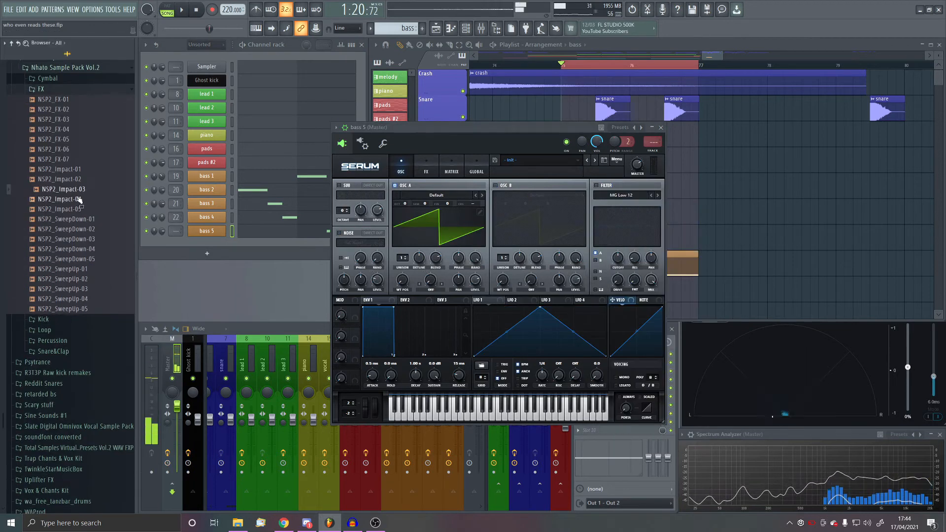
- Use NSP2_Impact-01 with warp in bass 5's oscillator A, and enable oscillator B on Basic Shapes with FM from A
{"action": "left_click", "coordinate": [431, 290]}
{"action": "left_click", "coordinate": [435, 360]}
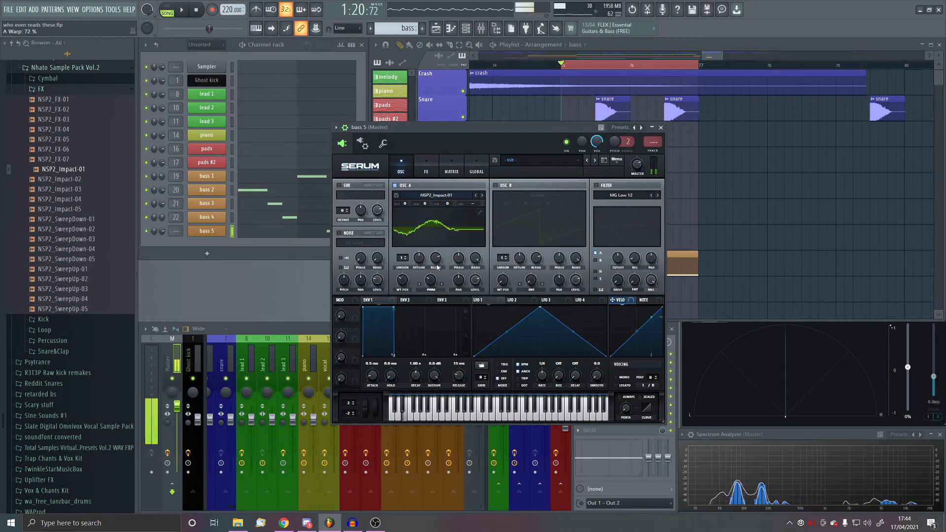
{"action": "left_click", "coordinate": [496, 186]}
{"action": "left_click", "coordinate": [537, 195]}
{"action": "left_click_drag", "start_coordinate": [503, 280], "coordinate": [531, 262]}
{"action": "left_click", "coordinate": [532, 289]}
{"action": "left_click", "coordinate": [536, 456]}
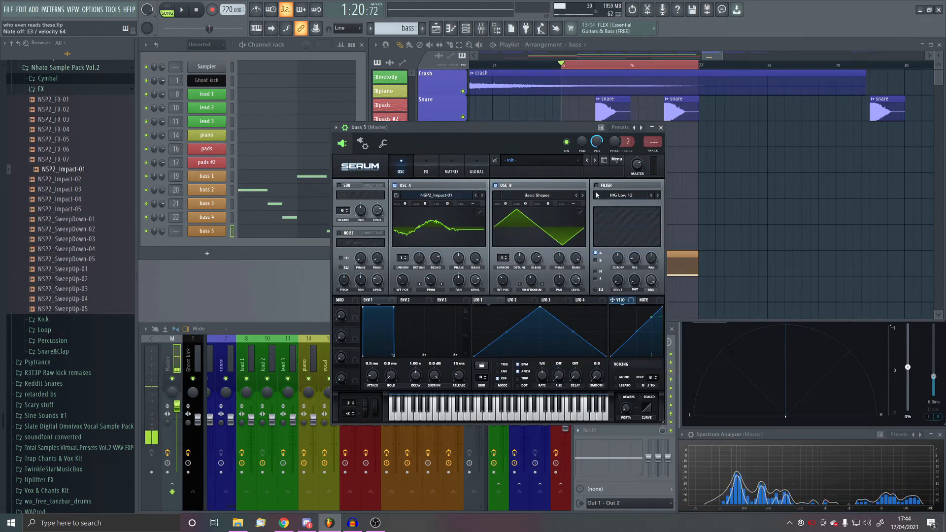
- Enable an HP 12 filter on both oscillators of bass 5 and modulate the filter from LFO 1
{"action": "left_click", "coordinate": [596, 186]}
{"action": "left_click", "coordinate": [621, 196]}
{"action": "mouse_move", "coordinate": [616, 213]}
{"action": "left_click", "coordinate": [672, 302]}
{"action": "left_click", "coordinate": [596, 260]}
{"action": "left_click_drag", "start_coordinate": [481, 300], "coordinate": [635, 283]}
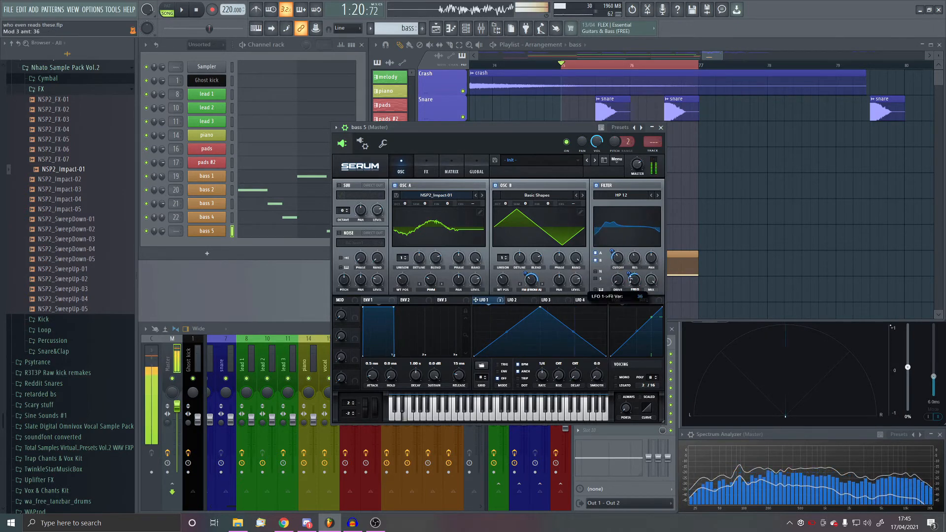
- Add Diode 2 distortion ahead of Hyper/Dimension in bass 5, modulate the drive and hyper mix with LFO 1, and adjust hyper detune
{"action": "left_click", "coordinate": [426, 167]}
{"action": "left_click", "coordinate": [342, 198]}
{"action": "left_click_drag", "start_coordinate": [481, 300], "coordinate": [571, 196]}
{"action": "left_click", "coordinate": [342, 187]}
{"action": "left_click_drag", "start_coordinate": [365, 186], "coordinate": [366, 197]}
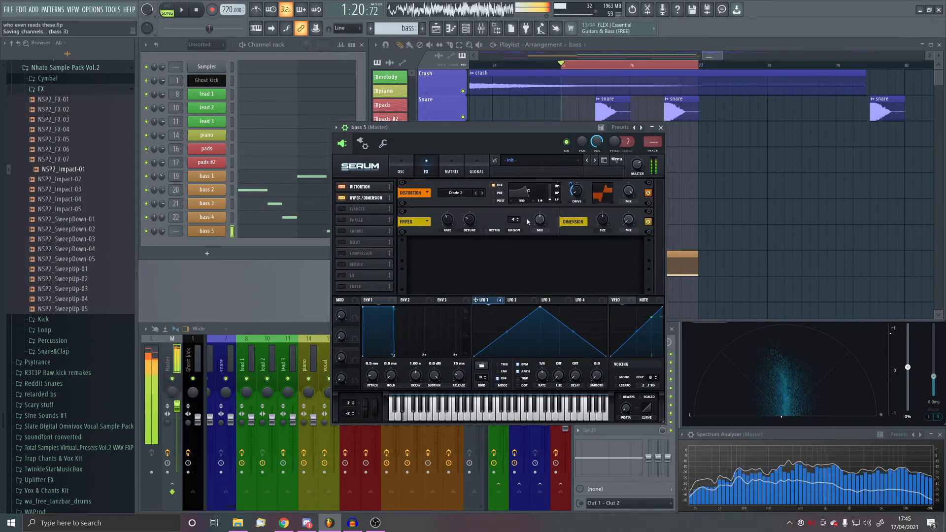
{"action": "left_click_drag", "start_coordinate": [481, 300], "coordinate": [534, 223]}
{"action": "left_click_drag", "start_coordinate": [470, 220], "coordinate": [480, 206]}
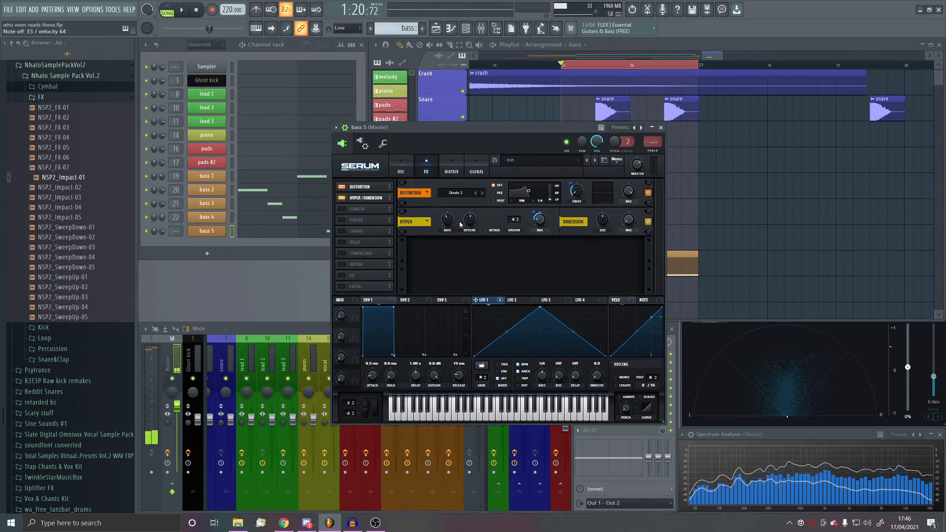
- Move the peak of bass 5's LFO 1 shape earlier and audition it in playback
{"action": "left_click", "coordinate": [304, 256]}
{"action": "key", "text": "space"}
{"action": "left_click_drag", "start_coordinate": [540, 307], "coordinate": [504, 308]}
{"action": "left_click", "coordinate": [660, 128]}
{"action": "key", "text": "space"}
- Route bass 5 to mixer track 23 and audition it with its Serum effects showing
{"action": "left_click", "coordinate": [207, 231]}
{"action": "left_click", "coordinate": [474, 443]}
{"action": "key", "text": "ctrl+l"}
{"action": "left_click", "coordinate": [426, 167]}
{"action": "key", "text": "space"}
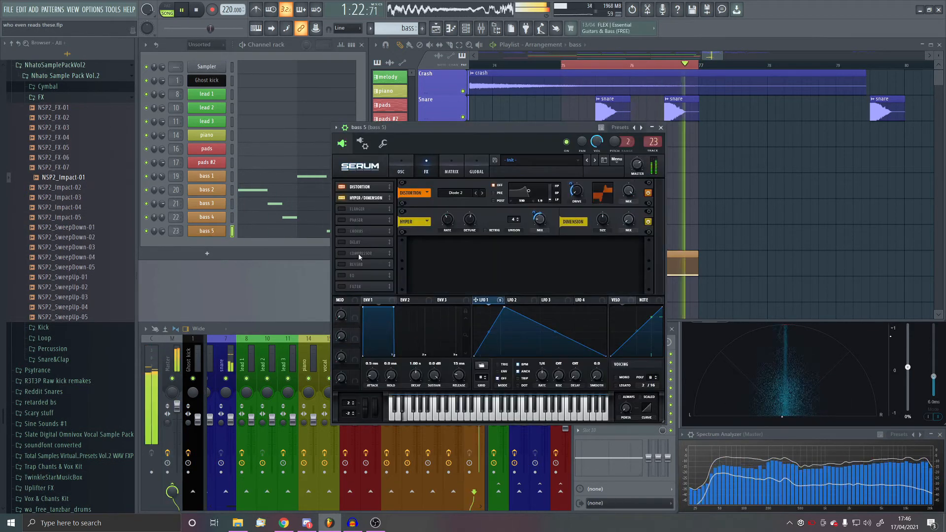
- Enable the compressor in bass 5's Serum effects and add Fruity Parametric EQ 2 to its mixer track
{"action": "left_click", "coordinate": [342, 253]}
{"action": "left_click", "coordinate": [660, 128]}
{"action": "left_click", "coordinate": [578, 354]}
{"action": "right_click", "coordinate": [185, 155]}
{"action": "left_click", "coordinate": [462, 77]}
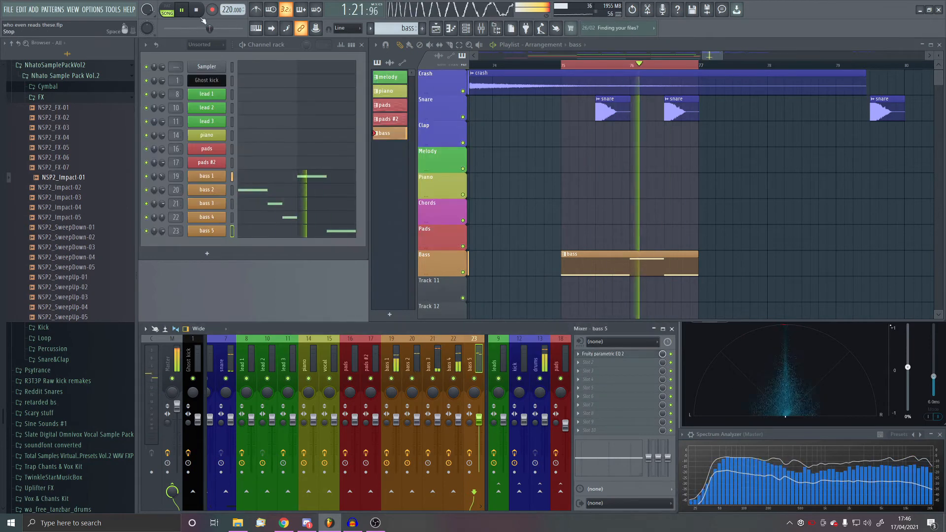
- Check the bass 1 channel and play back the bass pattern from bar 75
{"action": "left_click", "coordinate": [206, 176]}
{"action": "left_click", "coordinate": [544, 129]}
{"action": "key", "text": "space"}
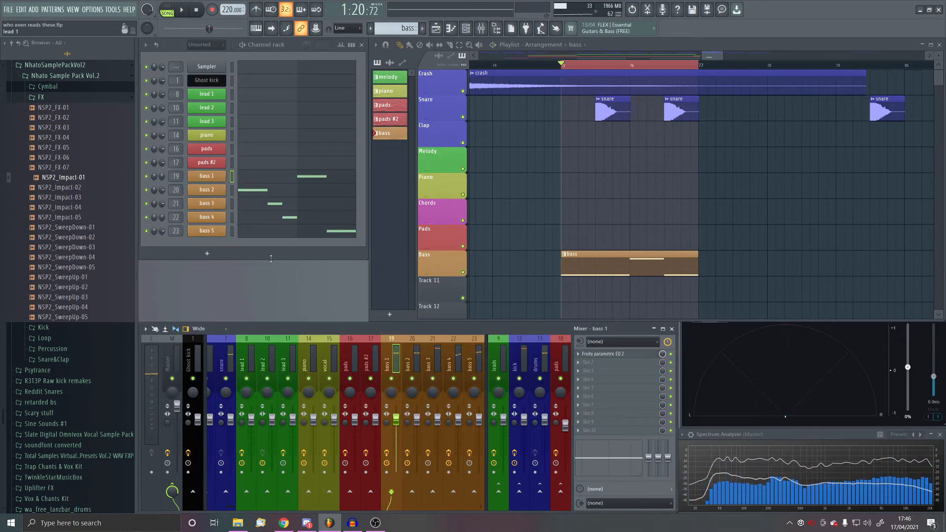
{"action": "left_click", "coordinate": [186, 11]}
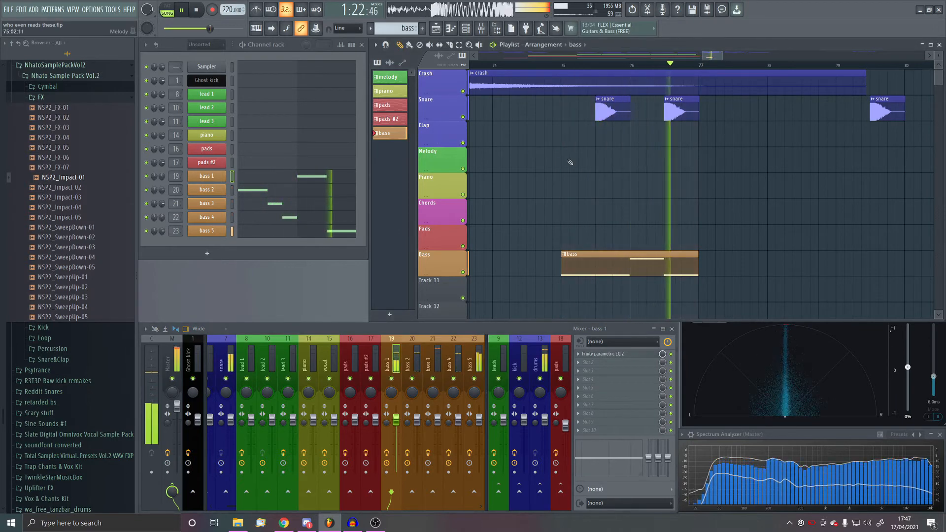
{"action": "key", "text": "space"}
- Place copies of the bass pattern clip at bars 83 and 79 on the Bass track
{"action": "scroll", "coordinate": [631, 160], "scroll_direction": "down", "scroll_amount": 6}
{"action": "scroll", "coordinate": [632, 162], "scroll_direction": "up", "scroll_amount": 1}
{"action": "scroll", "coordinate": [724, 182], "scroll_direction": "down", "scroll_amount": 2}
{"action": "scroll", "coordinate": [724, 182], "scroll_direction": "up", "scroll_amount": 2}
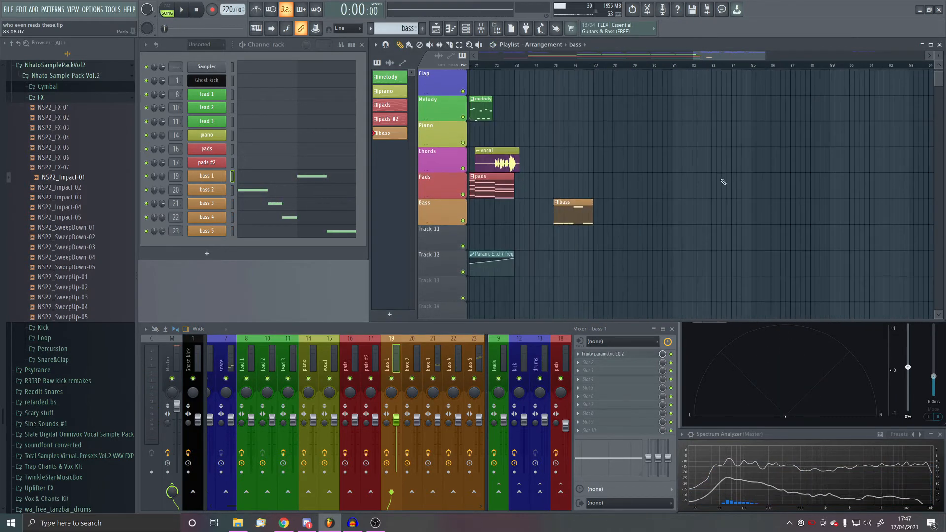
{"action": "scroll", "coordinate": [650, 190], "scroll_direction": "up", "scroll_amount": 4}
{"action": "scroll", "coordinate": [586, 276], "scroll_direction": "down", "scroll_amount": 1}
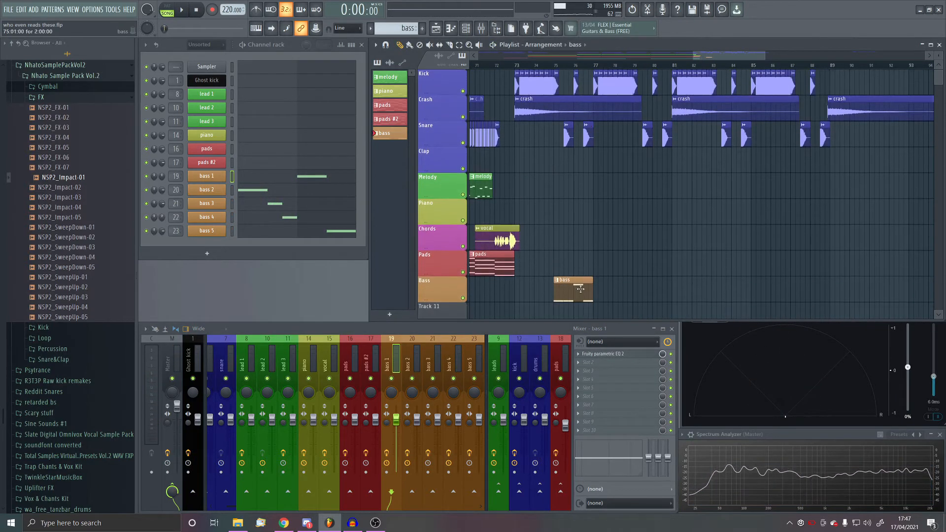
{"action": "left_click", "coordinate": [735, 295]}
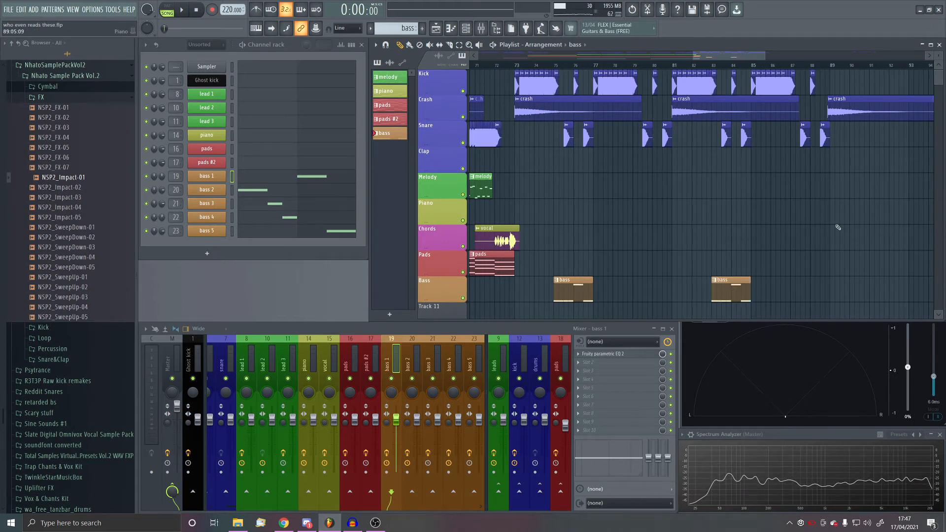
{"action": "left_click_drag", "start_coordinate": [707, 302], "coordinate": [653, 310]}
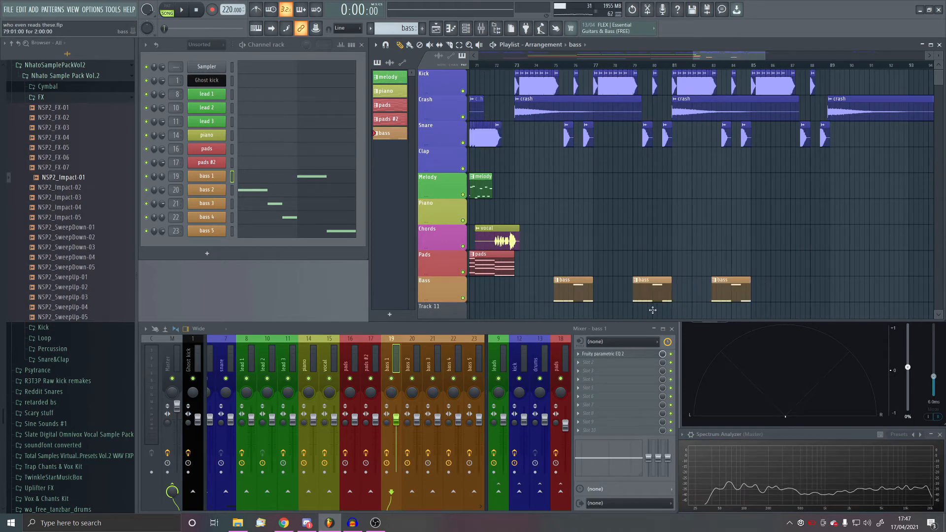
- Make the bass clip at bar 79 unique and delete the notes copied into its pattern
{"action": "left_click", "coordinate": [636, 286]}
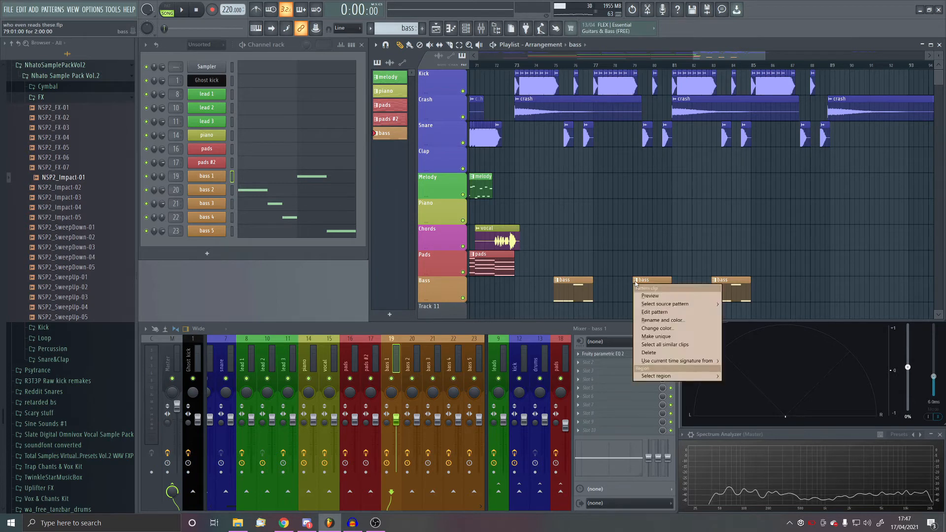
{"action": "left_click", "coordinate": [643, 295]}
{"action": "scroll", "coordinate": [283, 356], "scroll_direction": "down", "scroll_amount": 2}
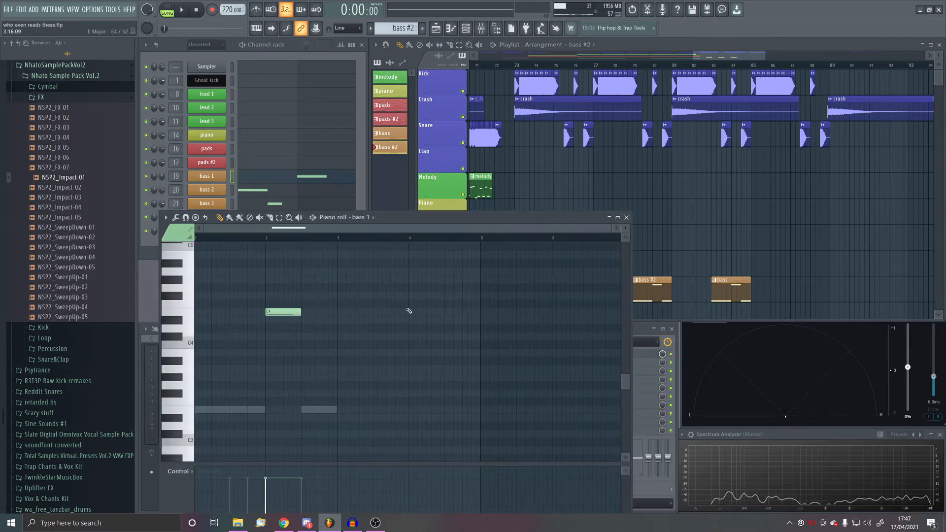
{"action": "left_click", "coordinate": [281, 45]}
{"action": "left_click", "coordinate": [291, 217]}
{"action": "right_click", "coordinate": [257, 410]}
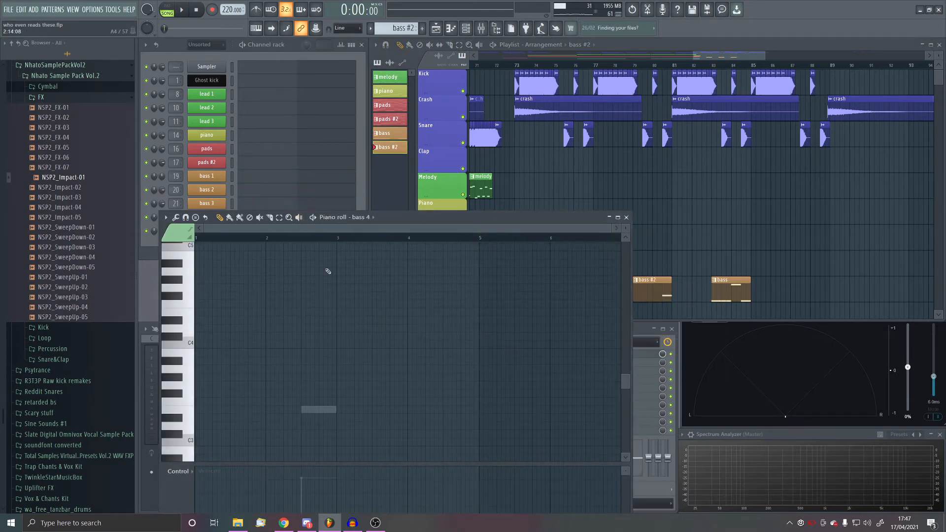
{"action": "left_click", "coordinate": [280, 45]}
{"action": "left_click", "coordinate": [291, 231]}
{"action": "right_click", "coordinate": [319, 409]}
- Place an E3 note for bass 2 followed by one for bass 4 in bass #2, and select bars 79 to 81
{"action": "left_click", "coordinate": [207, 409]}
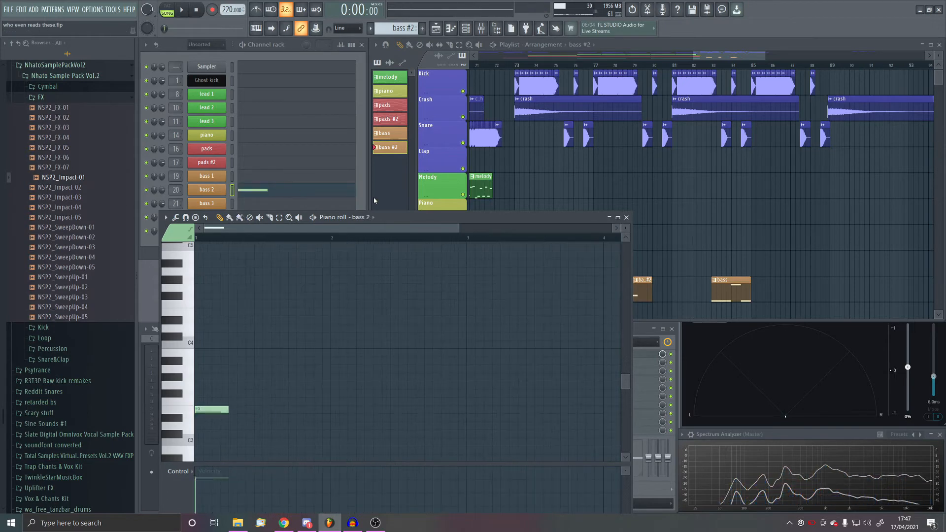
{"action": "left_click", "coordinate": [281, 45]}
{"action": "left_click", "coordinate": [290, 217]}
{"action": "left_click", "coordinate": [239, 409]}
{"action": "key", "text": "space"}
{"action": "left_click_drag", "start_coordinate": [572, 65], "coordinate": [733, 65]}
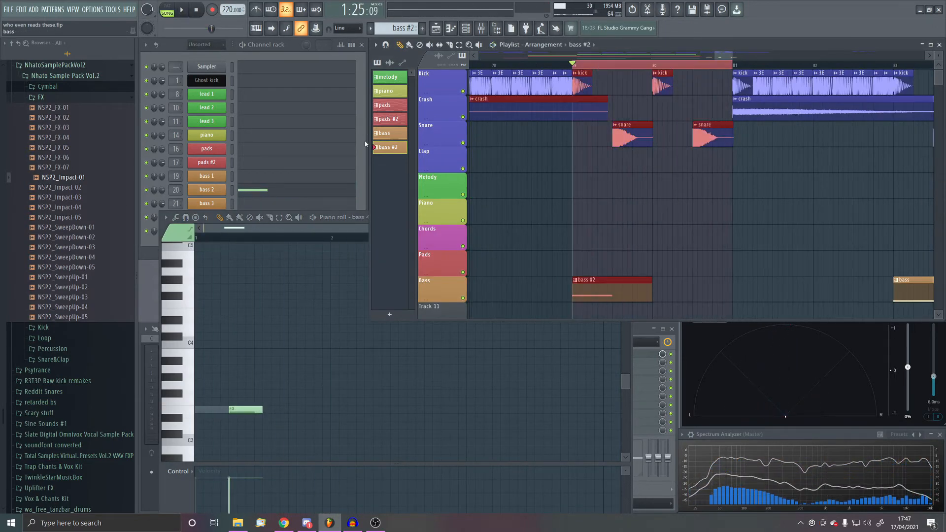
- Add a short E3 note for bass 1 after the bass 4 note, followed by a short E3 note for bass 5
{"action": "left_click", "coordinate": [270, 195]}
{"action": "left_click", "coordinate": [259, 181]}
{"action": "left_click", "coordinate": [266, 410]}
{"action": "left_click_drag", "start_coordinate": [295, 409], "coordinate": [280, 410]}
{"action": "left_click", "coordinate": [288, 199]}
{"action": "left_click", "coordinate": [291, 232]}
{"action": "left_click", "coordinate": [306, 203]}
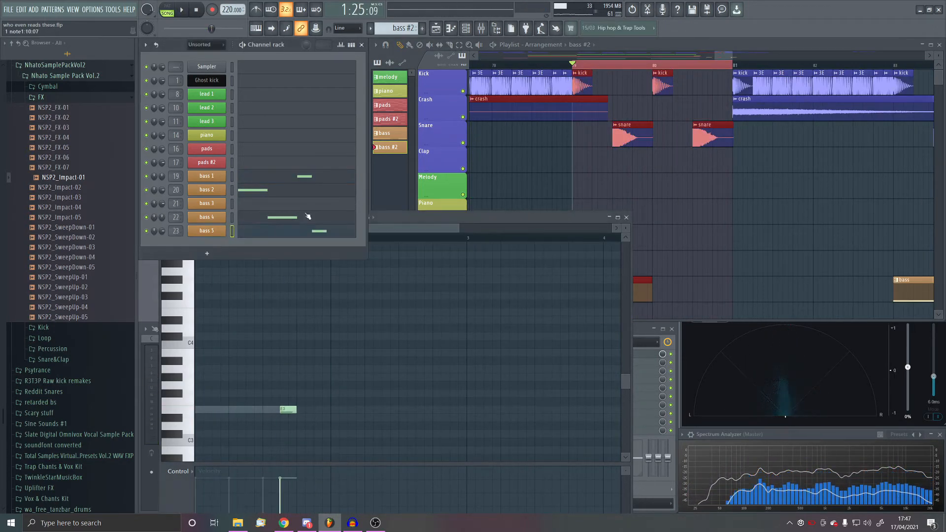
{"action": "left_click", "coordinate": [298, 410]}
{"action": "left_click", "coordinate": [363, 196]}
- Add a new Serum channel below bass 5, name it bass 6 and colour it orange
{"action": "left_click", "coordinate": [207, 267]}
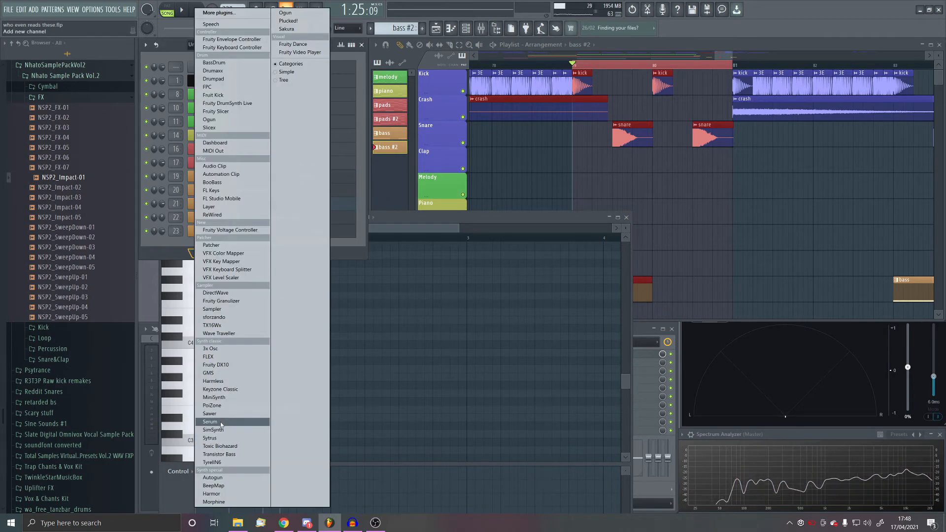
{"action": "left_click", "coordinate": [221, 422]}
{"action": "middle_click", "coordinate": [213, 246]}
{"action": "type", "text": "bass 6"}
{"action": "left_click", "coordinate": [301, 249]}
{"action": "left_click", "coordinate": [332, 397]}
{"action": "left_click", "coordinate": [456, 472]}
{"action": "key", "text": "Return"}
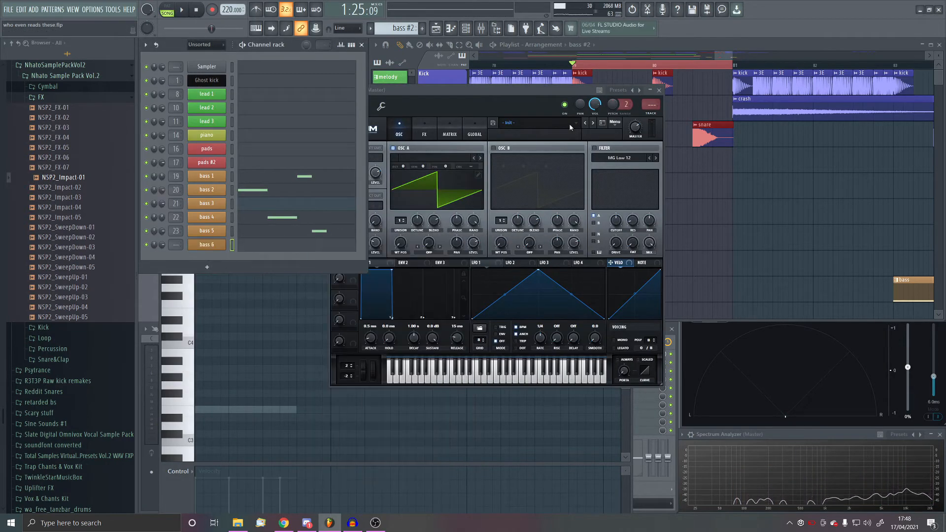
- Load a Serum preset with the Solid Phase 2 and Not Sure wavetables into bass 6
{"action": "left_click", "coordinate": [539, 123]}
{"action": "mouse_move", "coordinate": [537, 212]}
{"action": "mouse_move", "coordinate": [636, 221]}
{"action": "mouse_move", "coordinate": [708, 231]}
{"action": "left_click", "coordinate": [866, 270]}
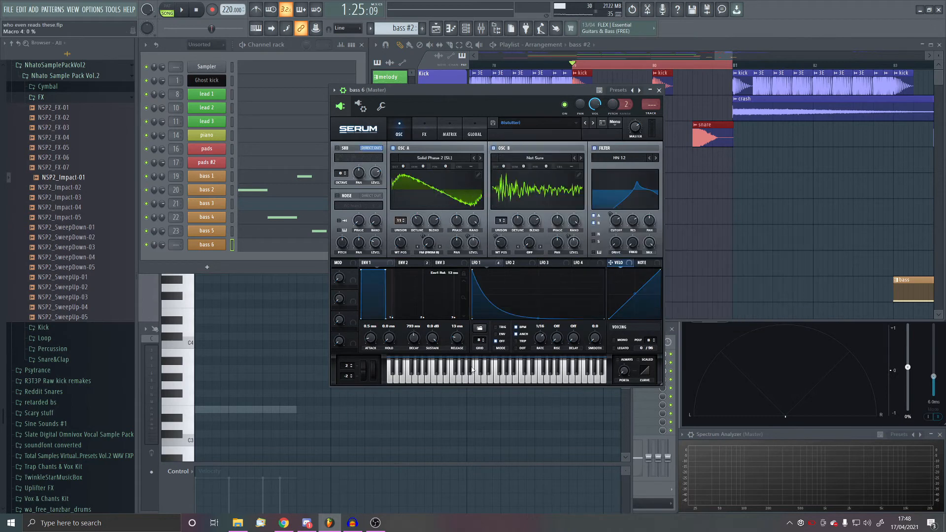
- Add SoftClip distortion ahead of Hyper/Dimension in bass 6, and modulate the drive and hyper mix with LFO 1
{"action": "left_click", "coordinate": [425, 129]}
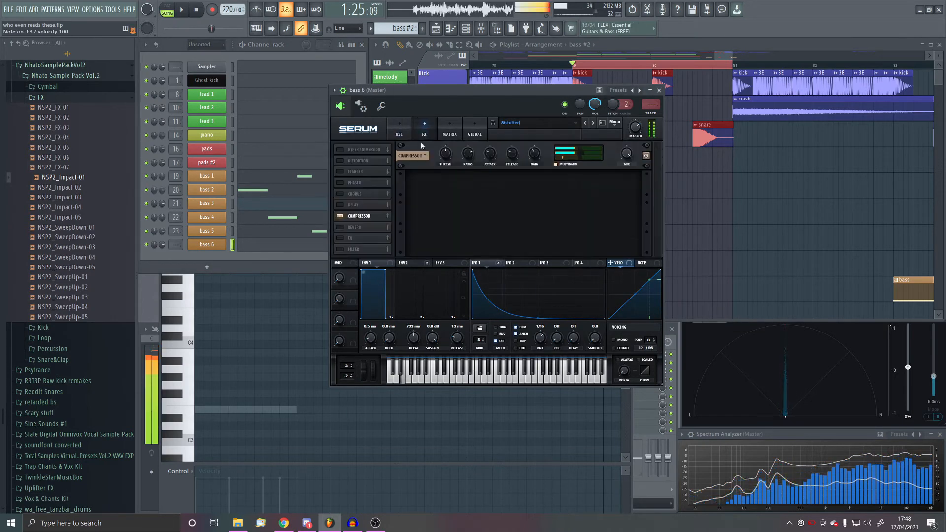
{"action": "left_click", "coordinate": [340, 150]}
{"action": "left_click_drag", "start_coordinate": [364, 149], "coordinate": [364, 162]}
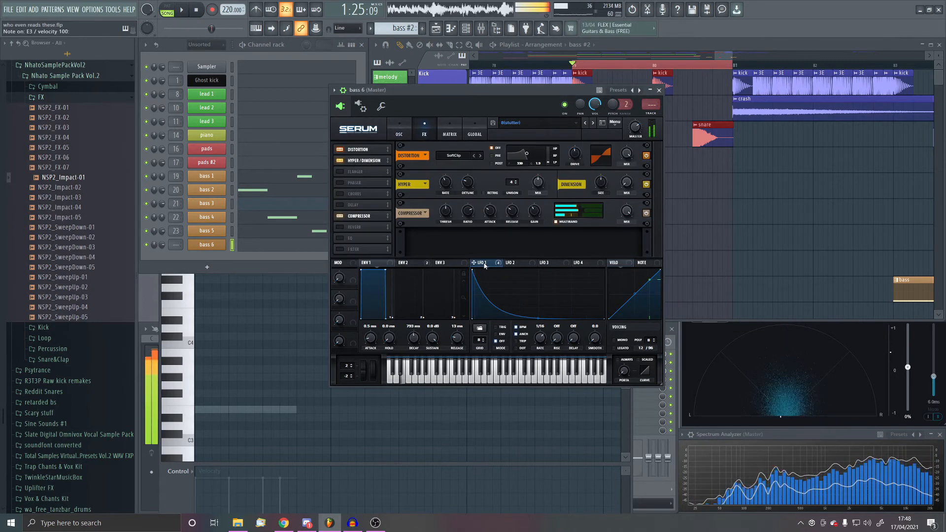
{"action": "left_click", "coordinate": [449, 130]}
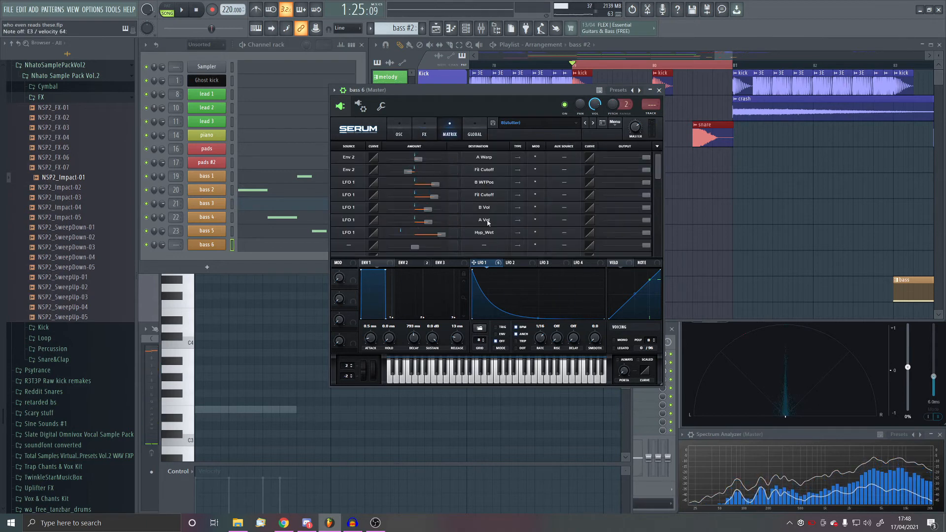
{"action": "left_click", "coordinate": [424, 130]}
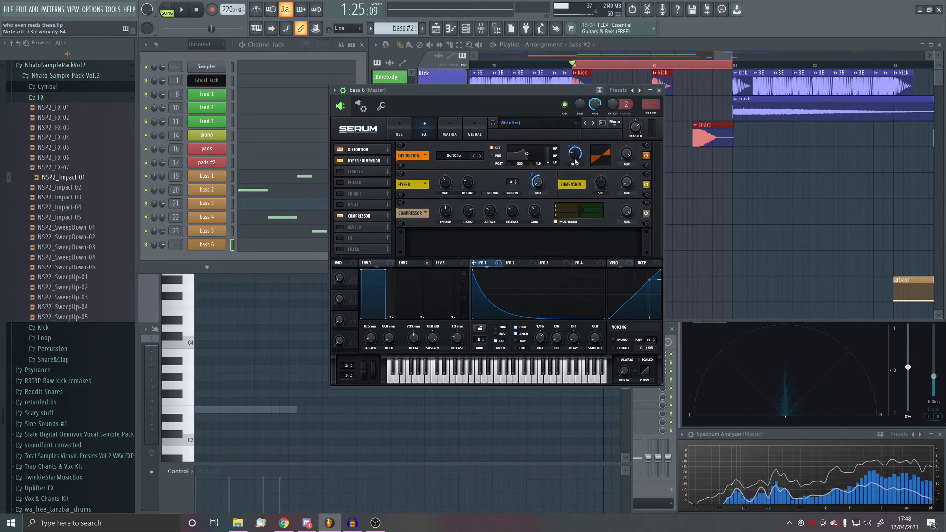
- Review bass 6's oscillator and effect settings and play back the song
{"action": "left_click", "coordinate": [405, 131]}
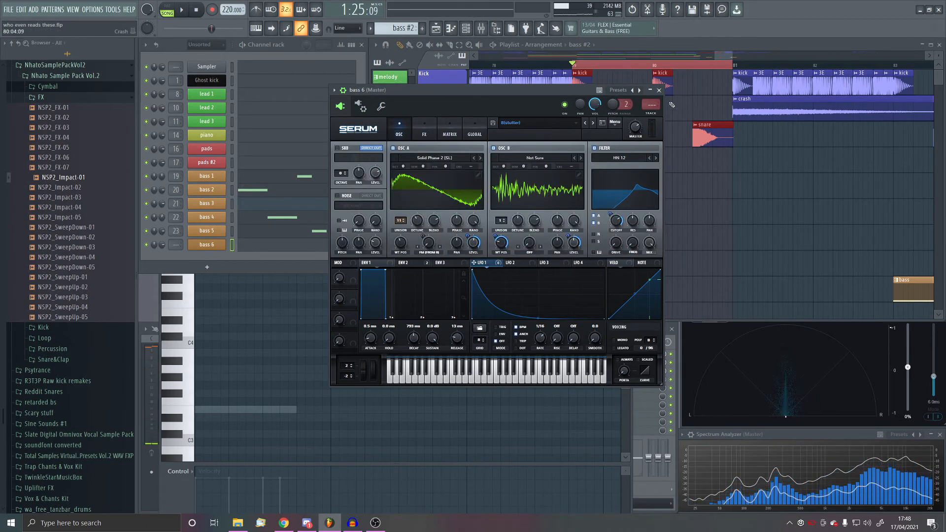
{"action": "left_click", "coordinate": [424, 131]}
{"action": "left_click", "coordinate": [659, 91]}
{"action": "key", "text": "space"}
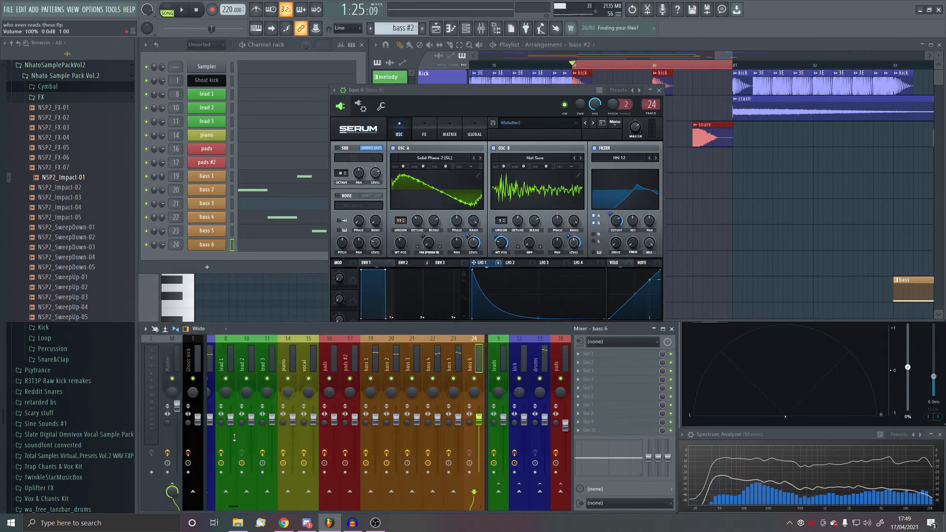
- Add a bass 3 note right after the bass 5 note in the bass #2 pattern
{"action": "left_click", "coordinate": [275, 204]}
{"action": "left_click", "coordinate": [275, 205]}
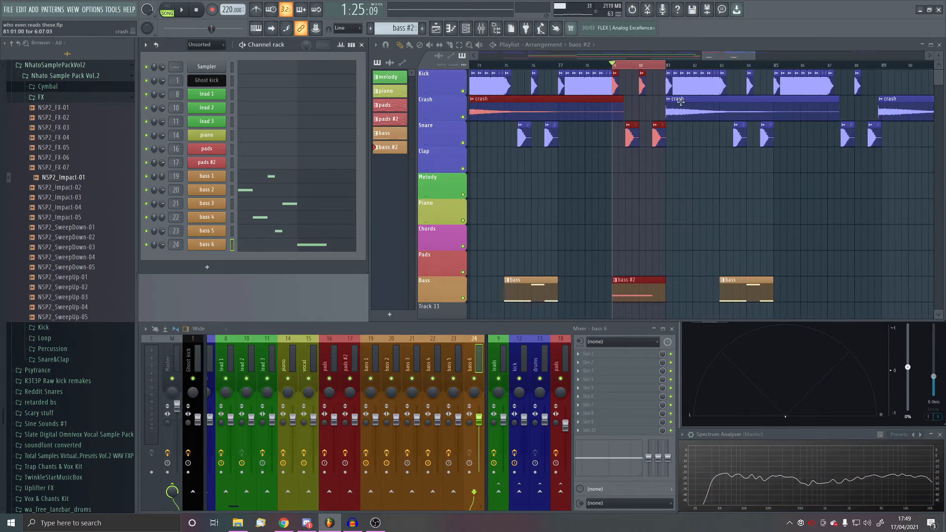
- Play back the bass #2 pattern over bars 79 to 81
{"action": "scroll", "coordinate": [681, 101], "scroll_direction": "up", "scroll_amount": 5}
{"action": "scroll", "coordinate": [735, 250], "scroll_direction": "down", "scroll_amount": 2}
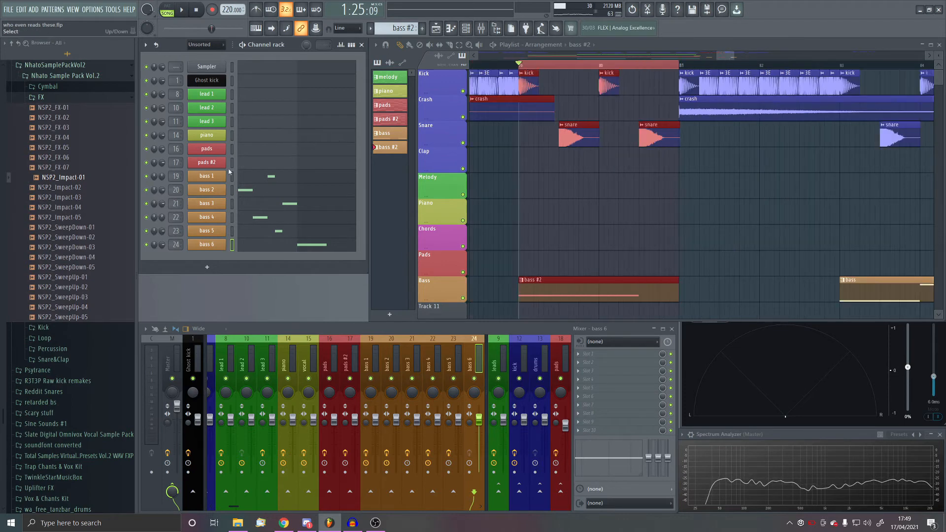
{"action": "scroll", "coordinate": [493, 195], "scroll_direction": "down", "scroll_amount": 3}
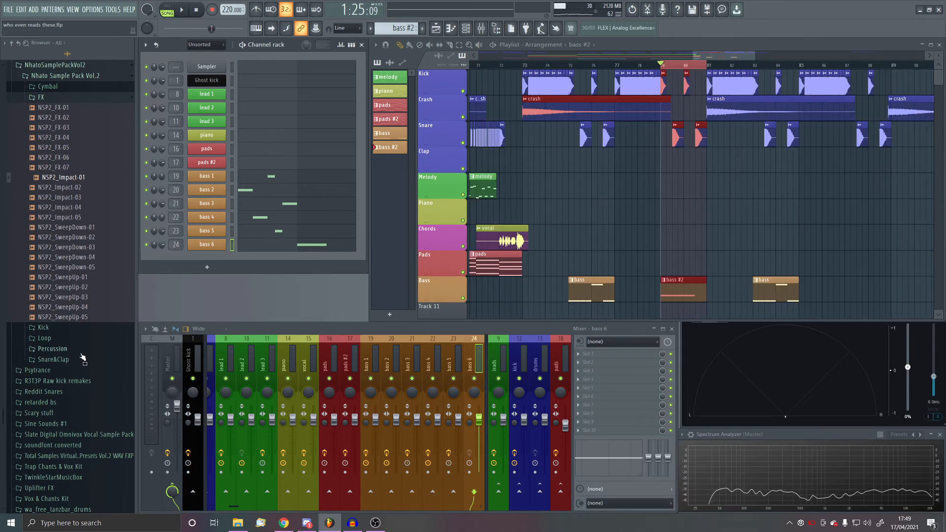
{"action": "scroll", "coordinate": [70, 389], "scroll_direction": "up", "scroll_amount": 8}
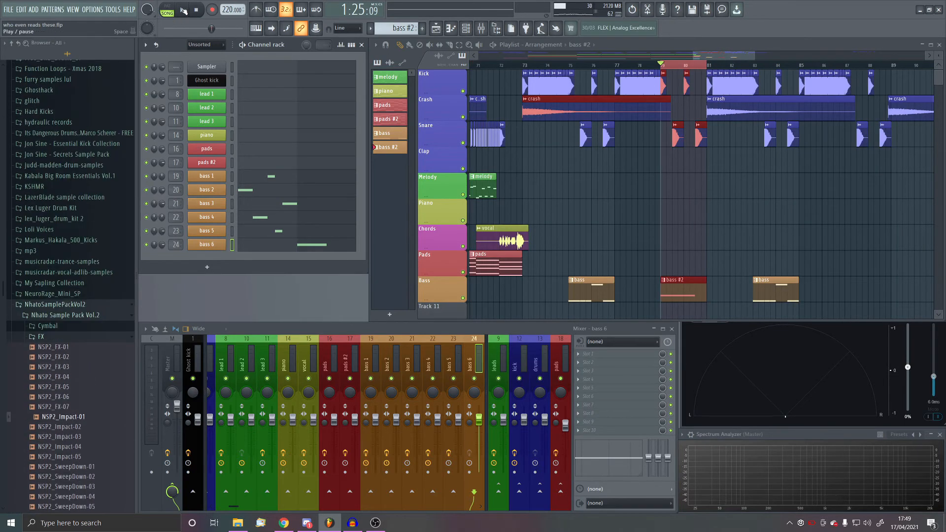
{"action": "left_click", "coordinate": [183, 10]}
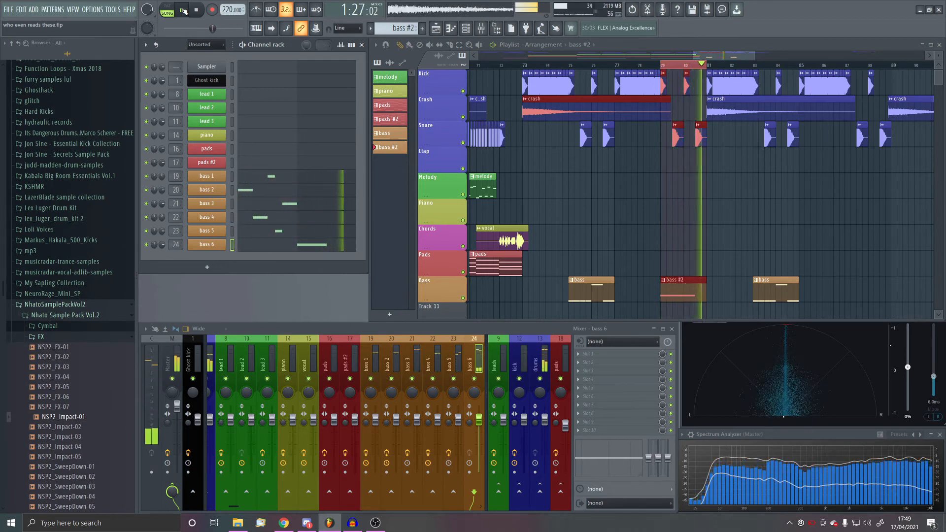
{"action": "left_click", "coordinate": [183, 10]}
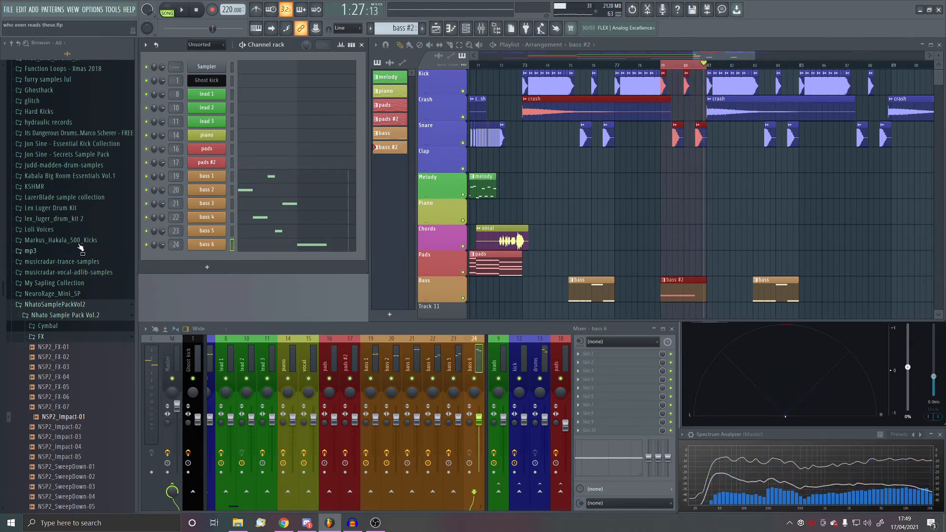
- Place the 45. Giggle sample on Track 11 halfway through bar 80 and rename its channel chant
{"action": "left_click", "coordinate": [58, 250]}
{"action": "left_click_drag", "start_coordinate": [42, 320], "coordinate": [695, 279]}
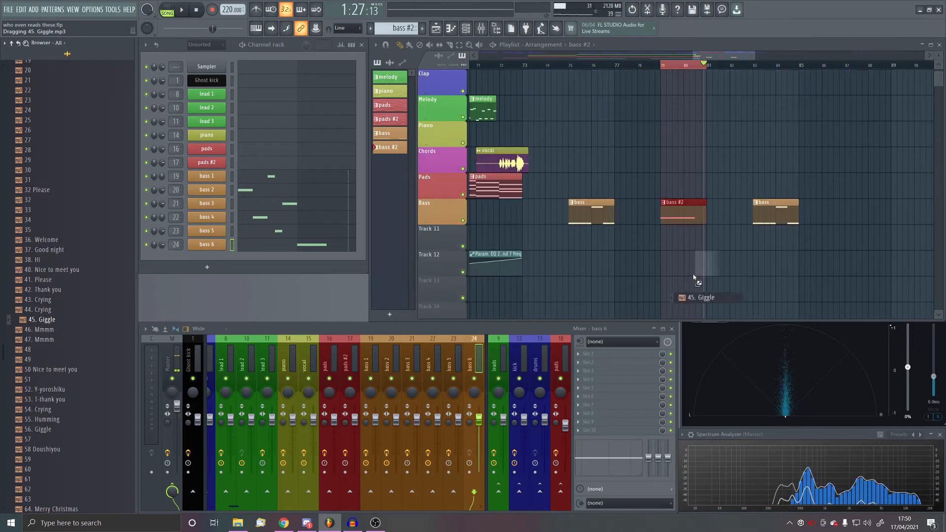
{"action": "key", "text": "space"}
{"action": "scroll", "coordinate": [707, 260], "scroll_direction": "up", "scroll_amount": 5}
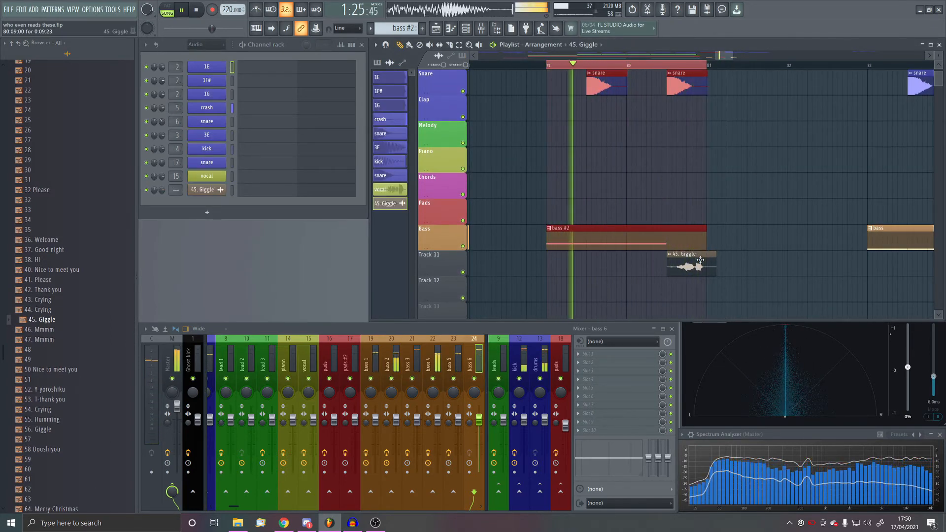
{"action": "key", "text": "space"}
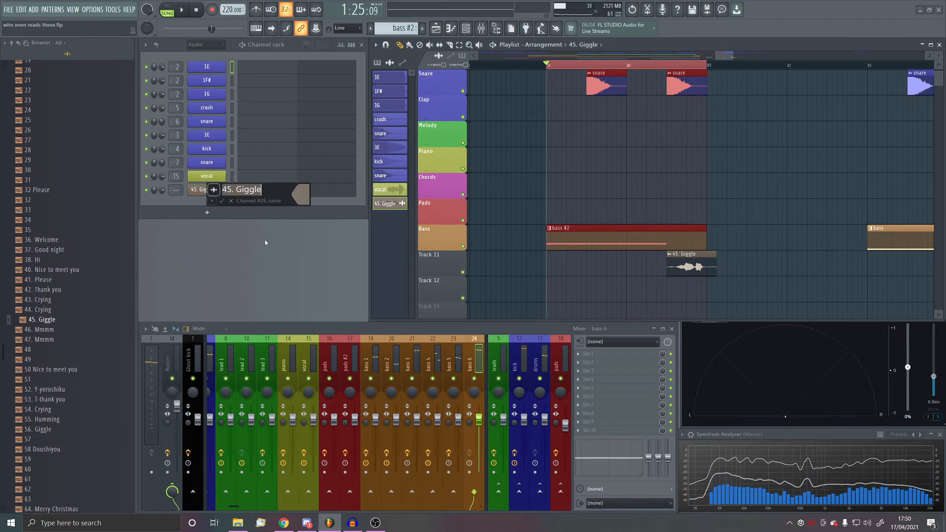
{"action": "type", "text": "chant"}
{"action": "key", "text": "Return"}
- Set band 1 of the chant's Fruity parametric EQ 2 to high pass and raise its cutoff frequency
{"action": "left_click_drag", "start_coordinate": [447, 138], "coordinate": [447, 148]}
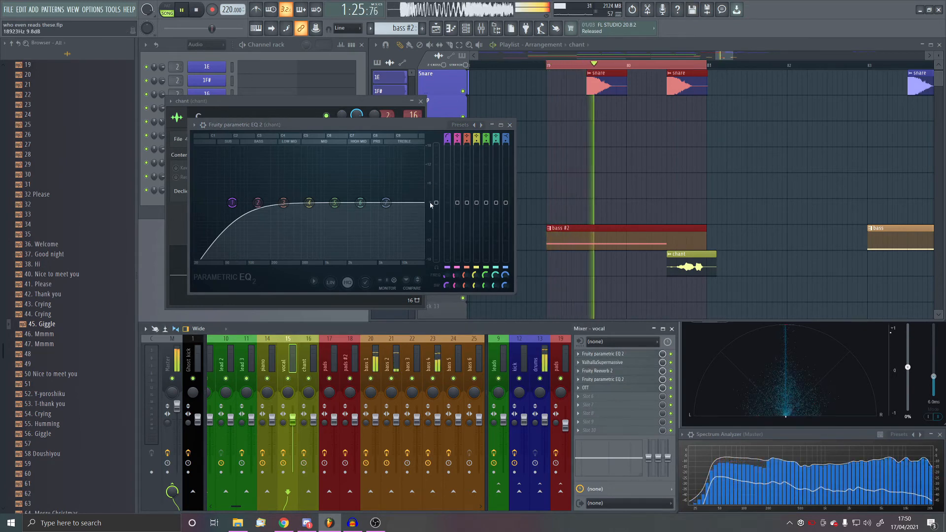
{"action": "left_click", "coordinate": [368, 126]}
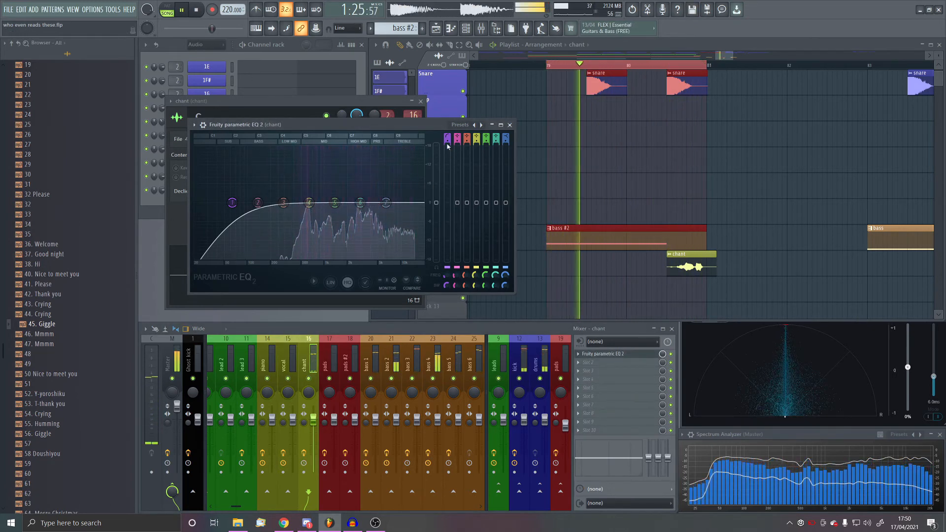
{"action": "left_click_drag", "start_coordinate": [232, 203], "coordinate": [256, 203]}
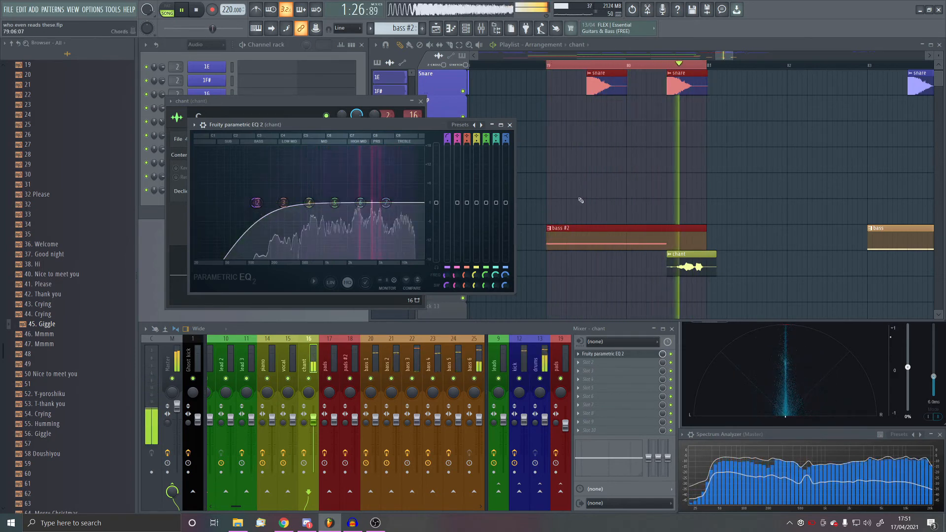
{"action": "left_click", "coordinate": [603, 353]}
- Add ValhallaSupermassive in effect slot 2 of the chant track with its mix at 8.4%
{"action": "left_click", "coordinate": [625, 367]}
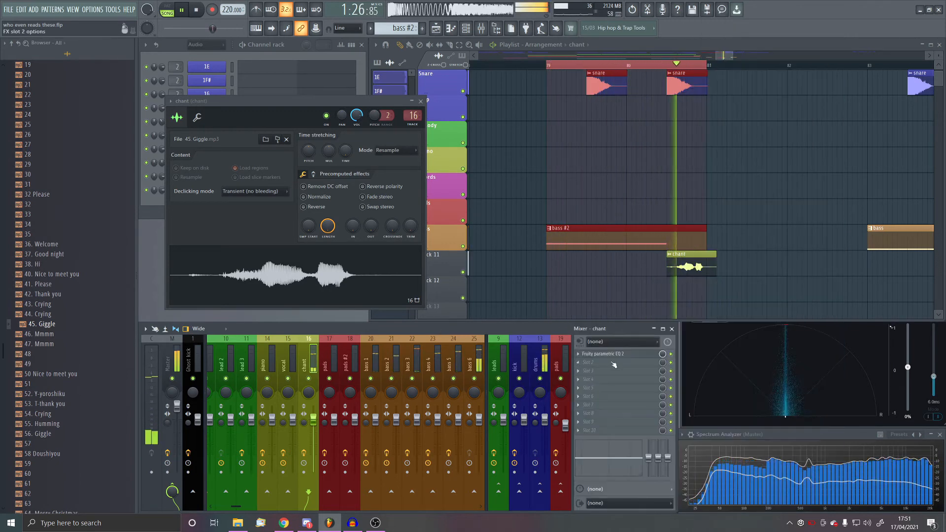
{"action": "left_click", "coordinate": [733, 131]}
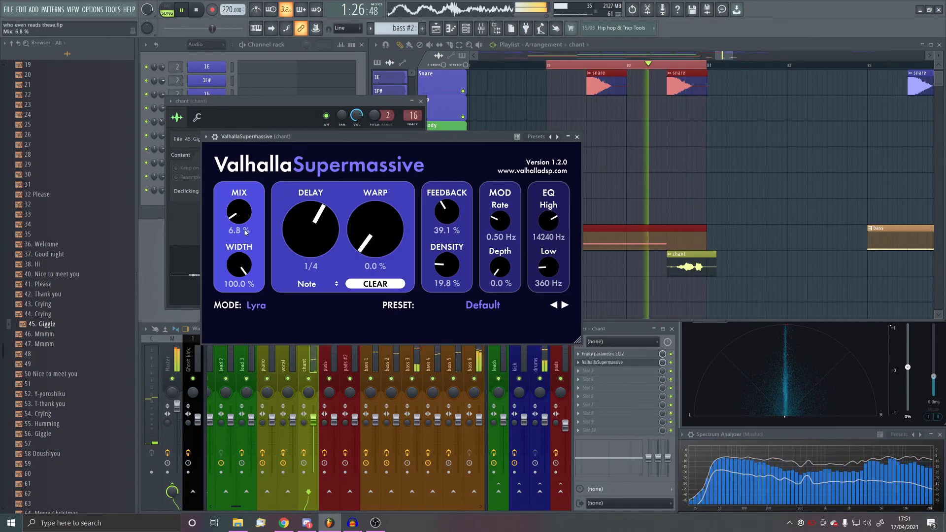
{"action": "left_click_drag", "start_coordinate": [246, 232], "coordinate": [246, 231]}
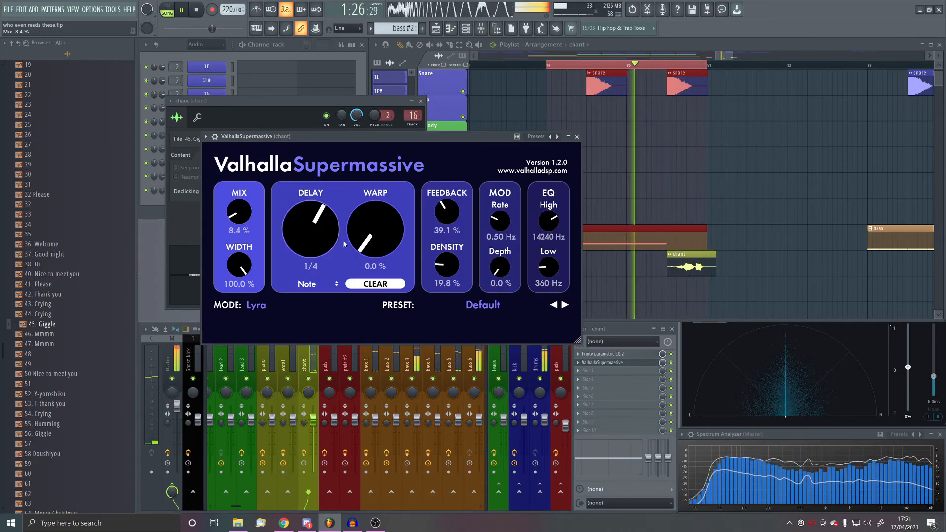
- Add Fruity Reeverb 2 in effect slot 3 of the chant track and close its window
{"action": "left_click", "coordinate": [617, 371]}
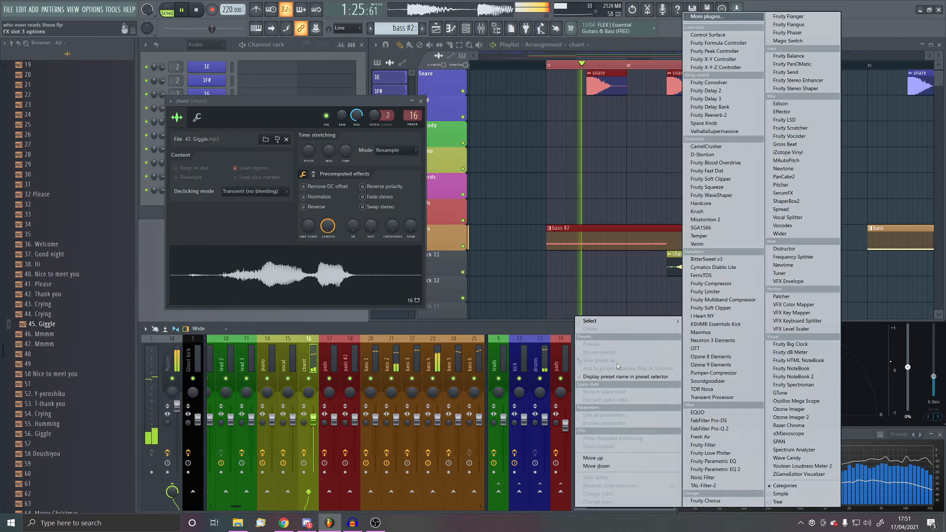
{"action": "left_click", "coordinate": [724, 117]}
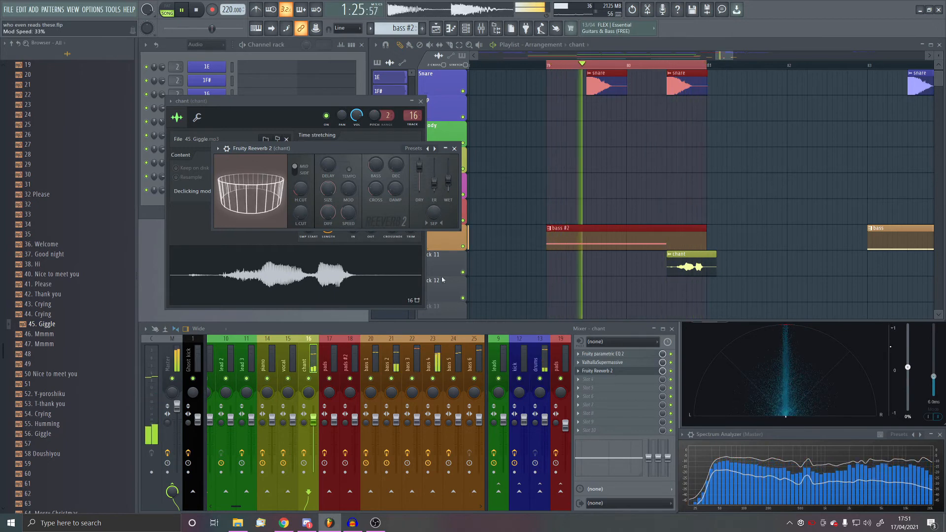
{"action": "left_click", "coordinate": [454, 148]}
- Add a second Fruity Parametric EQ 2 to the chant track, stop playback, and dip band 5 by about 2.8 dB near 1176 Hz
{"action": "left_click", "coordinate": [621, 387]}
{"action": "left_click", "coordinate": [715, 469]}
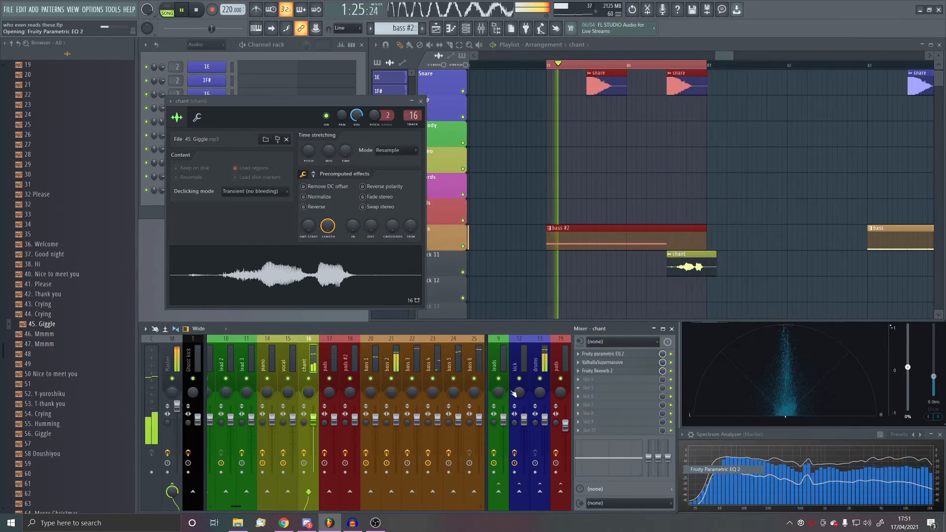
{"action": "left_click", "coordinate": [195, 10]}
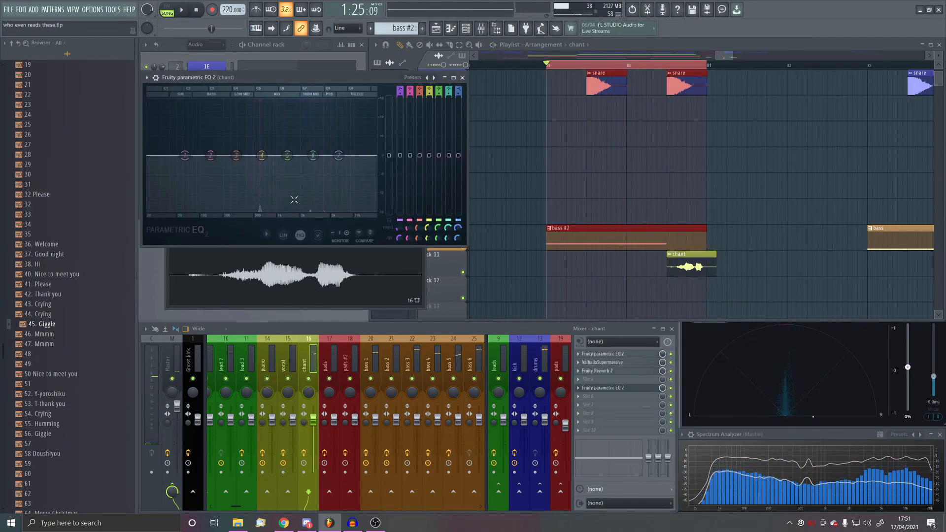
{"action": "left_click_drag", "start_coordinate": [263, 163], "coordinate": [291, 170]}
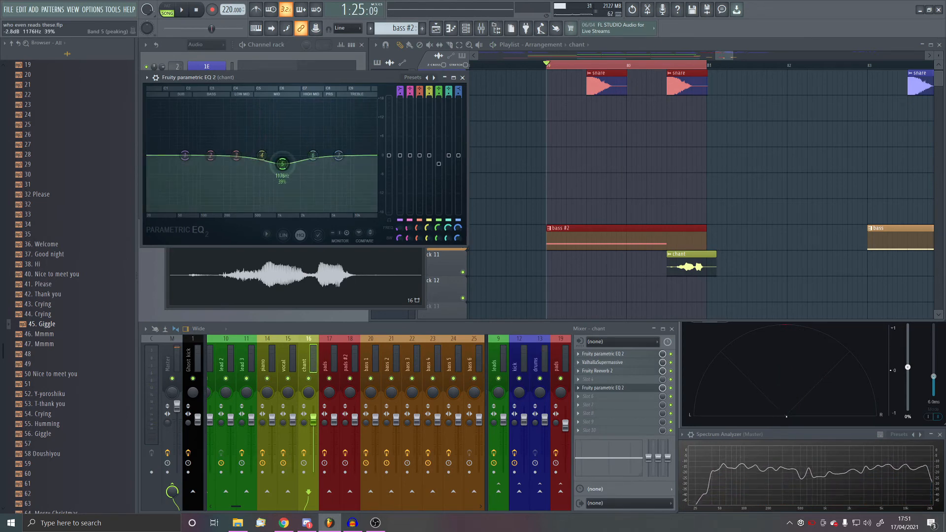
{"action": "scroll", "coordinate": [54, 252], "scroll_direction": "up", "scroll_amount": 7}
{"action": "left_click", "coordinate": [64, 232]}
{"action": "scroll", "coordinate": [71, 339], "scroll_direction": "down", "scroll_amount": 2}
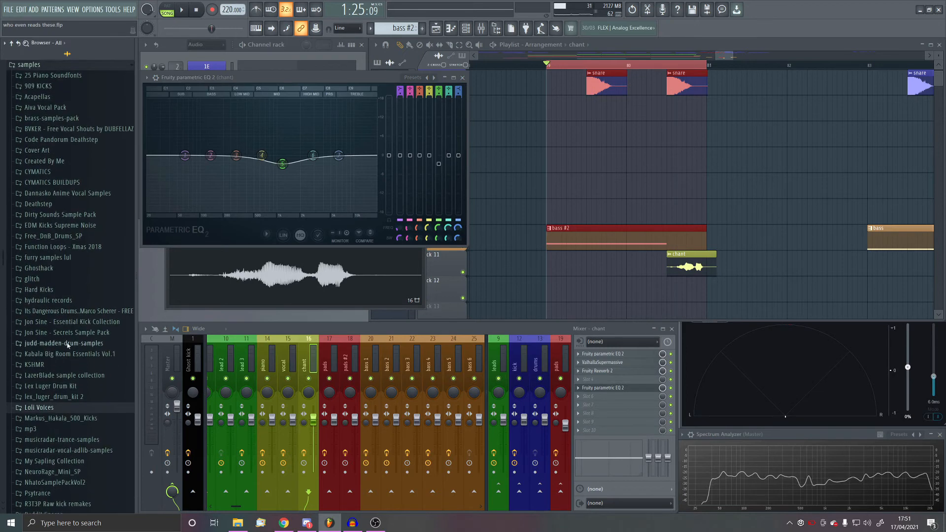
{"action": "left_click", "coordinate": [44, 416]}
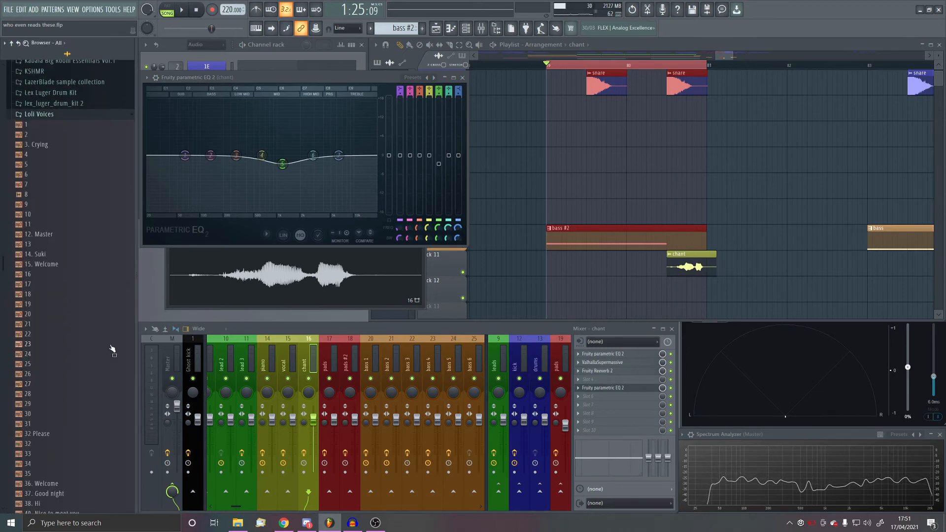
- During playback, reshape the second chant EQ with a band 1 high pass, a band 4 cut, band 5 about -4 dB at 2872 Hz and a band 6 boost
{"action": "key", "text": "space"}
{"action": "left_click_drag", "start_coordinate": [282, 163], "coordinate": [359, 148]}
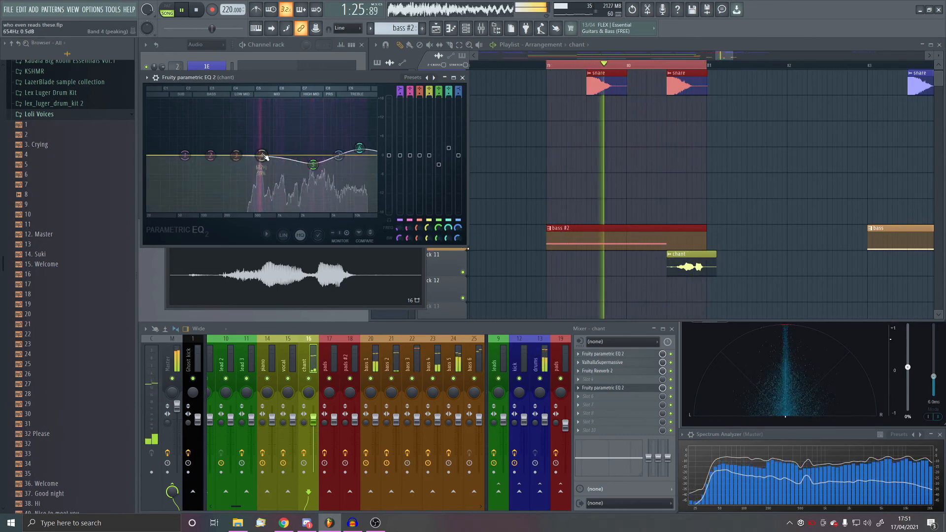
{"action": "left_click_drag", "start_coordinate": [263, 155], "coordinate": [262, 158]}
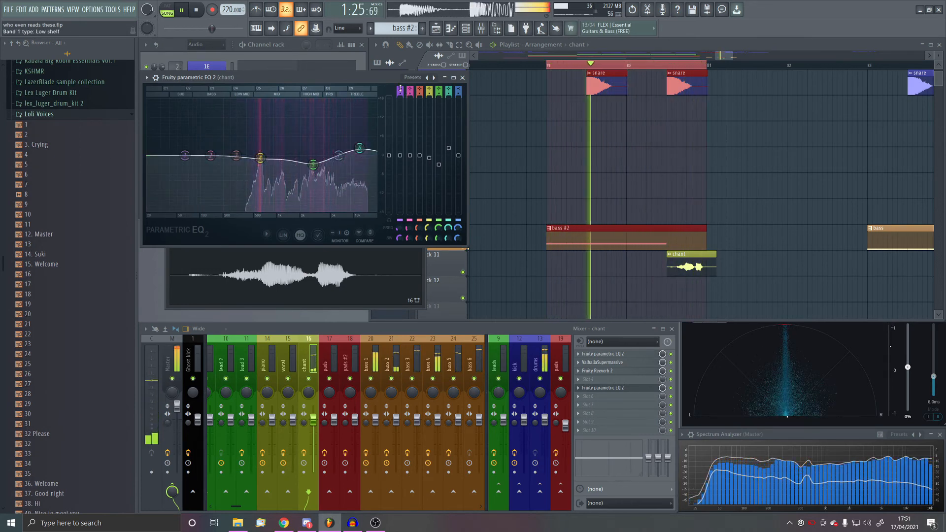
{"action": "scroll", "coordinate": [400, 89], "scroll_direction": "down", "scroll_amount": 2}
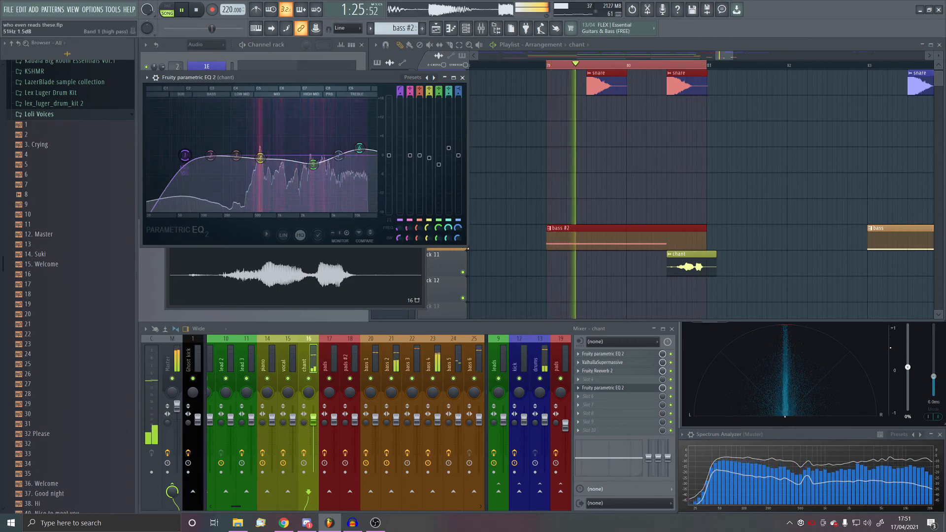
{"action": "left_click_drag", "start_coordinate": [185, 155], "coordinate": [312, 168]}
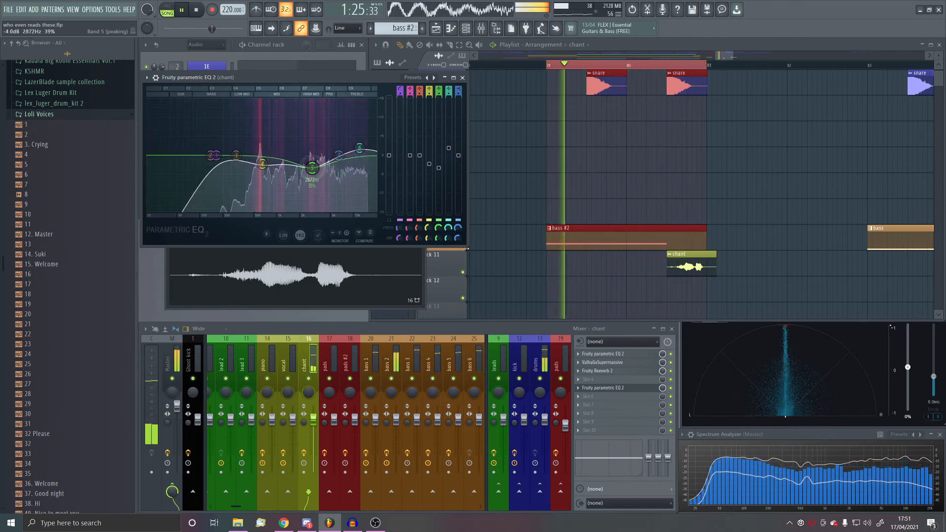
{"action": "left_click", "coordinate": [623, 389]}
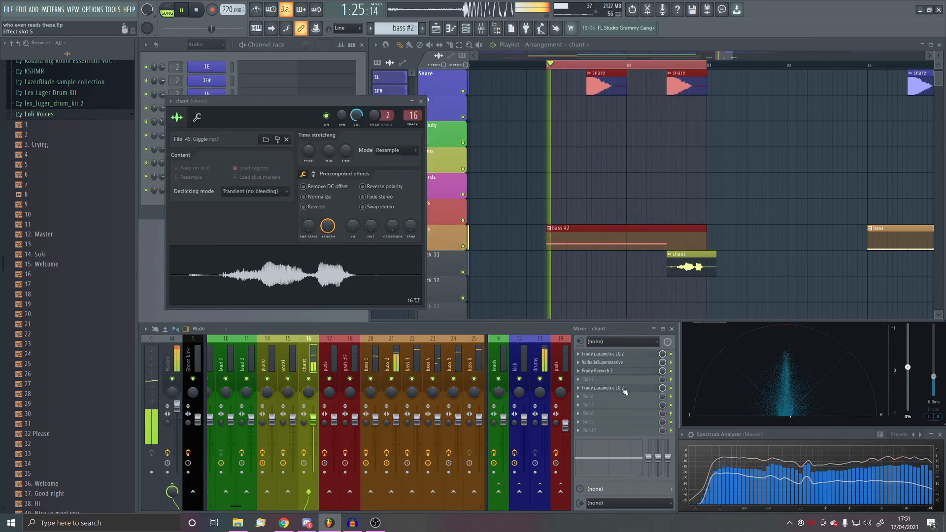
- Move the chant's second EQ up to slot 4, add OTT in slot 5 with depth at 54%, and stop playback
{"action": "left_click_drag", "start_coordinate": [625, 390], "coordinate": [625, 379]}
{"action": "left_click", "coordinate": [625, 390]}
{"action": "left_click", "coordinate": [715, 348]}
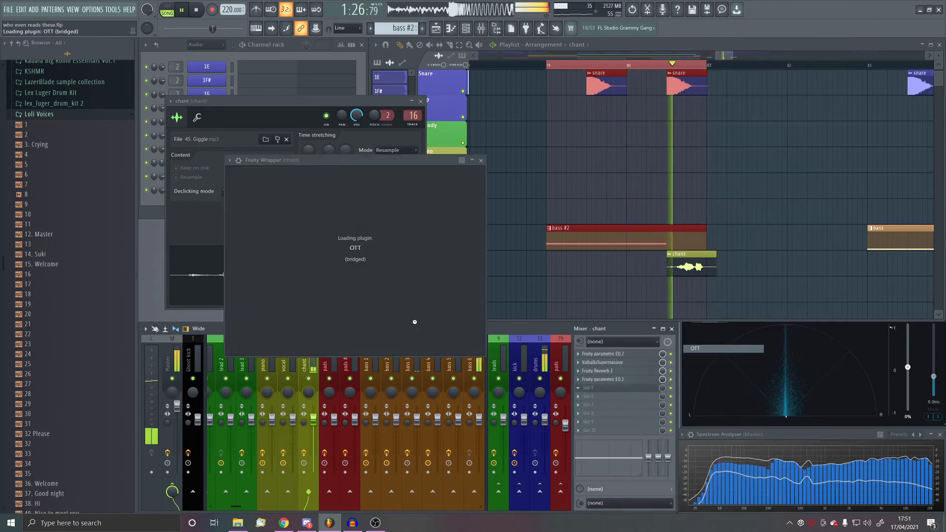
{"action": "left_click_drag", "start_coordinate": [249, 257], "coordinate": [251, 275]}
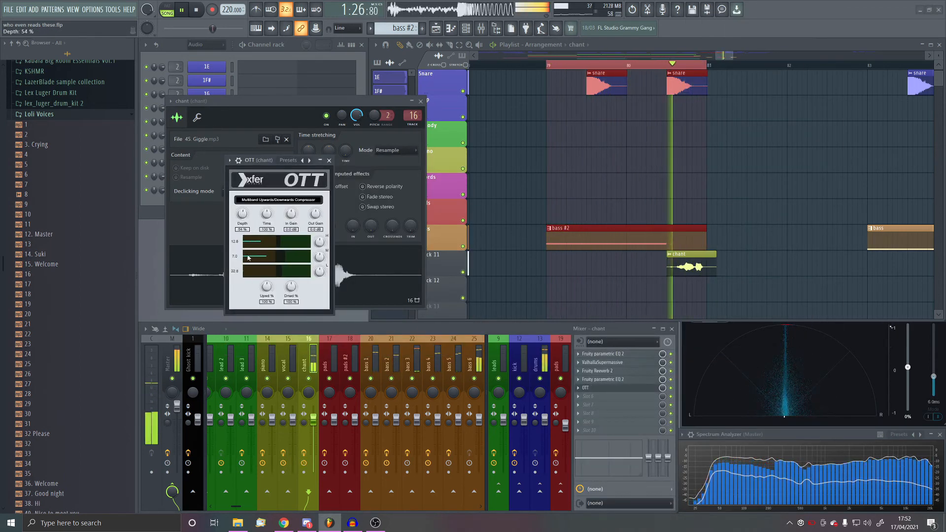
{"action": "key", "text": "space"}
- Clear the time selection over bars 79 to 81 and move the playback position to just before bar 73
{"action": "left_click", "coordinate": [458, 205]}
{"action": "key", "text": "ctrl+d"}
{"action": "scroll", "coordinate": [700, 187], "scroll_direction": "down", "scroll_amount": 6}
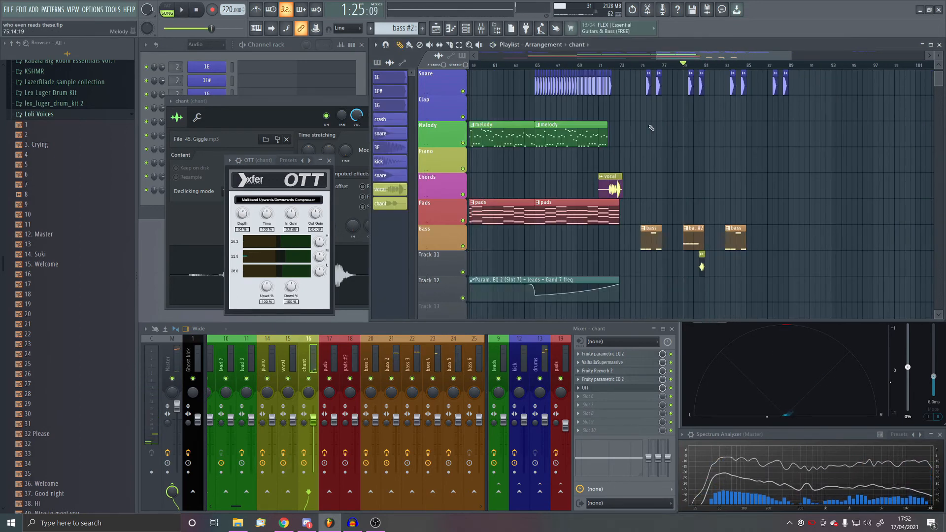
{"action": "left_click", "coordinate": [614, 65]}
- Place a two-bar melody pattern clip on the Melody track from bar 87 to bar 89
{"action": "scroll", "coordinate": [554, 225], "scroll_direction": "up", "scroll_amount": 3}
{"action": "left_click", "coordinate": [513, 210]}
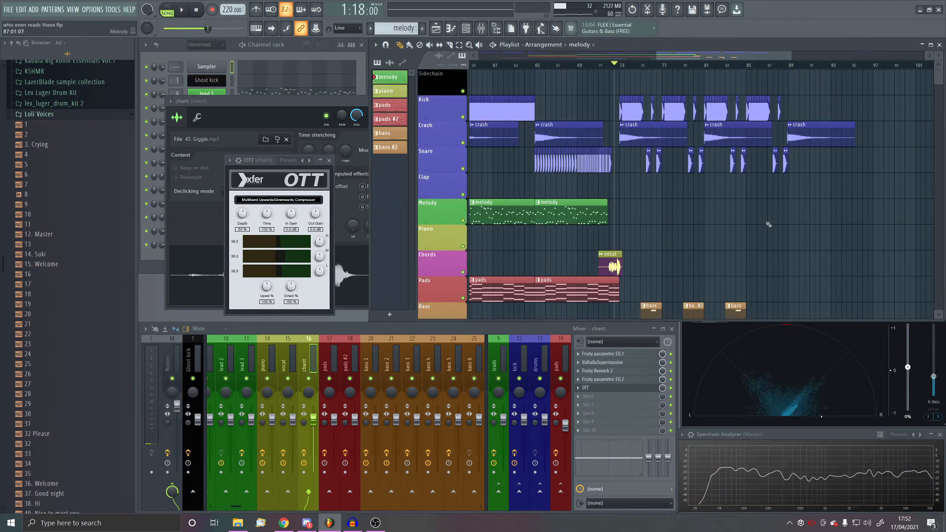
{"action": "left_click_drag", "start_coordinate": [809, 222], "coordinate": [757, 221]}
{"action": "scroll", "coordinate": [808, 240], "scroll_direction": "up", "scroll_amount": 3}
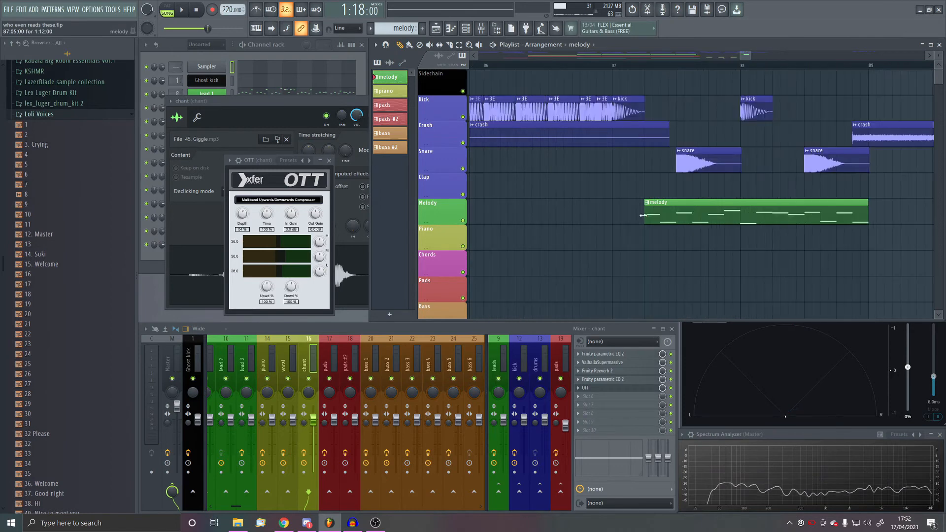
- Play the second drop from just before bar 73 and review the arrangement of drums, bass, chant and melody clips
{"action": "key", "text": "space"}
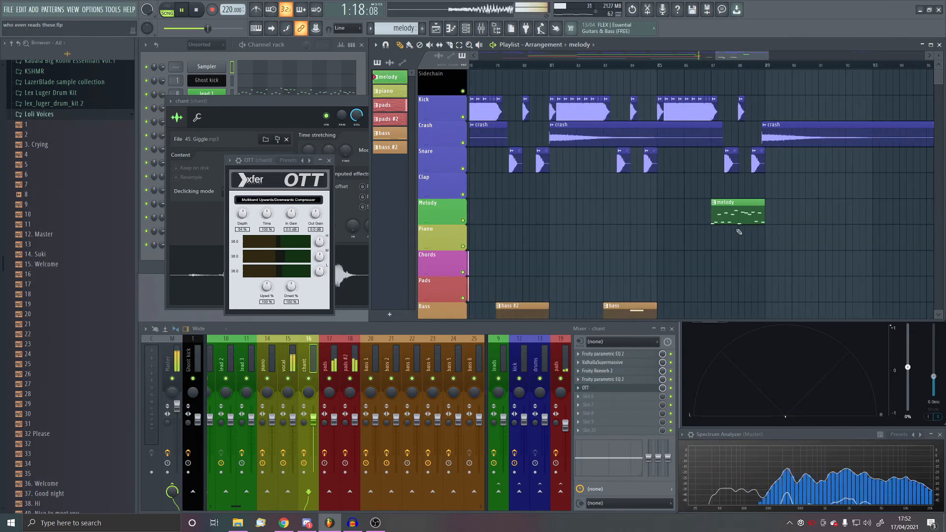
{"action": "scroll", "coordinate": [700, 212], "scroll_direction": "down", "scroll_amount": 4}
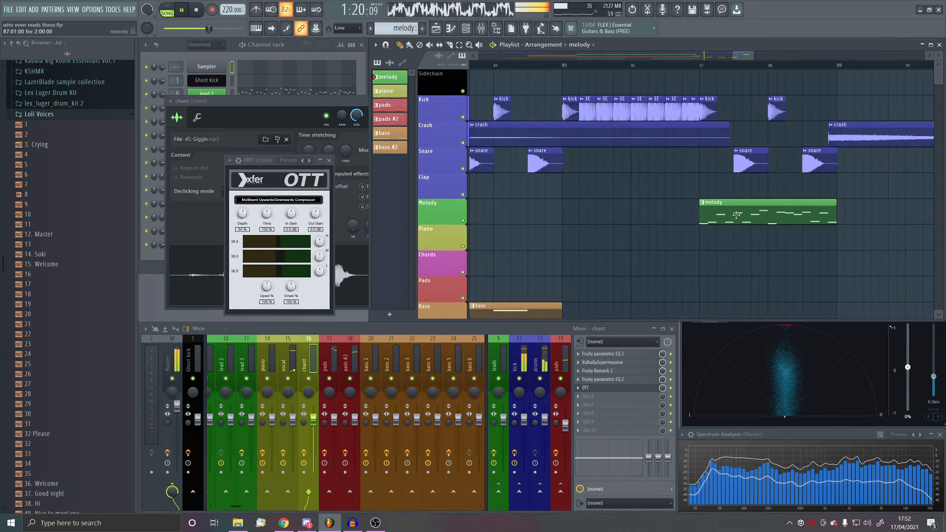
{"action": "scroll", "coordinate": [709, 210], "scroll_direction": "down", "scroll_amount": 4}
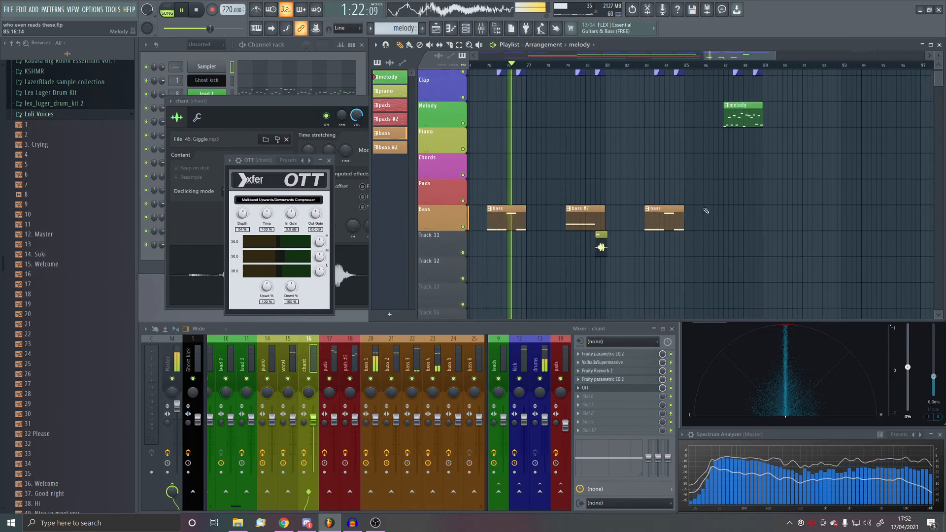
{"action": "scroll", "coordinate": [707, 210], "scroll_direction": "down", "scroll_amount": 3}
{"action": "scroll", "coordinate": [653, 207], "scroll_direction": "up", "scroll_amount": 4}
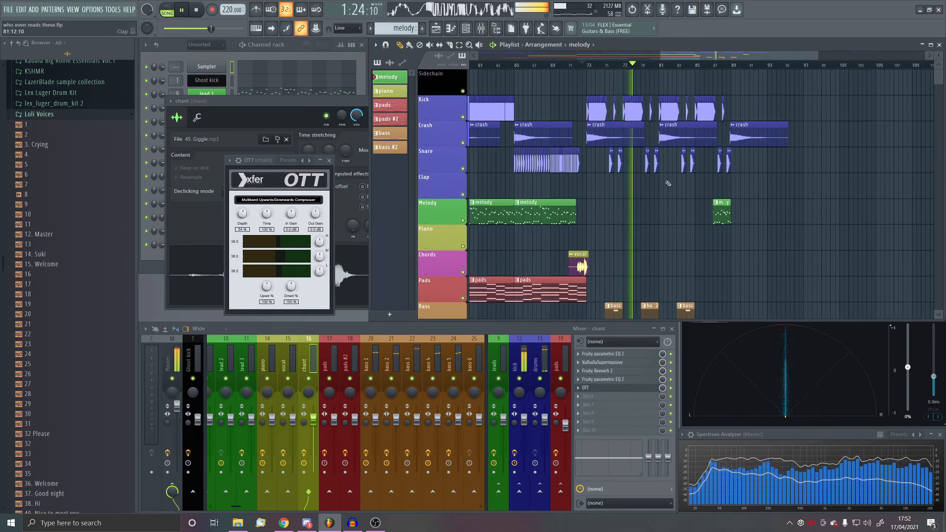
{"action": "scroll", "coordinate": [670, 180], "scroll_direction": "down", "scroll_amount": 3}
{"action": "scroll", "coordinate": [675, 172], "scroll_direction": "up", "scroll_amount": 2}
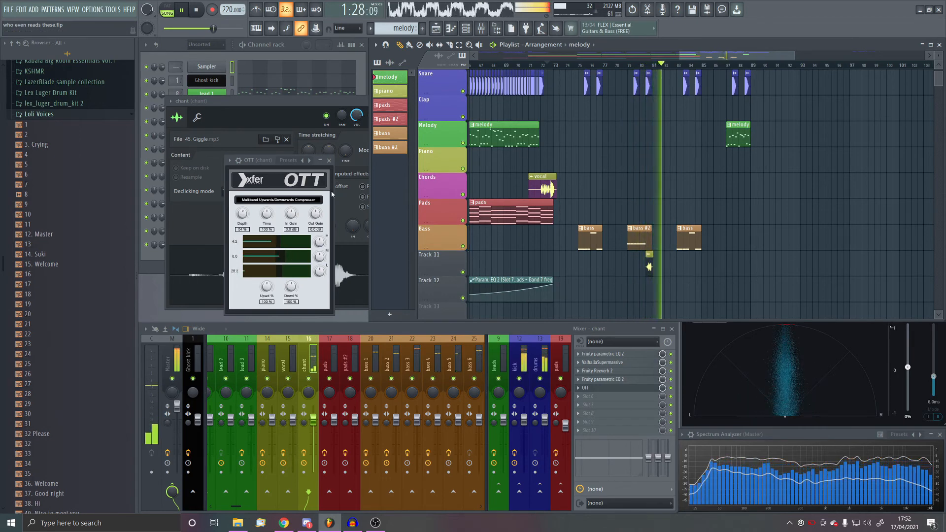
- Close the chant track's OTT window and the chant channel settings
{"action": "left_click", "coordinate": [329, 160]}
{"action": "left_click", "coordinate": [403, 102]}
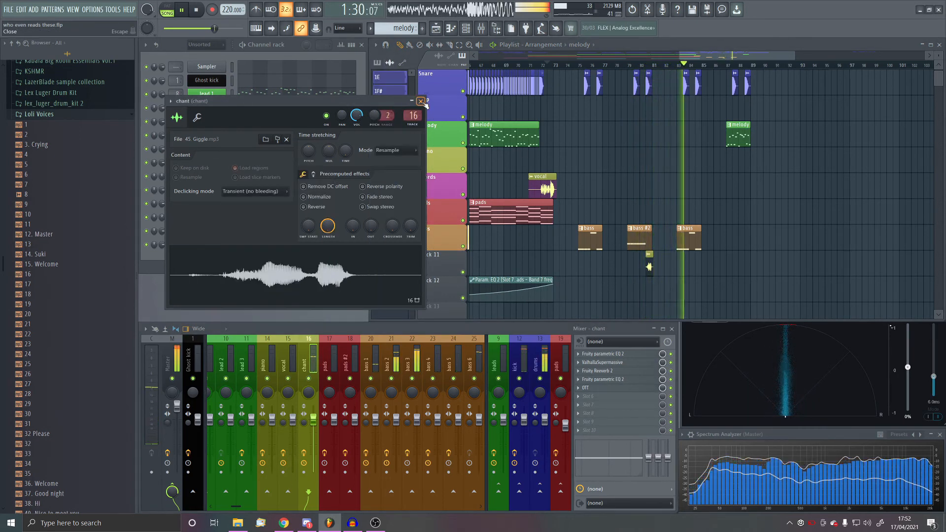
{"action": "left_click", "coordinate": [420, 101]}
- Close the Loli Voices folder, find the get 2 chant sample, and place it on the Piano track early in bar 81
{"action": "scroll", "coordinate": [773, 175], "scroll_direction": "up", "scroll_amount": 3}
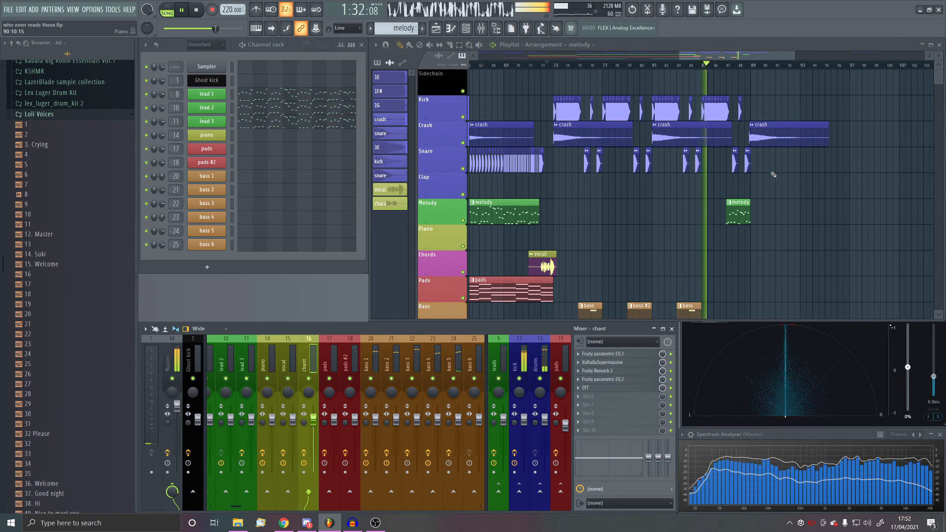
{"action": "scroll", "coordinate": [673, 176], "scroll_direction": "up", "scroll_amount": 2}
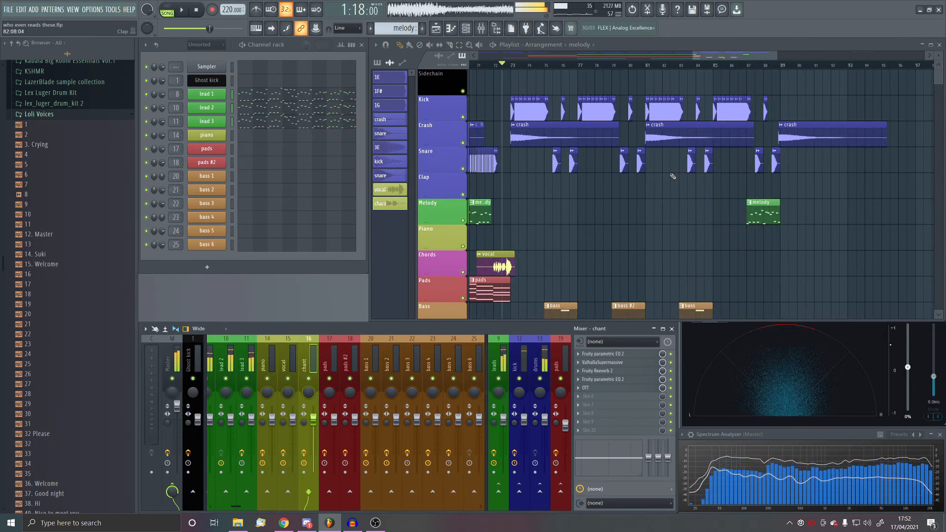
{"action": "left_click", "coordinate": [45, 114]}
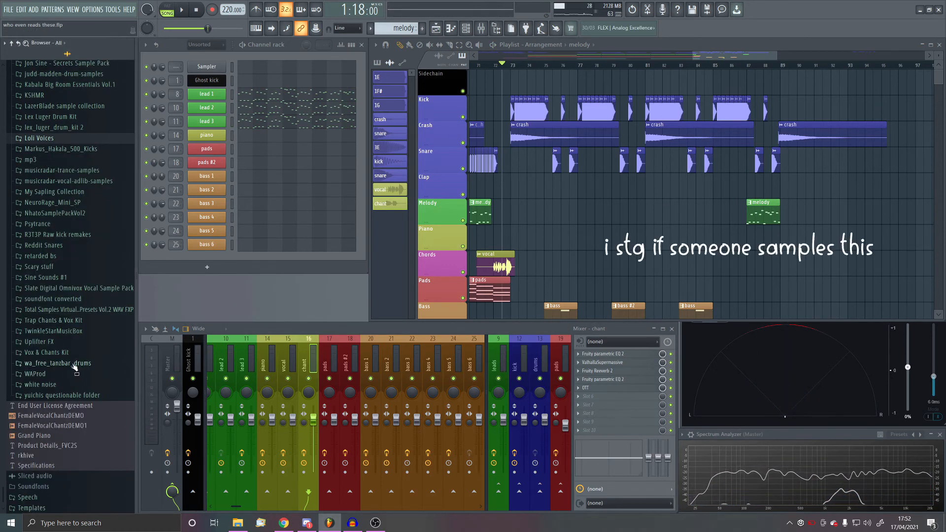
{"action": "left_click", "coordinate": [43, 374]}
{"action": "scroll", "coordinate": [86, 360], "scroll_direction": "down", "scroll_amount": 10}
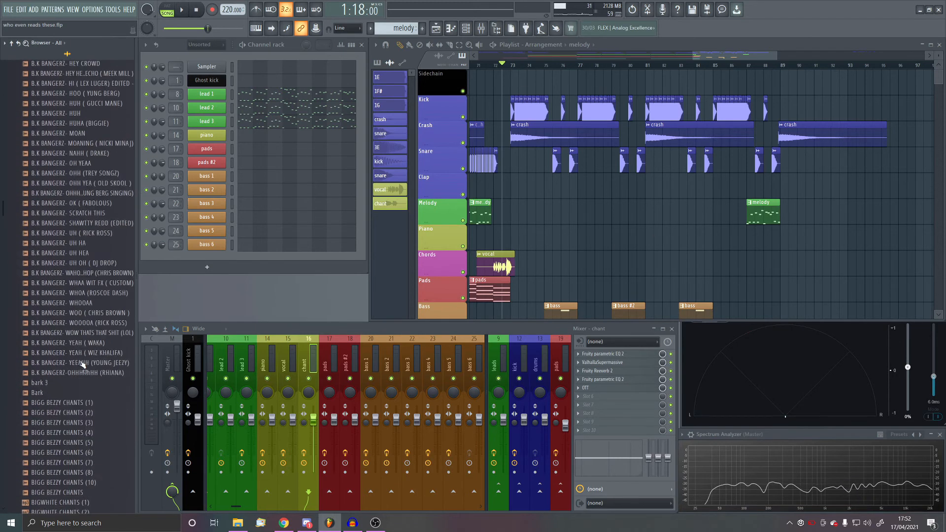
{"action": "scroll", "coordinate": [91, 359], "scroll_direction": "down", "scroll_amount": 10}
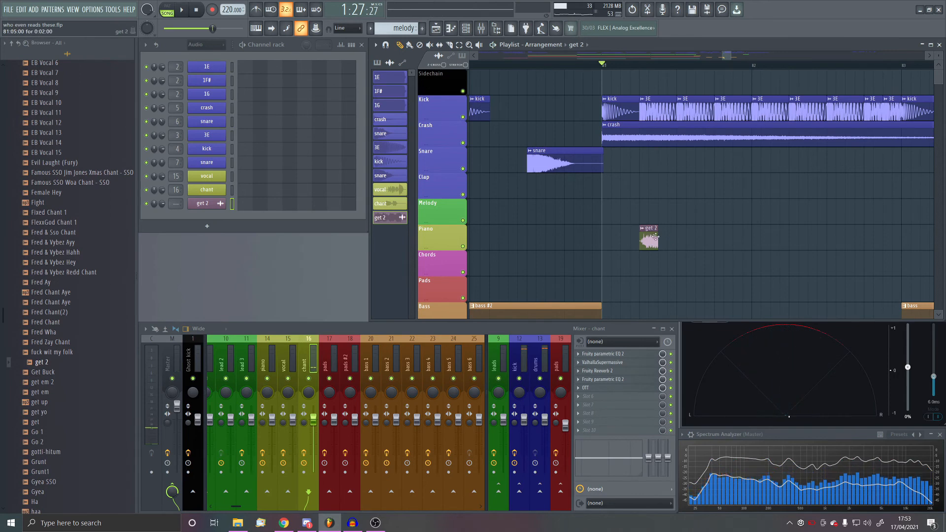
- Place a second get 2 clip in bar 81 and repeat the one-bar pair through bar 88 on the Piano track
{"action": "left_click", "coordinate": [690, 237]}
{"action": "scroll", "coordinate": [686, 246], "scroll_direction": "up", "scroll_amount": 2}
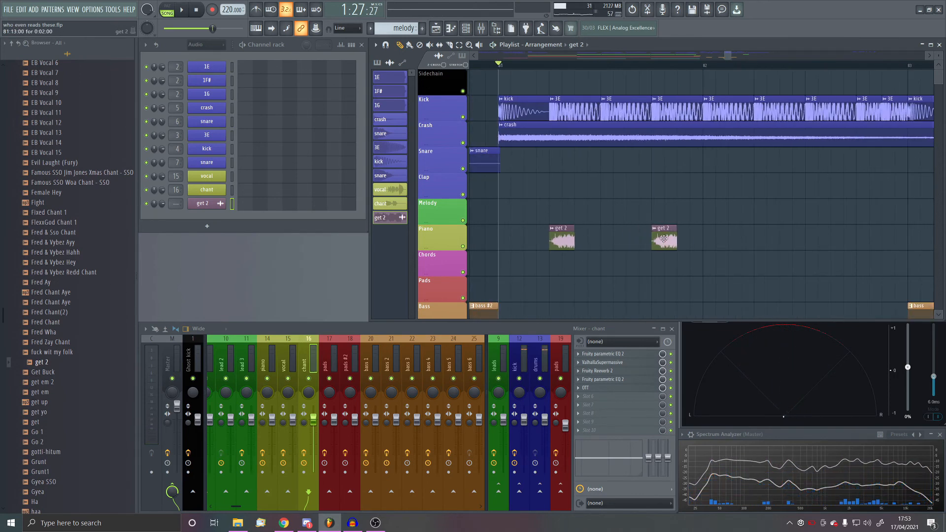
{"action": "left_click_drag", "start_coordinate": [499, 66], "coordinate": [710, 138]}
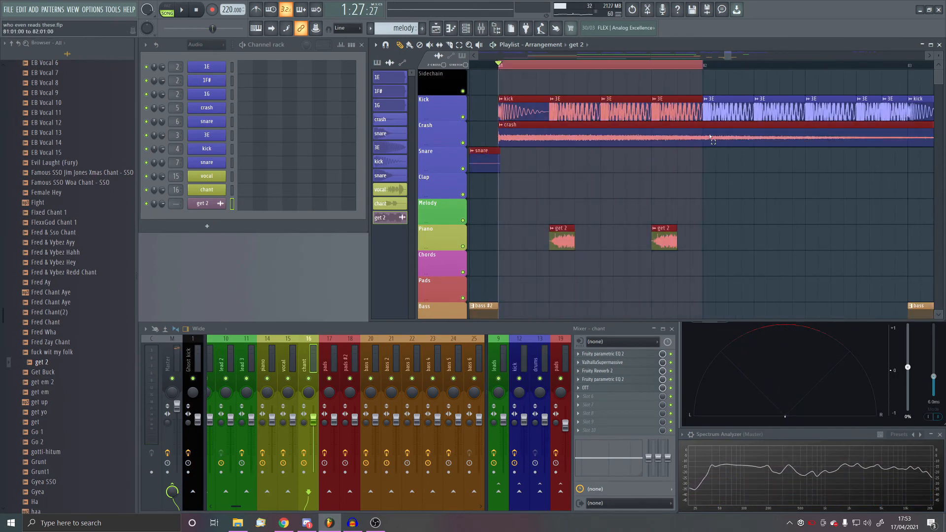
{"action": "scroll", "coordinate": [695, 229], "scroll_direction": "down", "scroll_amount": 3}
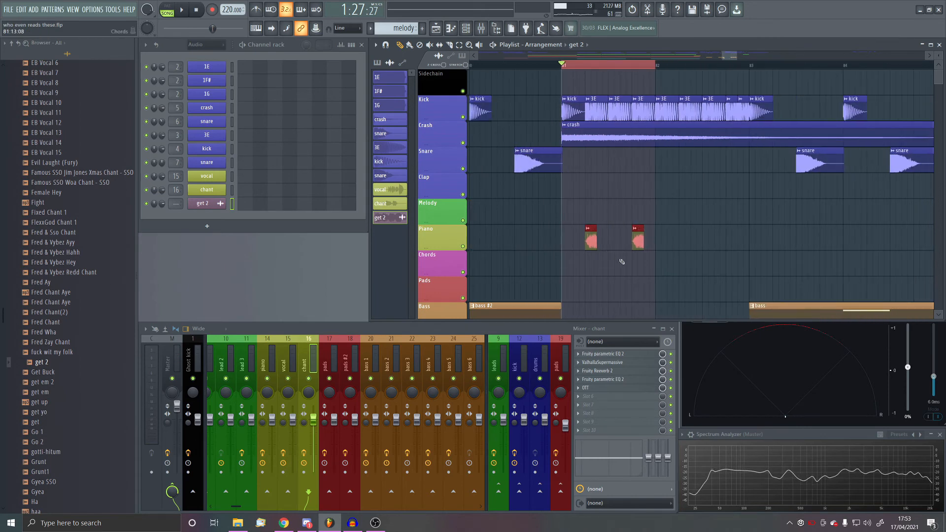
{"action": "scroll", "coordinate": [566, 242], "scroll_direction": "down", "scroll_amount": 2}
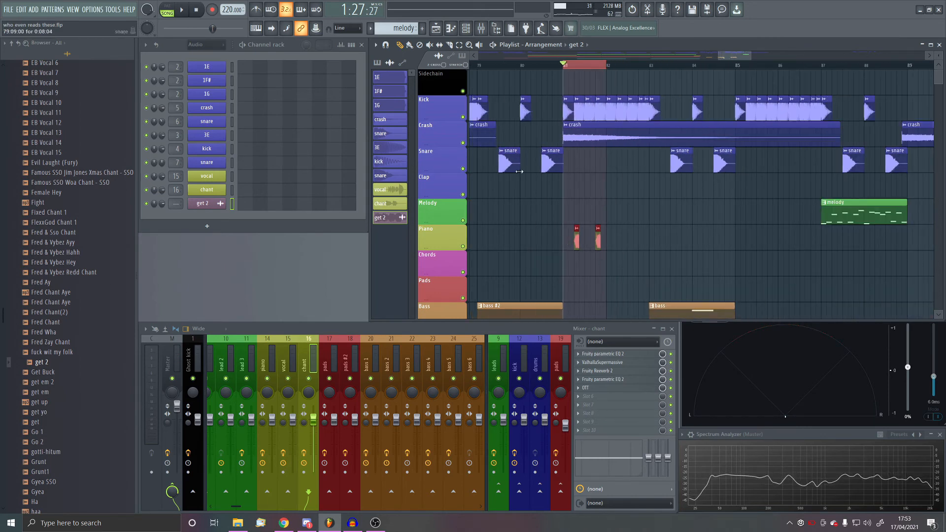
{"action": "scroll", "coordinate": [608, 221], "scroll_direction": "down", "scroll_amount": 2}
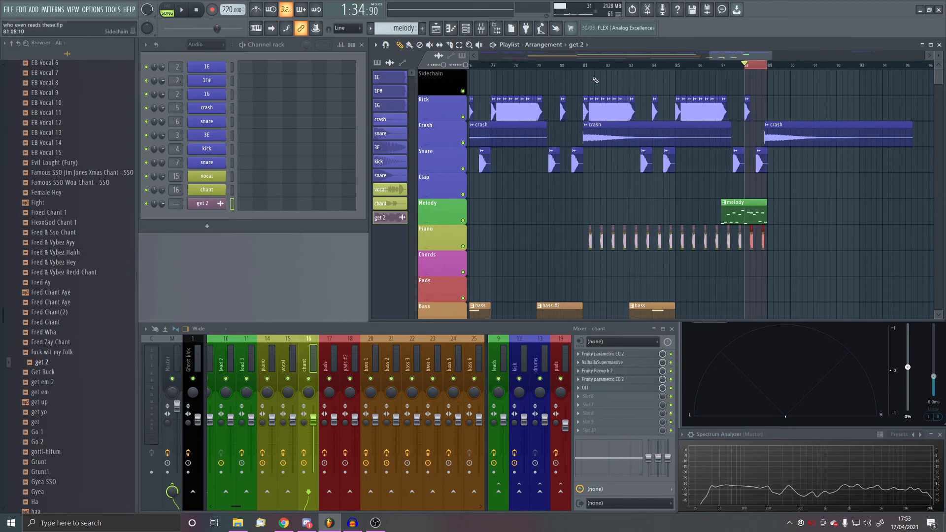
- Delete the get 2 clips in bars 87 and 88 under the melody clip and play the section from bar 81
{"action": "key", "text": "space"}
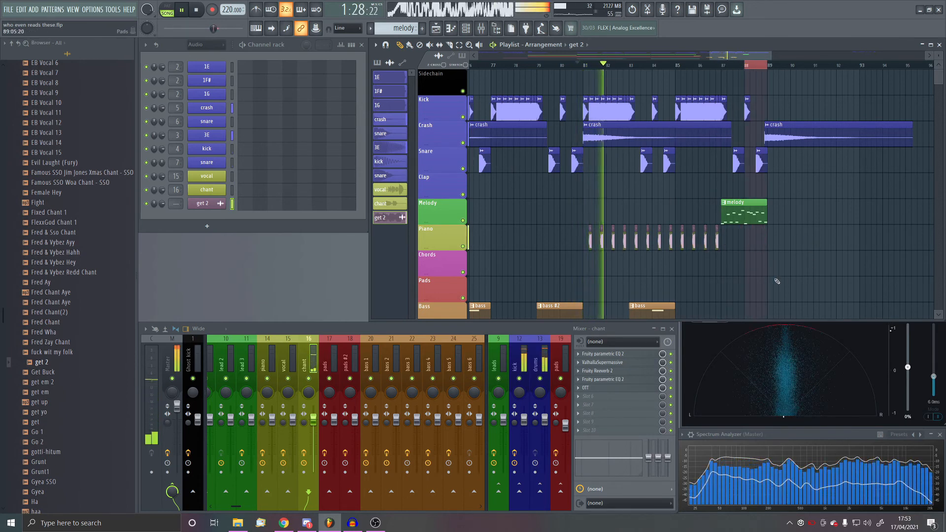
{"action": "scroll", "coordinate": [777, 281], "scroll_direction": "down", "scroll_amount": 2}
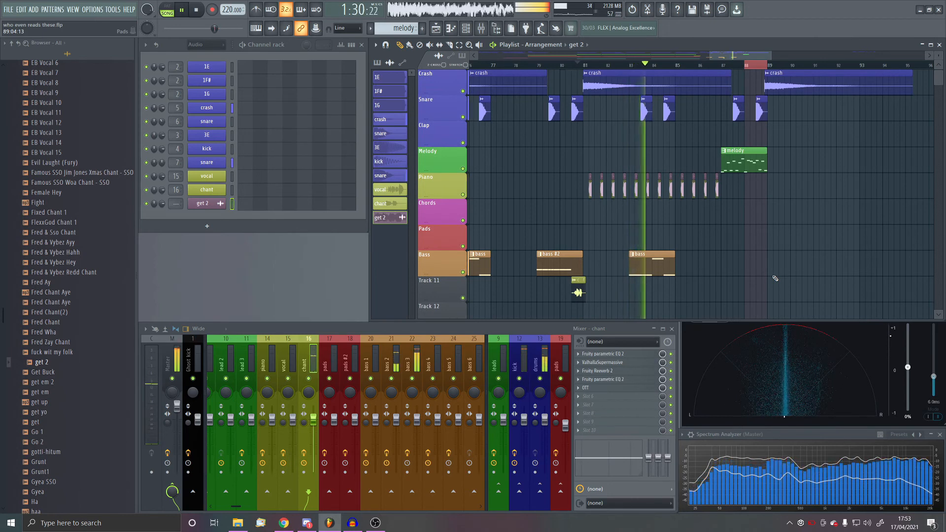
{"action": "scroll", "coordinate": [775, 278], "scroll_direction": "up", "scroll_amount": 4}
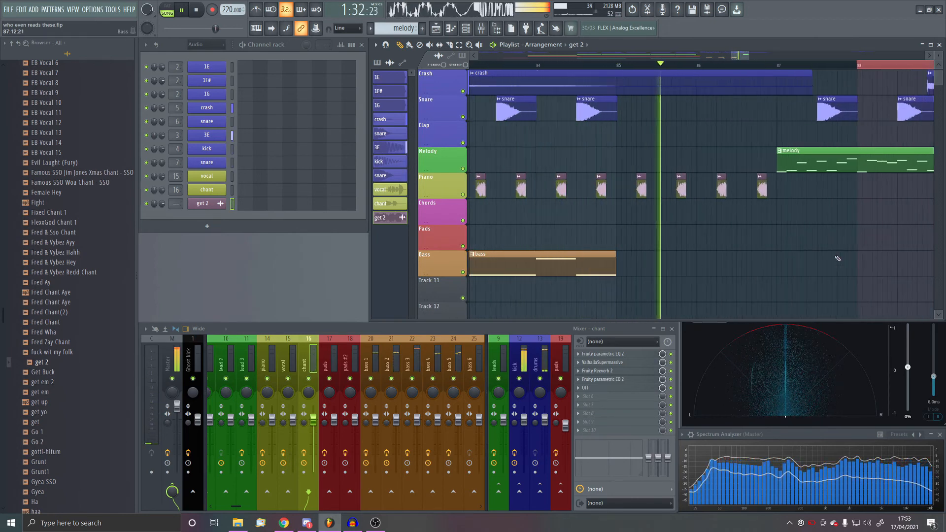
{"action": "scroll", "coordinate": [837, 259], "scroll_direction": "down", "scroll_amount": 4}
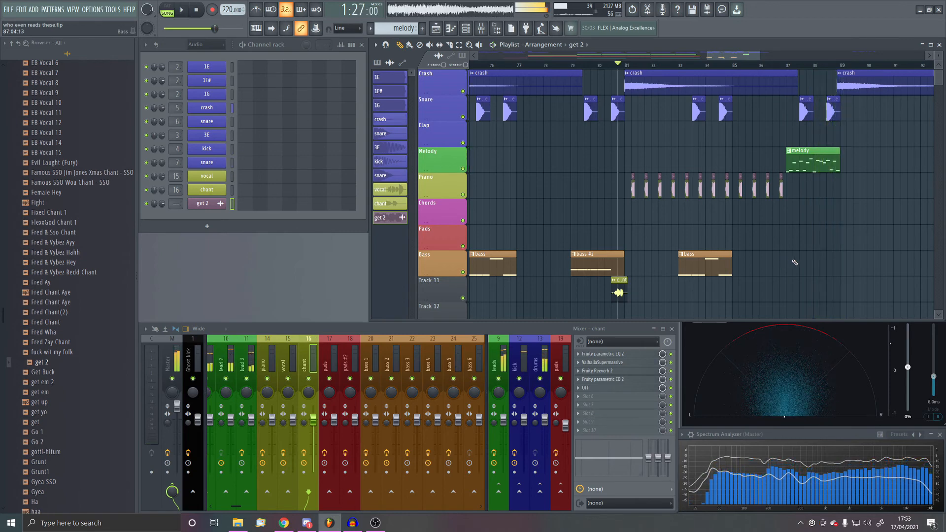
- Rename get 2 as chant 2, route it to mixer track 17 and low-cut it with Fruity Parametric EQ 2
{"action": "scroll", "coordinate": [816, 245], "scroll_direction": "down", "scroll_amount": 5}
{"action": "scroll", "coordinate": [776, 209], "scroll_direction": "up", "scroll_amount": 2}
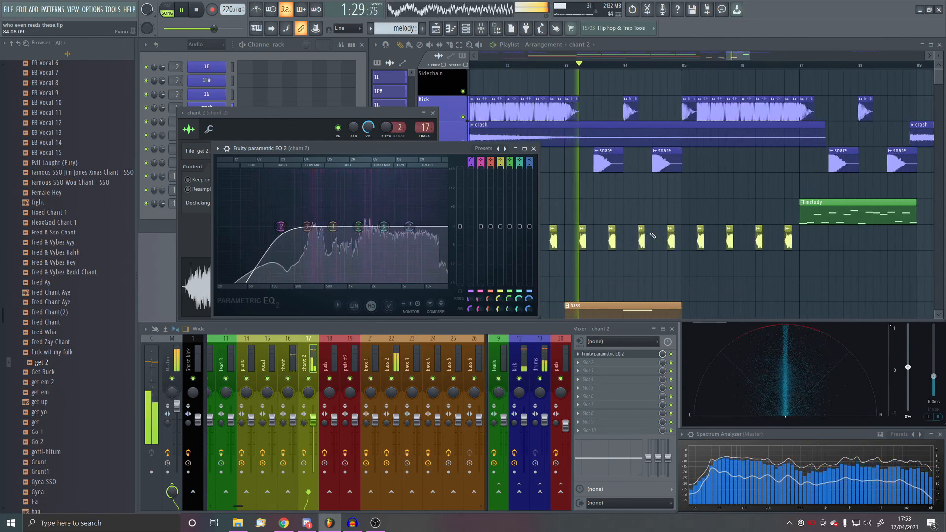
{"action": "key", "text": "space"}
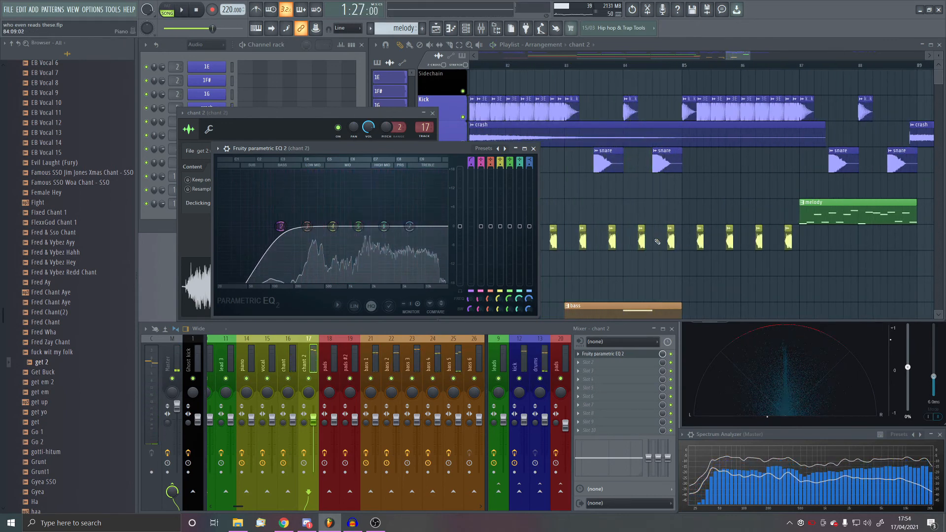
- Remove the chant 2 clip late in bar 84 and stretch the preceding one to end just past the start of bar 85
{"action": "scroll", "coordinate": [657, 238], "scroll_direction": "up", "scroll_amount": 5}
{"action": "right_click", "coordinate": [718, 242]}
{"action": "left_click_drag", "start_coordinate": [606, 233], "coordinate": [797, 241]}
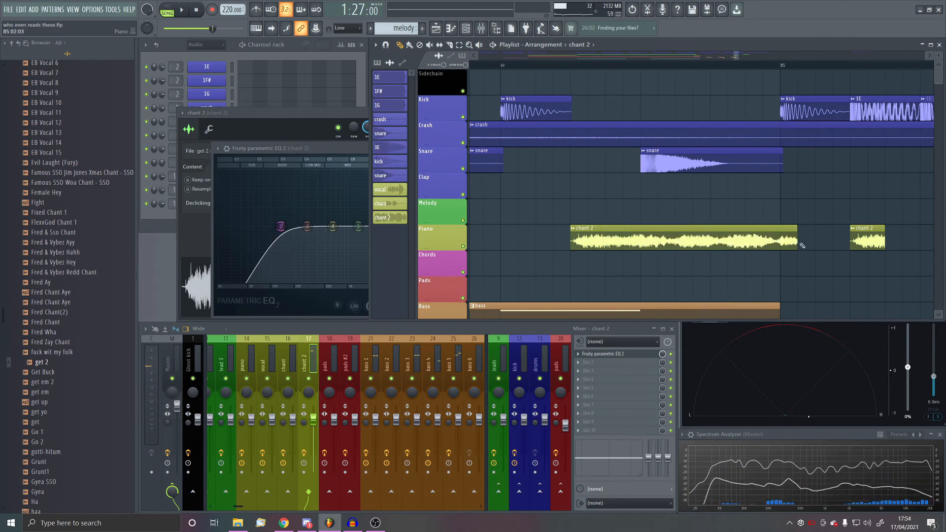
{"action": "key", "text": "space"}
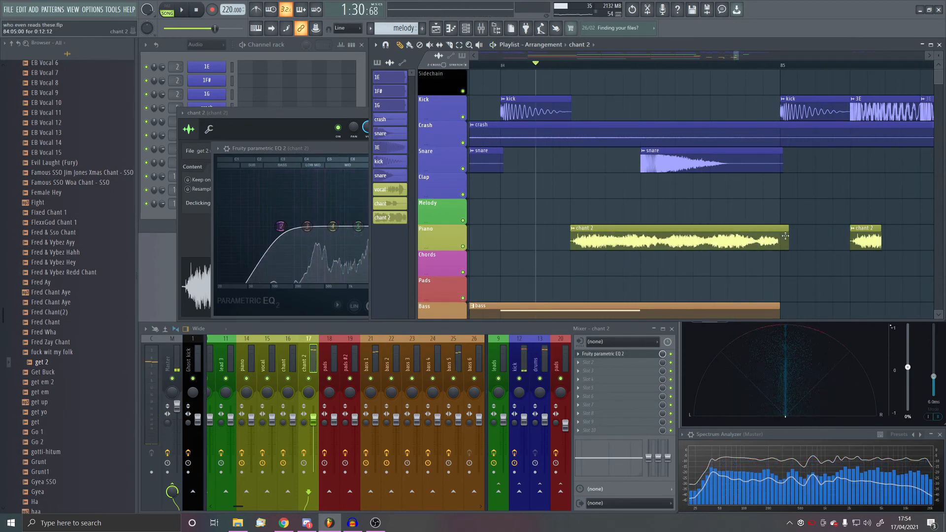
{"action": "key", "text": "space"}
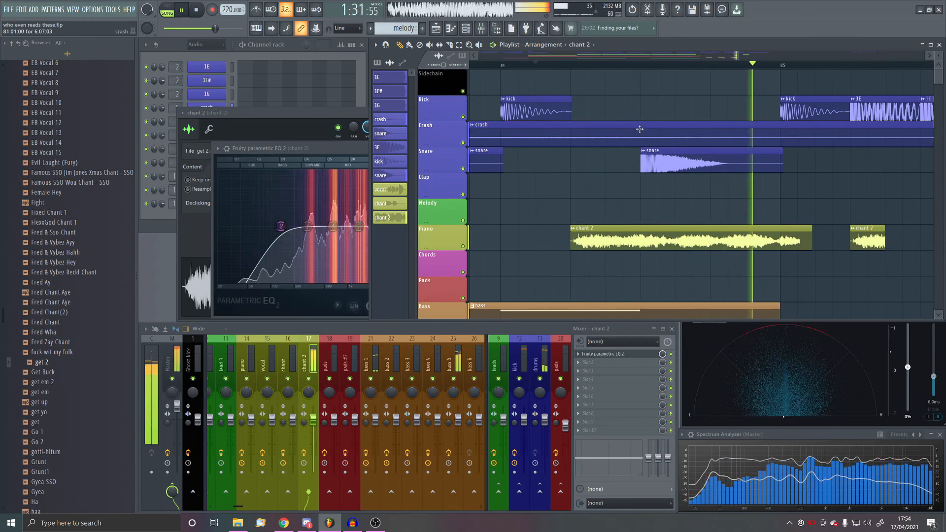
{"action": "key", "text": "space"}
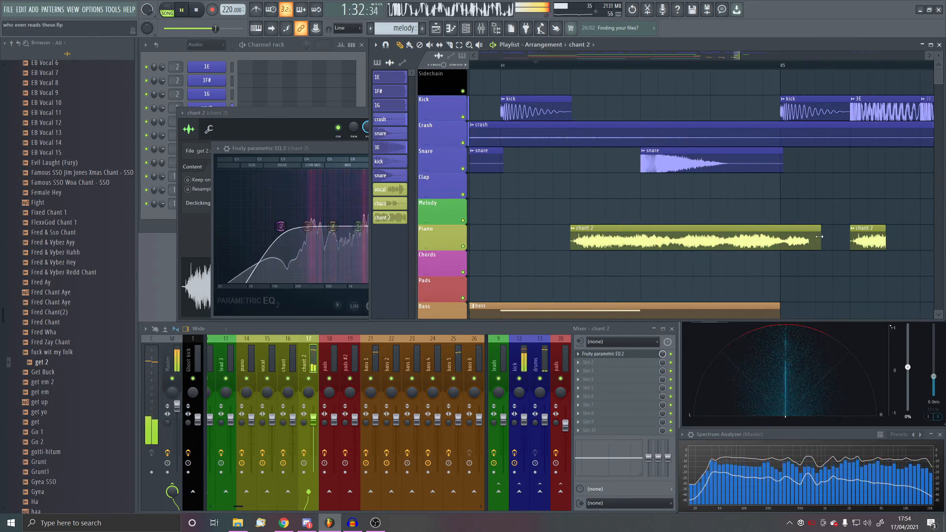
- Play the drop from about bar 79 to check the stretched chant 2 clip against the drums and bass
{"action": "scroll", "coordinate": [763, 206], "scroll_direction": "down", "scroll_amount": 5}
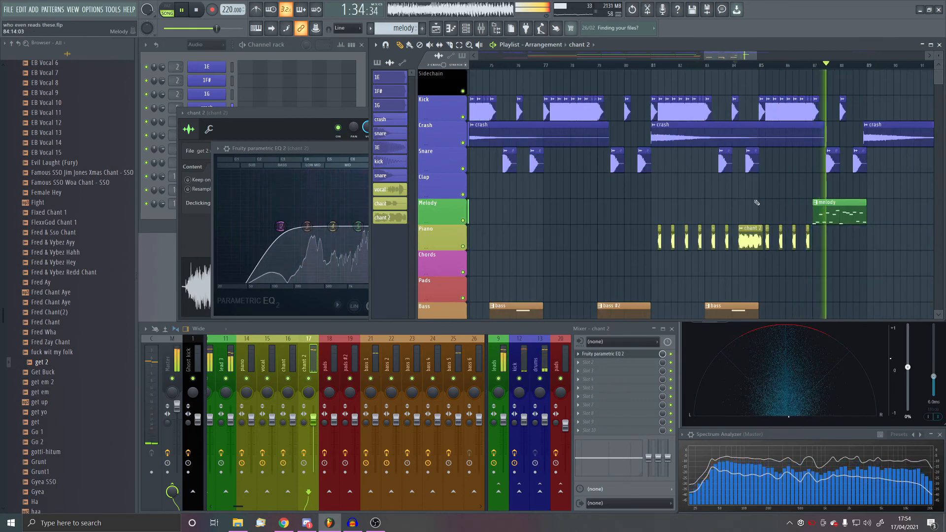
{"action": "left_click", "coordinate": [714, 66]}
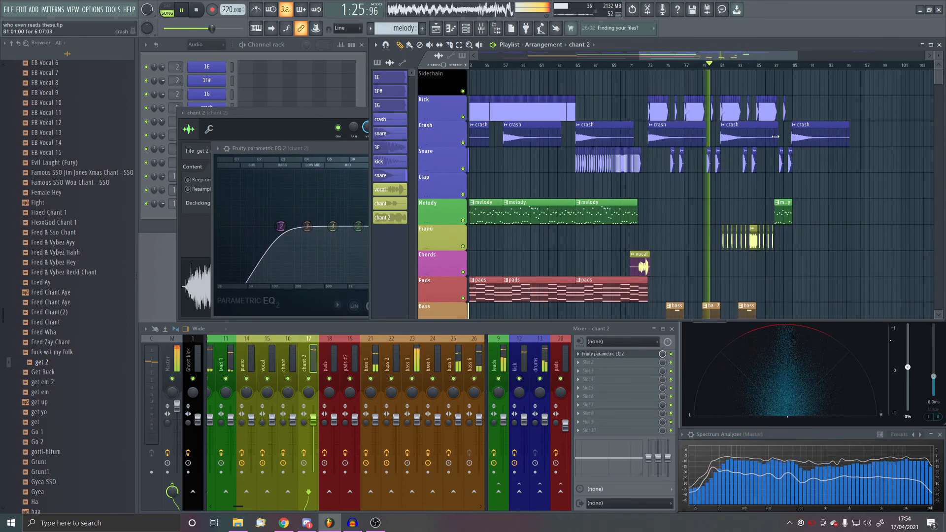
{"action": "scroll", "coordinate": [712, 166], "scroll_direction": "up", "scroll_amount": 5}
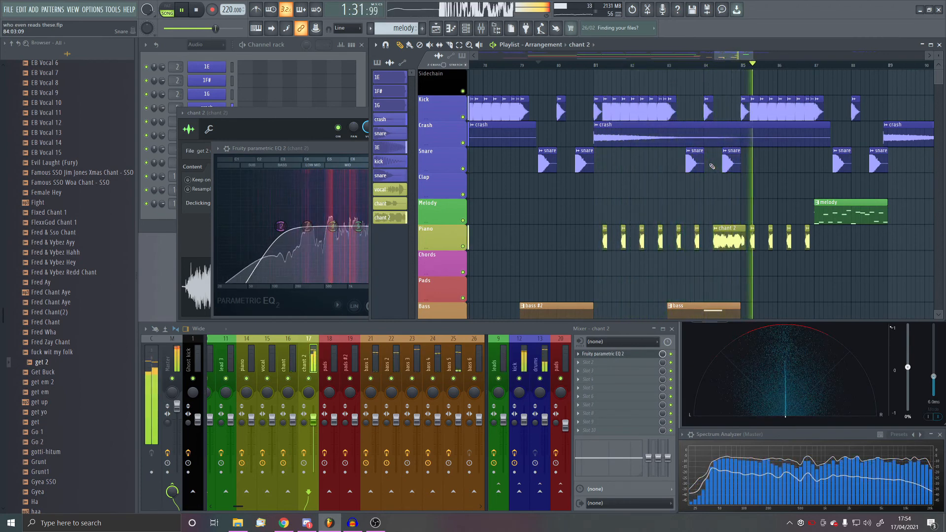
{"action": "key", "text": "space"}
- Split the long chant 2 clip on the Piano track at bar 85 so its tail is a separate clip
{"action": "scroll", "coordinate": [718, 170], "scroll_direction": "up", "scroll_amount": 3}
{"action": "scroll", "coordinate": [799, 185], "scroll_direction": "up", "scroll_amount": 2}
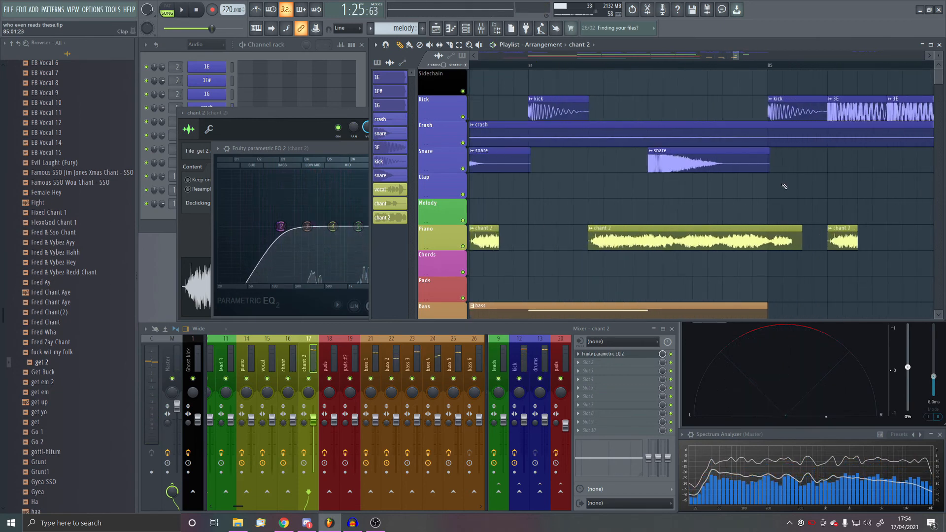
{"action": "scroll", "coordinate": [769, 193], "scroll_direction": "up", "scroll_amount": 2}
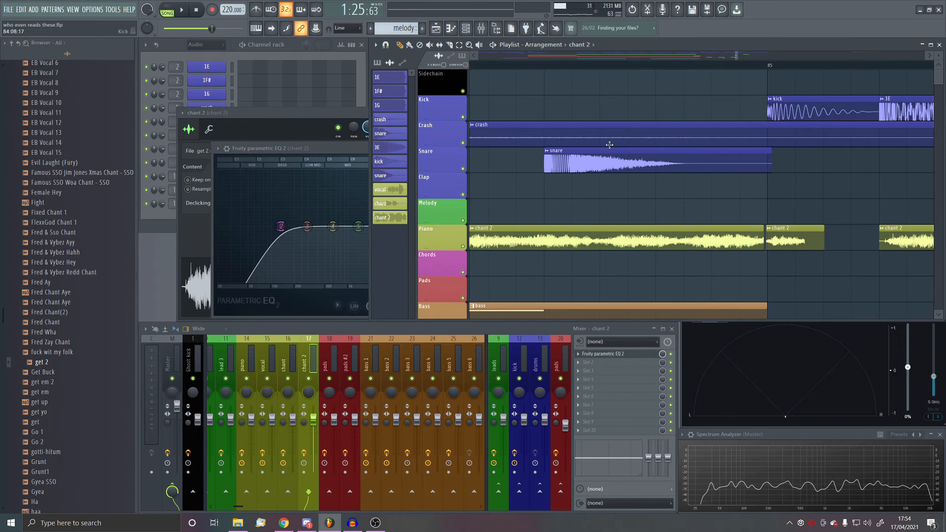
{"action": "scroll", "coordinate": [764, 231], "scroll_direction": "down", "scroll_amount": 5}
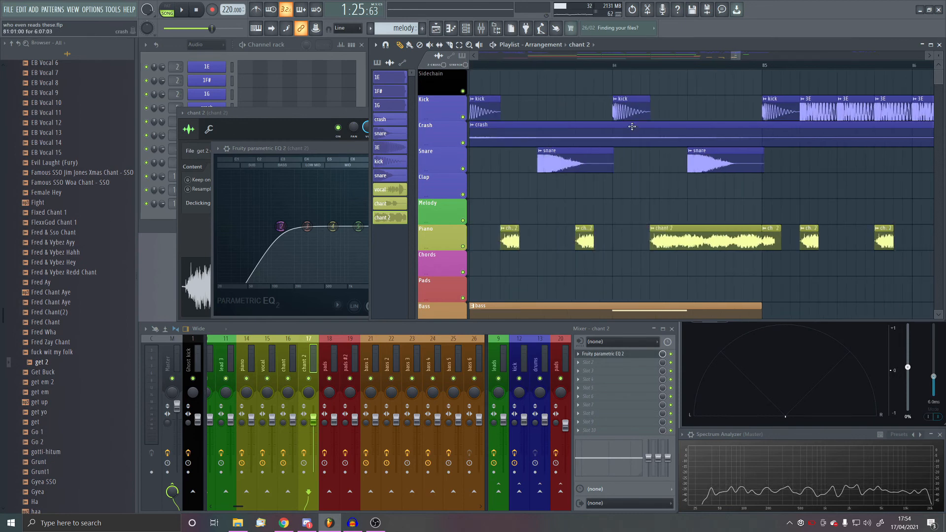
- Play bars 83 to 87 to check the split chant 2 clip leading into the melody fill
{"action": "key", "text": "space"}
{"action": "scroll", "coordinate": [697, 167], "scroll_direction": "down", "scroll_amount": 2}
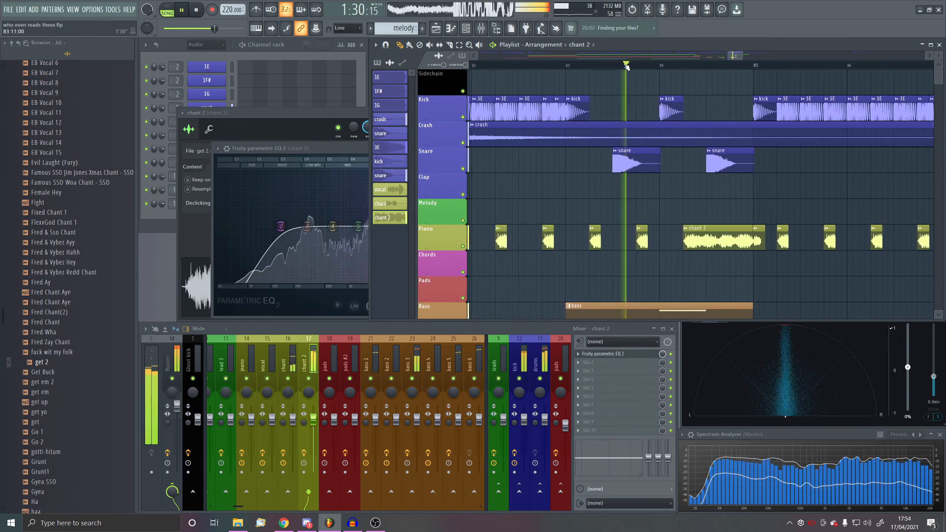
{"action": "scroll", "coordinate": [809, 194], "scroll_direction": "up", "scroll_amount": 2}
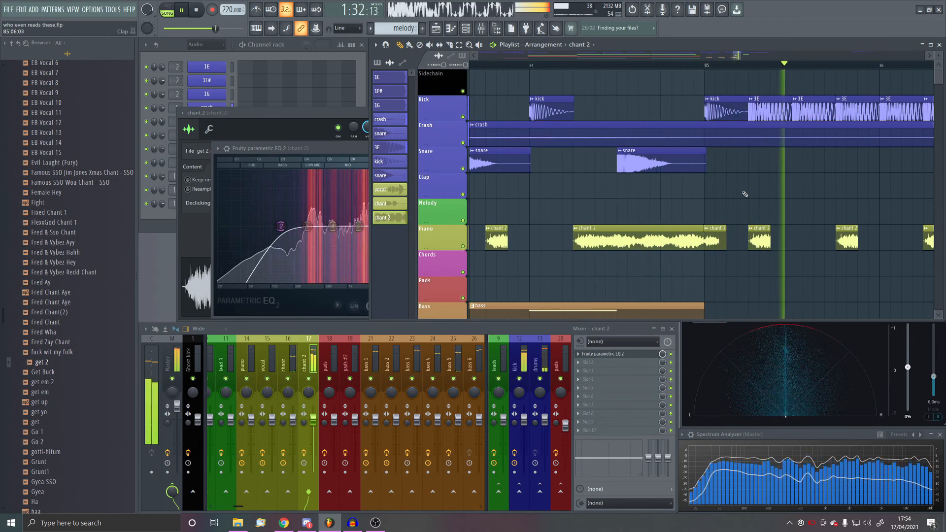
{"action": "scroll", "coordinate": [618, 194], "scroll_direction": "down", "scroll_amount": 5}
{"action": "left_click_drag", "start_coordinate": [334, 150], "coordinate": [333, 152]}
{"action": "scroll", "coordinate": [683, 187], "scroll_direction": "down", "scroll_amount": 2}
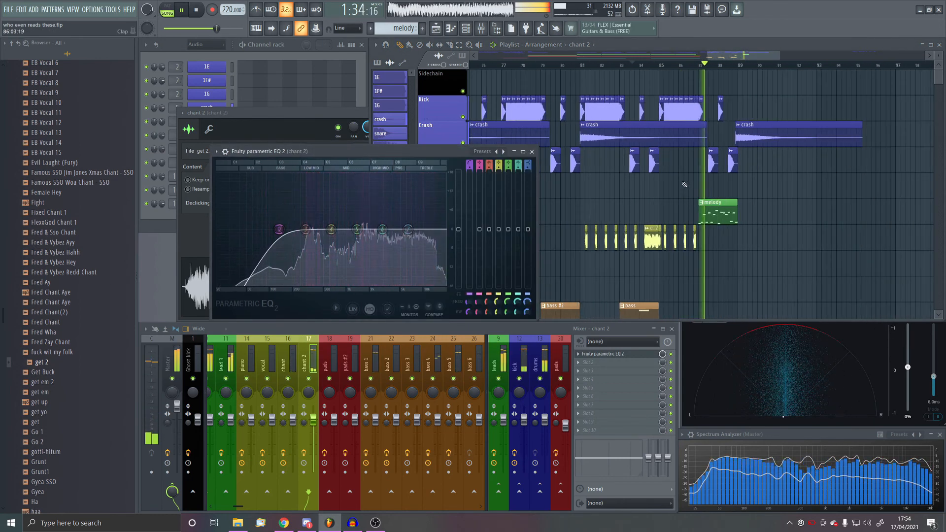
{"action": "key", "text": "space"}
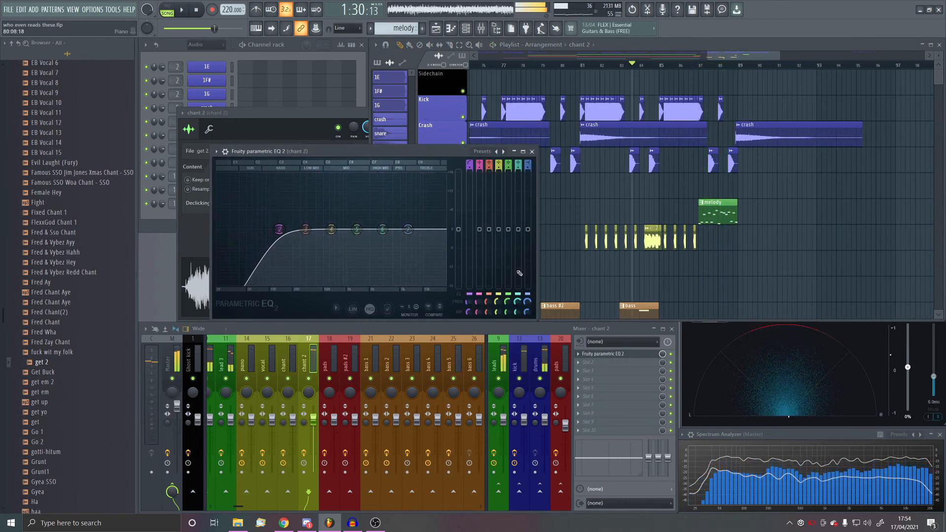
- Add ValhallaSupermassive to chant 2 in Lyra mode with Mix 11.6%, a 1/4 note delay, Feedback 39.1% and Density 19.8%
{"action": "left_click", "coordinate": [578, 363]}
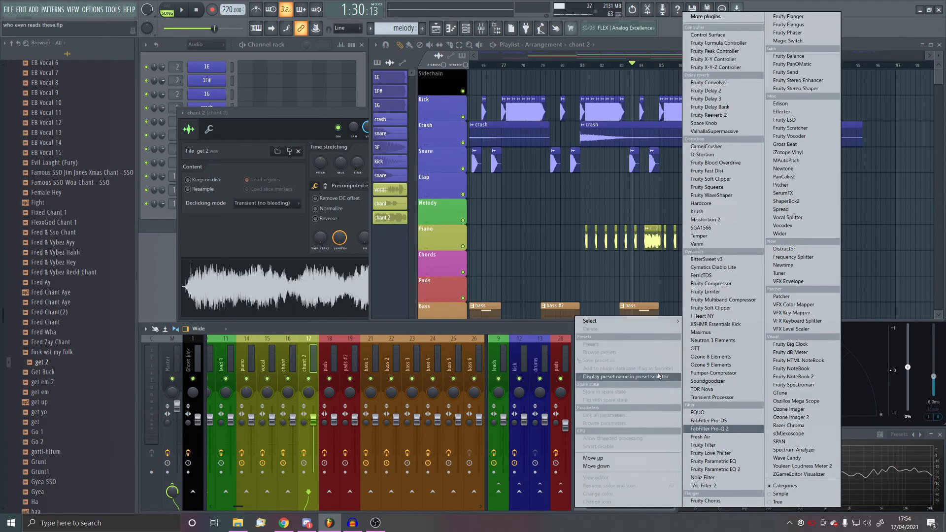
{"action": "mouse_move", "coordinate": [640, 323]}
{"action": "left_click", "coordinate": [713, 132]}
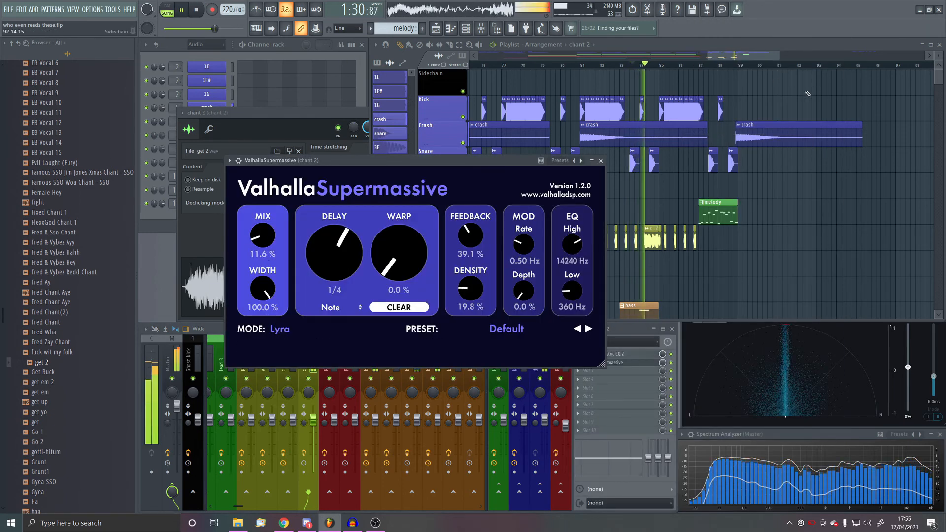
- Loop playback over bars 81 to 89 to hear the reverb, and close the ValhallaSupermassive window
{"action": "left_click_drag", "start_coordinate": [740, 66], "coordinate": [580, 65]}
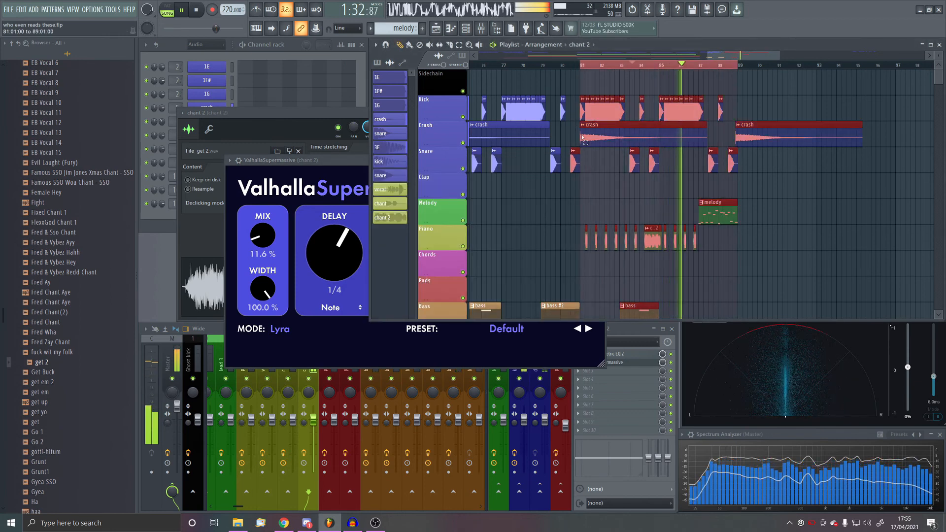
{"action": "left_click", "coordinate": [338, 172]}
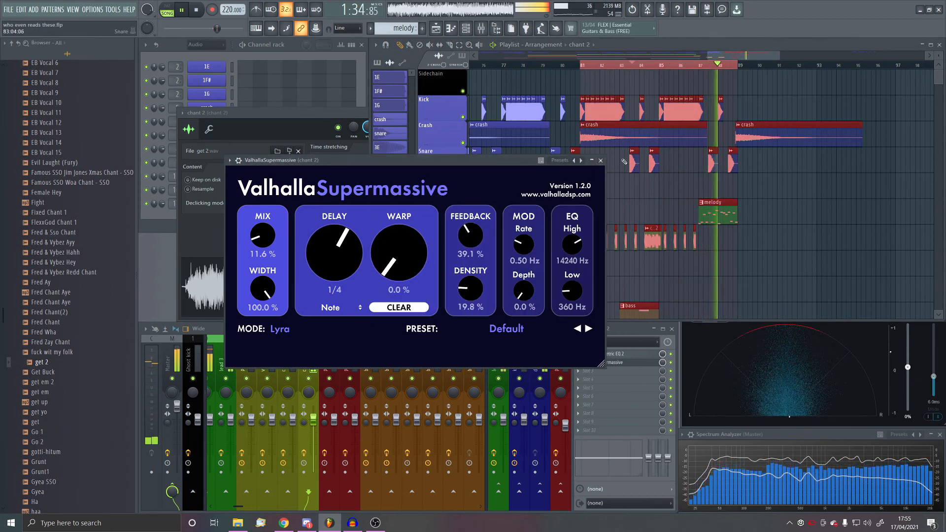
{"action": "left_click", "coordinate": [600, 160]}
- Add Fruity Reeverb 2 to the chant 2 mixer track after ValhallaSupermassive, with Diffusion at 92
{"action": "left_click", "coordinate": [613, 372]}
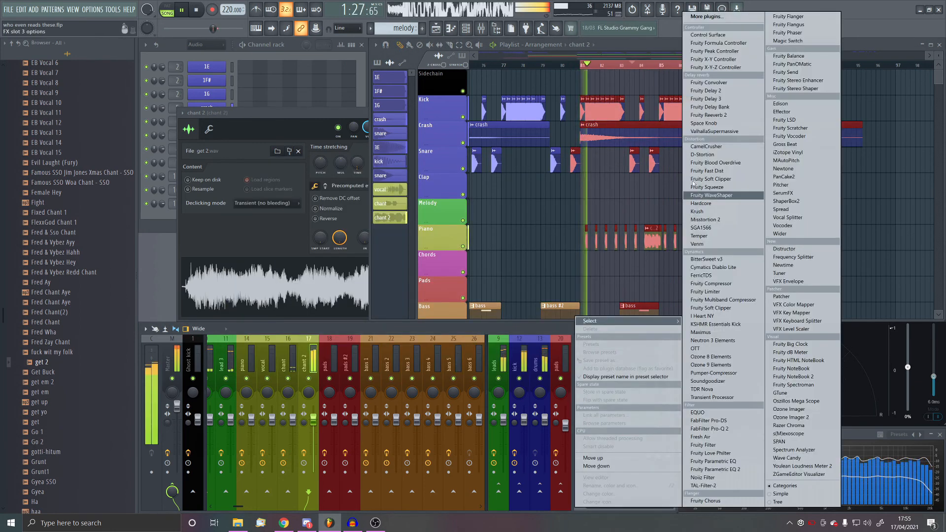
{"action": "left_click", "coordinate": [708, 115]}
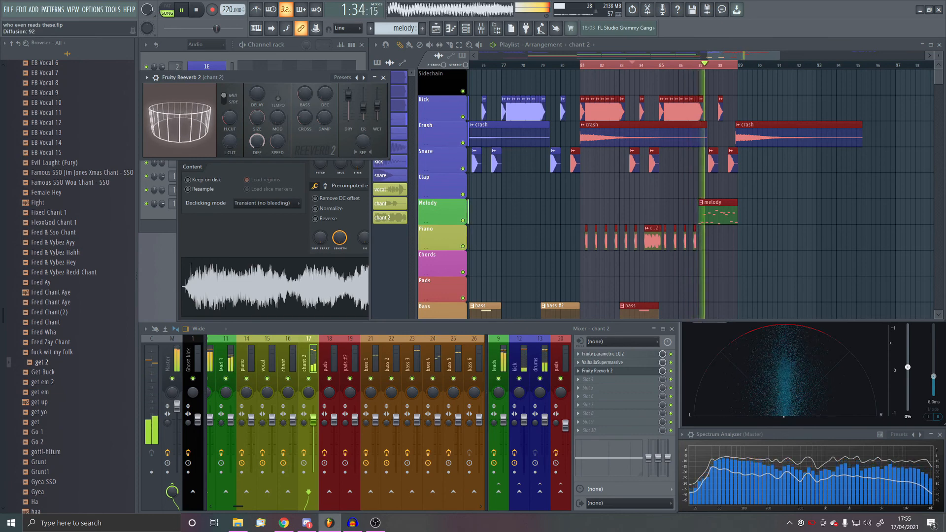
{"action": "left_click", "coordinate": [384, 77]}
- Add OTT to the chant 2 effect chain after the reverb, with its depth reduced
{"action": "left_click", "coordinate": [616, 379]}
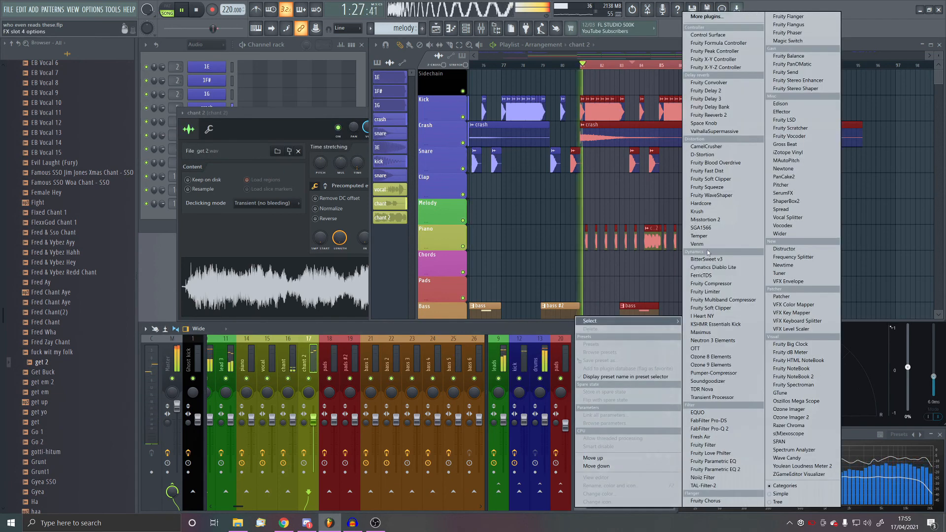
{"action": "left_click", "coordinate": [695, 348]}
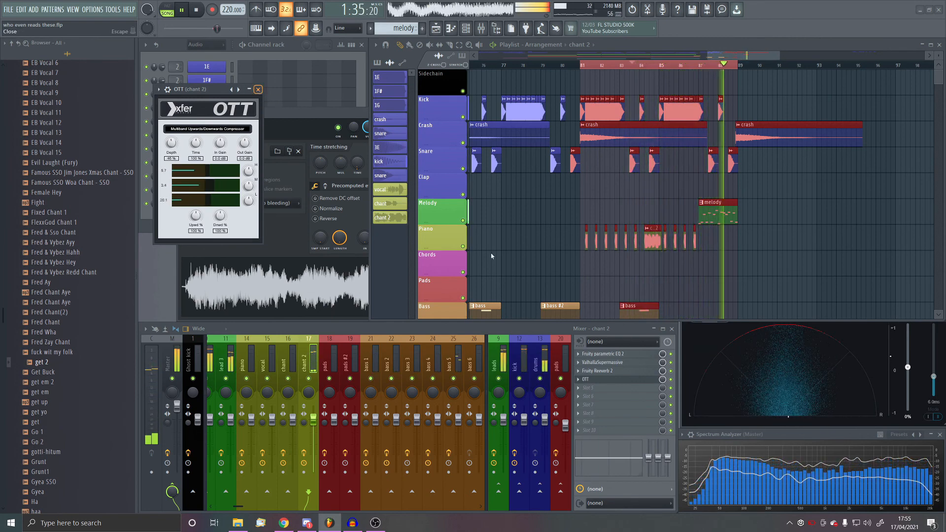
{"action": "left_click", "coordinate": [257, 90]}
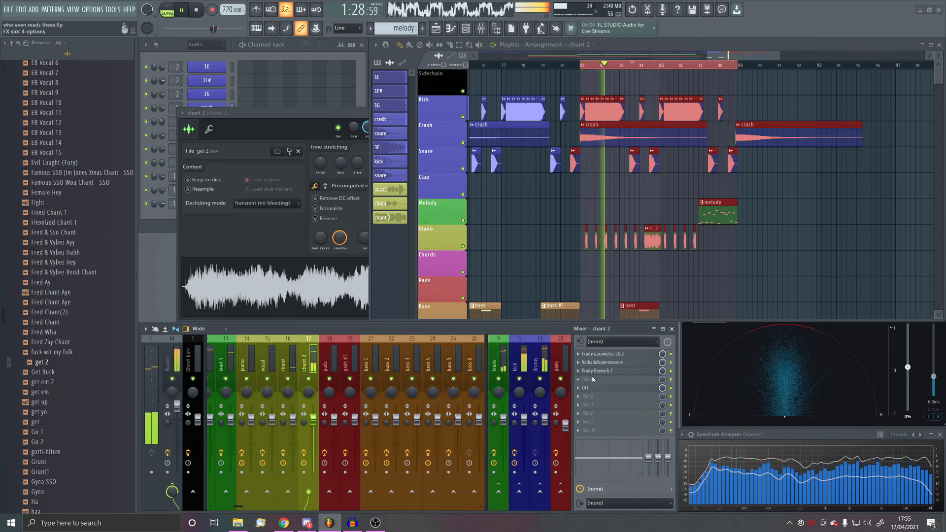
- Insert Fruity parametric EQ 2 before OTT on chant 2, high-passing with band 1, slightly cutting band 5 and boosting band 6
{"action": "left_click", "coordinate": [593, 379]}
{"action": "left_click", "coordinate": [651, 295]}
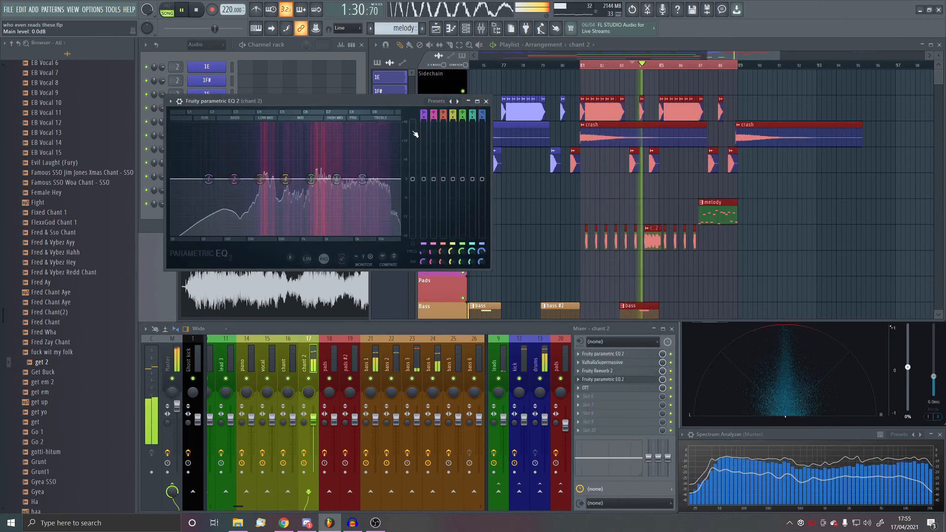
{"action": "scroll", "coordinate": [425, 111], "scroll_direction": "down", "scroll_amount": 3}
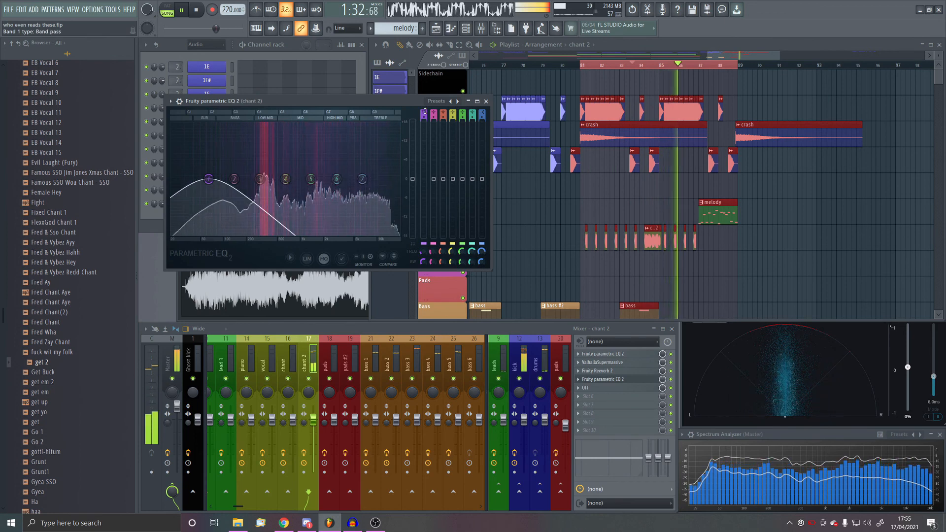
{"action": "scroll", "coordinate": [425, 112], "scroll_direction": "up", "scroll_amount": 1}
{"action": "left_click_drag", "start_coordinate": [209, 180], "coordinate": [233, 179]}
{"action": "left_click_drag", "start_coordinate": [311, 180], "coordinate": [359, 170]}
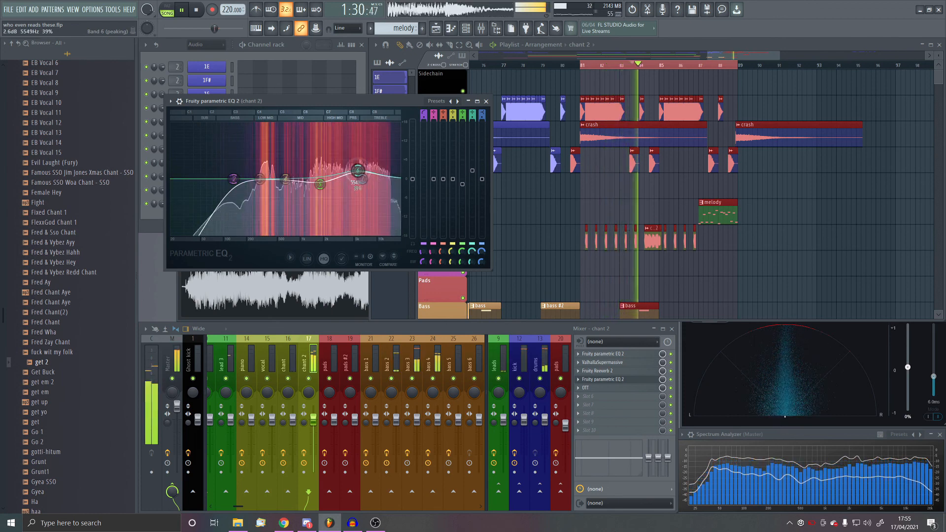
- Clear the playlist's time selection and play from bar 71 to hear the transition into the second drop
{"action": "left_click", "coordinate": [398, 93]}
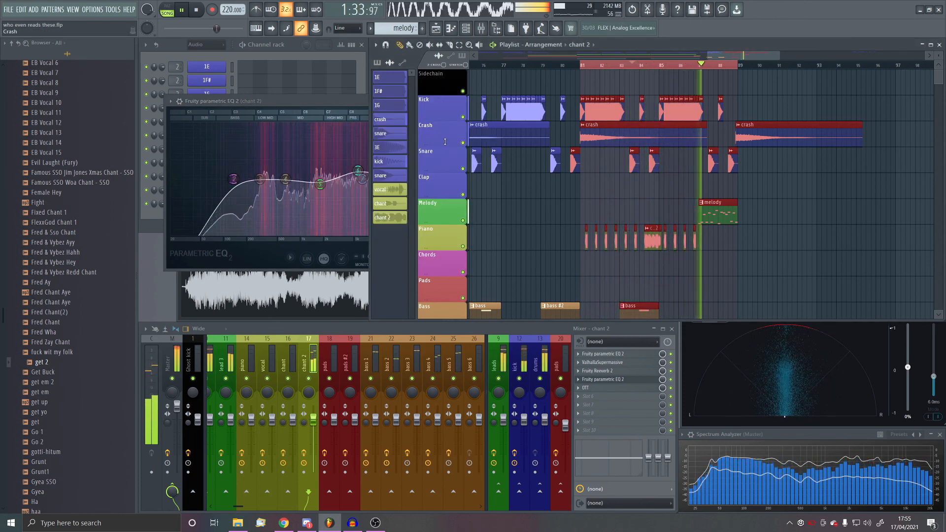
{"action": "key", "text": "space"}
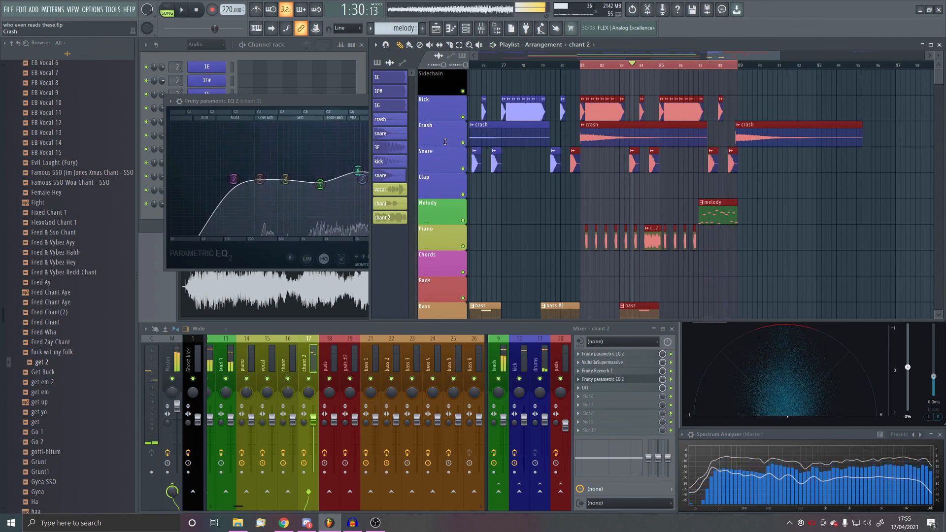
{"action": "left_click", "coordinate": [559, 178], "text": "ctrl"}
{"action": "scroll", "coordinate": [720, 207], "scroll_direction": "down", "scroll_amount": 3}
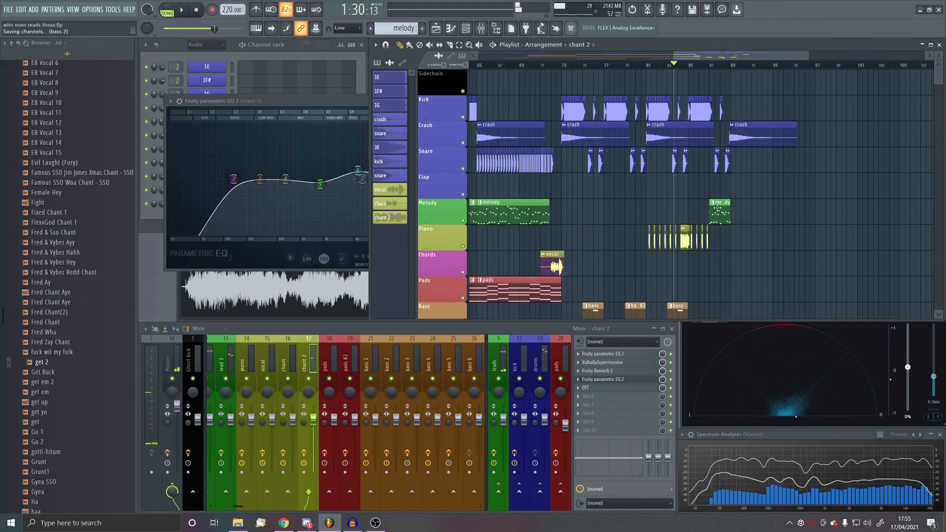
{"action": "left_click", "coordinate": [546, 65]}
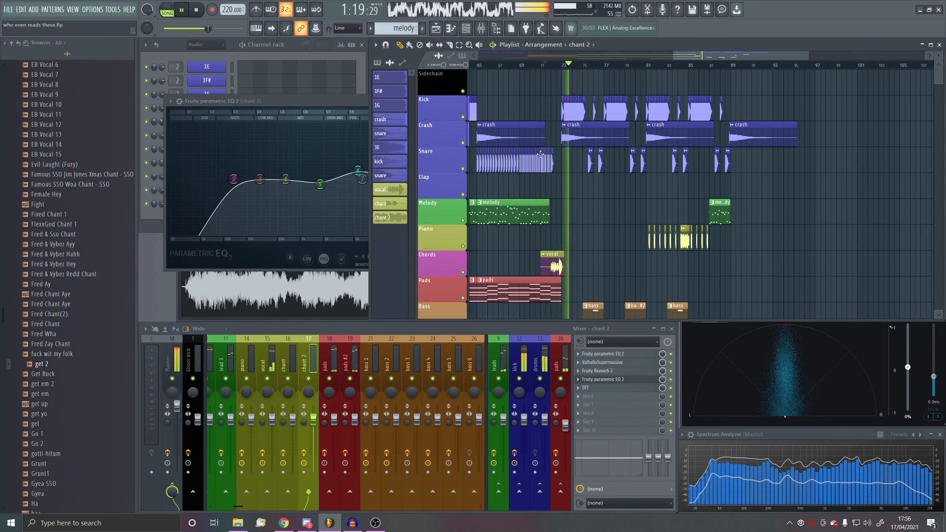
- Insert a new track below Piano and gather the vocal, chant and chant 2 clips on it at their existing bars
{"action": "left_click_drag", "start_coordinate": [586, 263], "coordinate": [547, 269]}
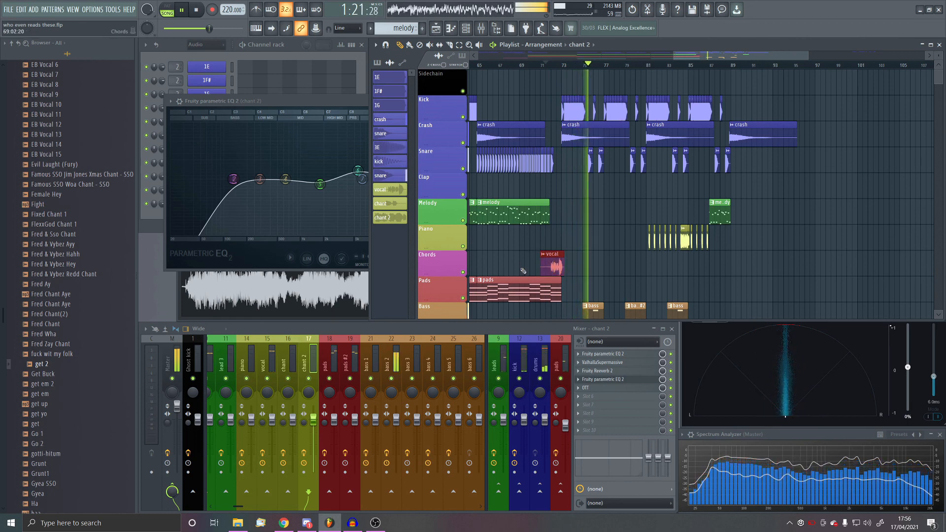
{"action": "scroll", "coordinate": [648, 197], "scroll_direction": "down", "scroll_amount": 3}
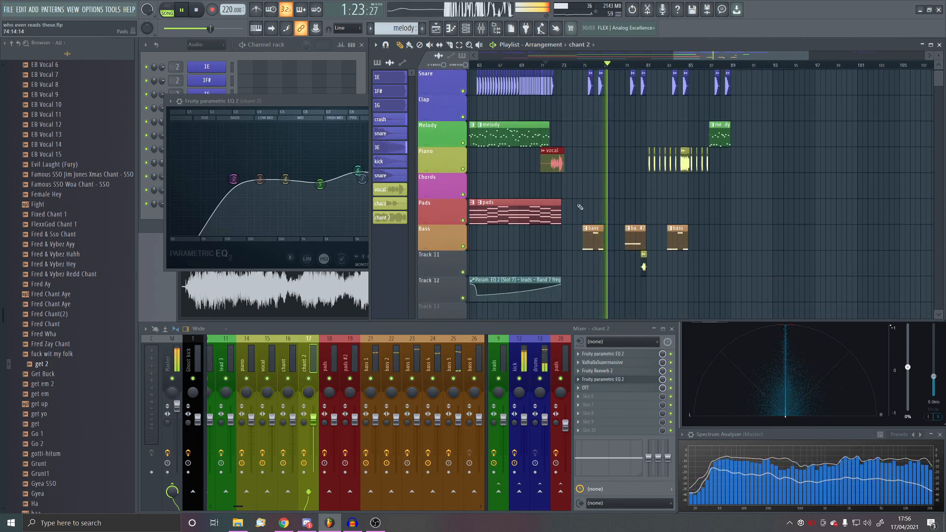
{"action": "left_click_drag", "start_coordinate": [529, 167], "coordinate": [736, 148]}
{"action": "scroll", "coordinate": [736, 223], "scroll_direction": "up", "scroll_amount": 3}
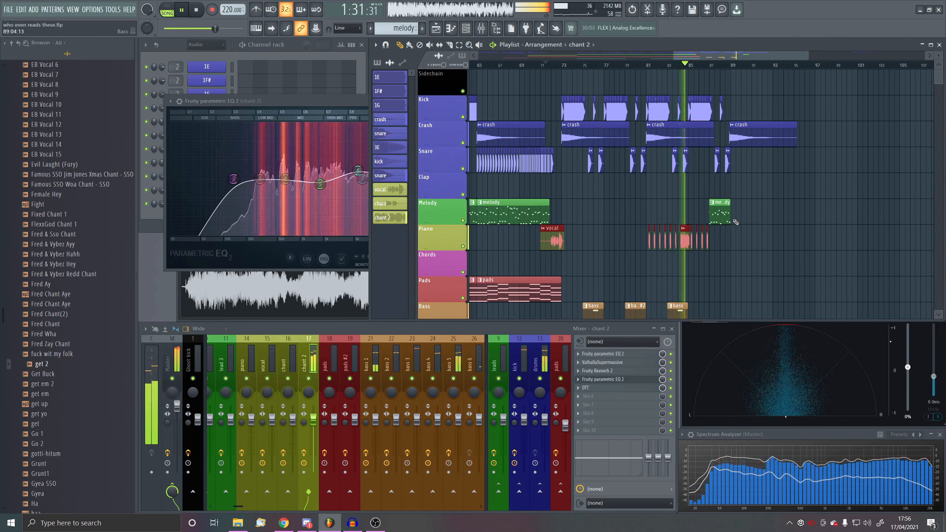
{"action": "scroll", "coordinate": [720, 219], "scroll_direction": "down", "scroll_amount": 4}
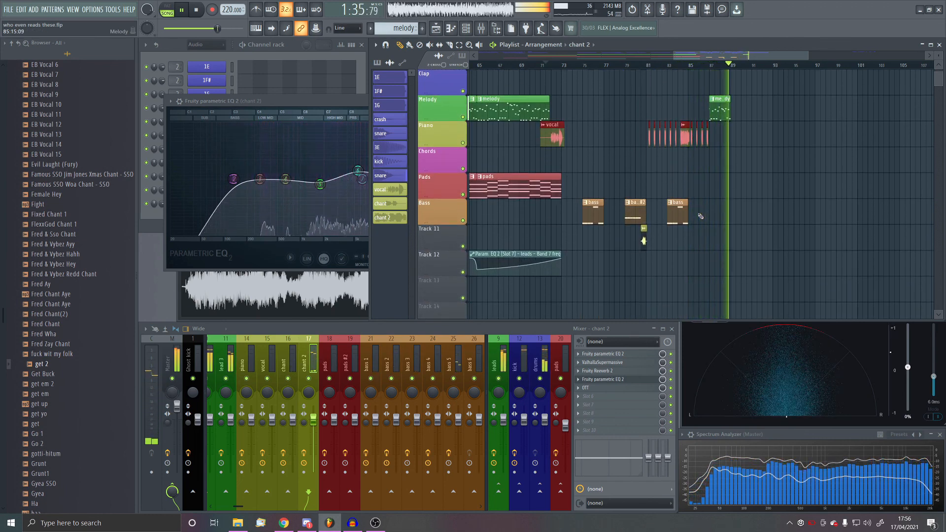
{"action": "key", "text": "space"}
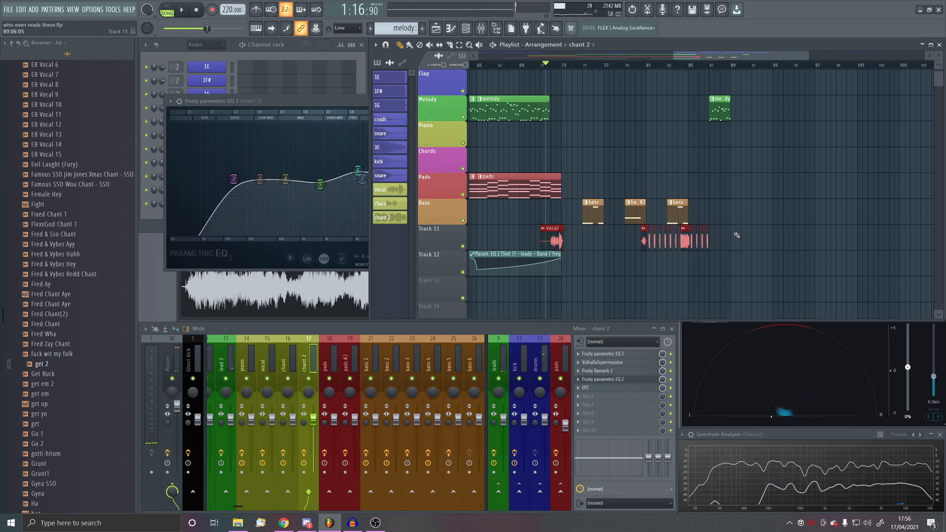
{"action": "scroll", "coordinate": [737, 235], "scroll_direction": "down", "scroll_amount": 1}
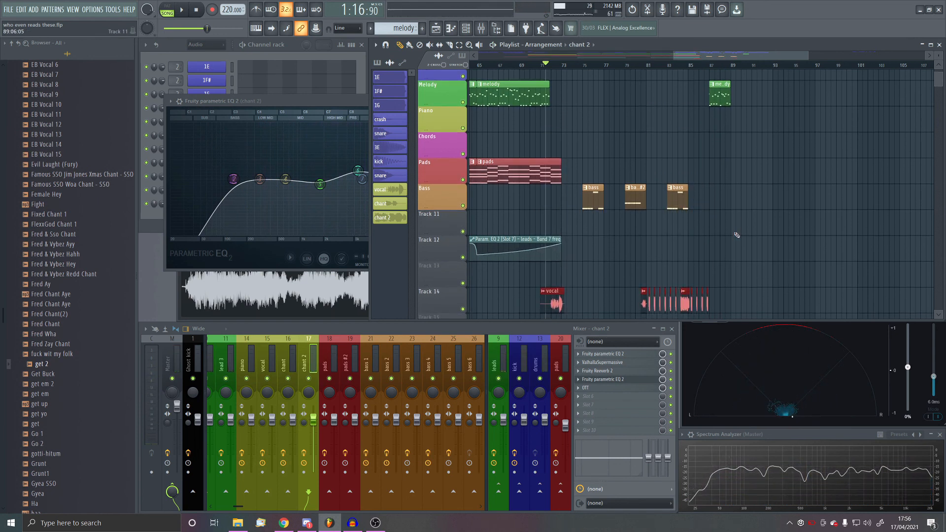
{"action": "scroll", "coordinate": [443, 275], "scroll_direction": "up", "scroll_amount": 5}
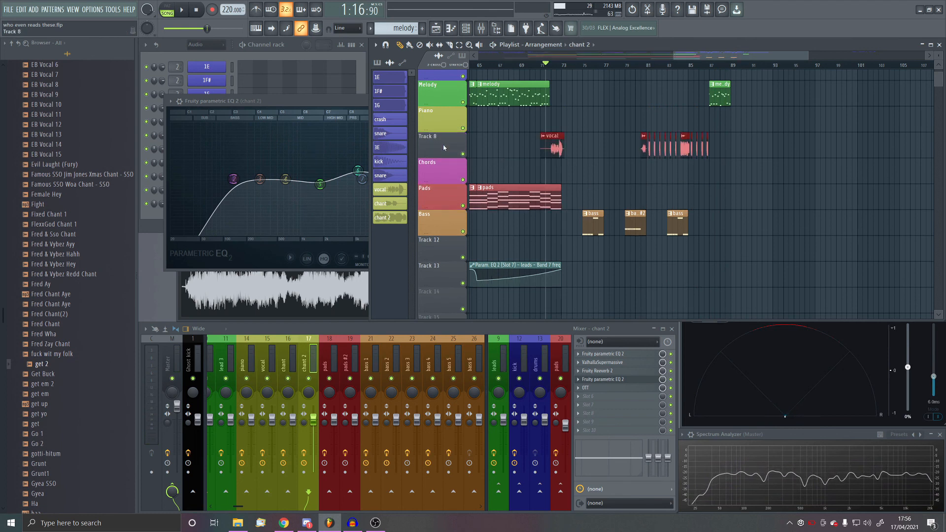
- Rename the new track below Piano as vocal and colour it dark khaki #AAB559
{"action": "middle_click", "coordinate": [443, 144]}
{"action": "left_click", "coordinate": [538, 147]}
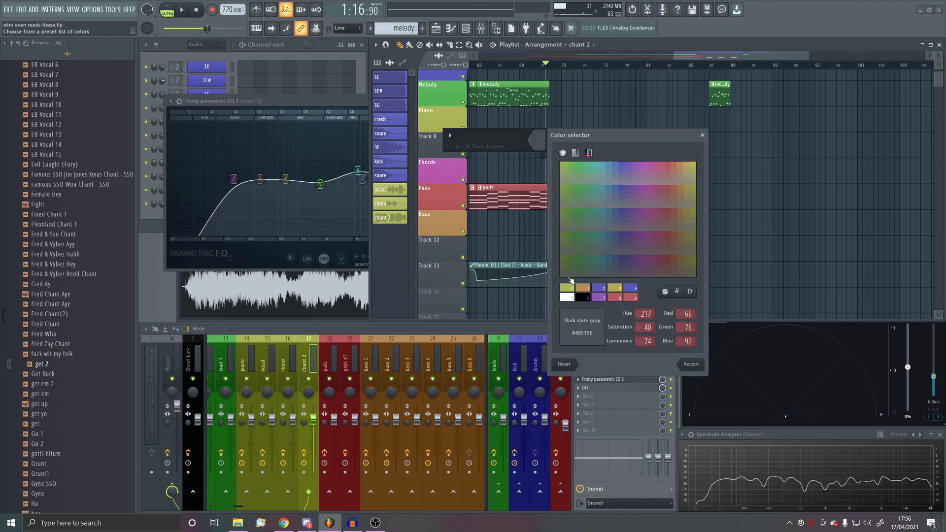
{"action": "left_click", "coordinate": [690, 365]}
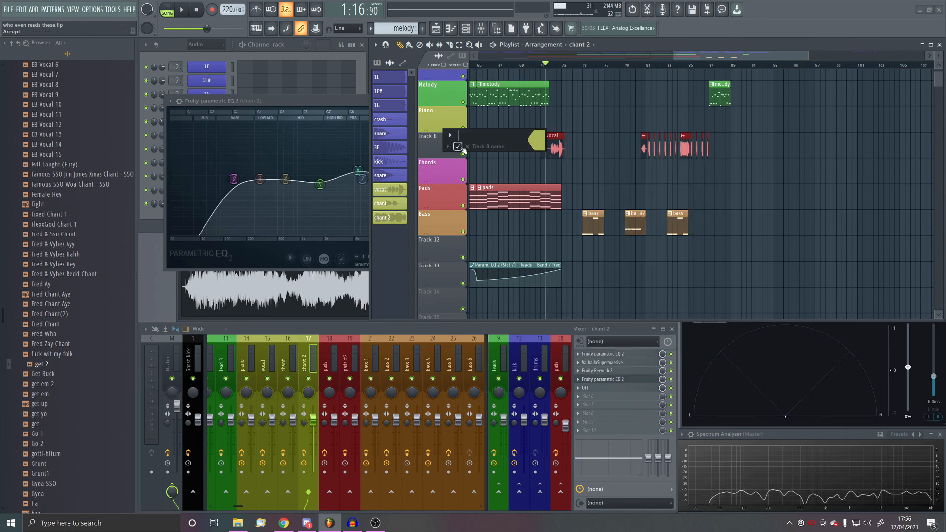
{"action": "left_click", "coordinate": [461, 149]}
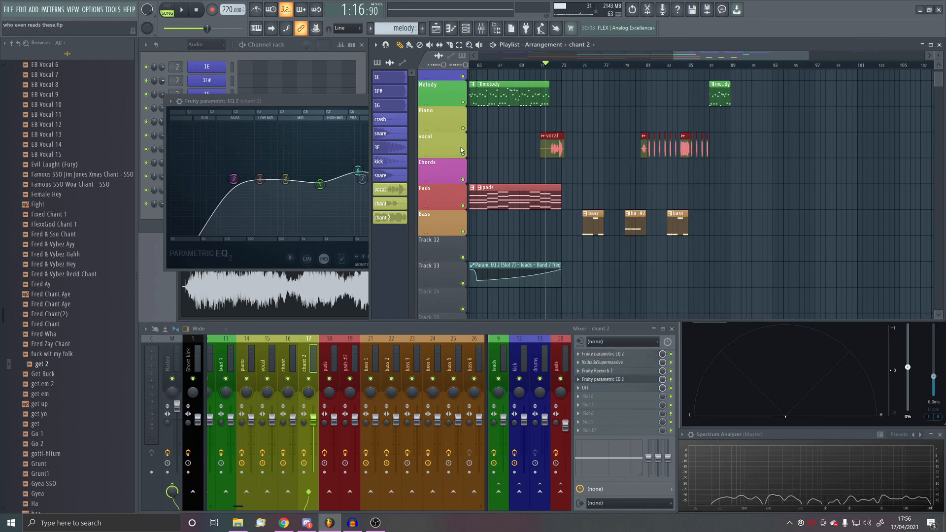
{"action": "scroll", "coordinate": [611, 179], "scroll_direction": "up", "scroll_amount": 5}
{"action": "scroll", "coordinate": [544, 194], "scroll_direction": "up", "scroll_amount": 10}
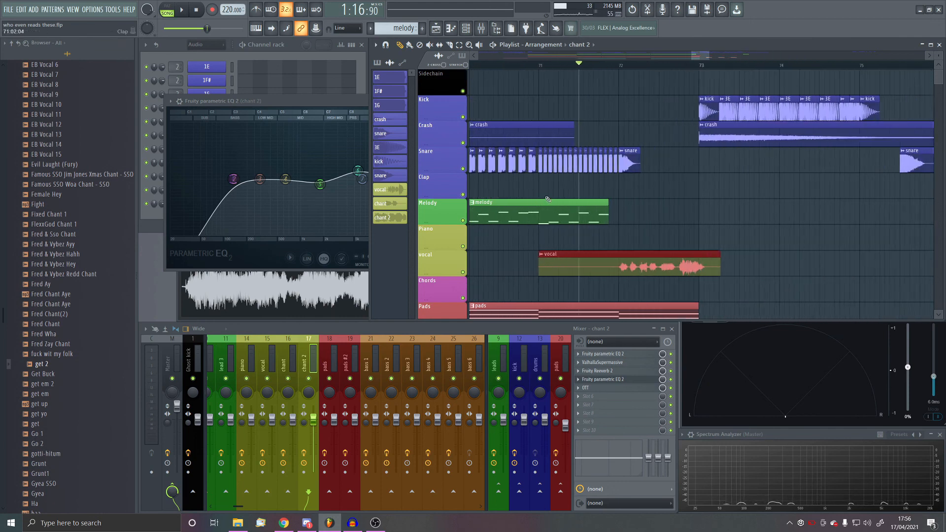